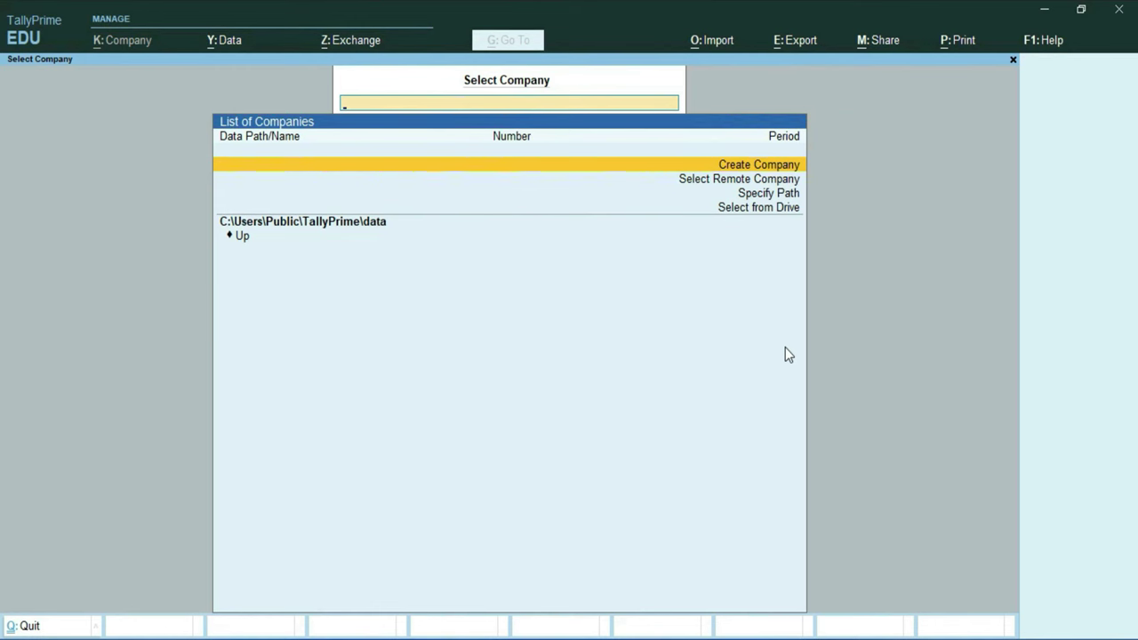
Choose Create Company on the Select Company screen to get a blank creation form.
key(Return)
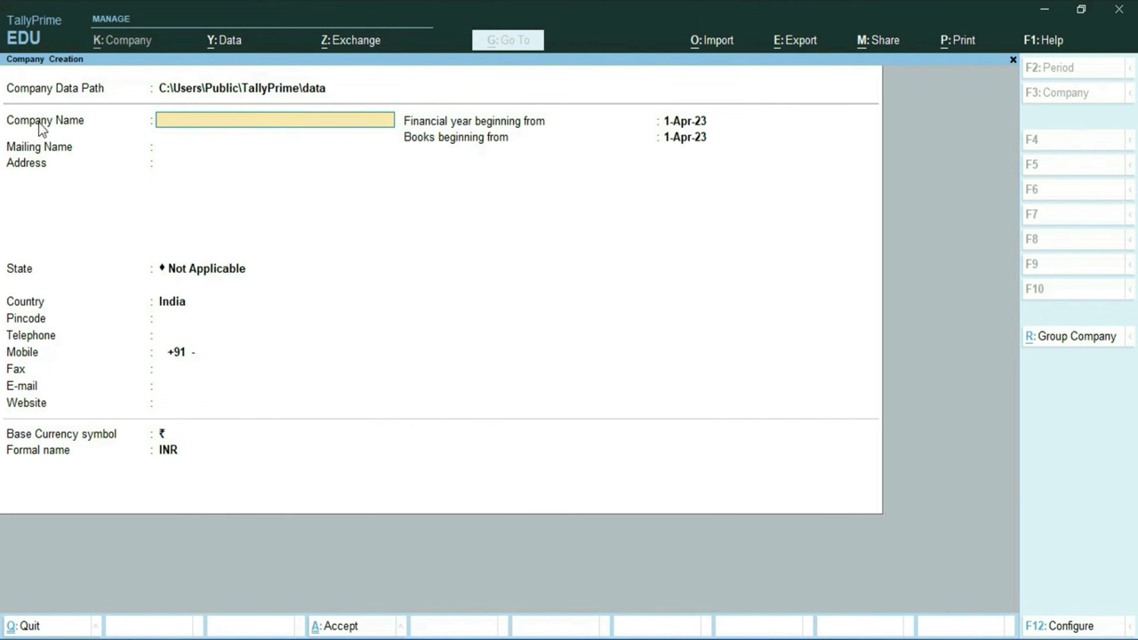
Enter 'Excel Infotech' as the company name, keep it as mailing name, and skip the address.
text(Excel Infotech)
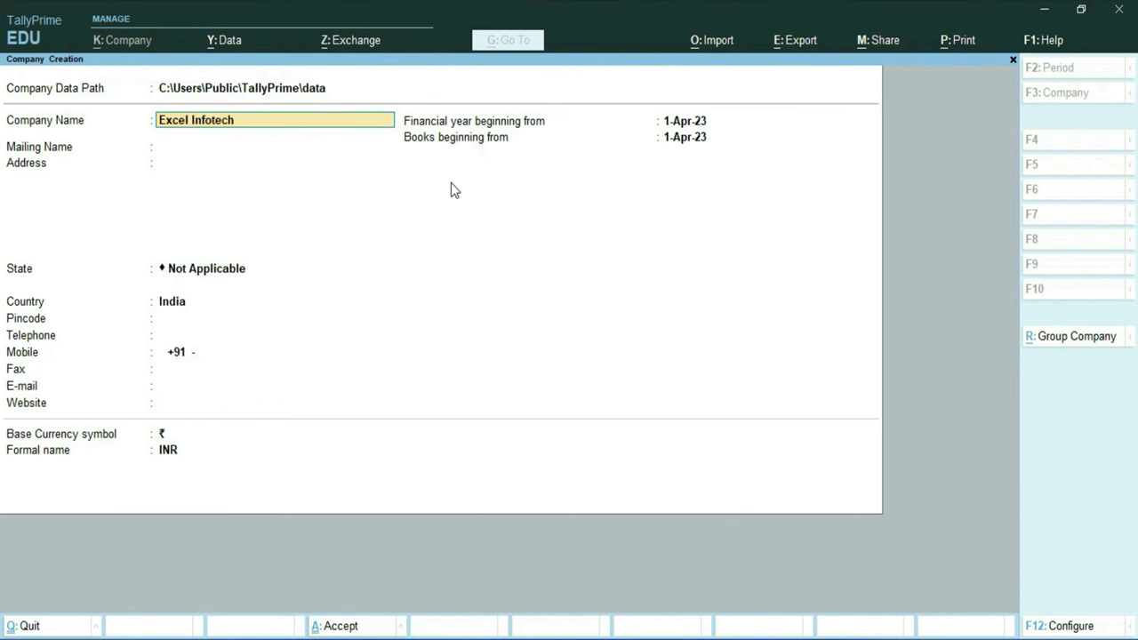
key(Return)
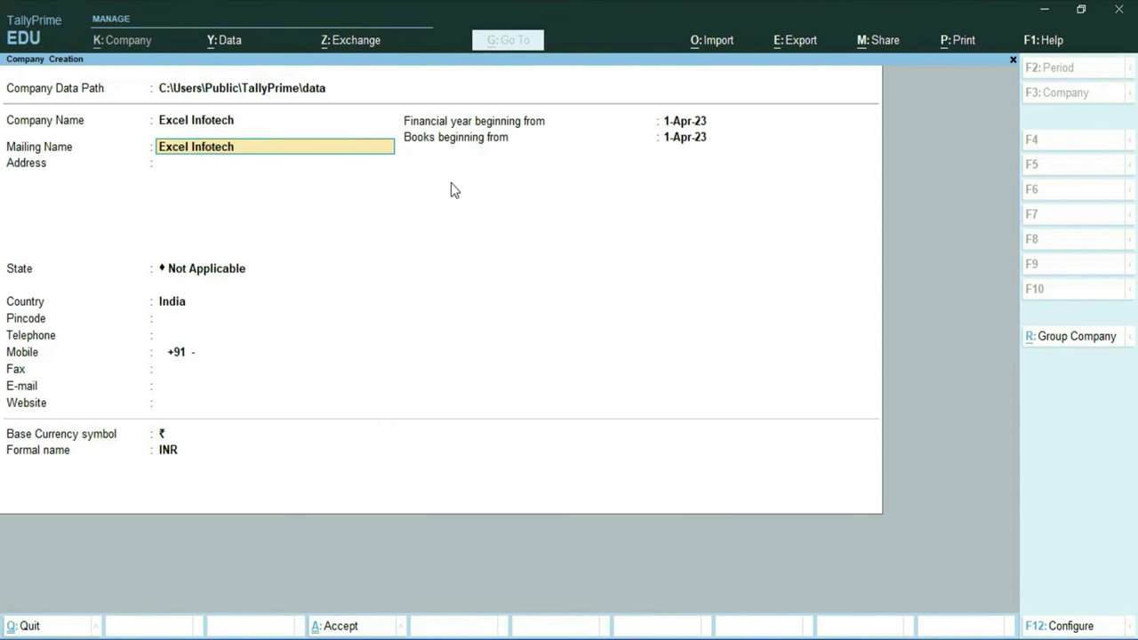
key(Return)
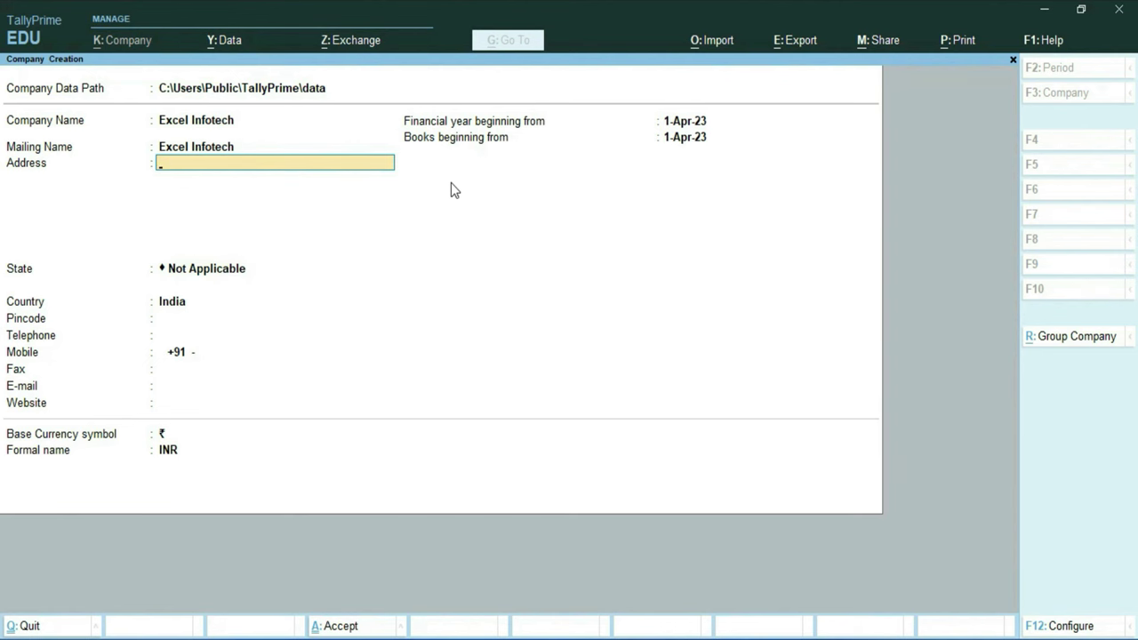
key(Return)
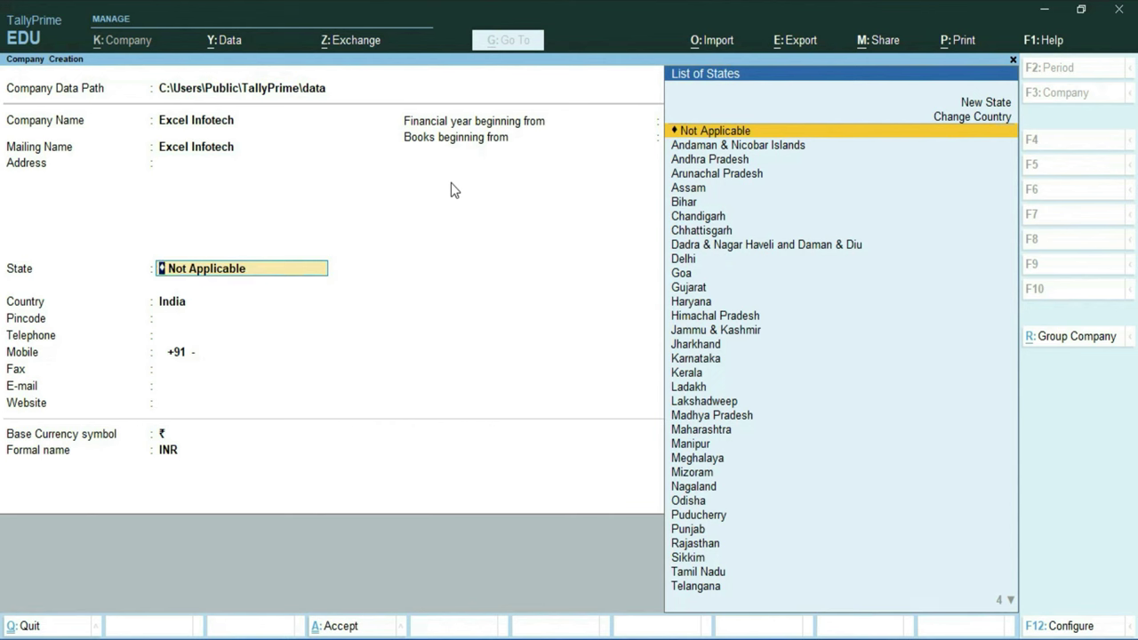
Set the company's state to Delhi and pincode to 110084.
text(D)
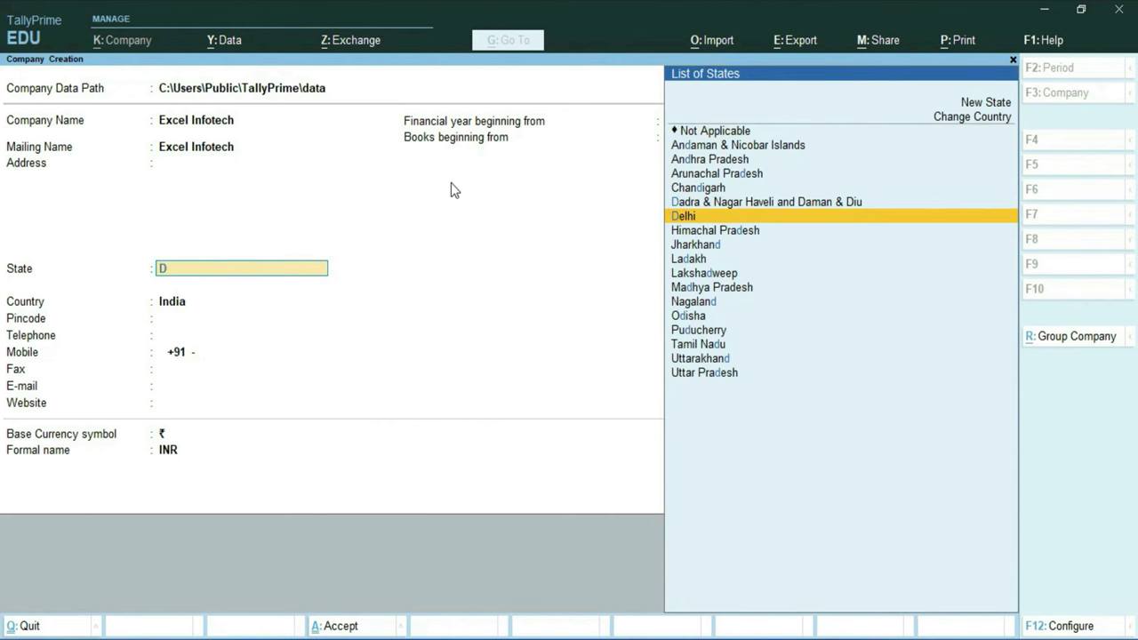
key(Return)
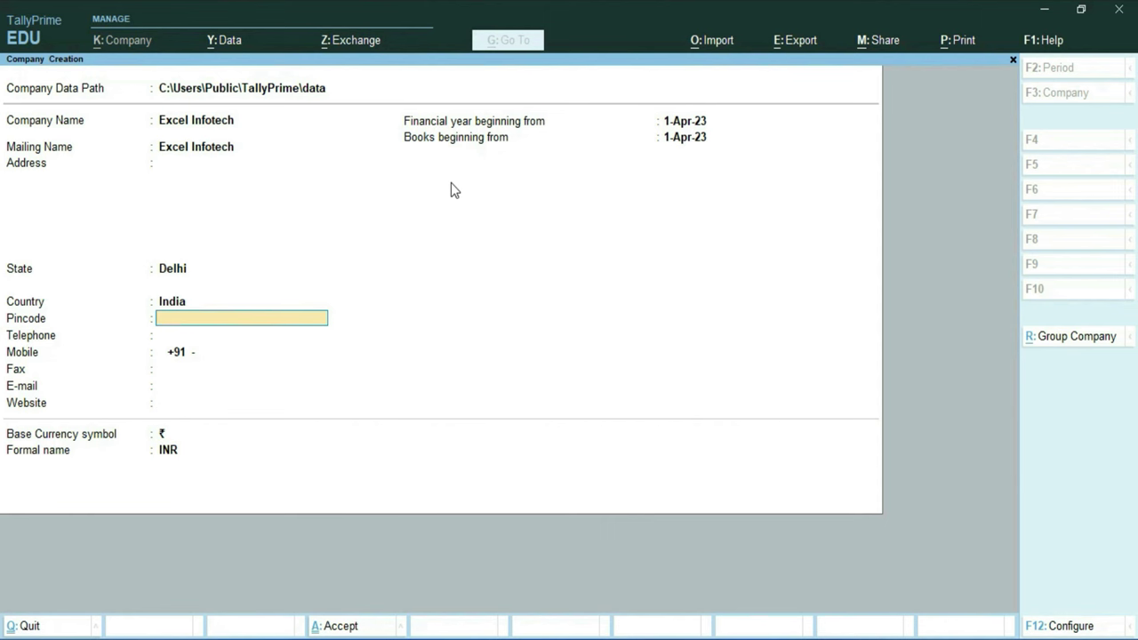
text(110084)
key(Return)
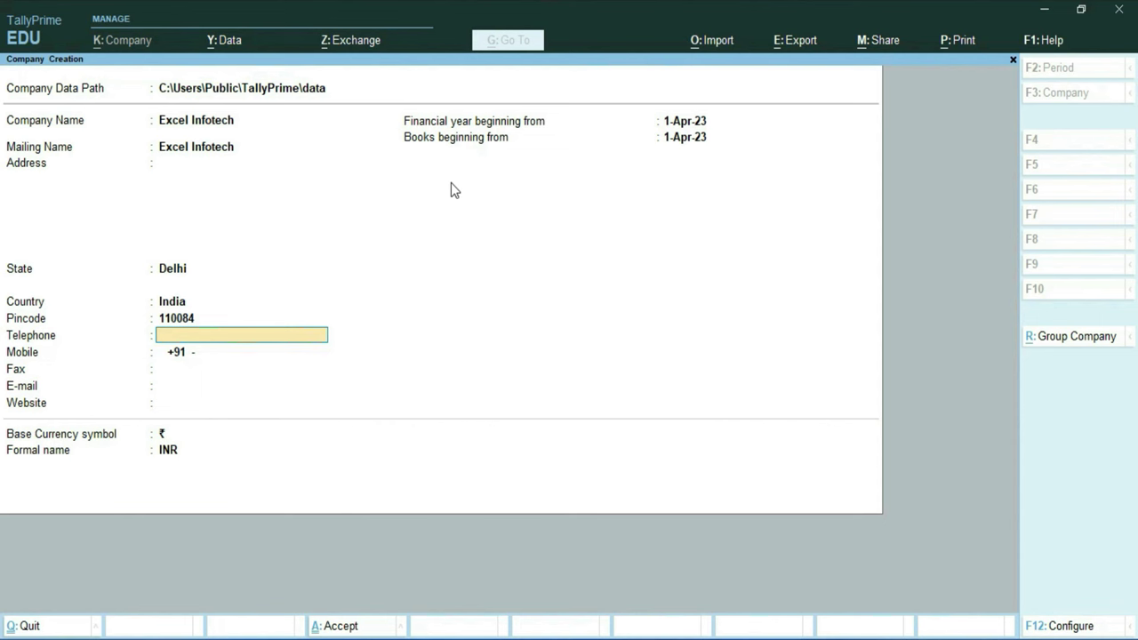
Leave the telephone, mobile, fax and e-mail fields blank.
key(Return)
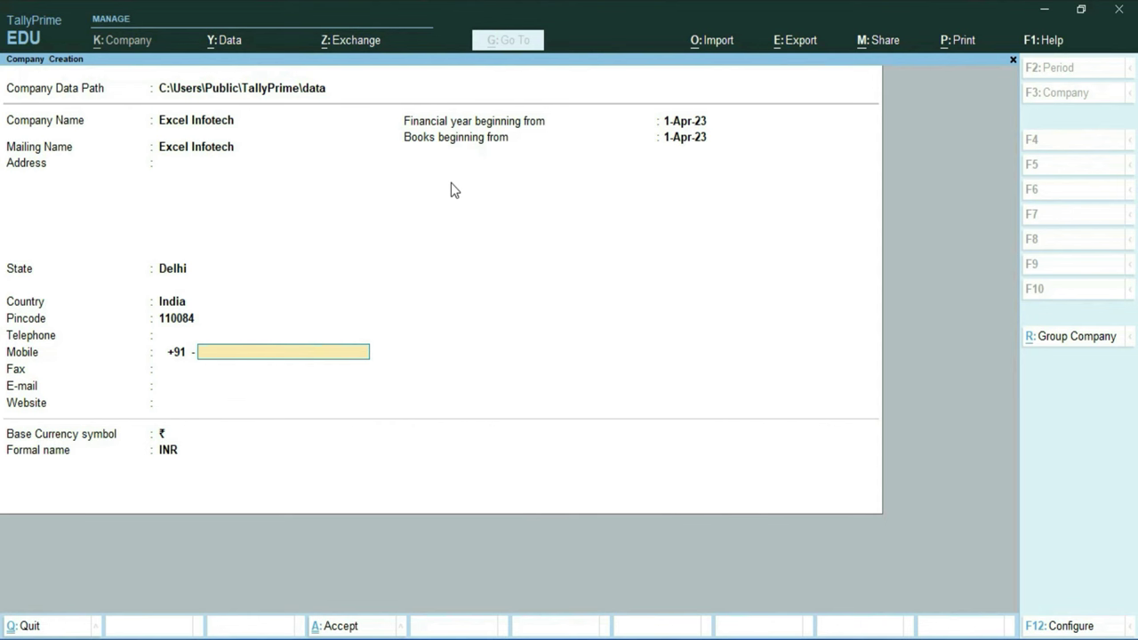
key(Return)
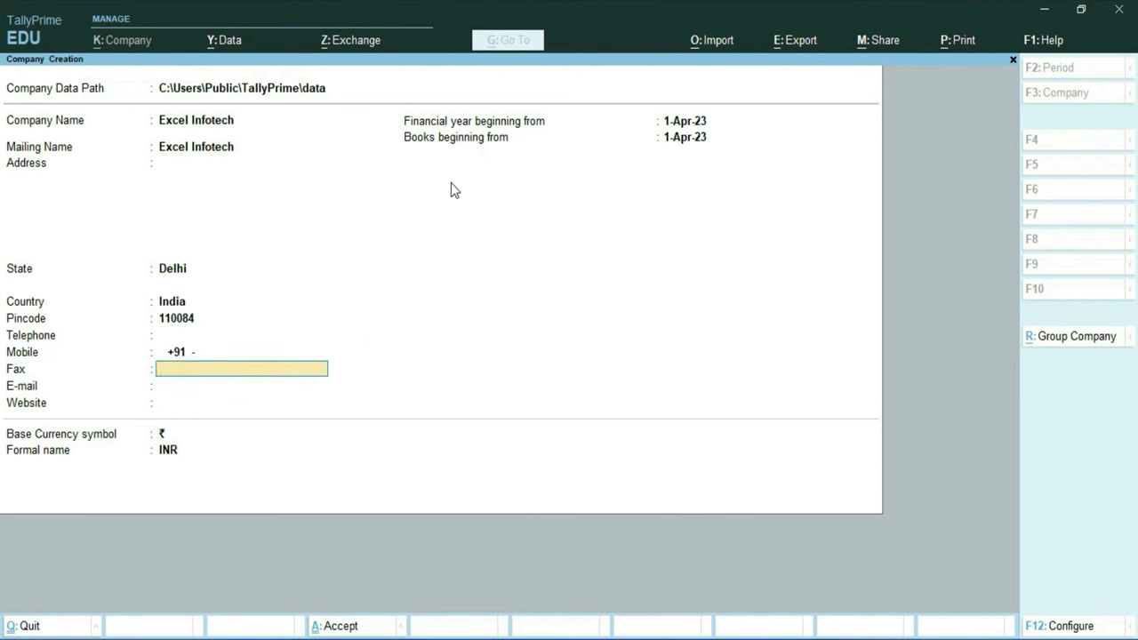
key(Return)
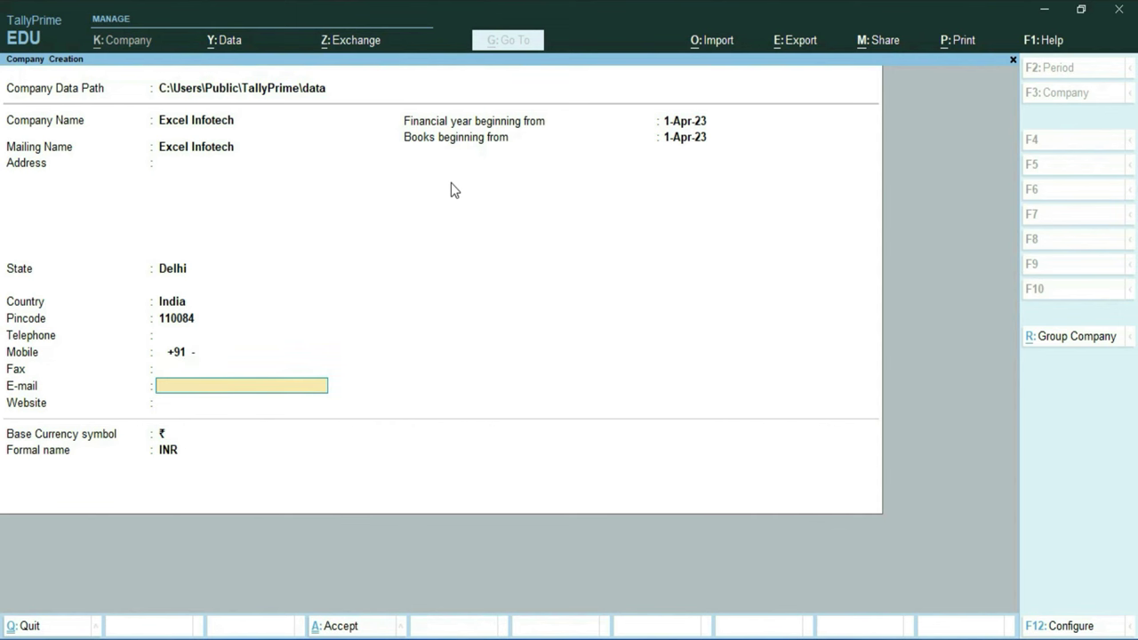
key(Return)
key(Return)
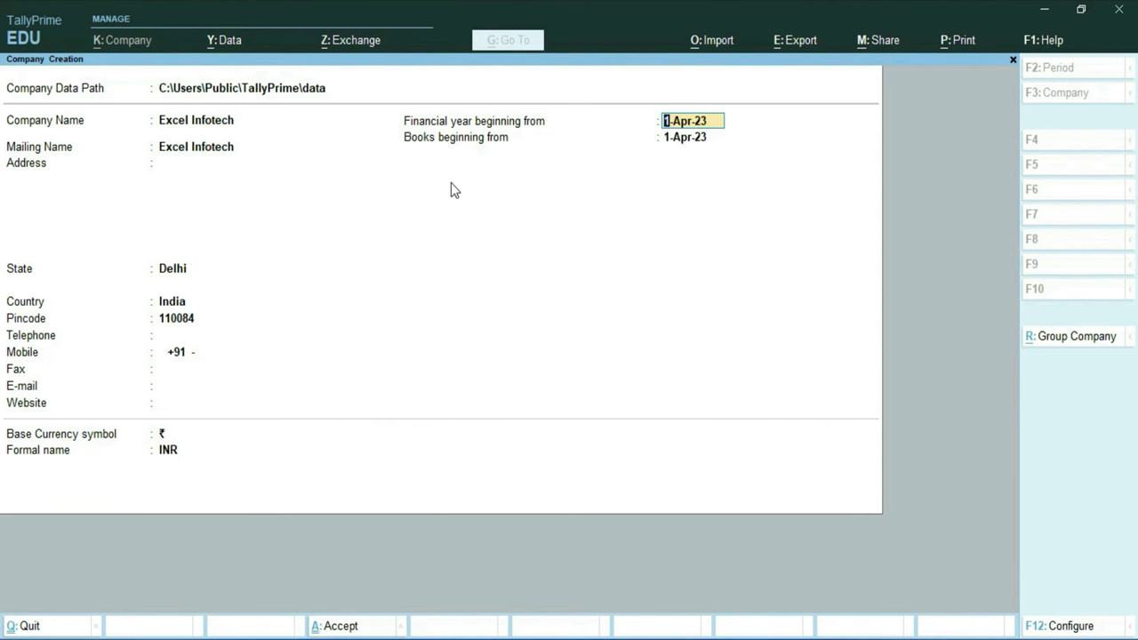
Keep the 1-Apr-23 financial year and rupee currency symbol, and save the company.
key(Return)
key(Return)
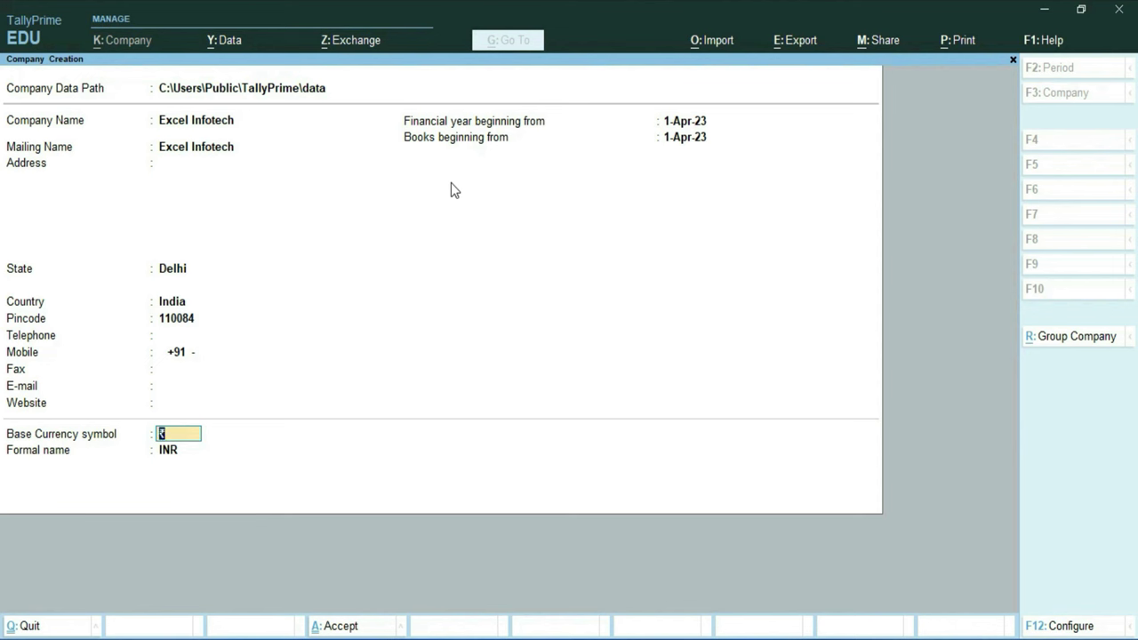
key(Return)
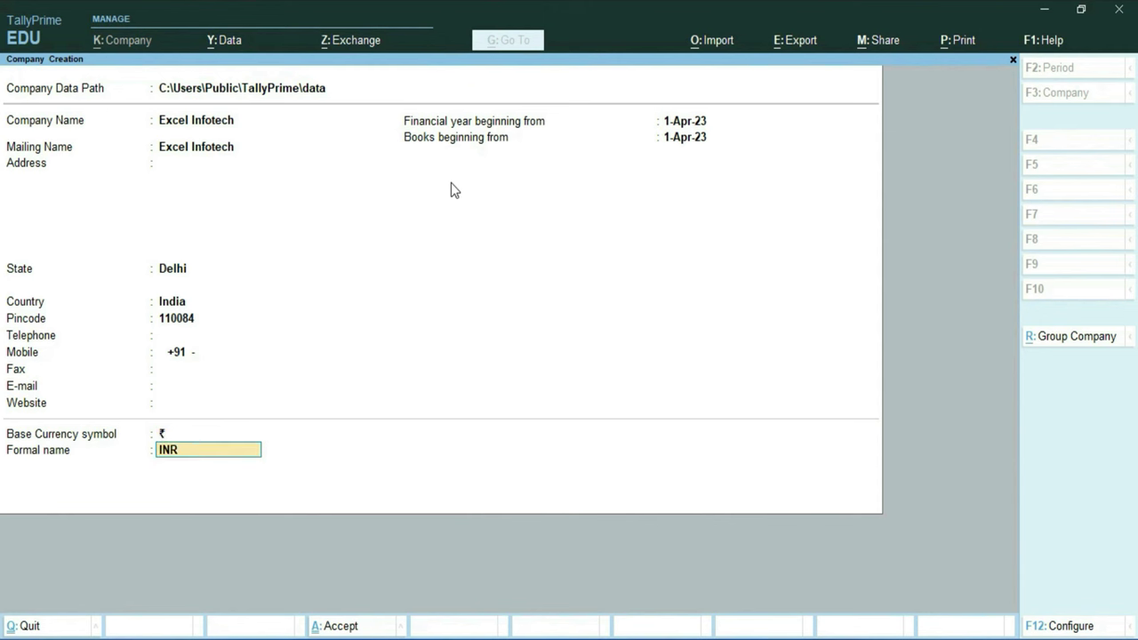
key(Return)
key(Return)
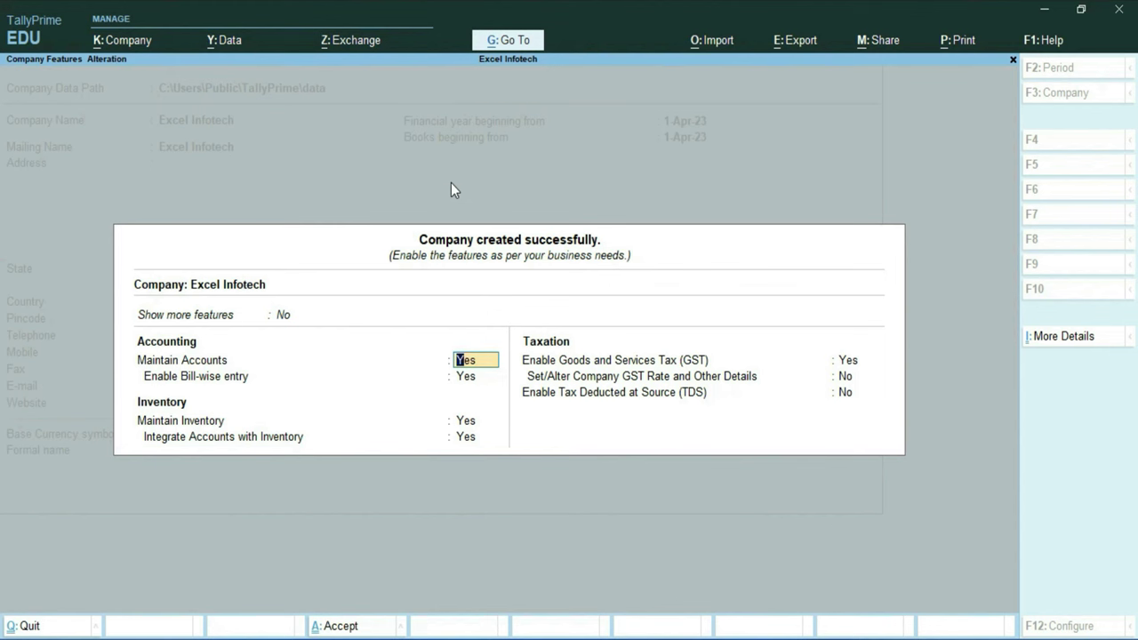
Set Show more features and Show all features to Yes, then open the GST registration details.
click(283, 315)
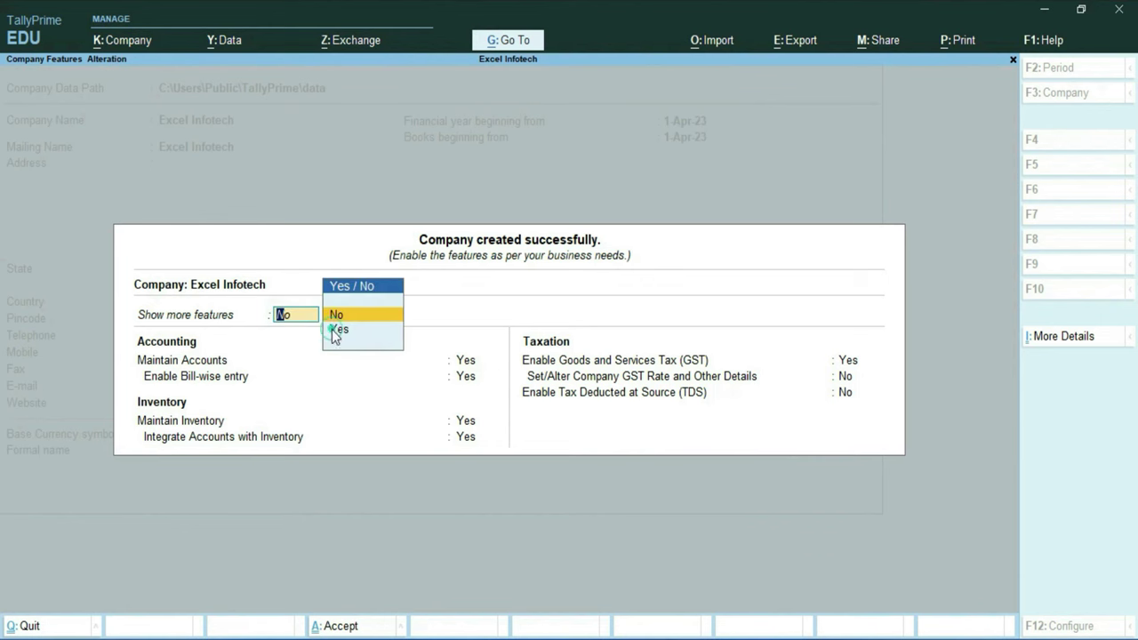
click(335, 333)
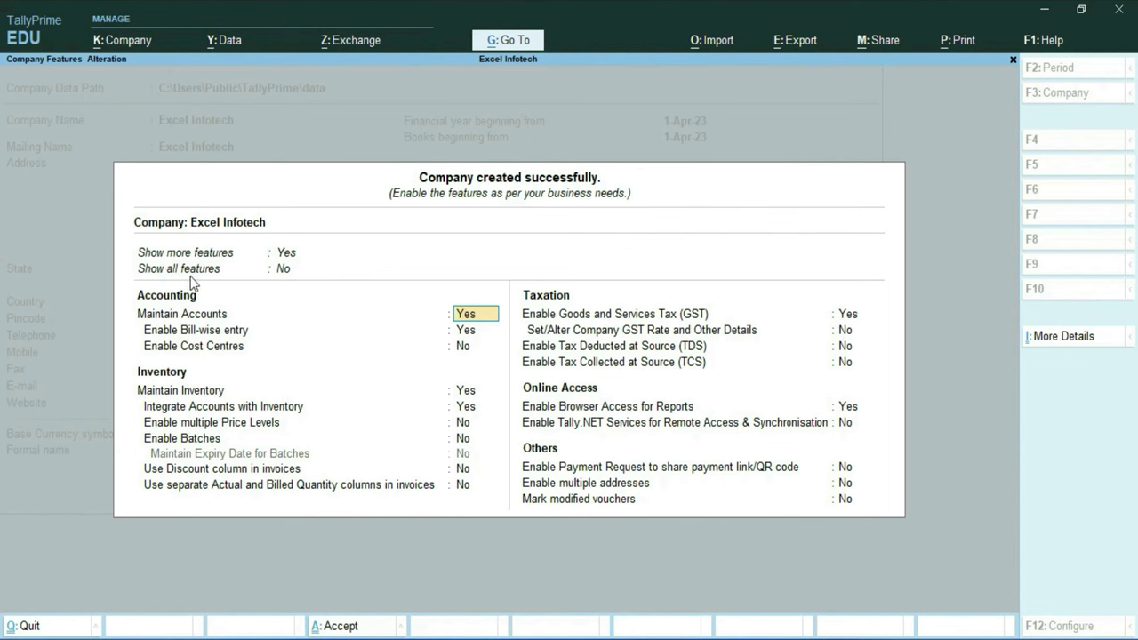
click(286, 269)
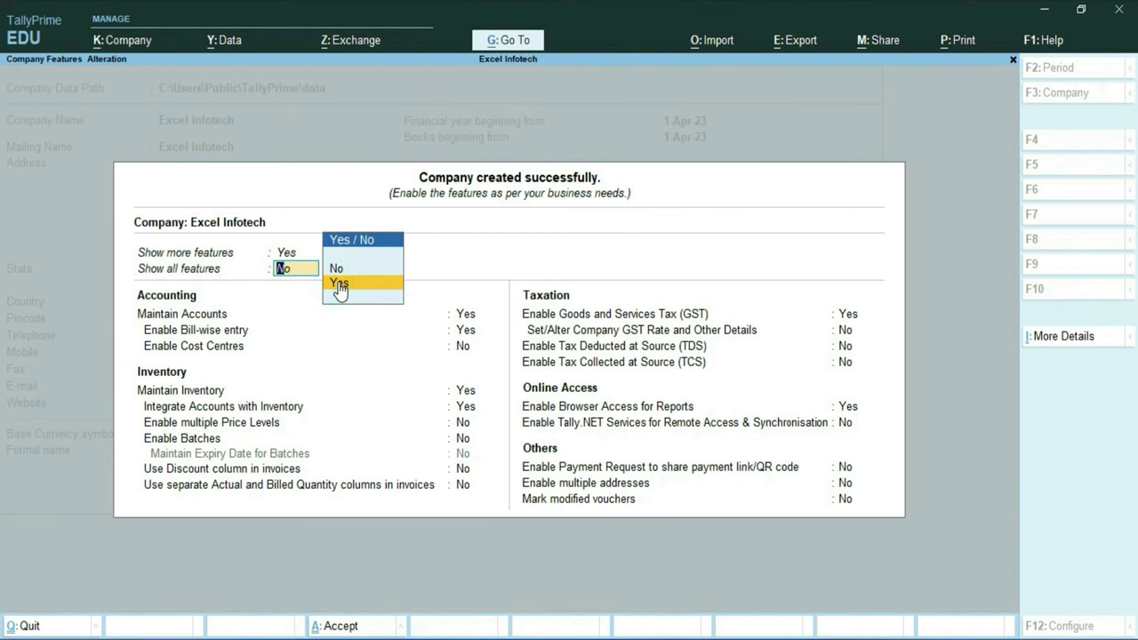
click(338, 283)
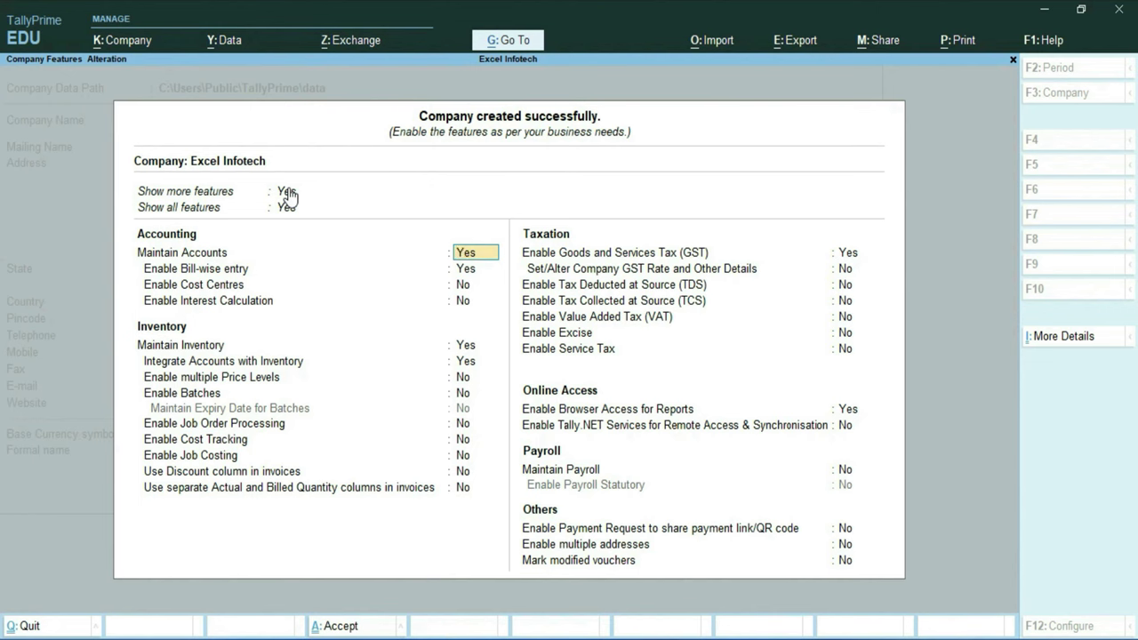
key(Down)
key(Down)
key(Down)
key(Down)
key(Down)
key(Down)
key(Down)
key(Down)
key(Down)
key(Down)
key(Down)
key(Down)
key(Down)
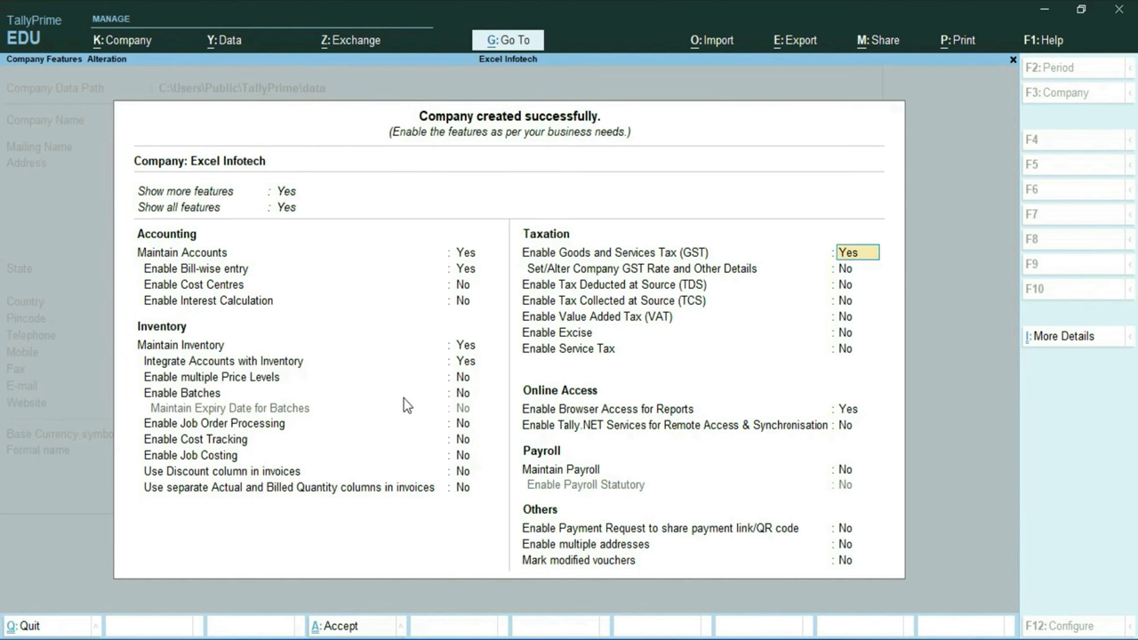
key(Return)
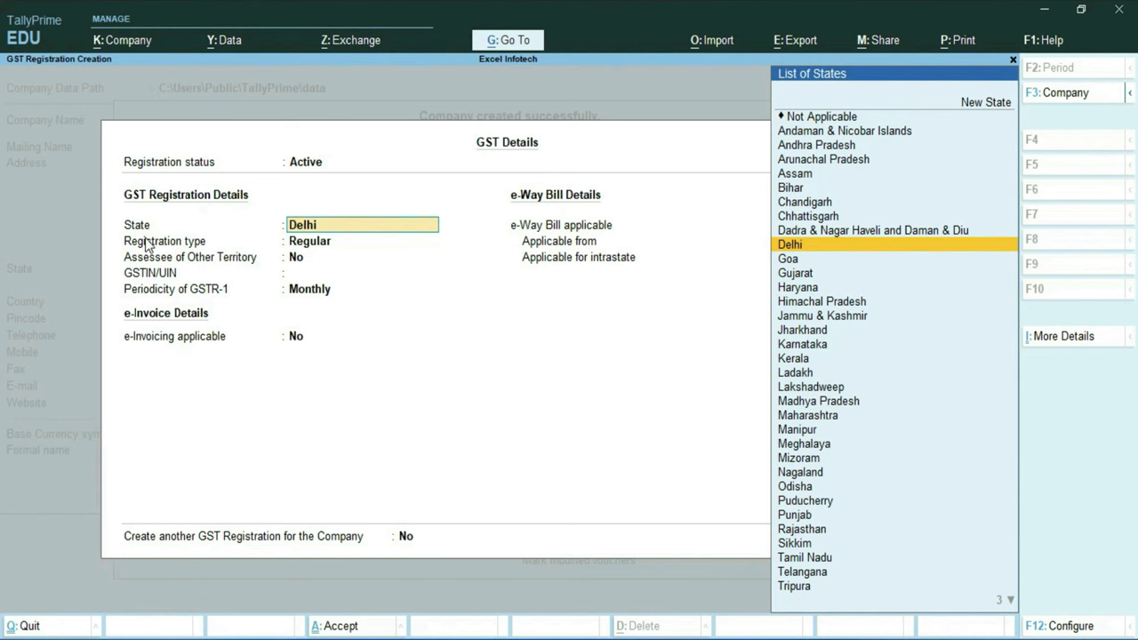
Choose Delhi as GST state, keep Regular registration, and set Assessee of Other Territory to Yes.
click(789, 247)
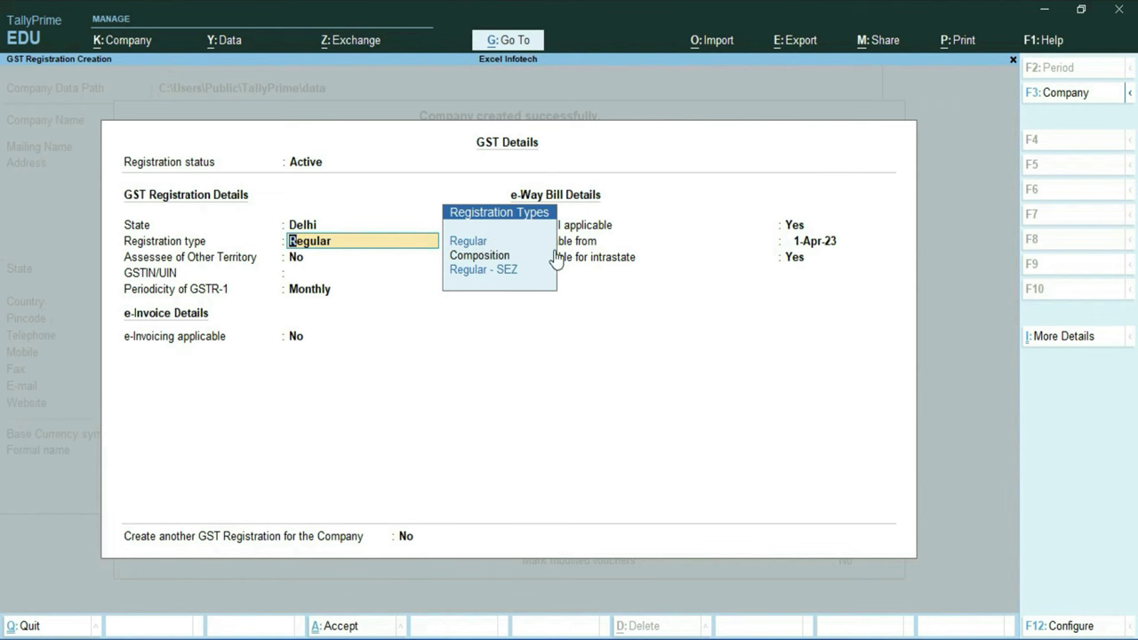
key(Return)
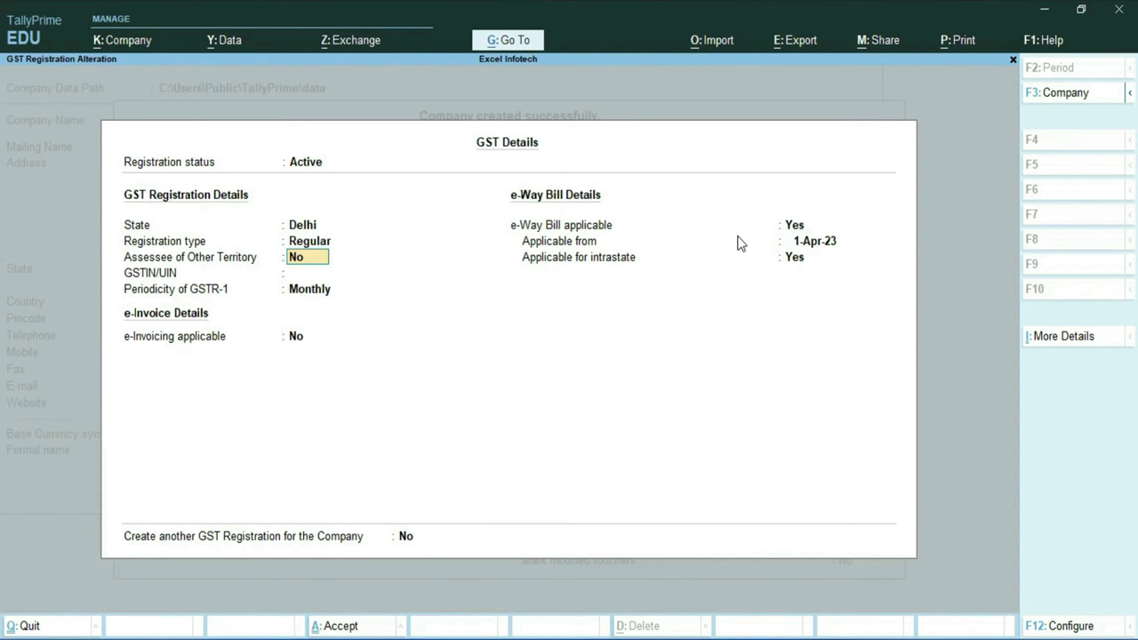
text(y)
key(Return)
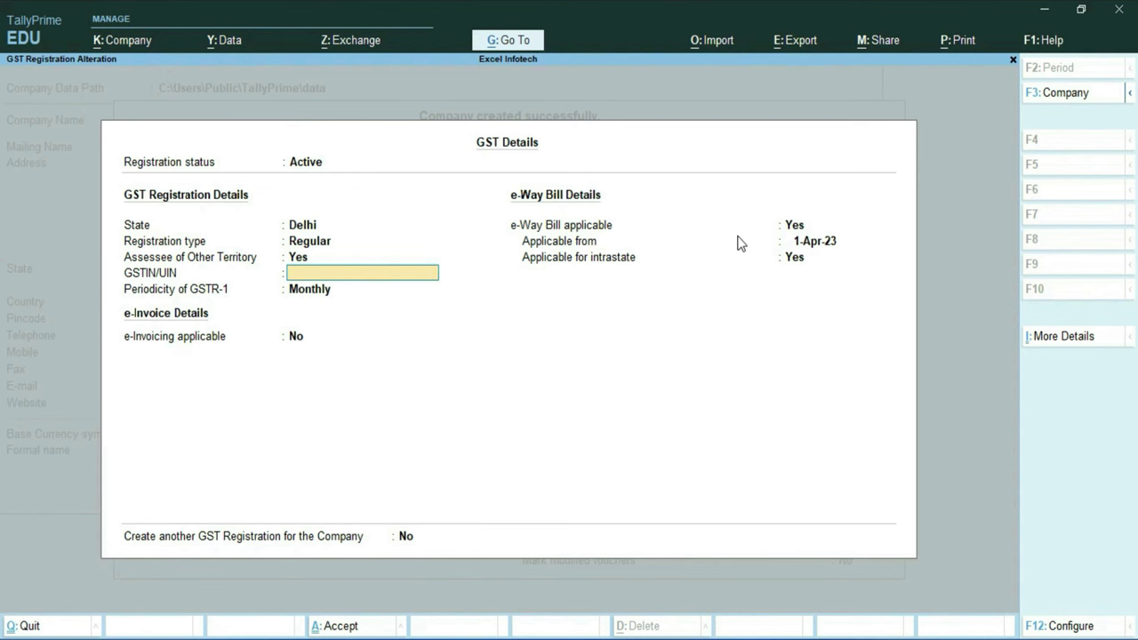
Paste the company's GSTIN, dismiss the invalid-GSTIN warning, and keep GSTR-1 periodicity Monthly.
text(07AAACZ7647P1ZH)
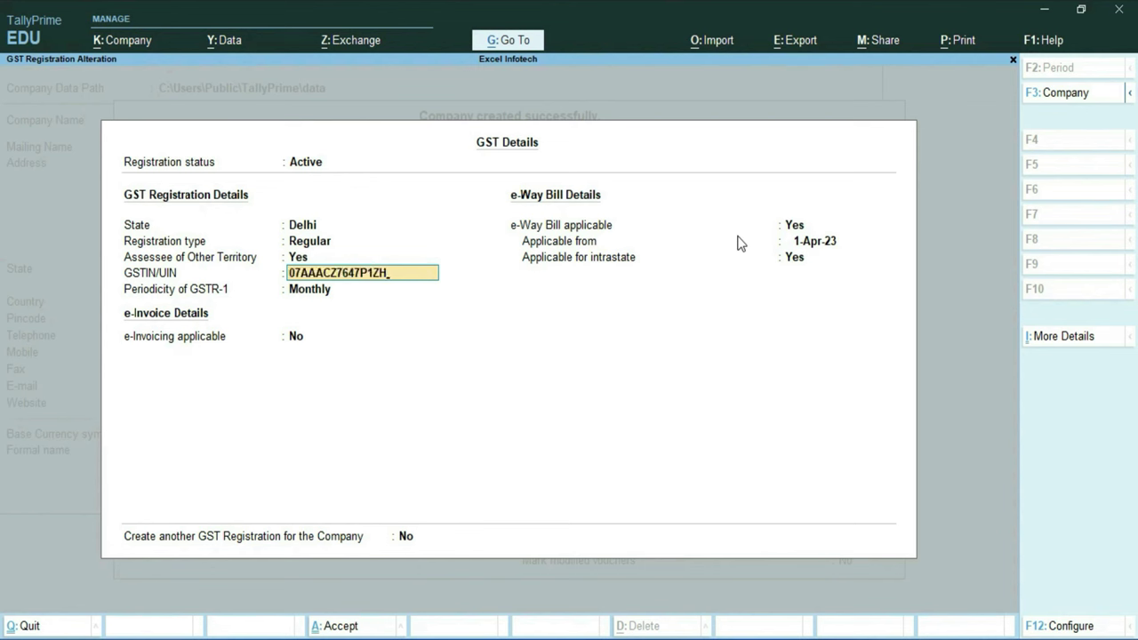
key(Return)
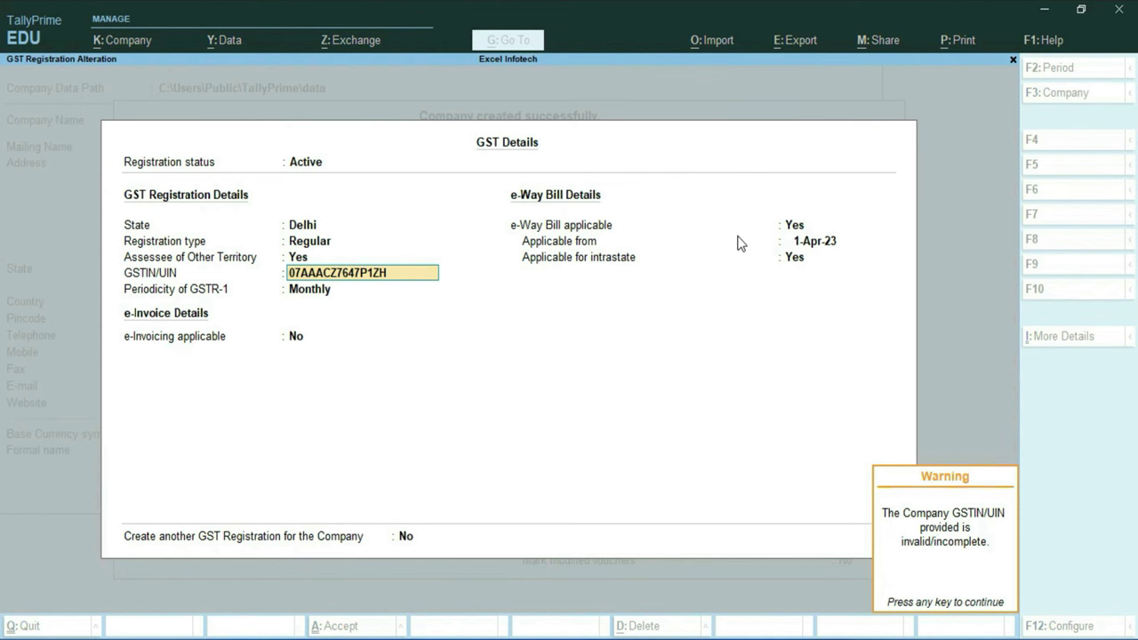
key(Return)
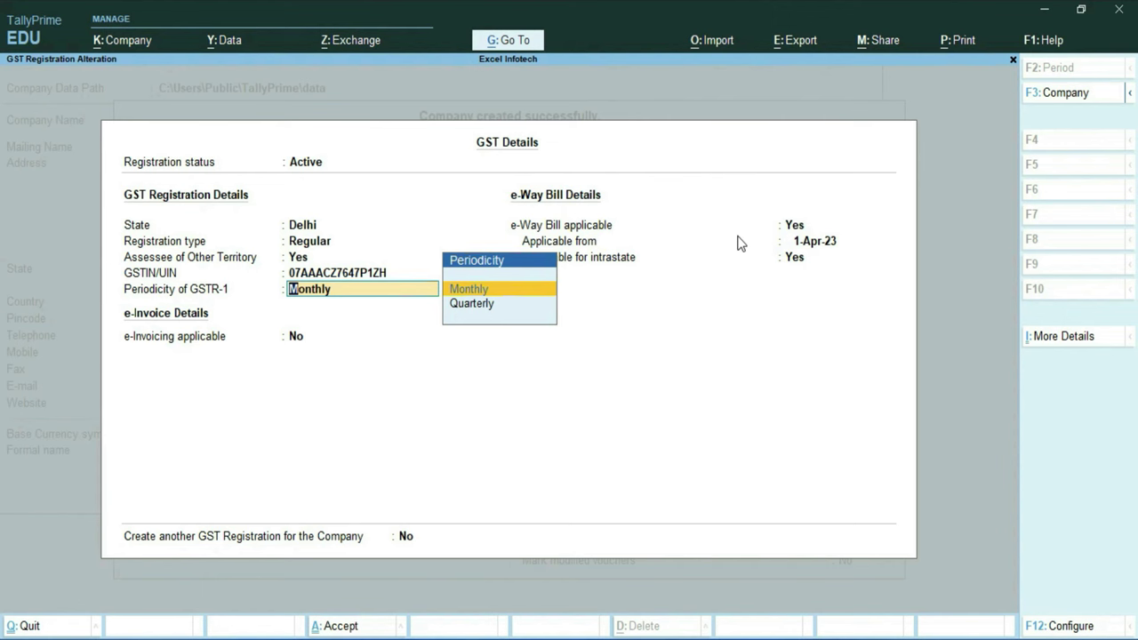
key(Return)
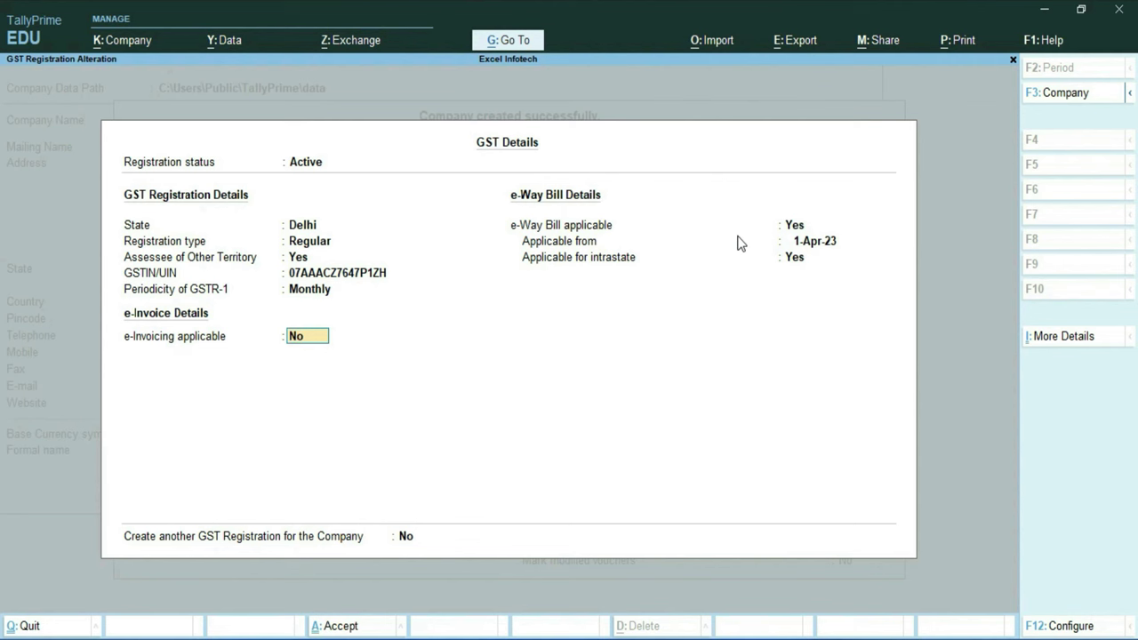
Make e-Invoicing applicable from 1-Apr-23 with Delhi as bill-from place, and save the GST details.
text(y)
key(Return)
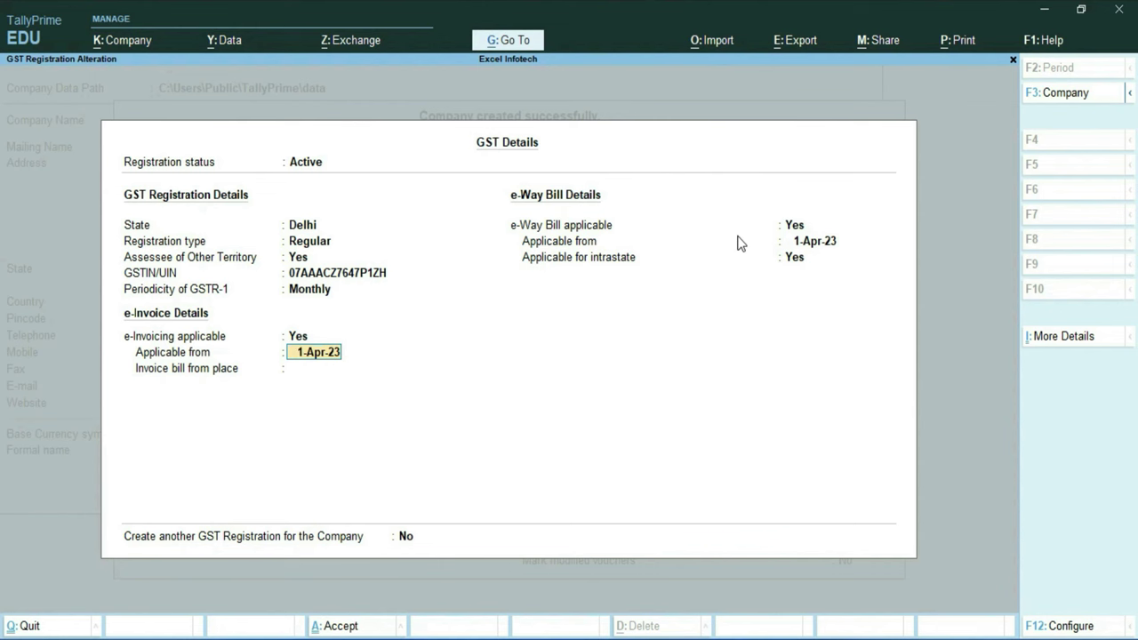
key(Return)
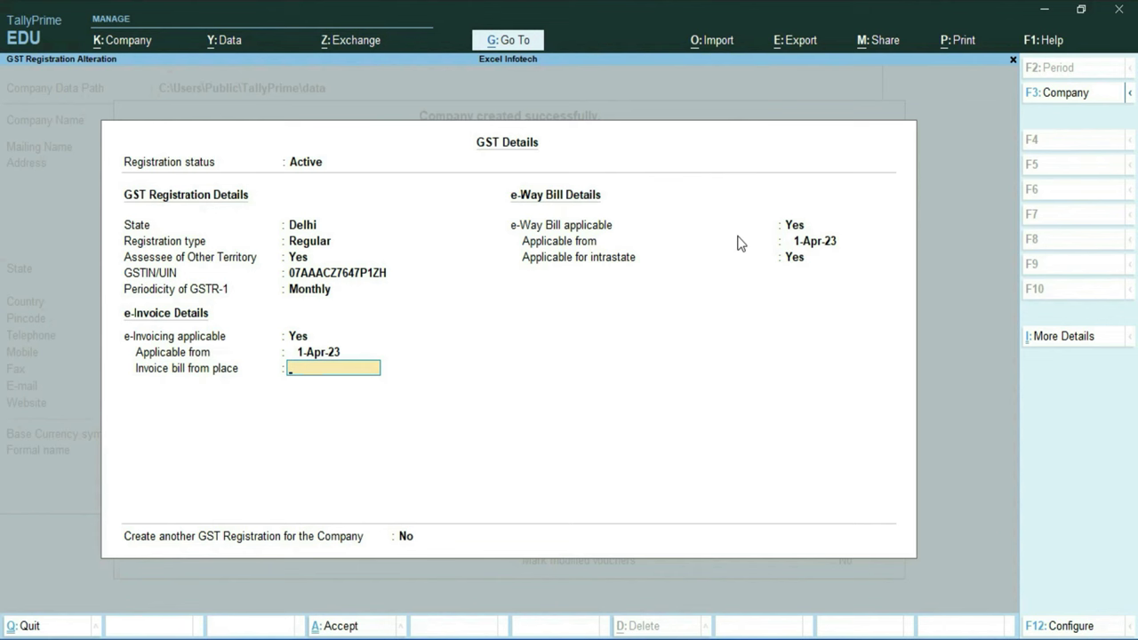
text(Delhi)
key(Return)
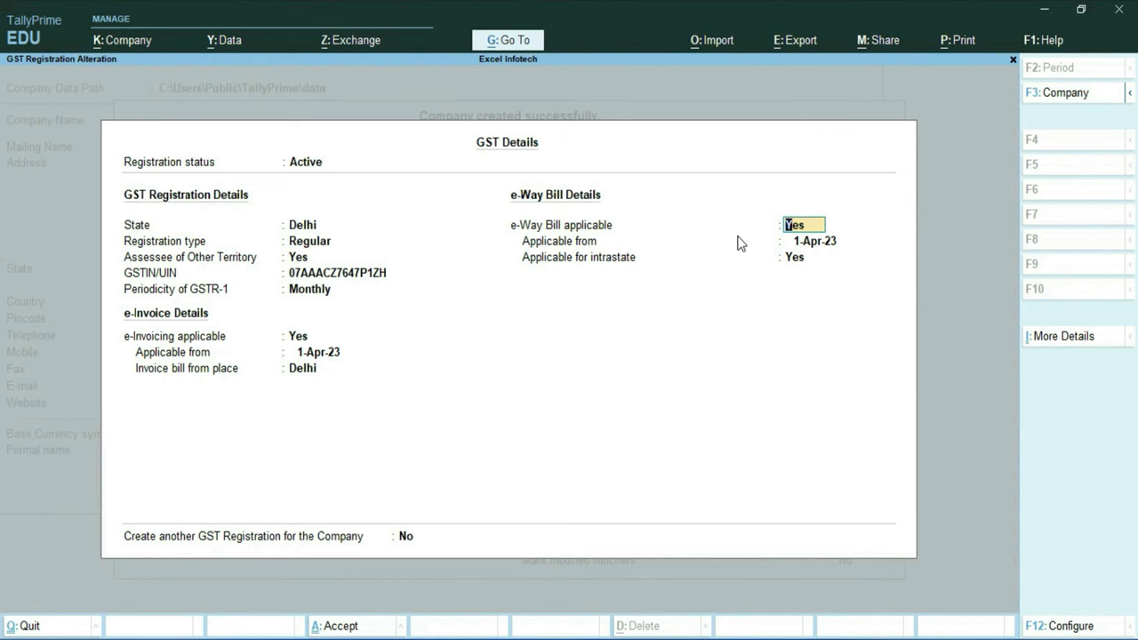
key(Return)
key(Return)
key(Return)
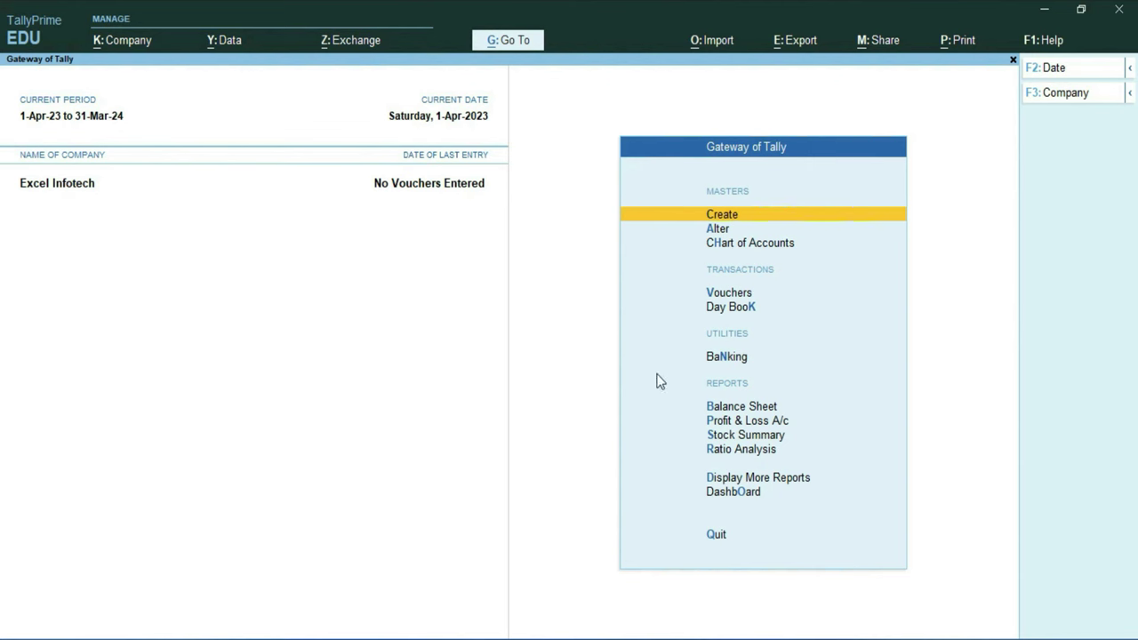
key(F11)
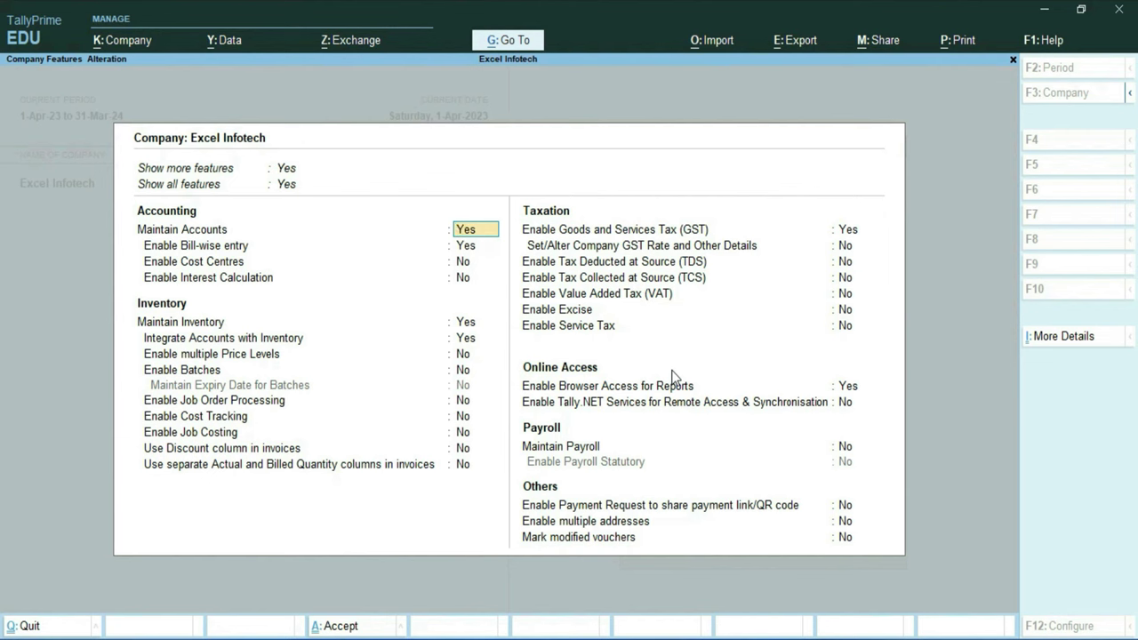
key(Escape)
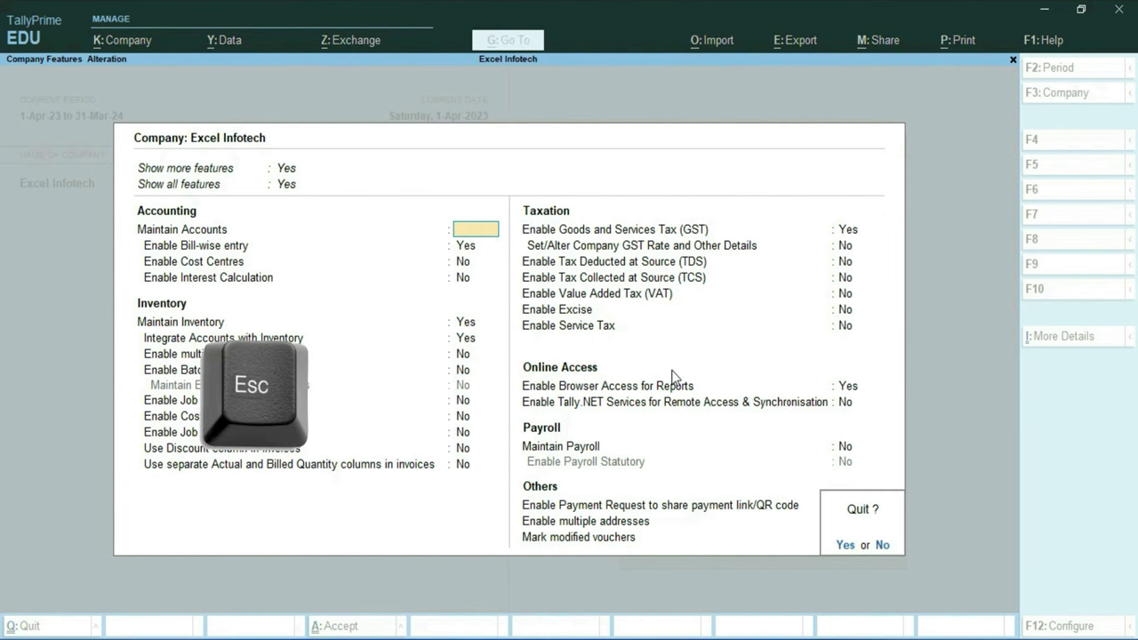
key(Escape)
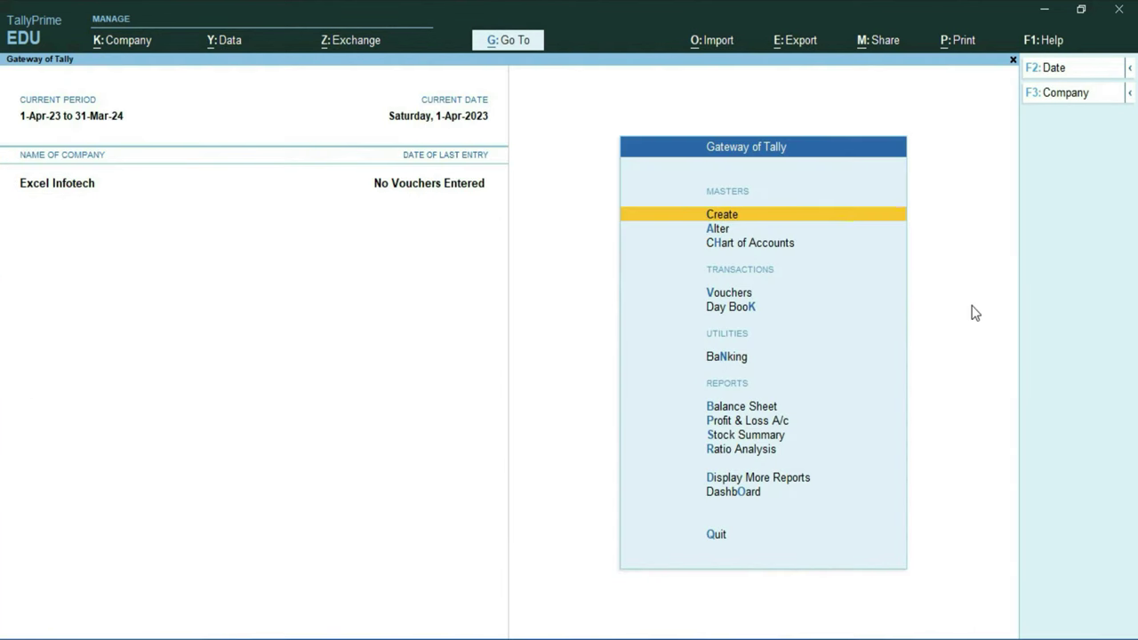
click(109, 43)
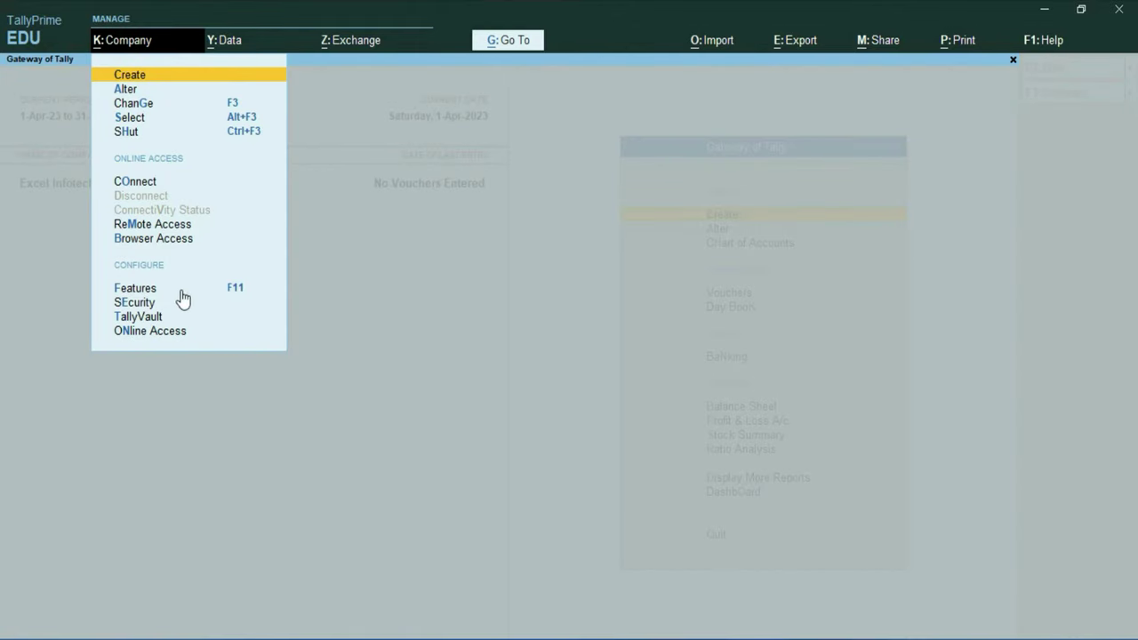
click(135, 291)
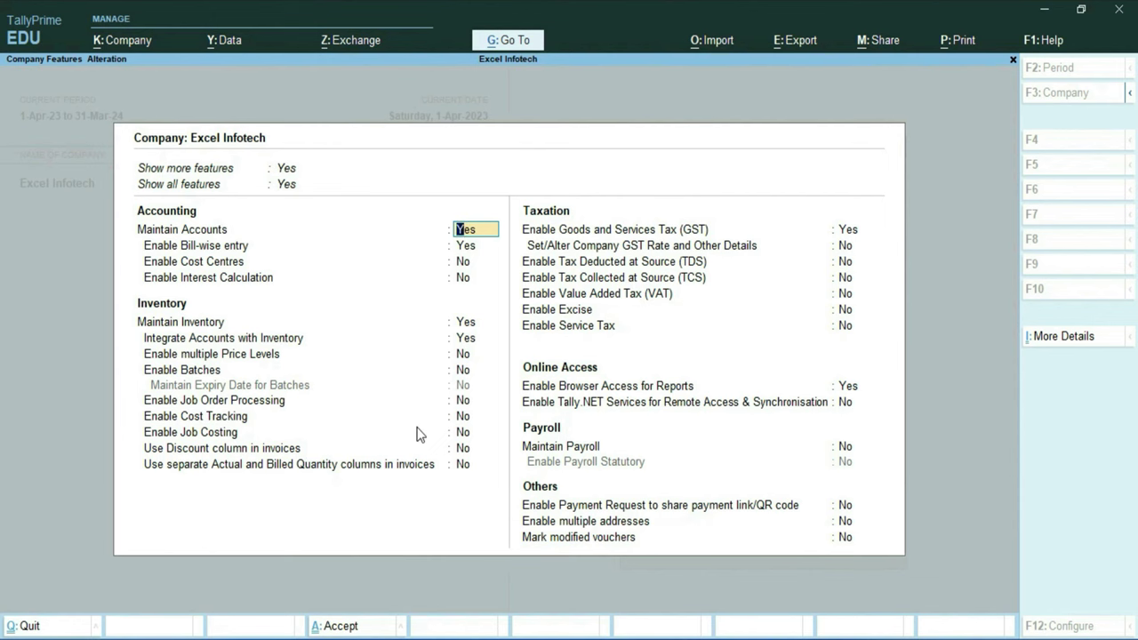
key(Escape)
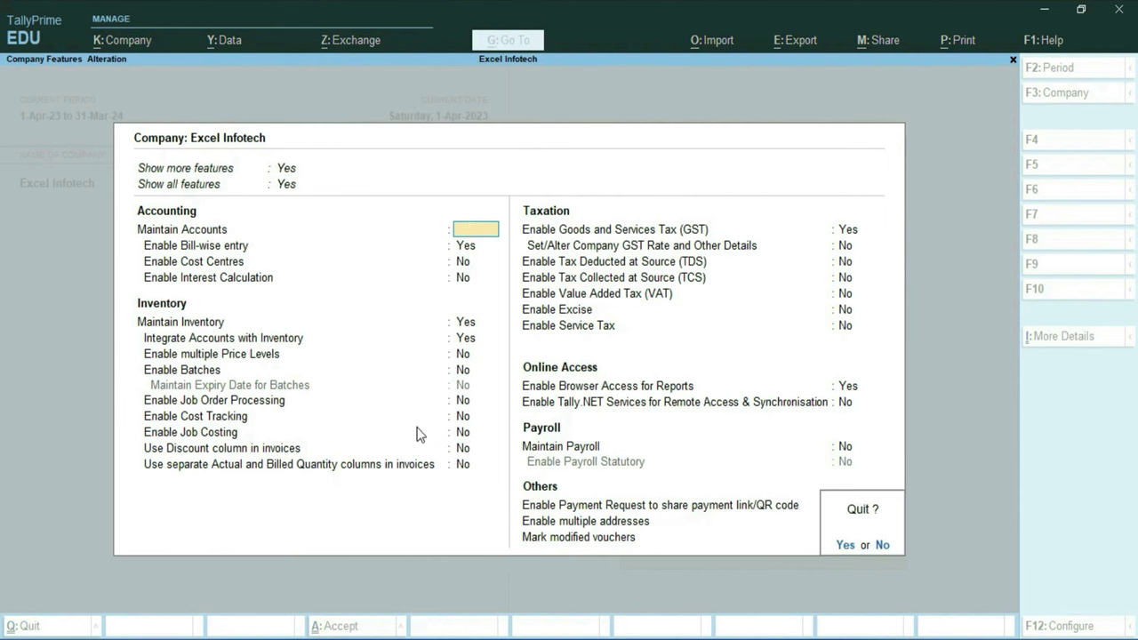
key(y)
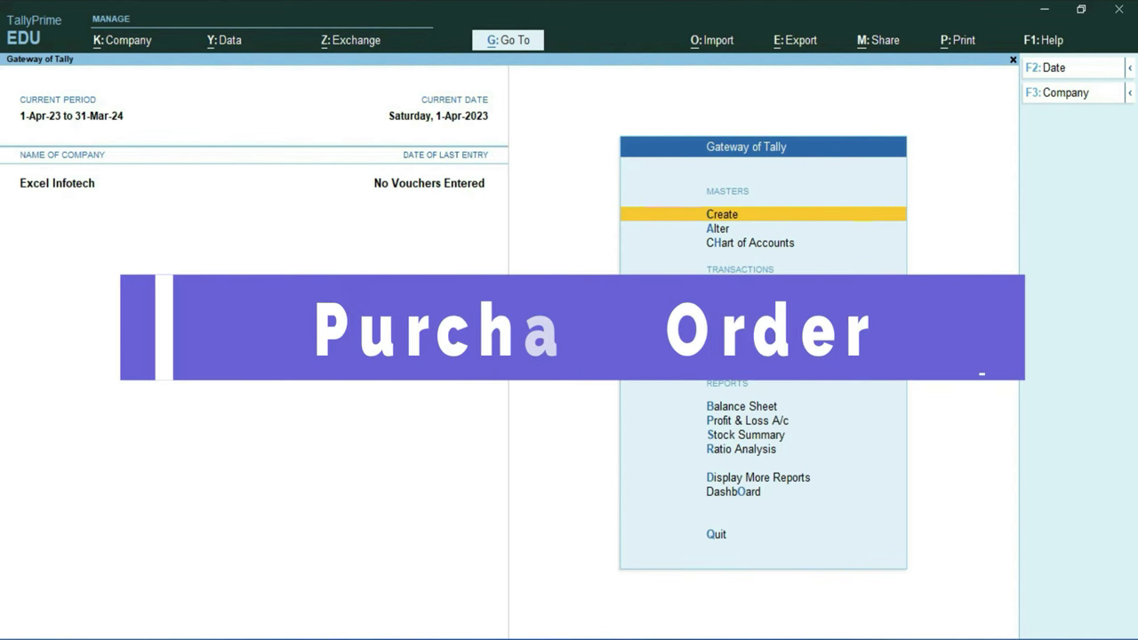
Open Vouchers from the Gateway of Tally, showing a blank Payment voucher No. 1.
click(730, 297)
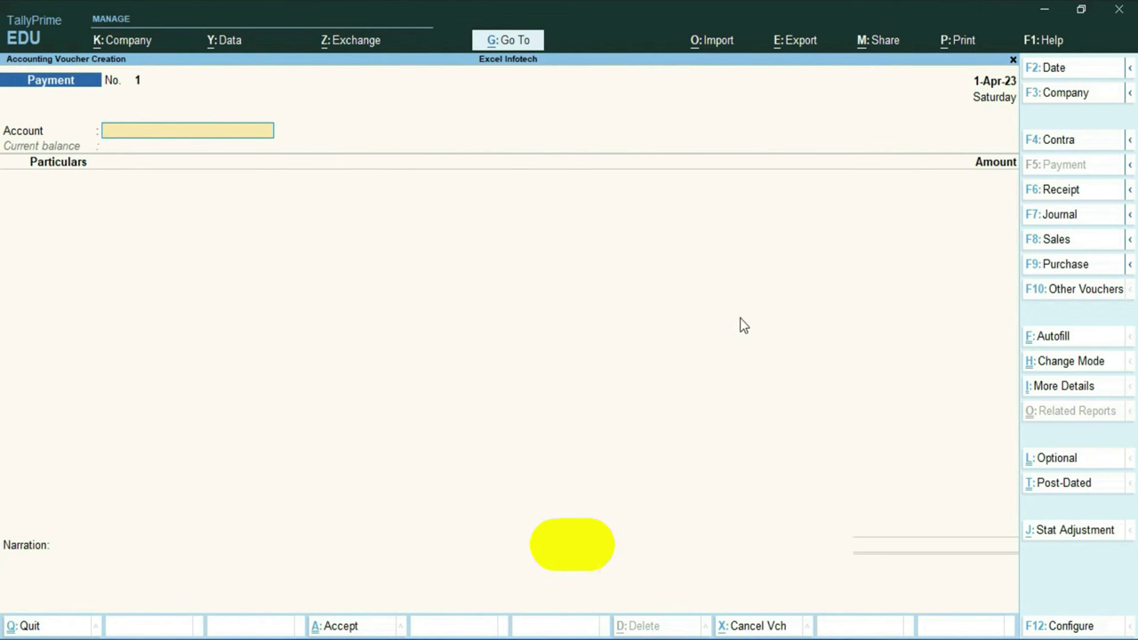
Switch the voucher type with F10 to the inactive Purchase Order type.
key(F10)
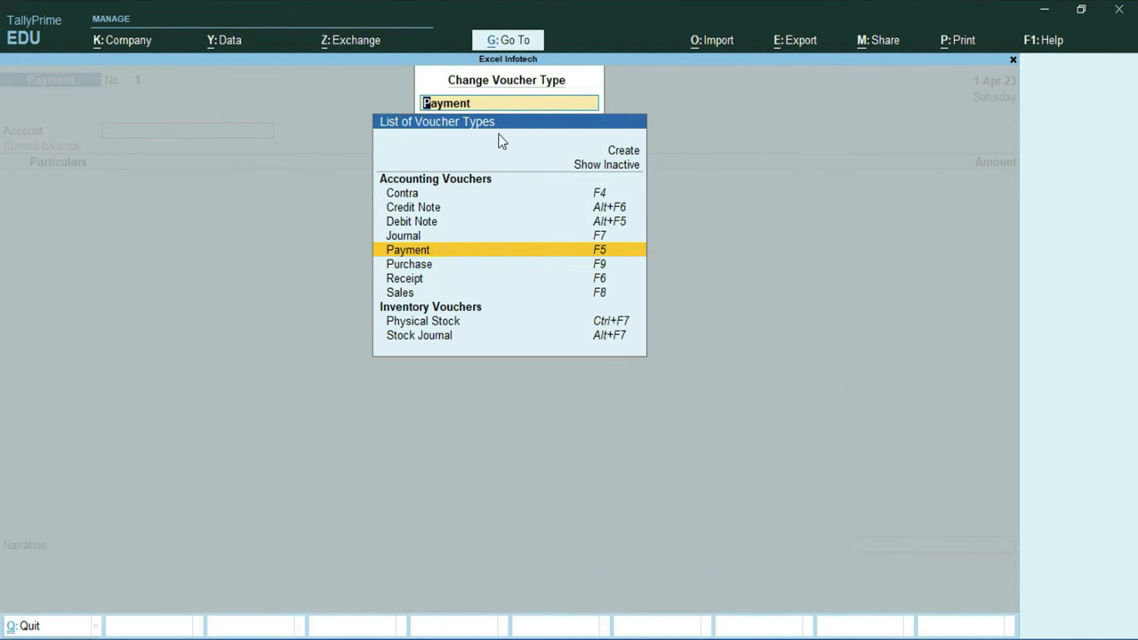
click(621, 165)
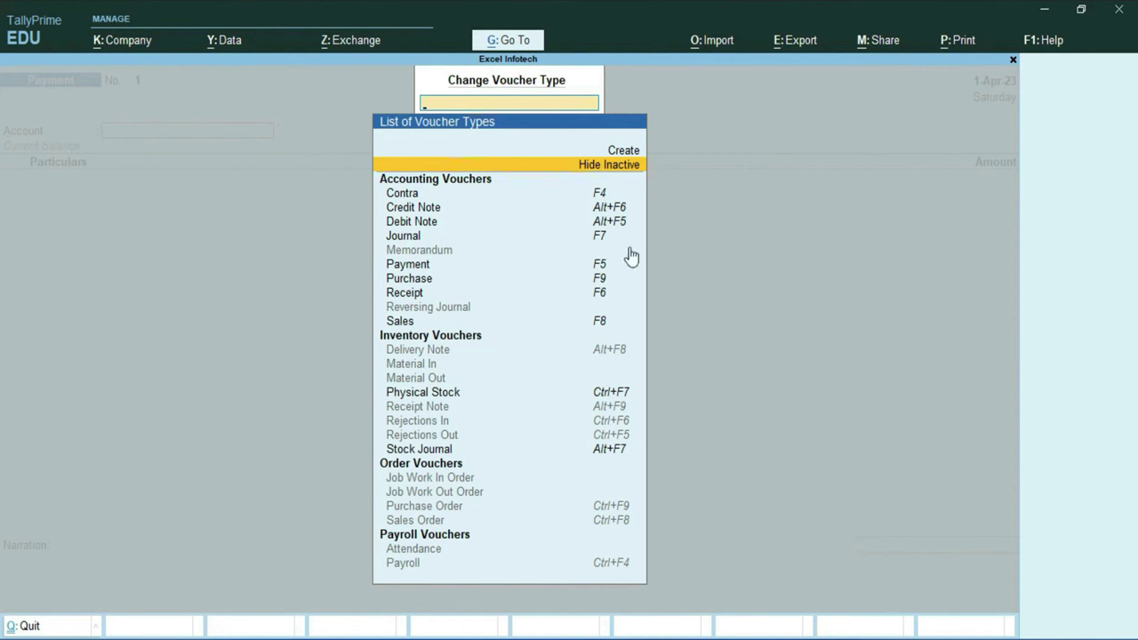
text(pu)
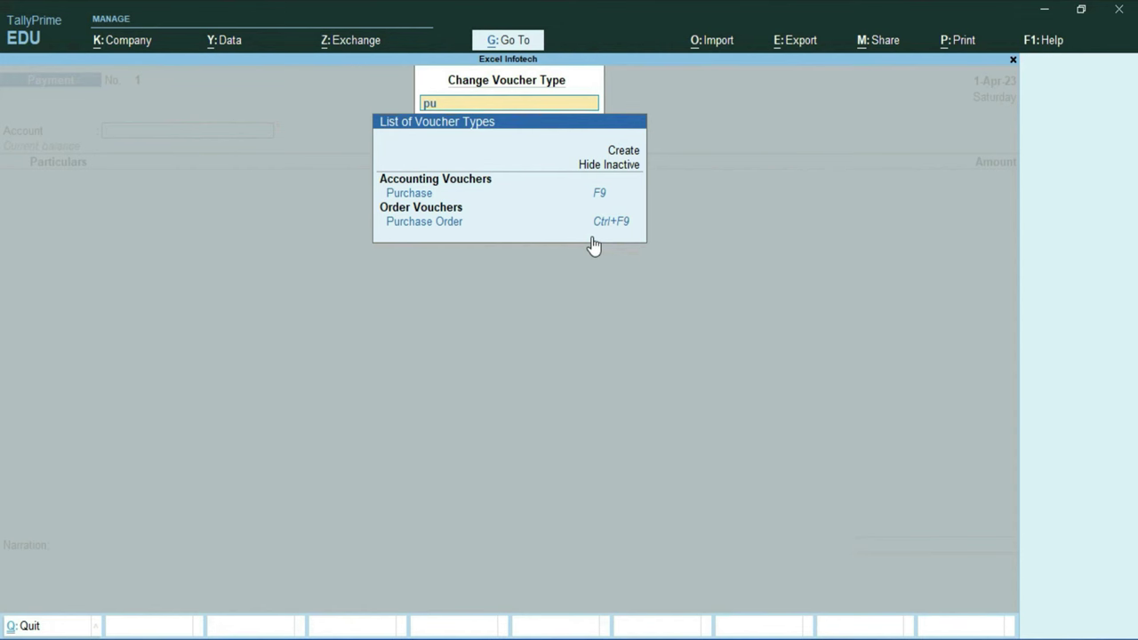
click(436, 229)
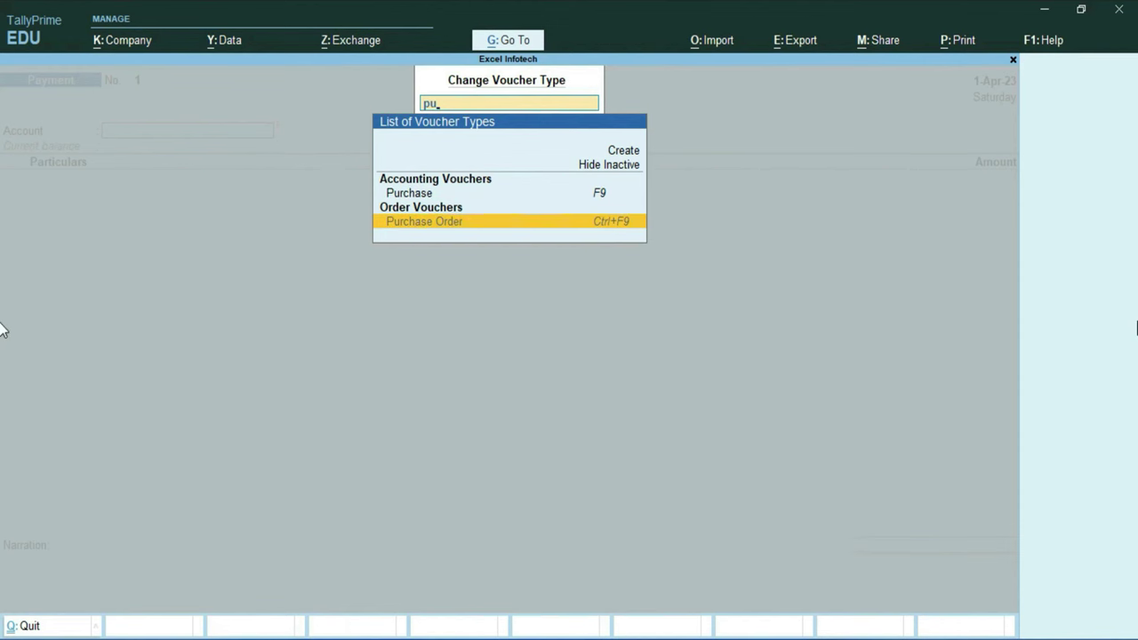
key(Return)
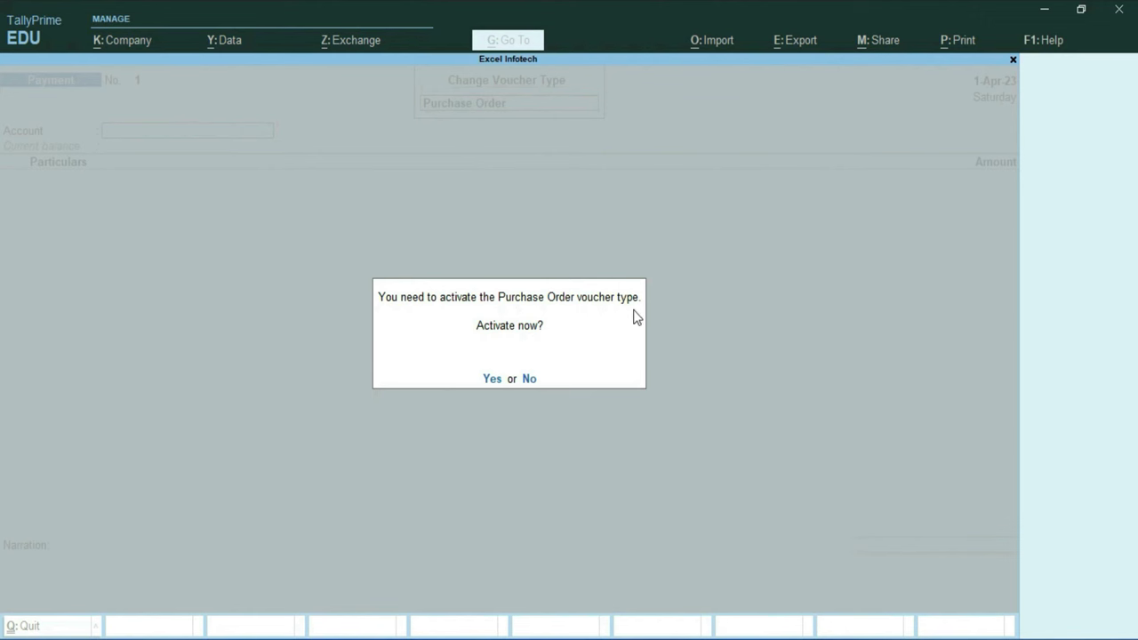
Activate the Purchase Order voucher type and start a new party ledger for Purchase Order No. 1.
click(492, 380)
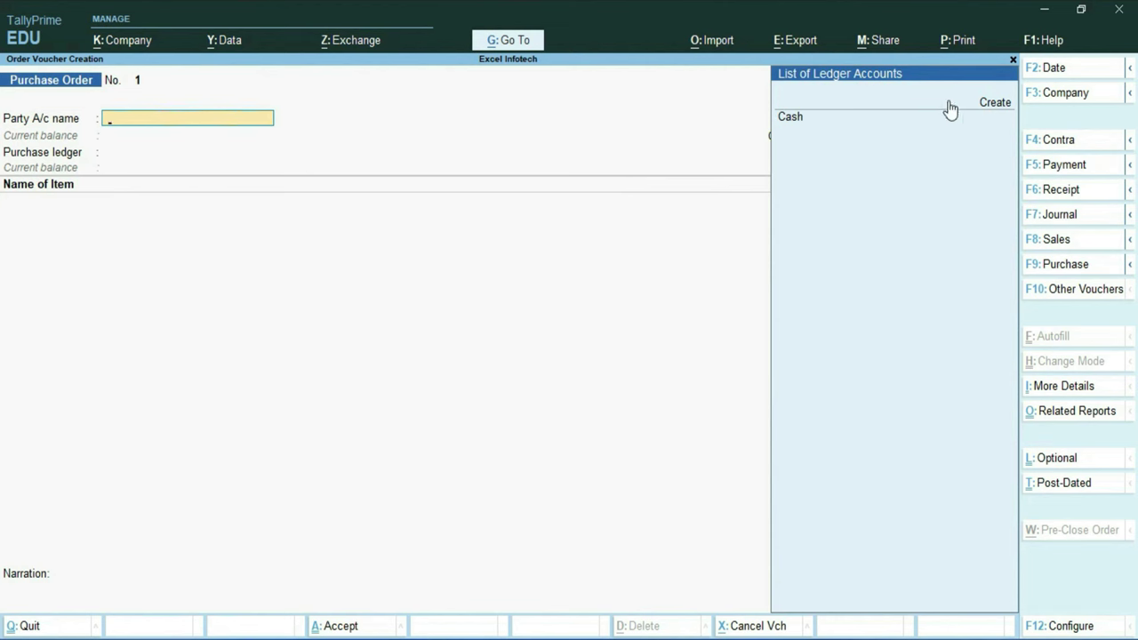
click(996, 103)
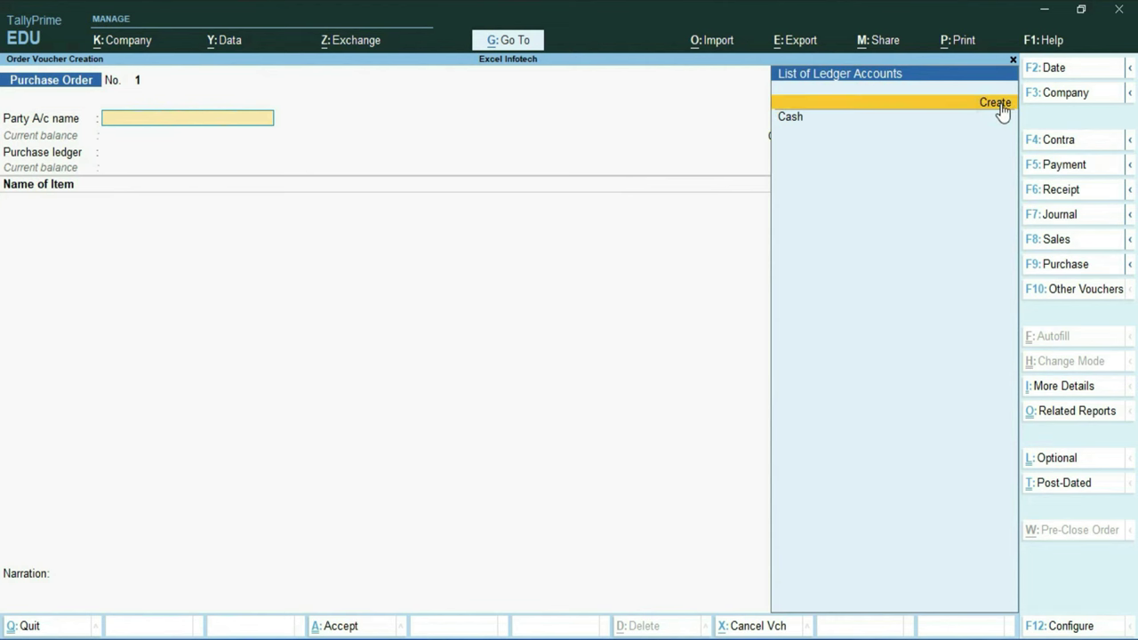
Create ledger Mohan Corp. under Sundry Creditors, keeping the bill-by-bill defaults and Delhi as state.
click(1001, 105)
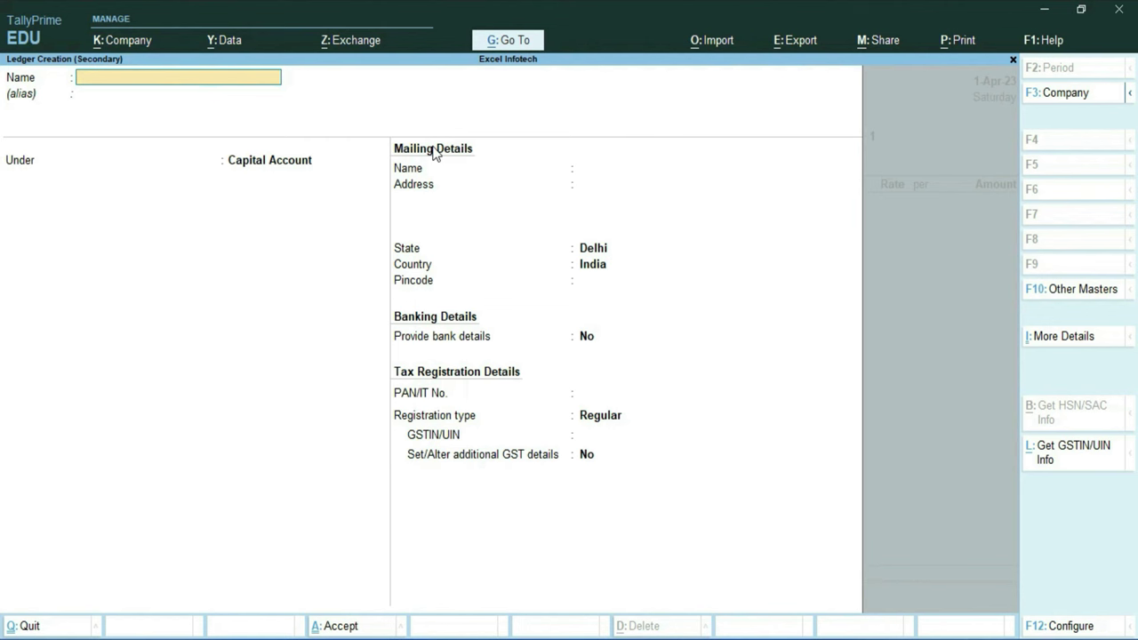
text(Mohan Corp.)
key(Return)
key(Return)
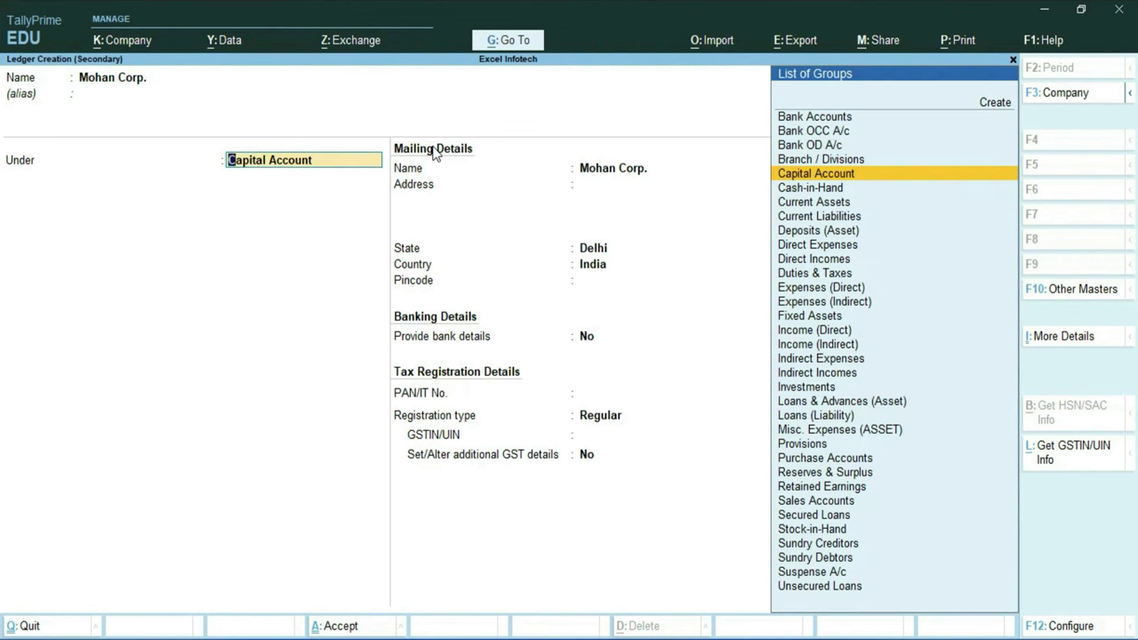
text(S)
key(Down)
key(Down)
key(Down)
key(Down)
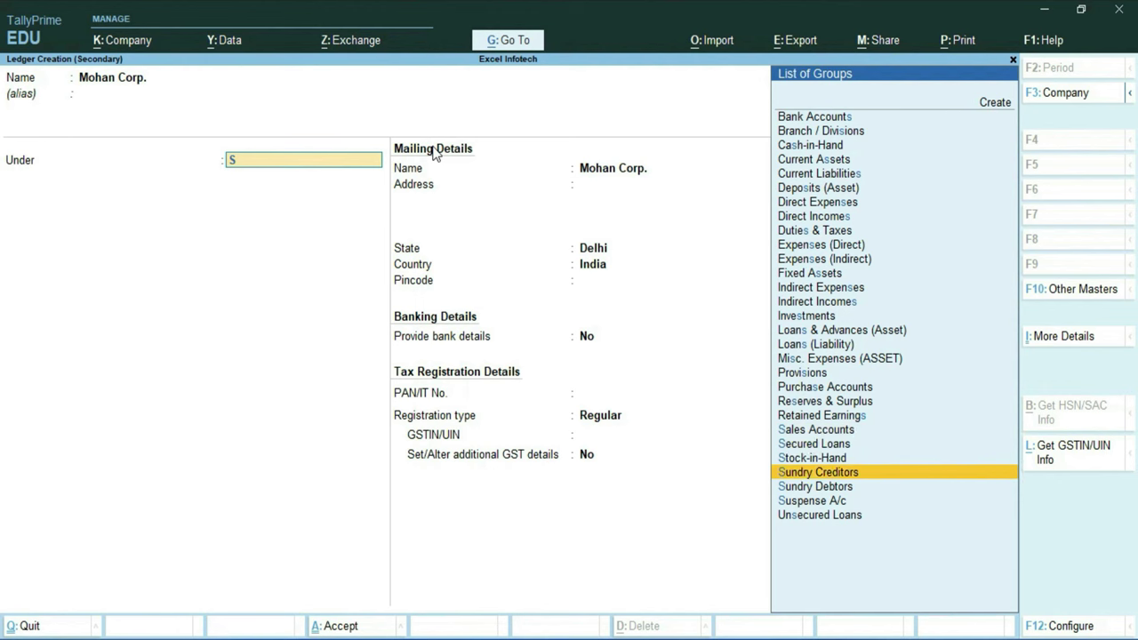
key(Return)
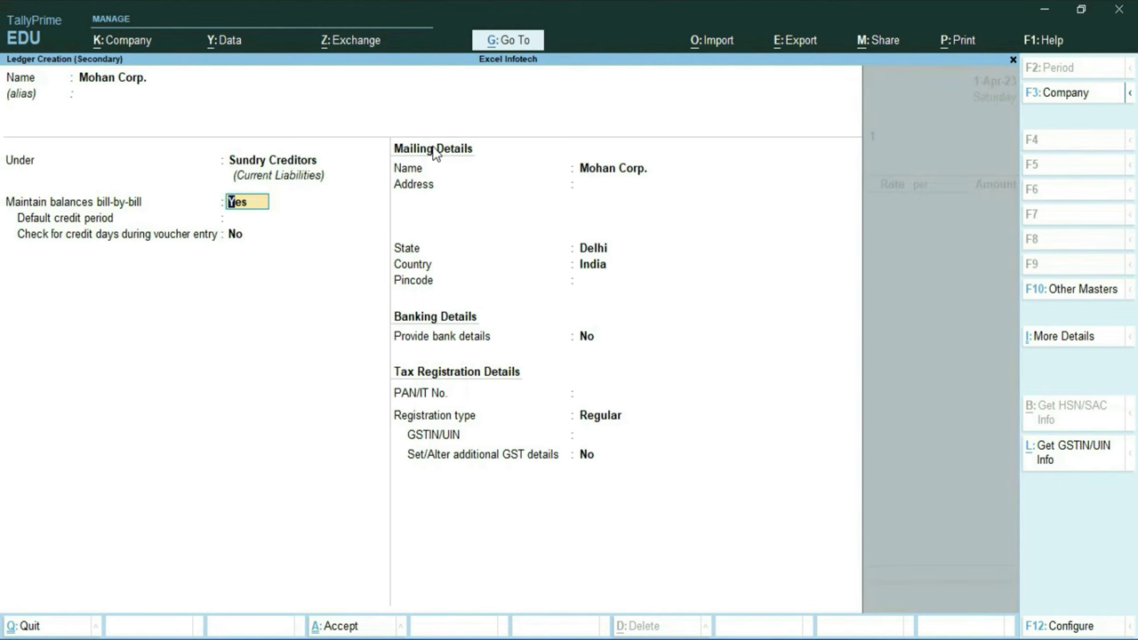
key(Return)
key(Return)
key(Return)
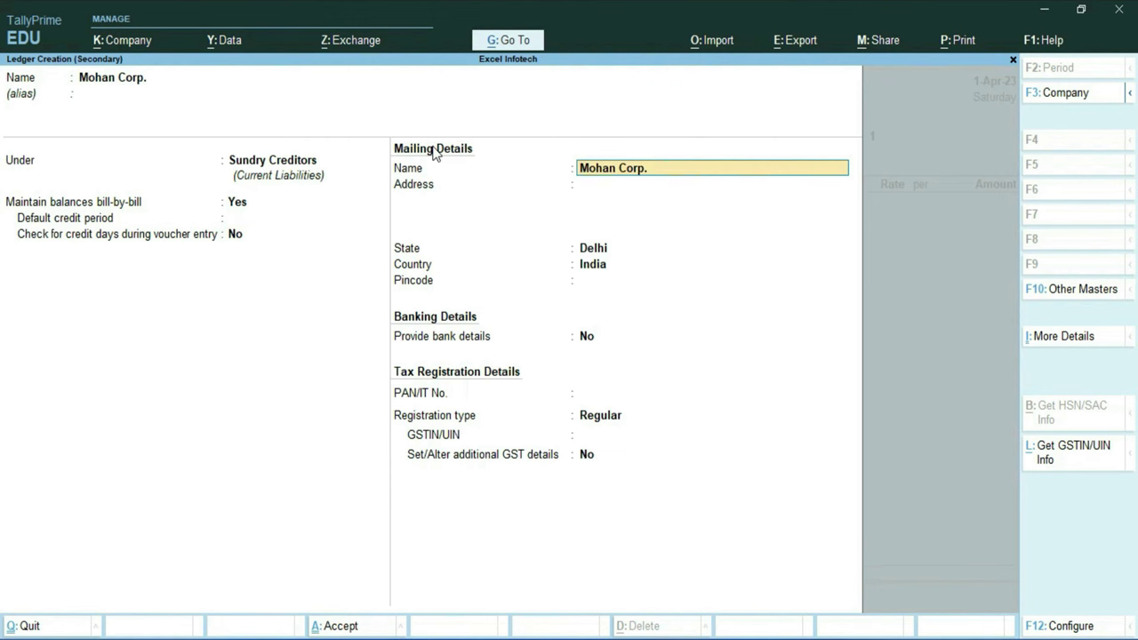
key(Return)
key(Return)
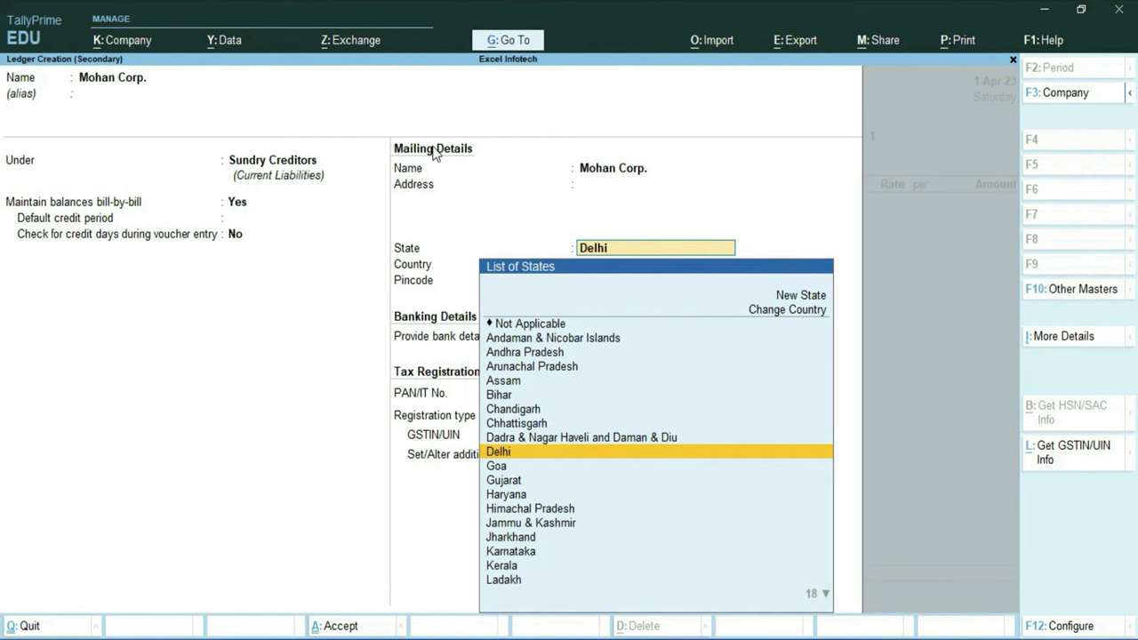
key(Return)
key(Return)
key(Return)
key(Return)
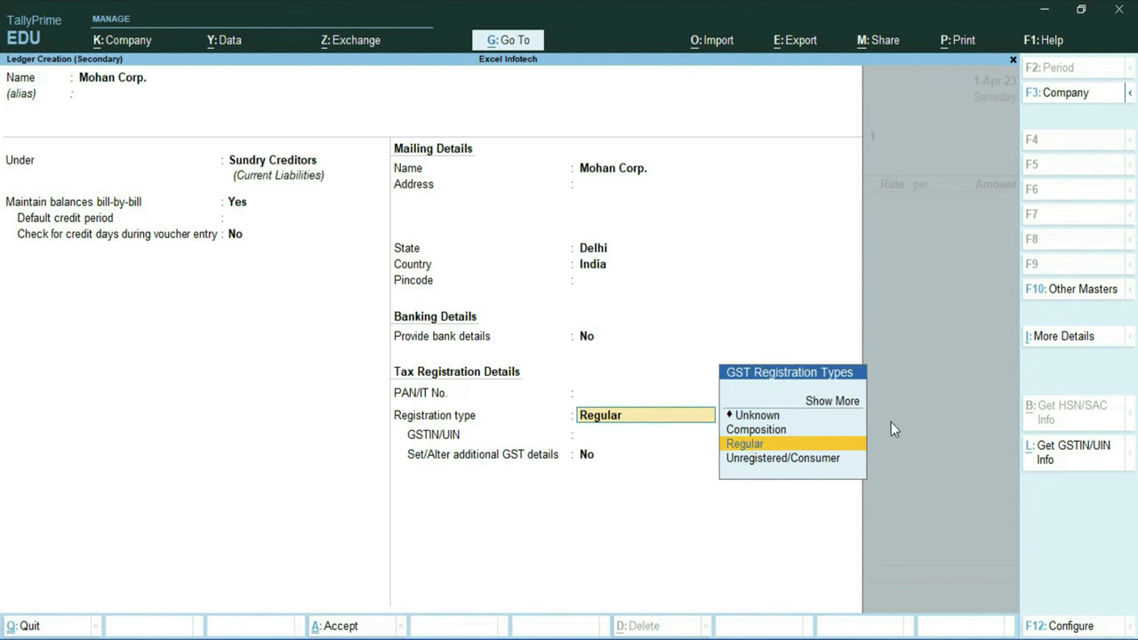
Set Mohan Corp.'s GST registration type to Regular, enter the party's GSTIN, and save the ledger.
click(836, 402)
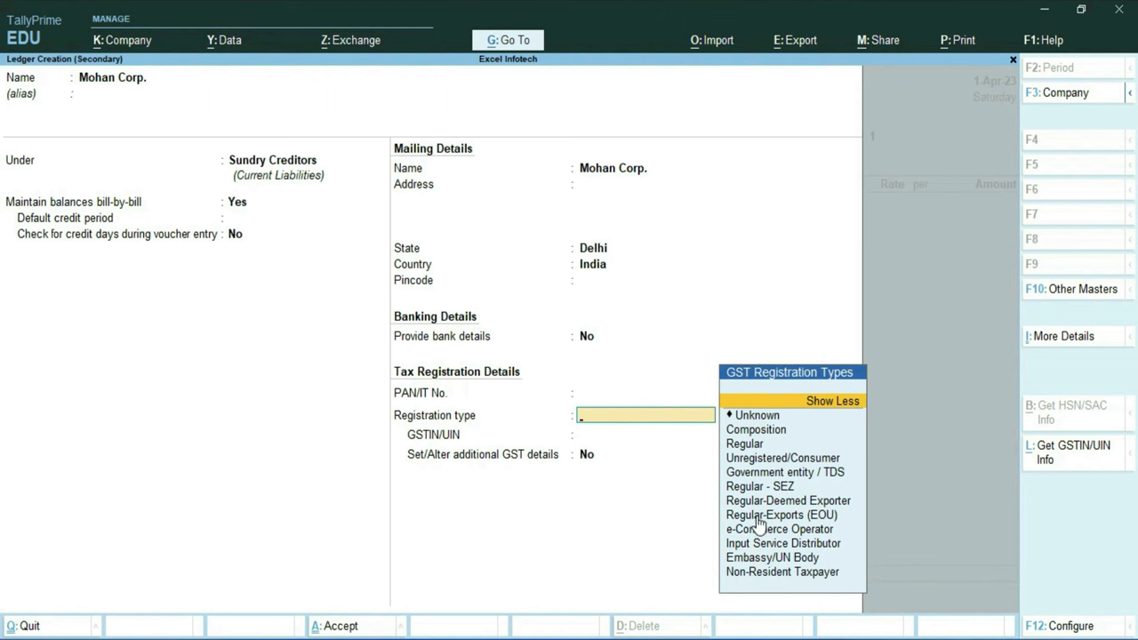
click(752, 445)
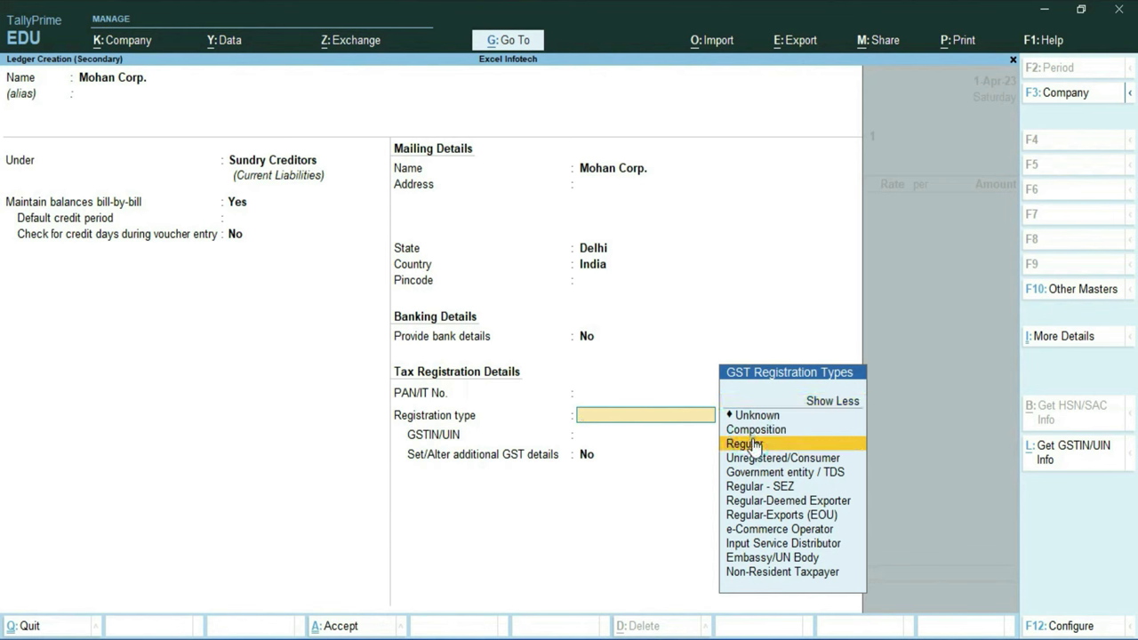
click(752, 444)
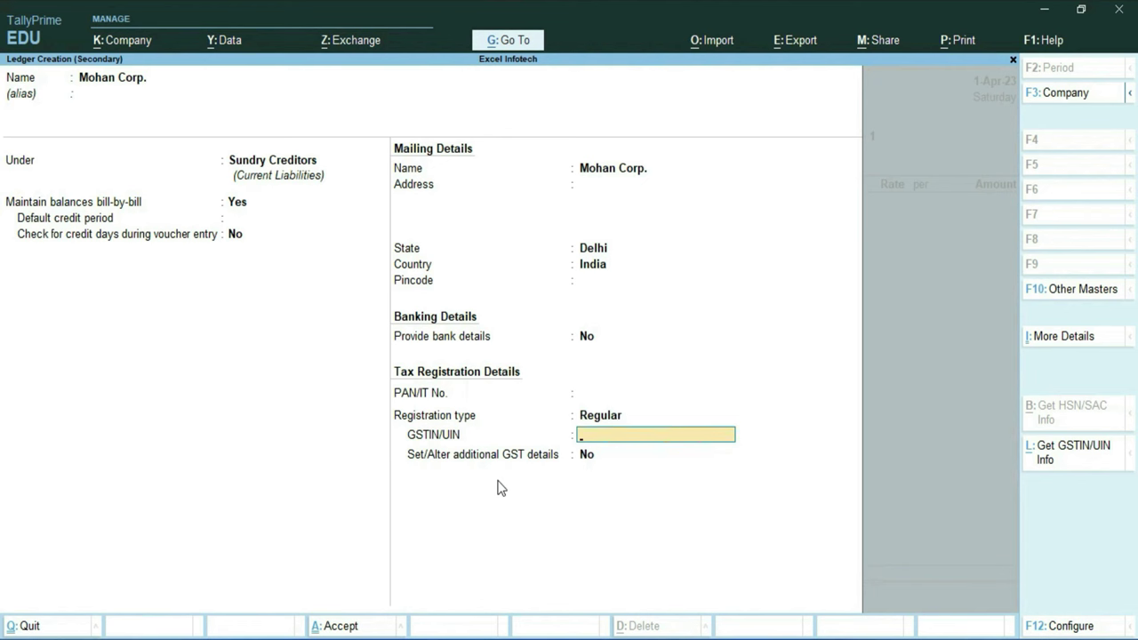
key(ctrl+alt+v)
key(Return)
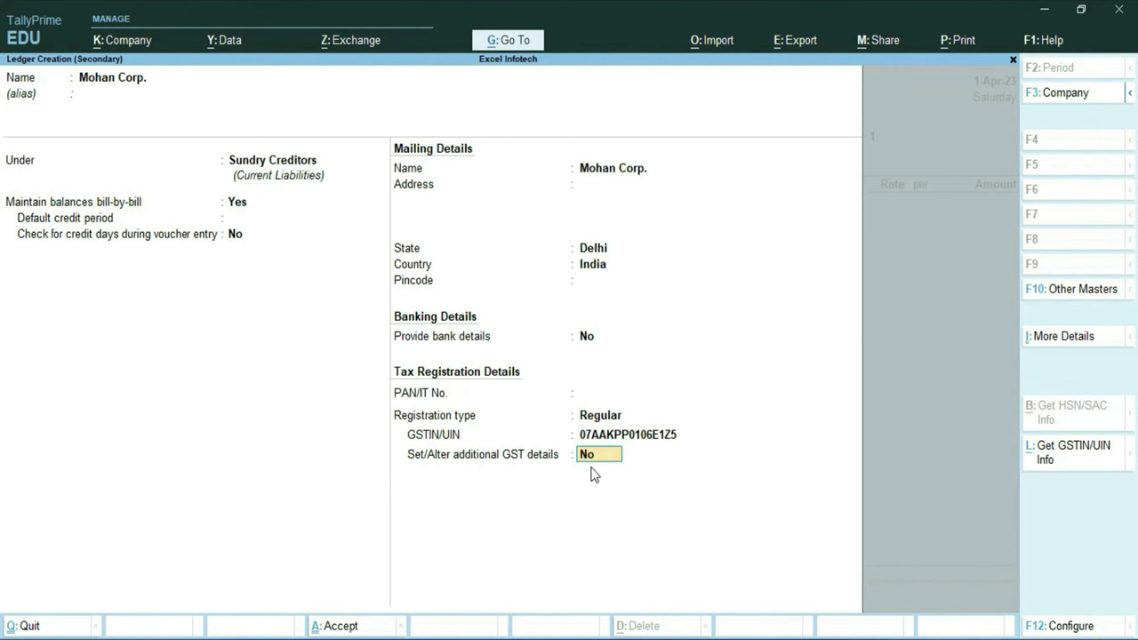
key(Return)
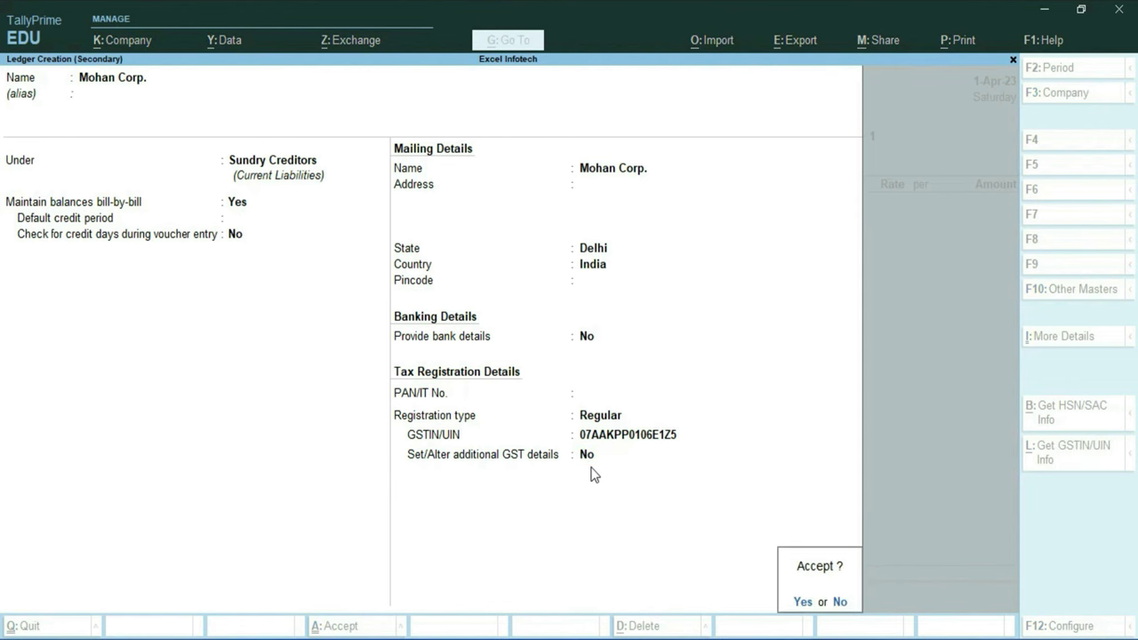
key(Return)
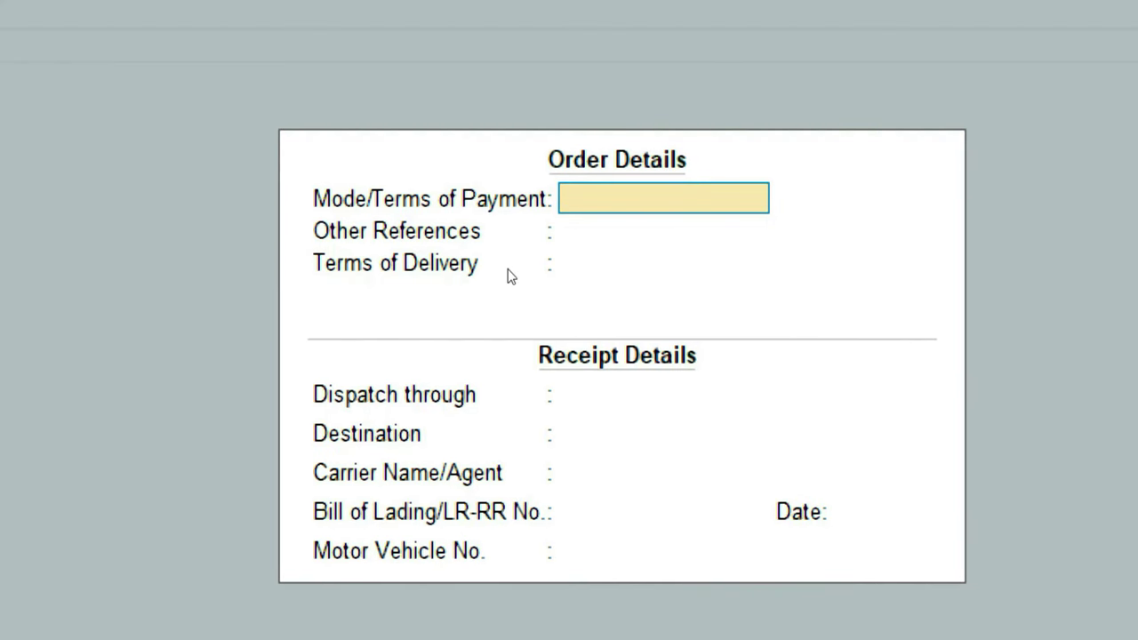
Enter payment terms Cash, other references Bank and delivery terms 30 Days in Order Details.
text(Cash)
key(Return)
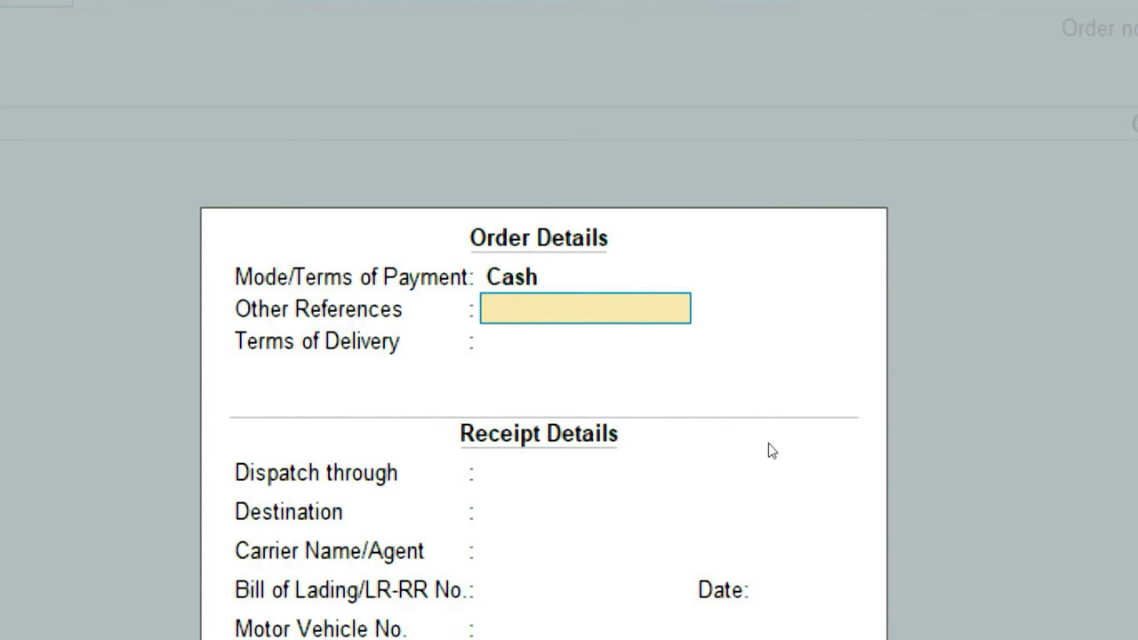
text(Bank)
key(Return)
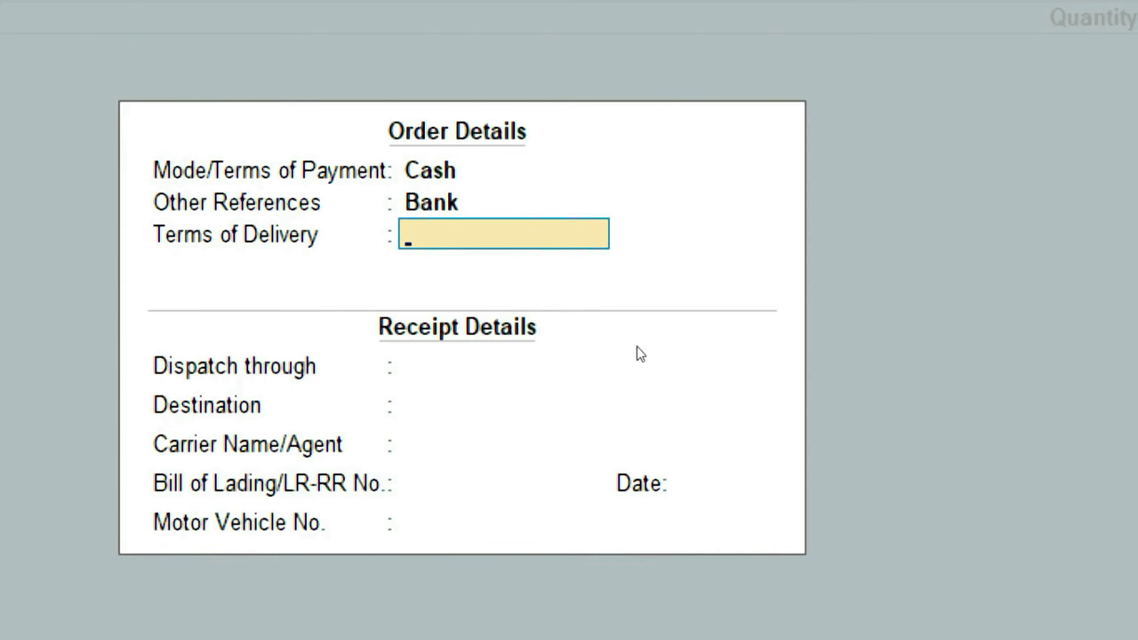
text(30 Days)
key(Return)
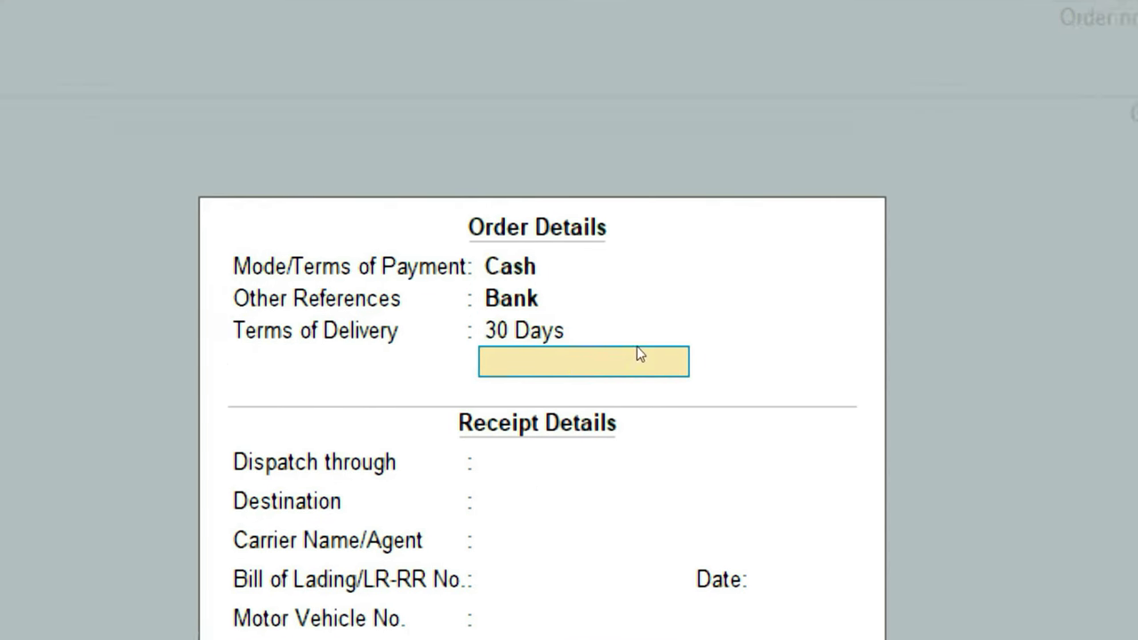
key(Return)
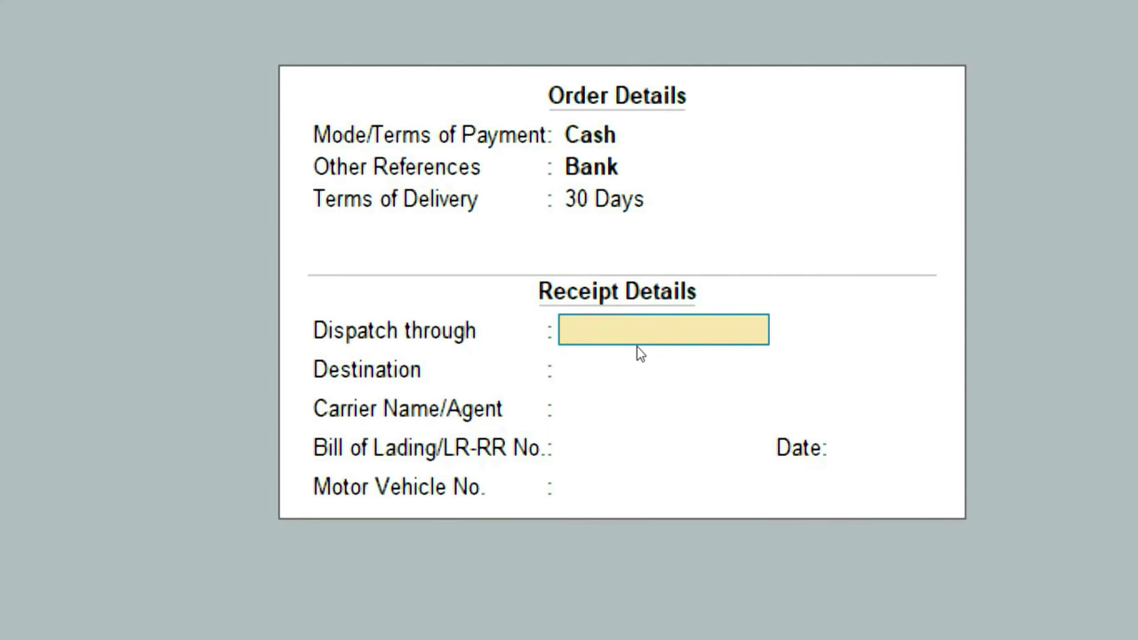
Record dispatch by Truck to Jharoda, the carrier agent's name, and lading date 1-Apr-23.
text(Tru)
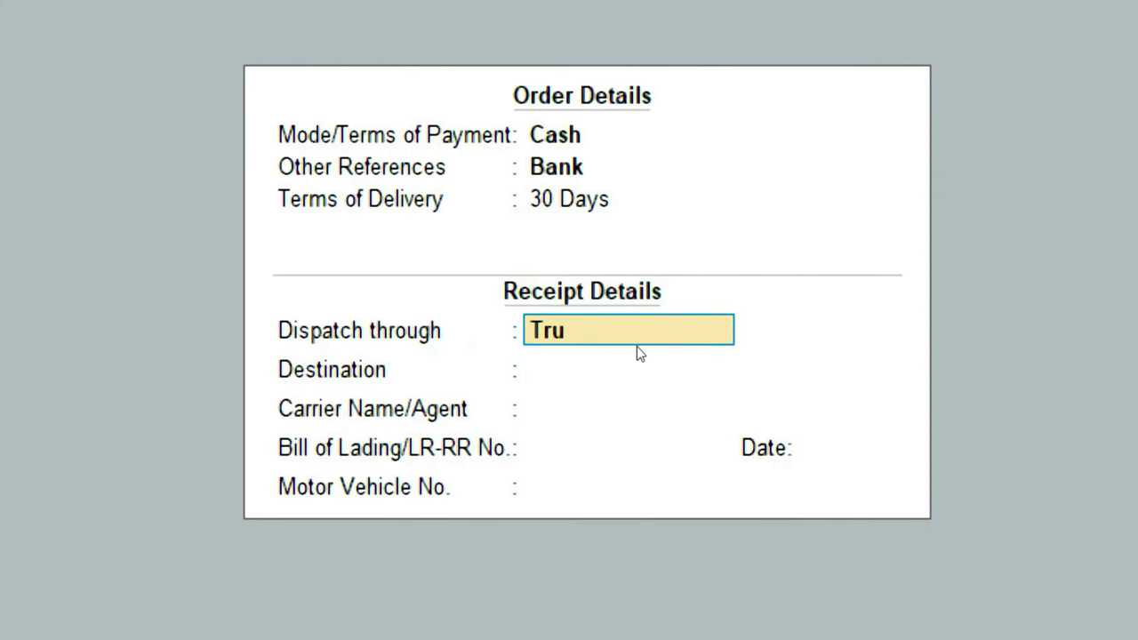
text(ck)
key(Return)
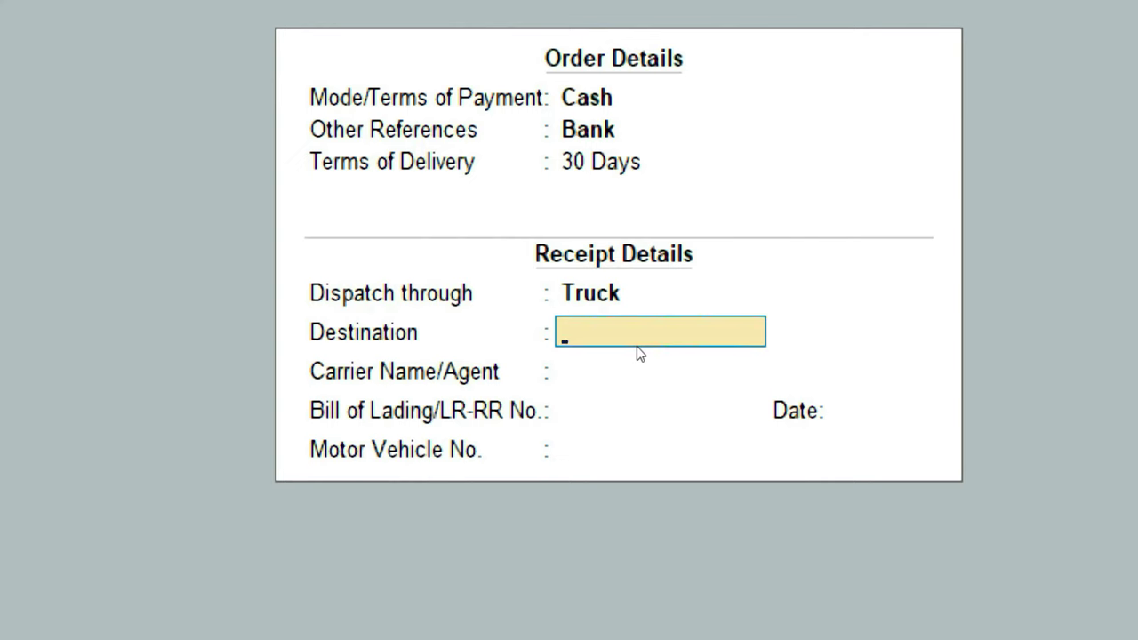
text(Jharoda)
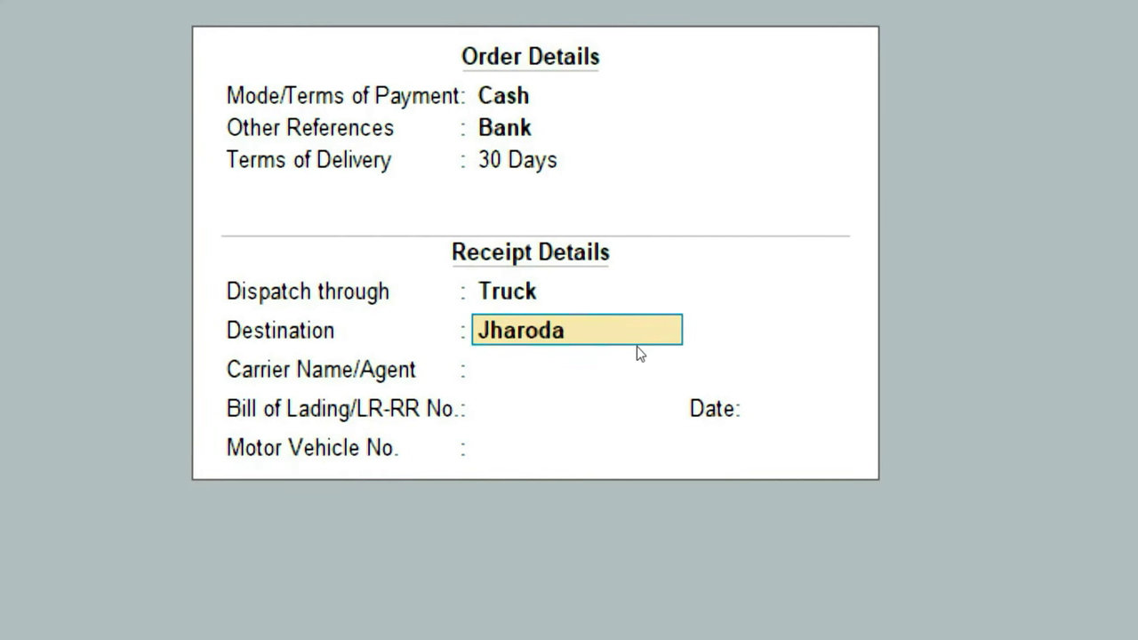
key(Return)
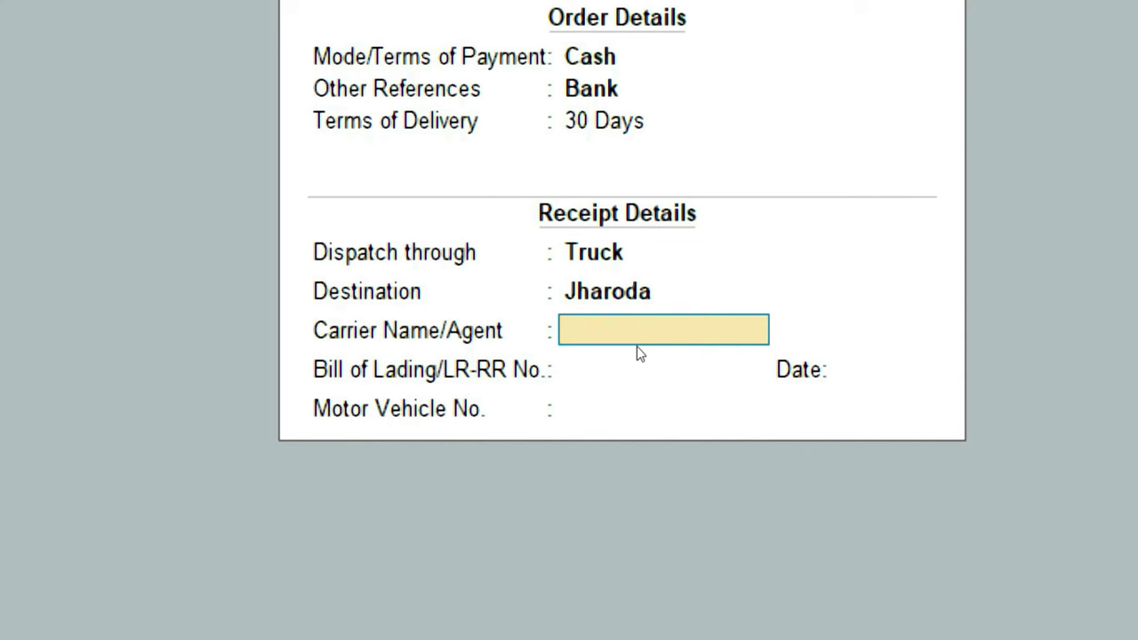
text(A)
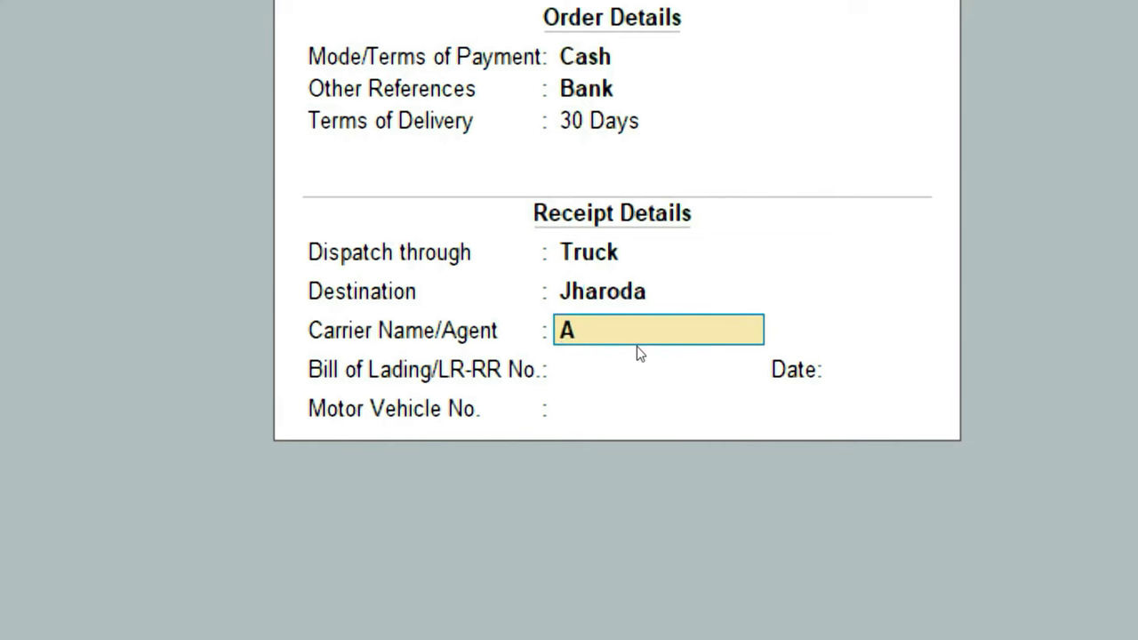
text(man Kuma)
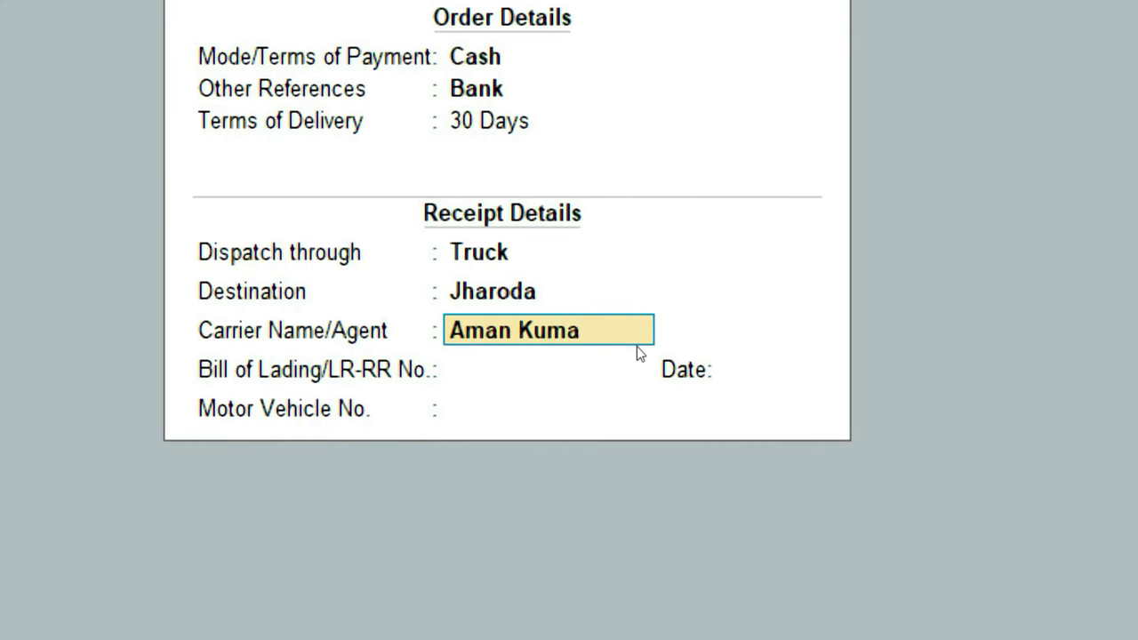
text(r)
key(Return)
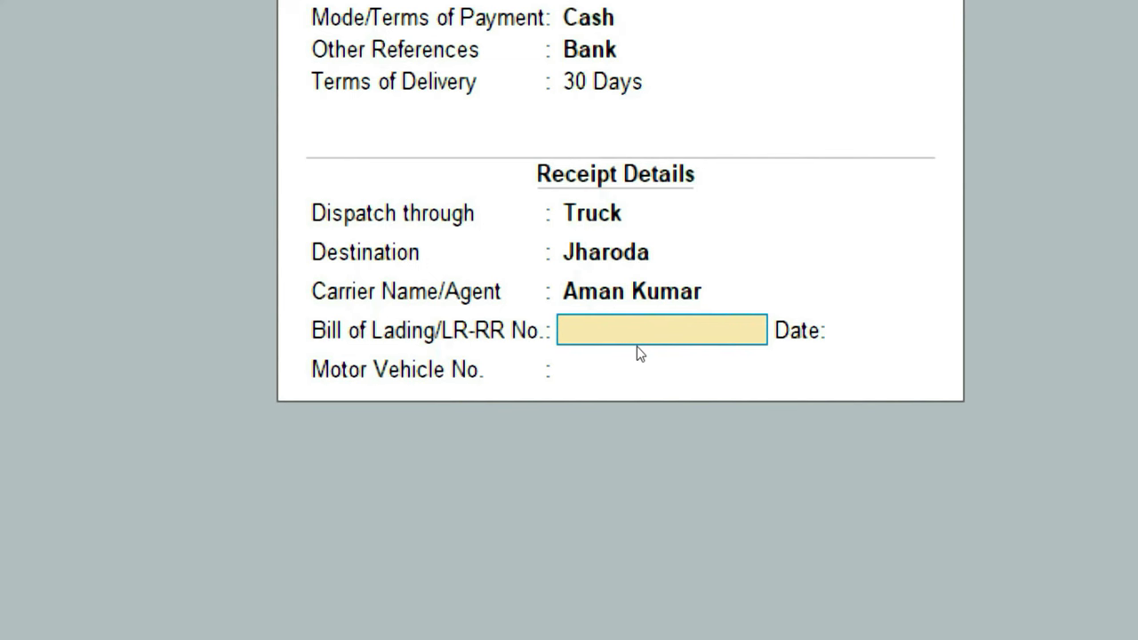
key(Return)
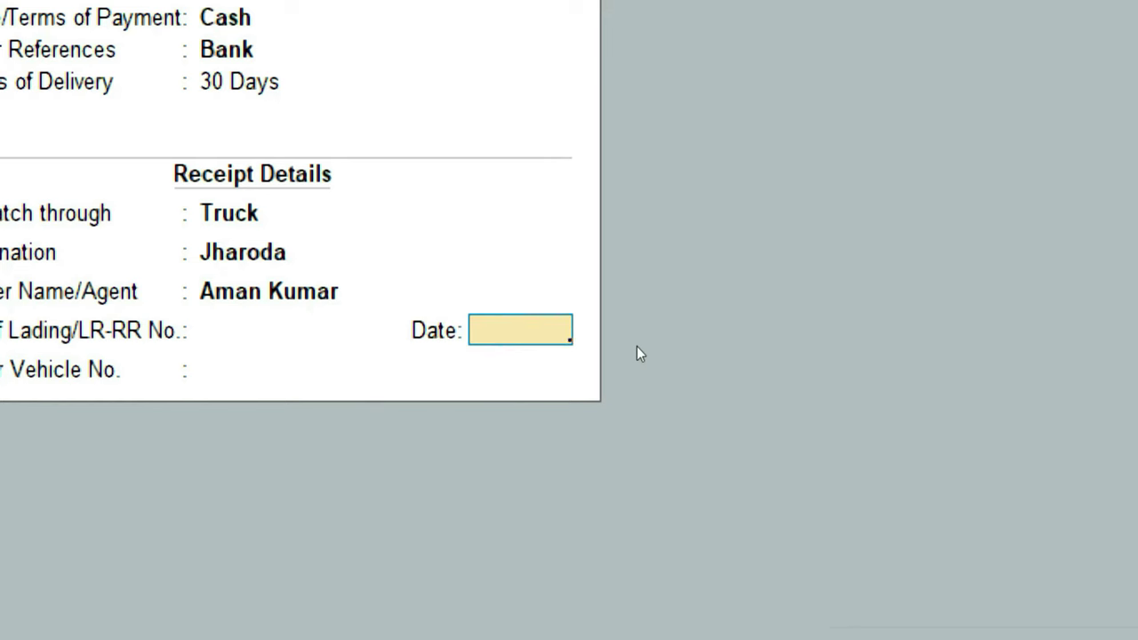
text(1)
key(Return)
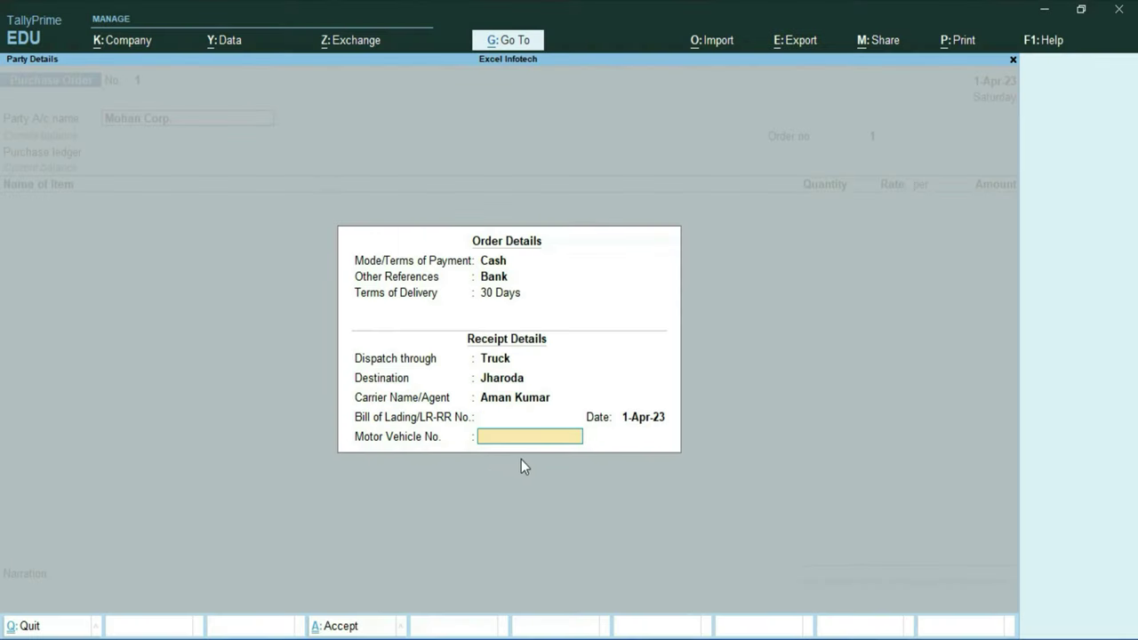
Enter the vehicle number, accept the order details, and keep Delhi and Regular in Party Details.
text(DL1CH1010)
key(Return)
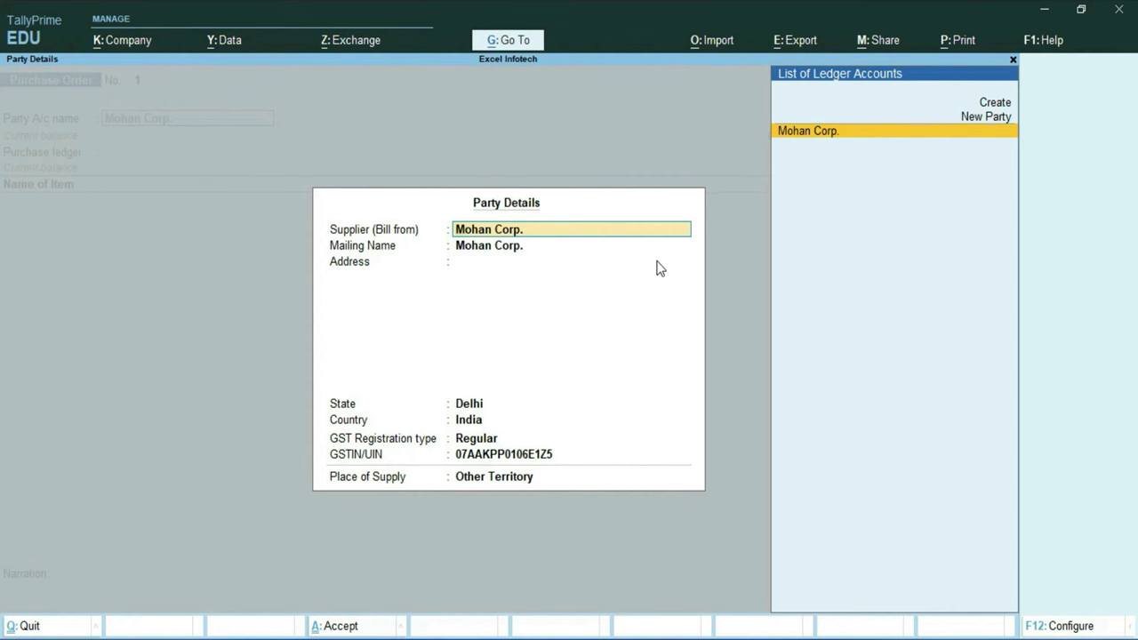
key(Return)
key(Return)
key(Return)
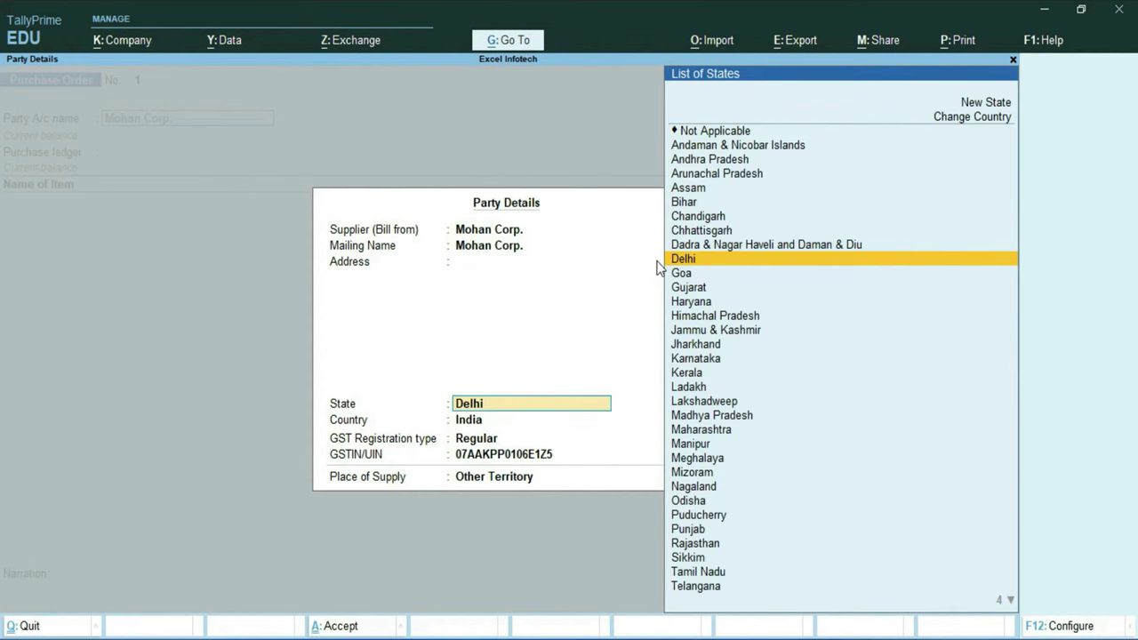
key(Return)
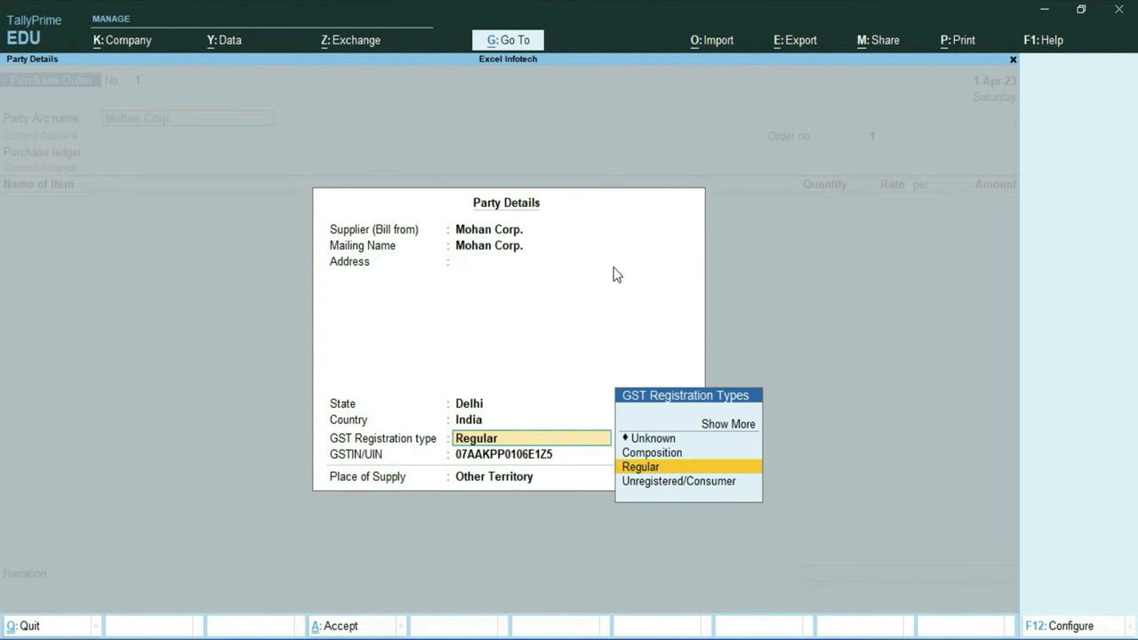
key(Return)
key(Return)
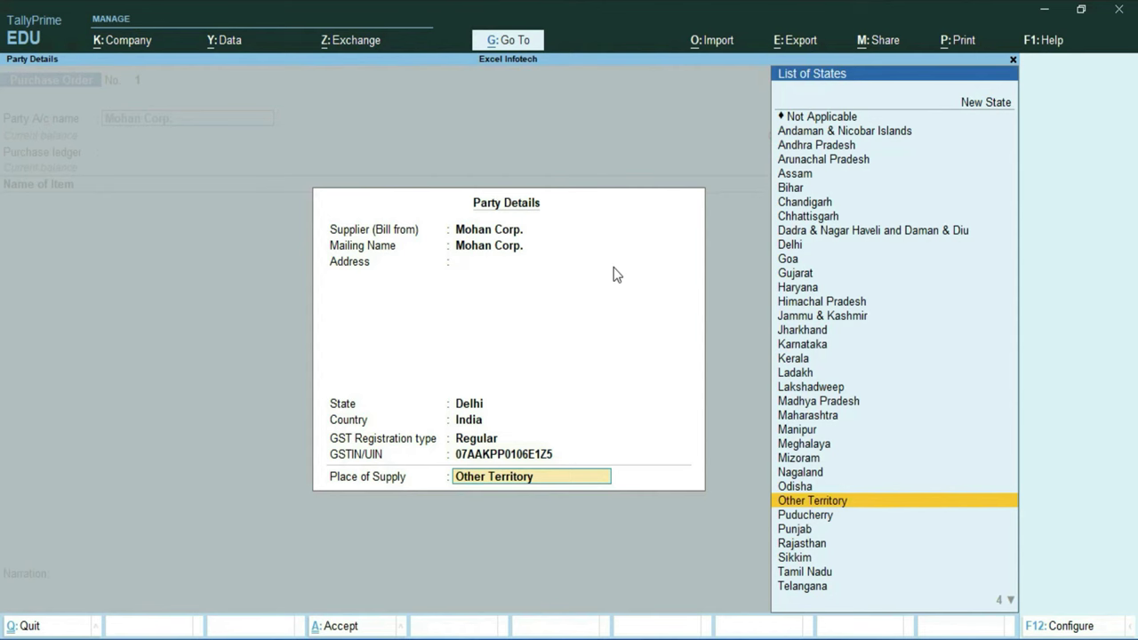
key(Return)
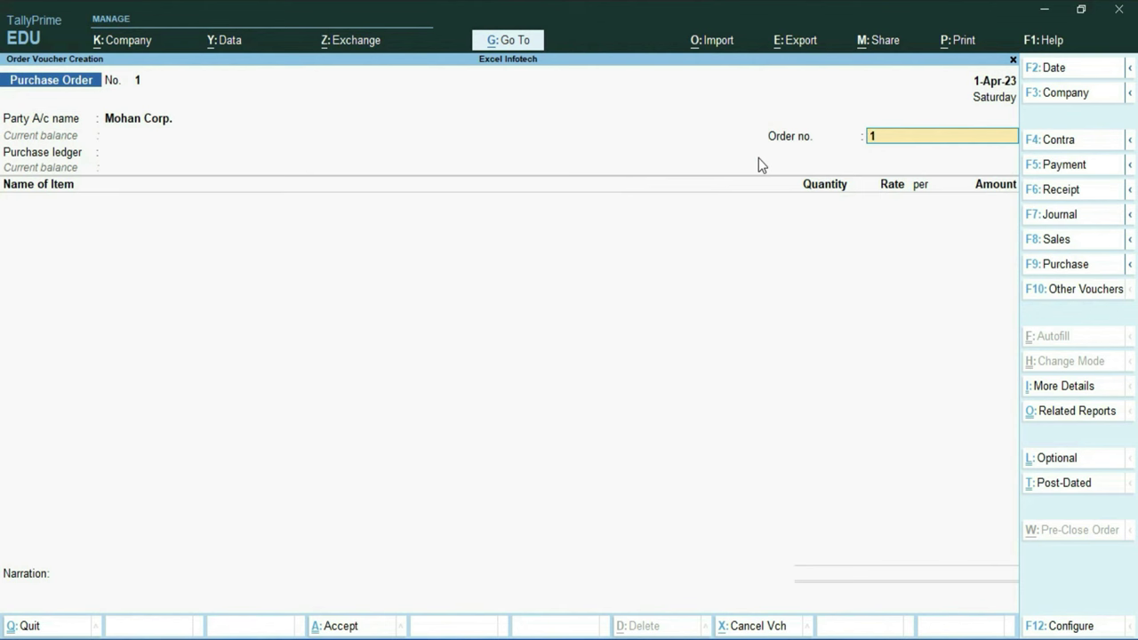
Confirm order number 1 and start creating a new ledger for the purchase ledger field.
key(Return)
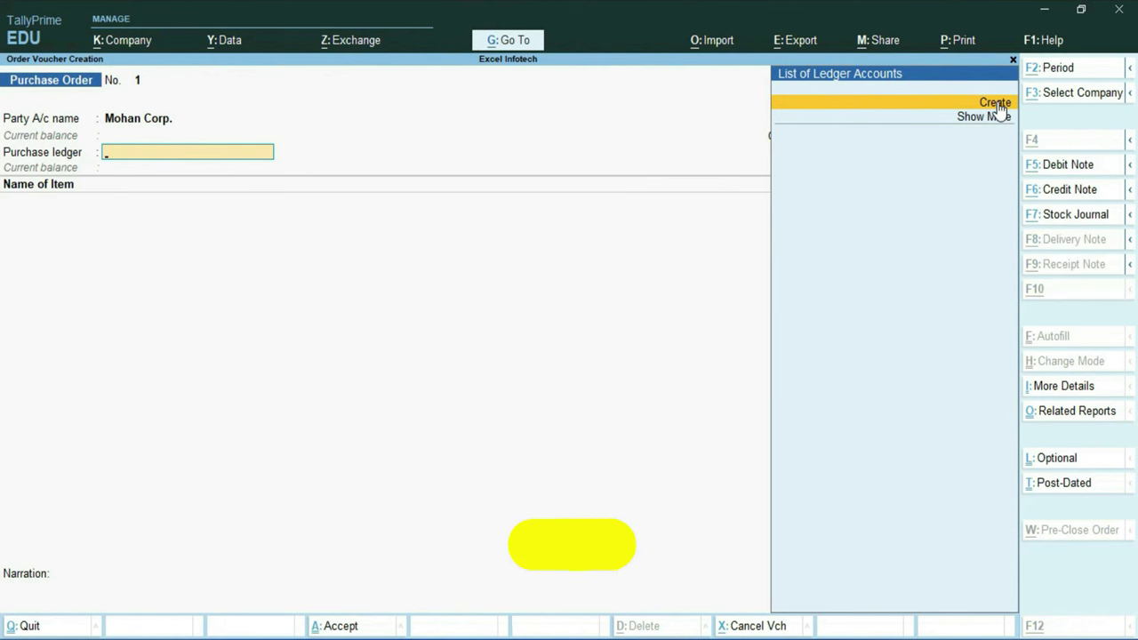
key(alt+c)
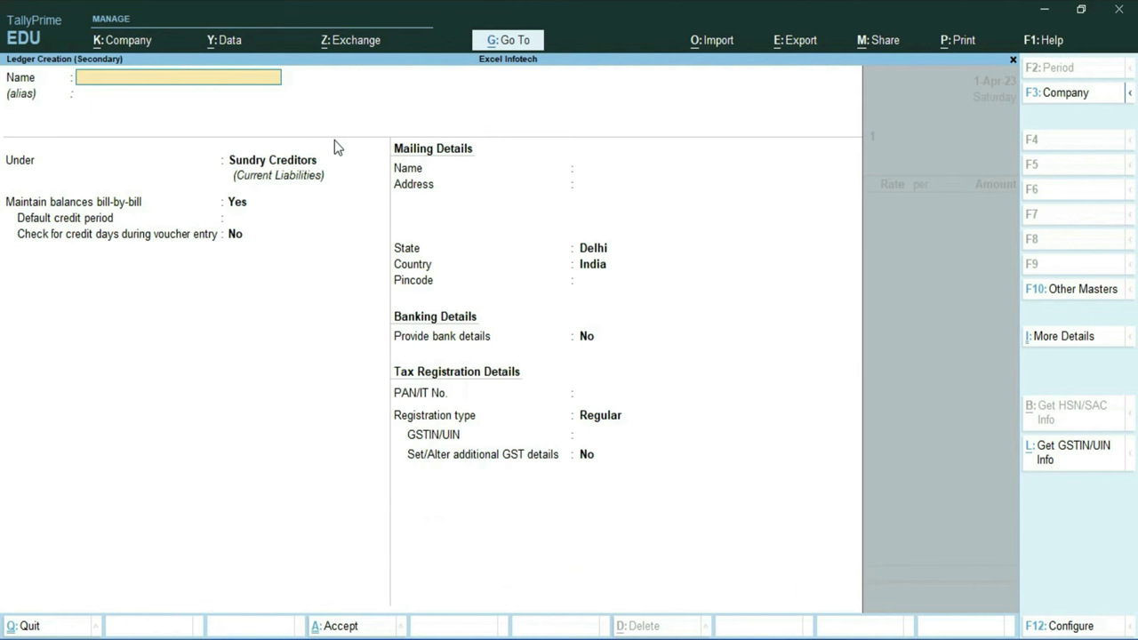
Create ledger Purchase A/c under Purchase Accounts, with type and assessable value Not Applicable and GST Applicable.
text(Purchase A/c)
key(Return)
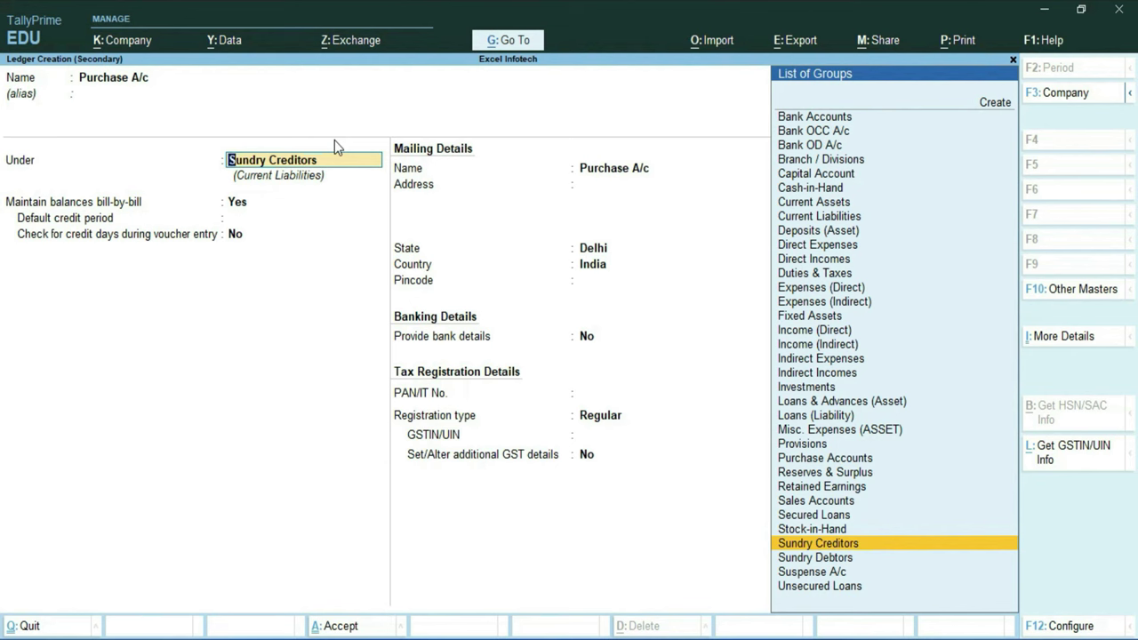
text(P)
key(Down)
key(Return)
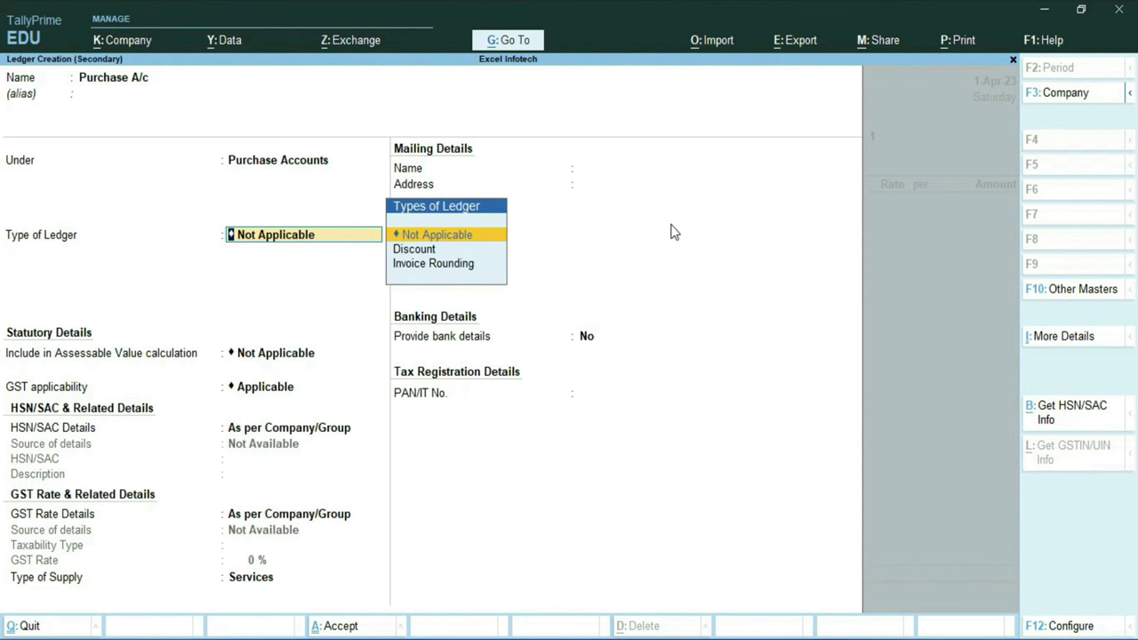
key(Return)
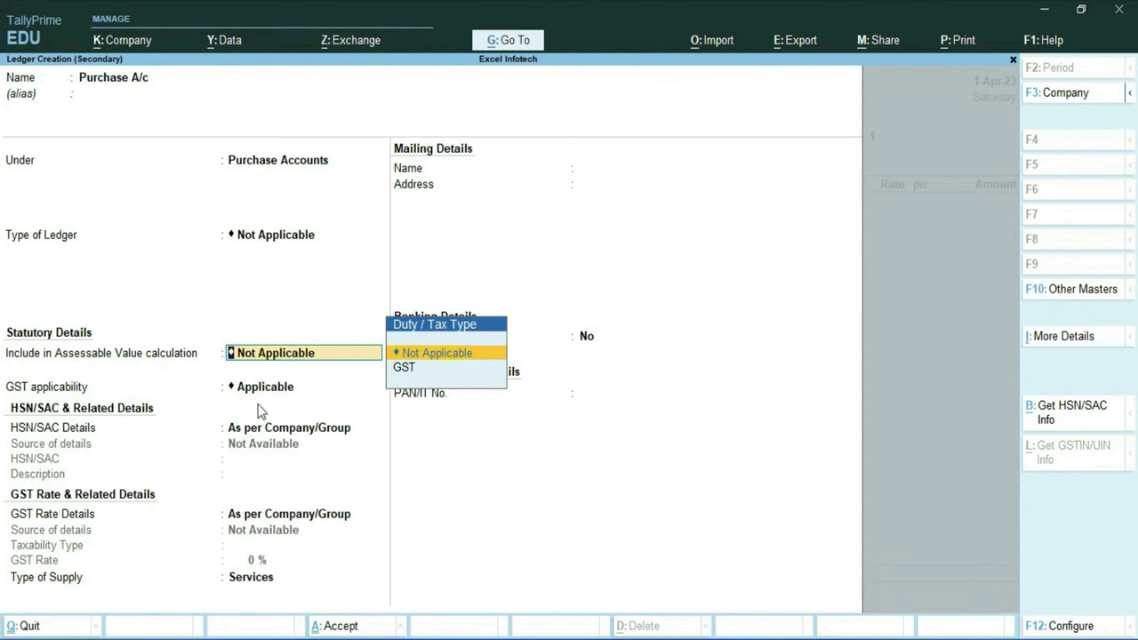
click(445, 356)
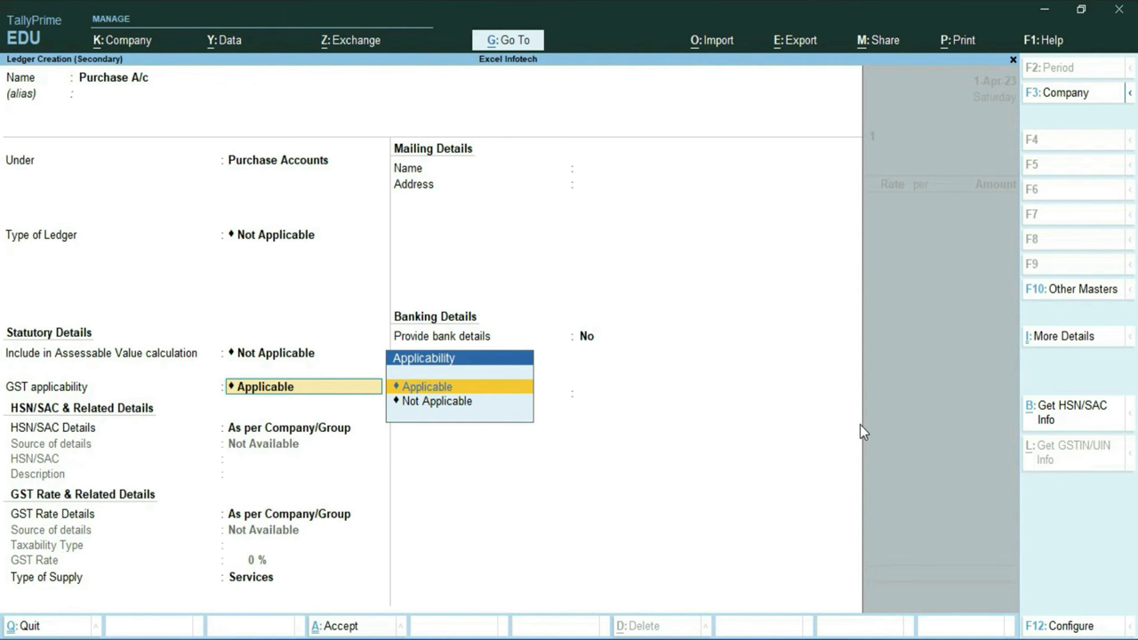
key(Return)
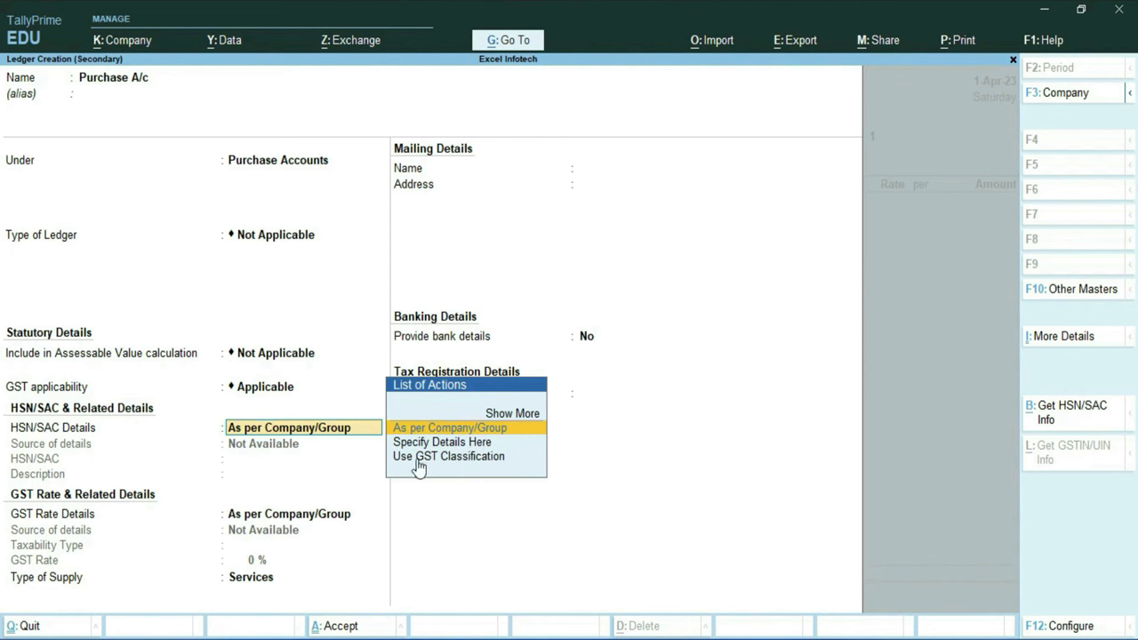
Keep HSN/SAC and GST rates as per company/group, set supply type to Goods, and leave bank details off.
click(471, 463)
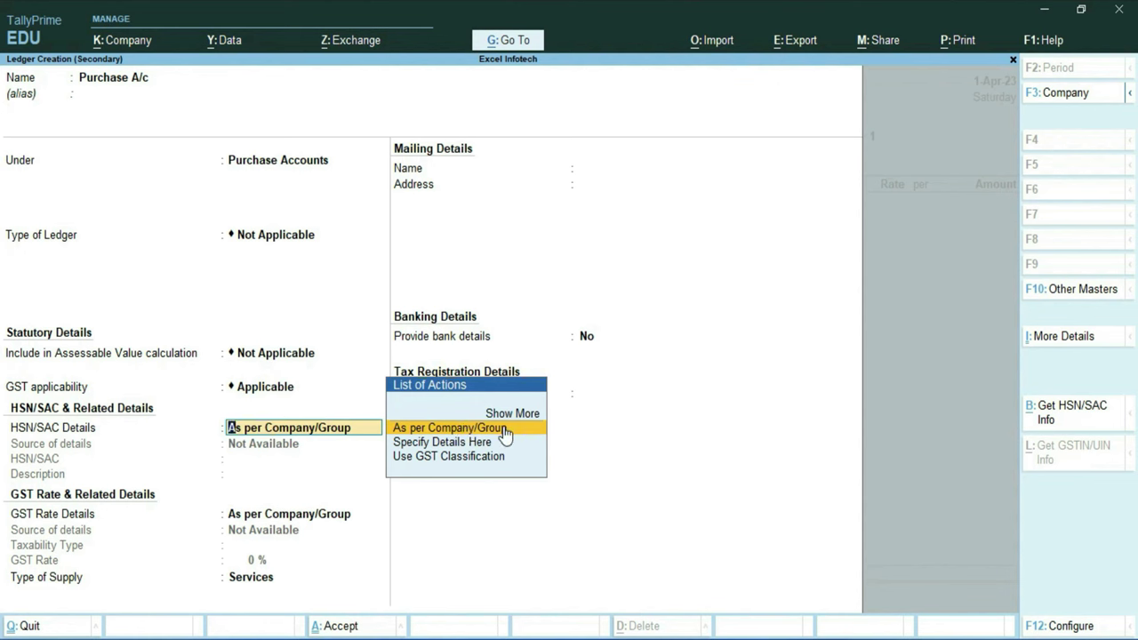
key(Return)
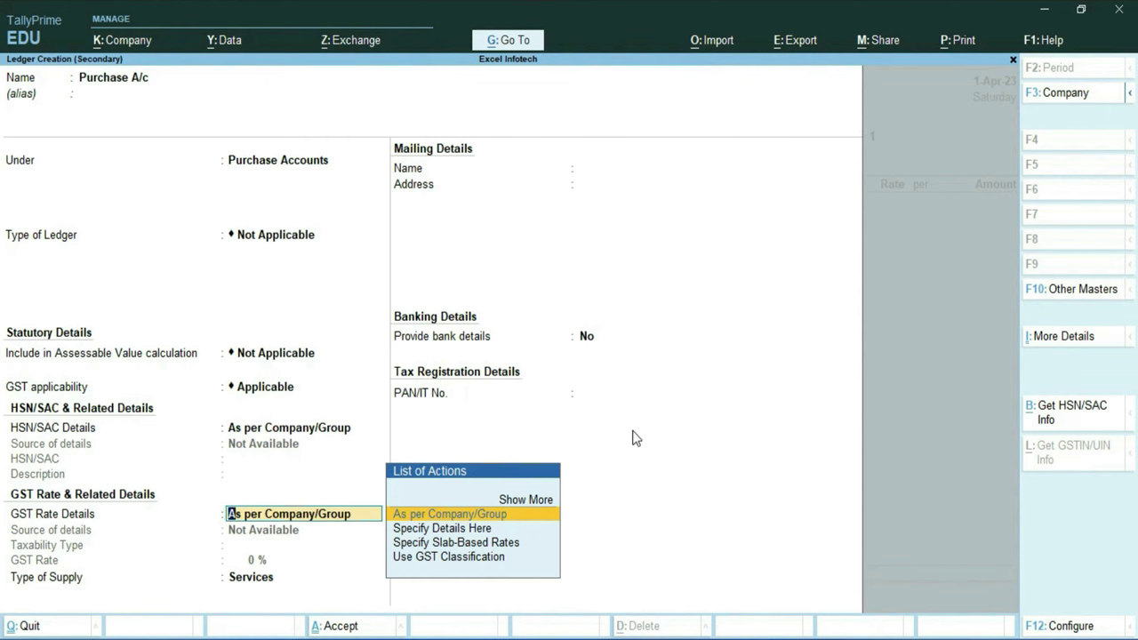
key(Return)
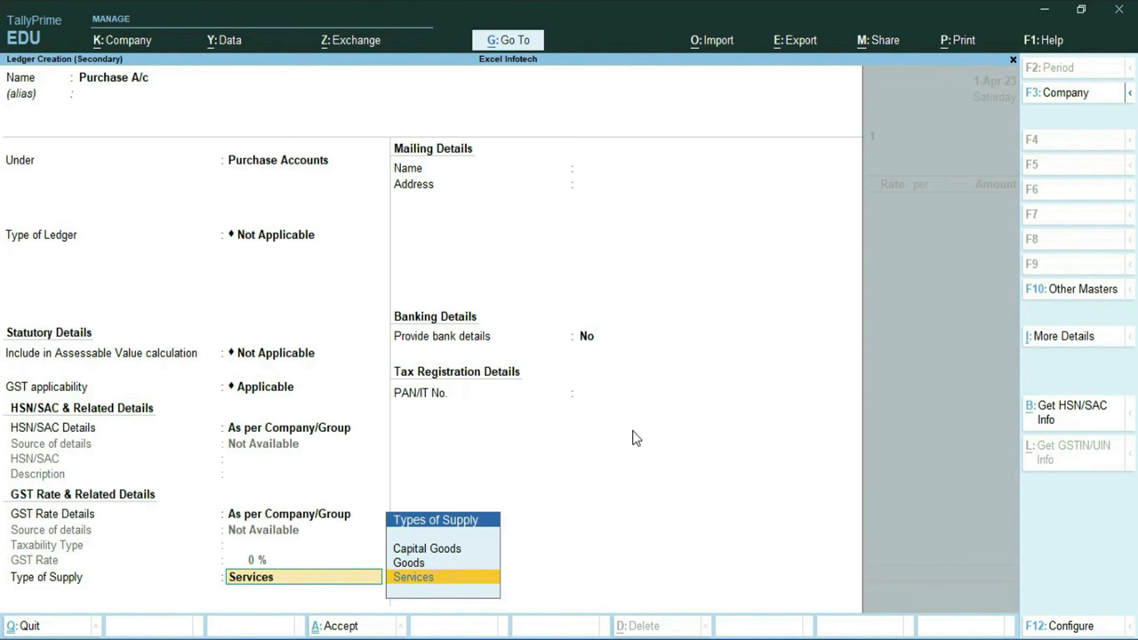
key(Up)
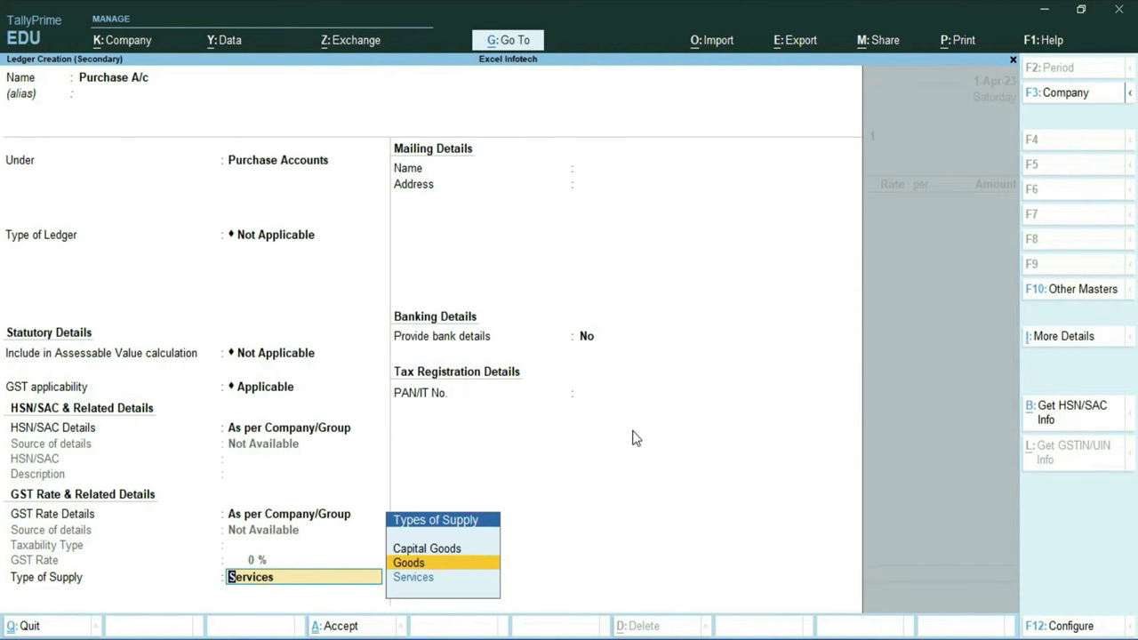
key(Return)
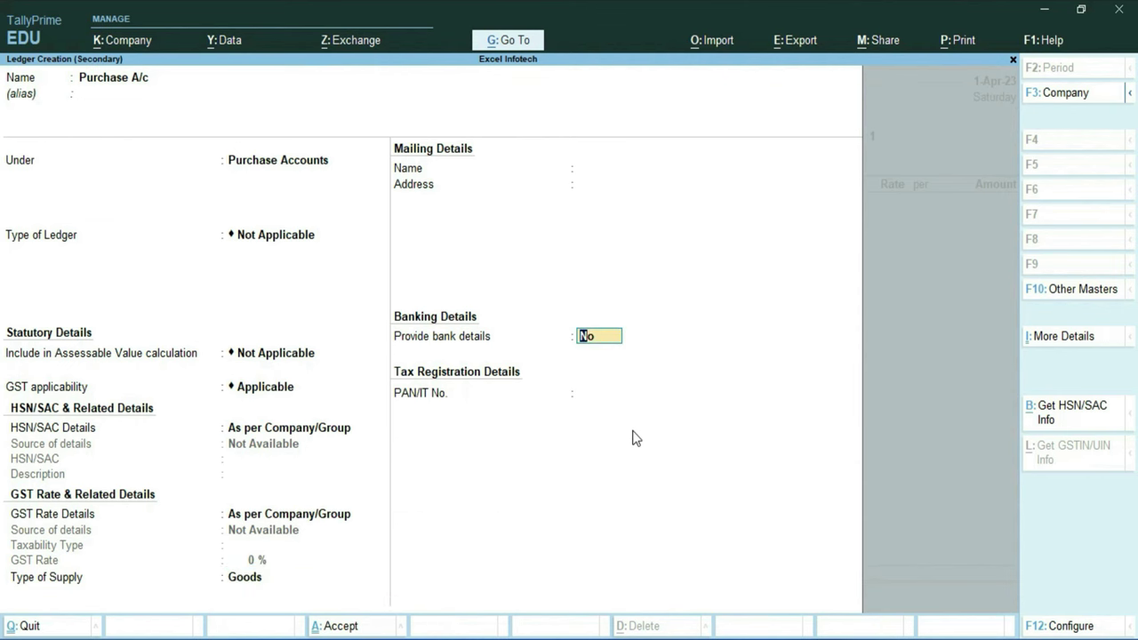
key(Return)
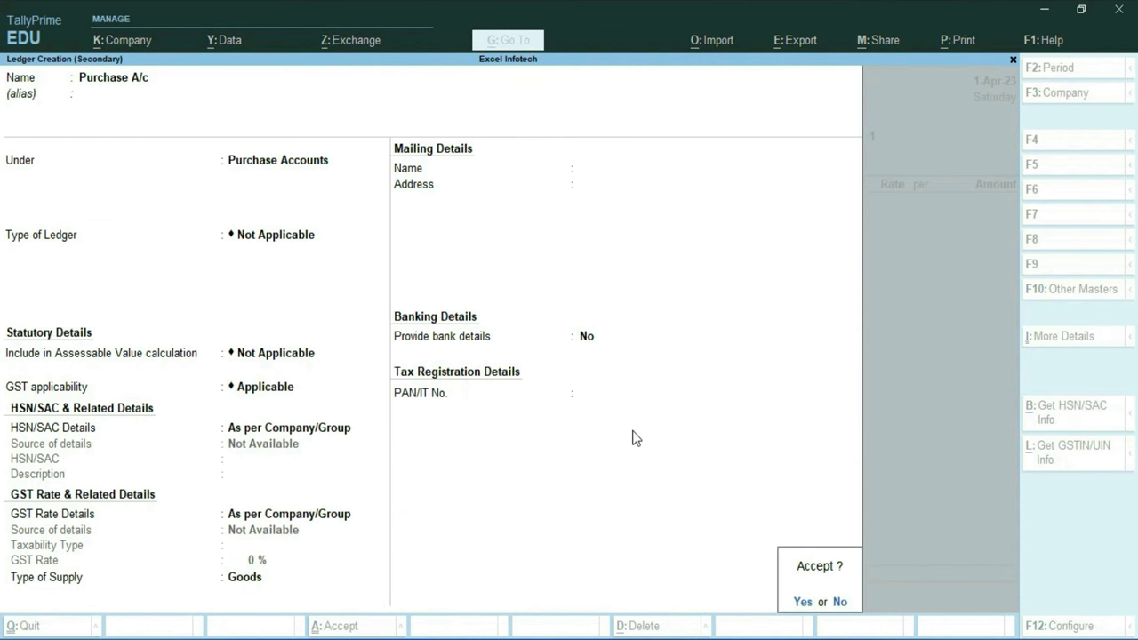
Save Purchase A/c as the order's purchase ledger and begin a new stock item.
key(Return)
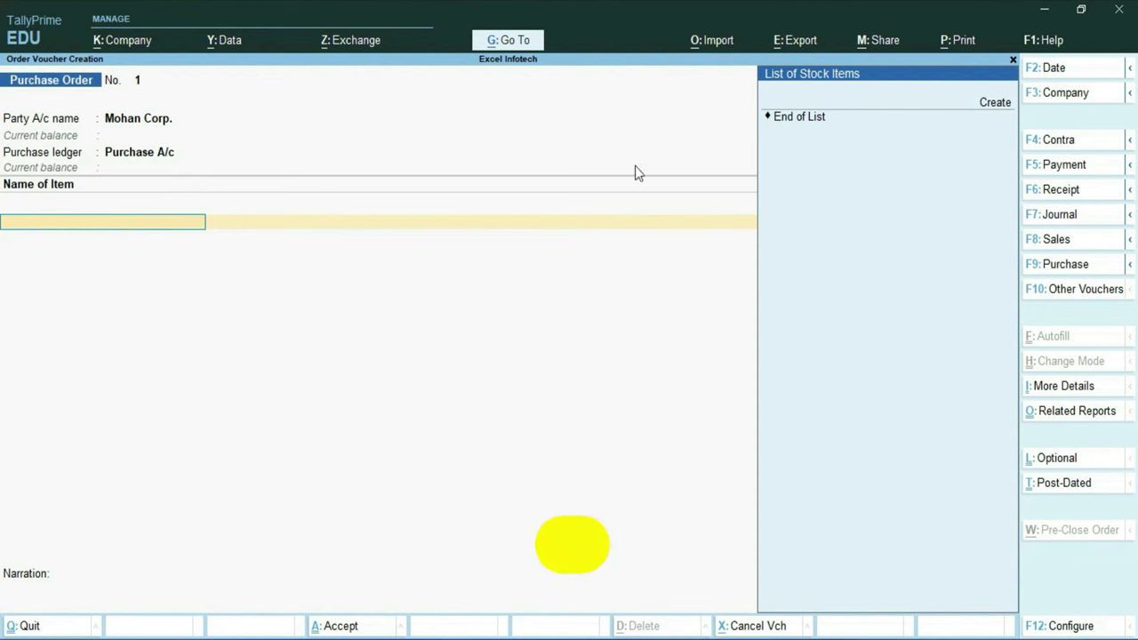
key(alt+c)
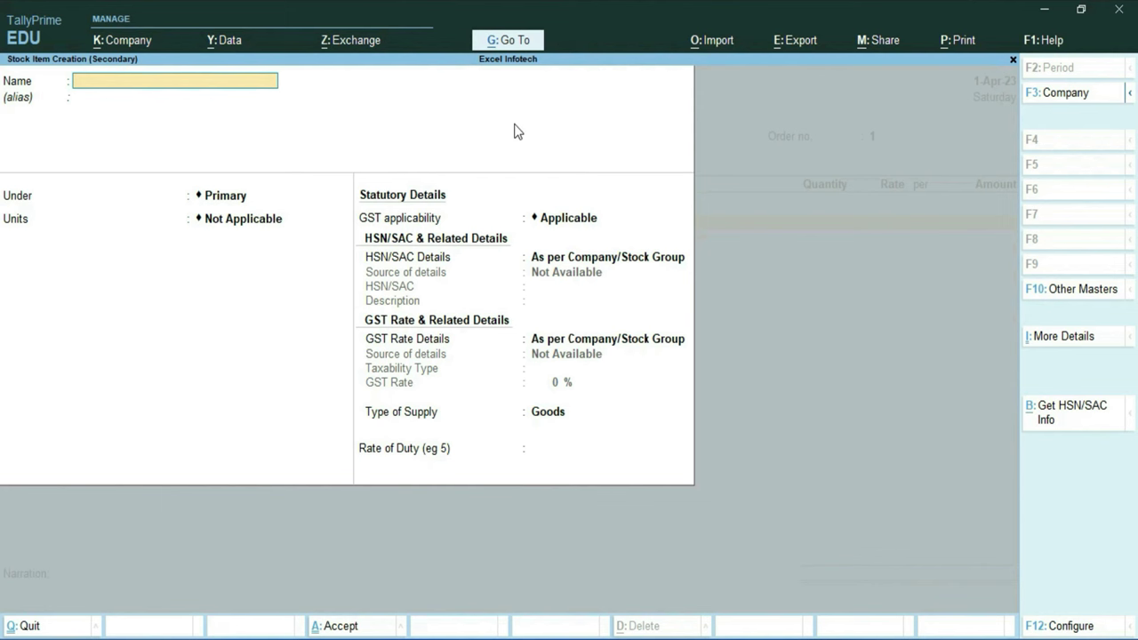
Name the new stock item 'I Phone 14 Pro Max', leaving the alias blank.
text(I Phone 14 Pro Max)
key(Return)
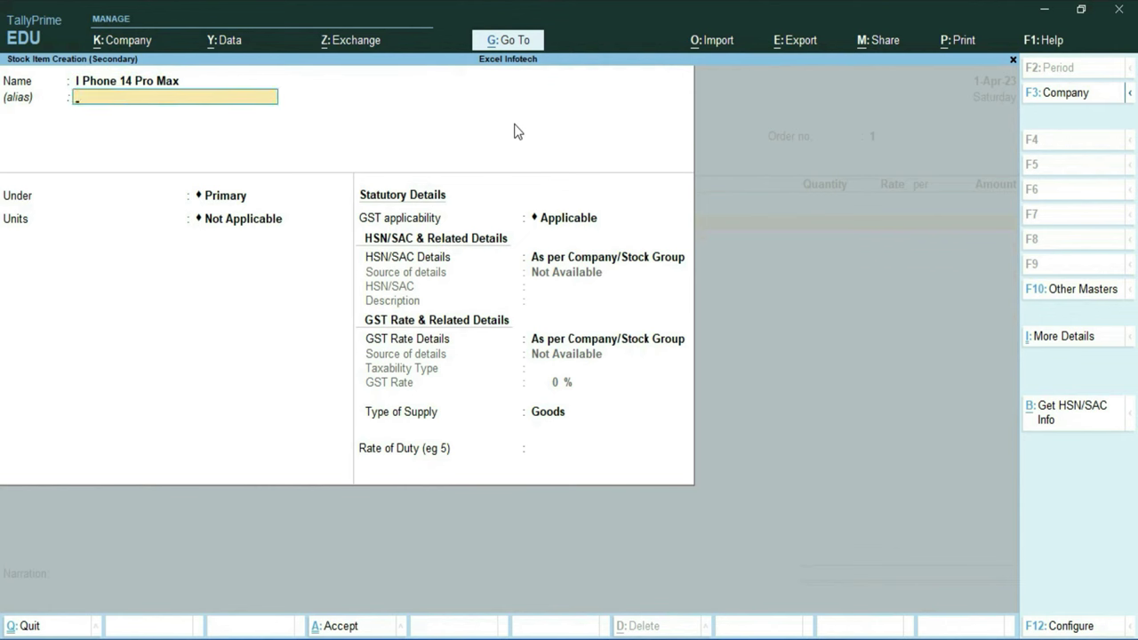
key(Return)
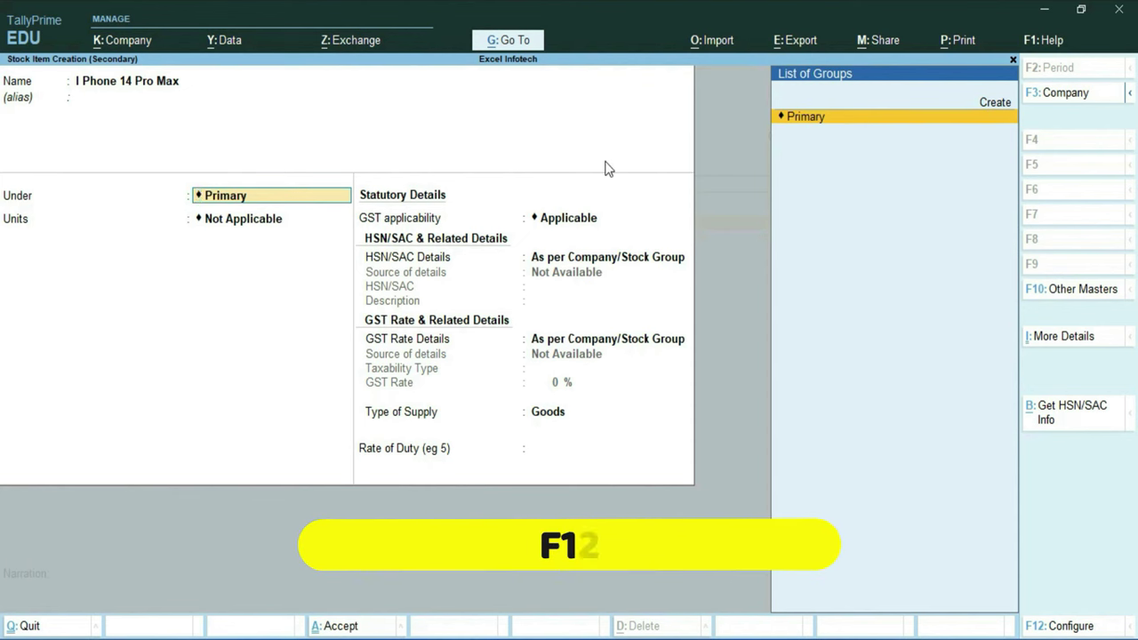
key(F12)
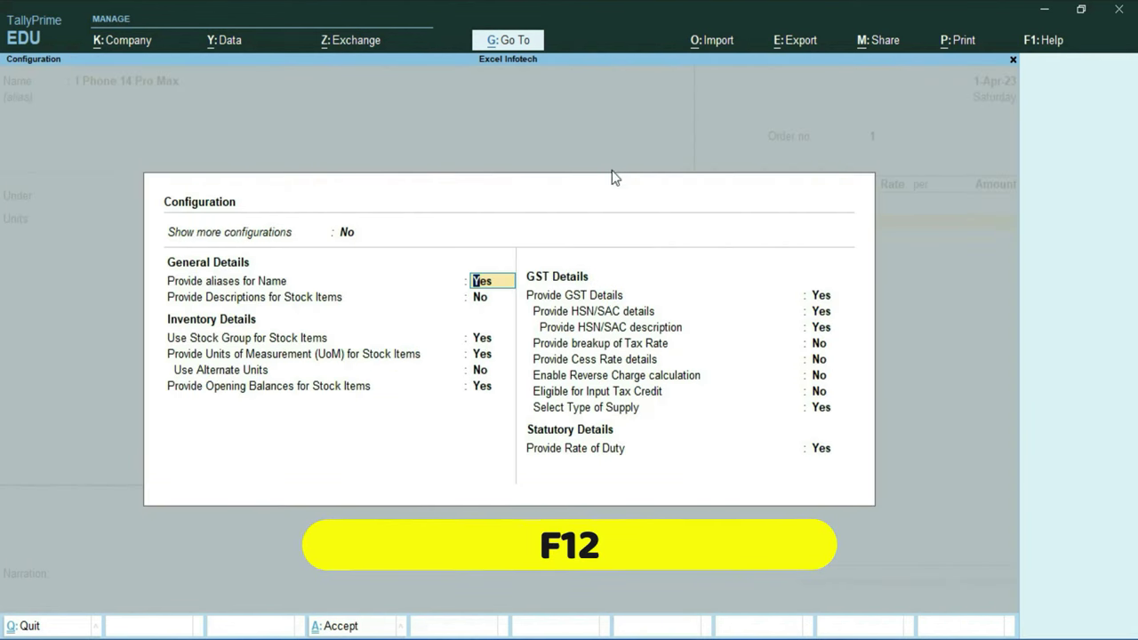
Set Provide Descriptions for Stock Items to Yes in the stock item configuration.
click(481, 298)
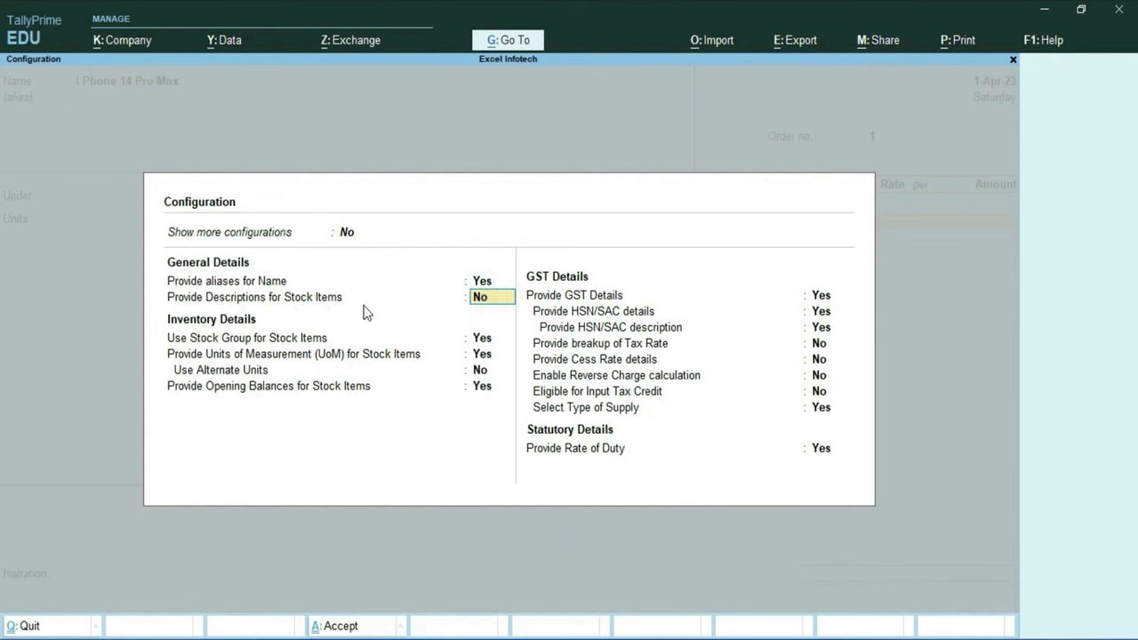
text(y)
key(Return)
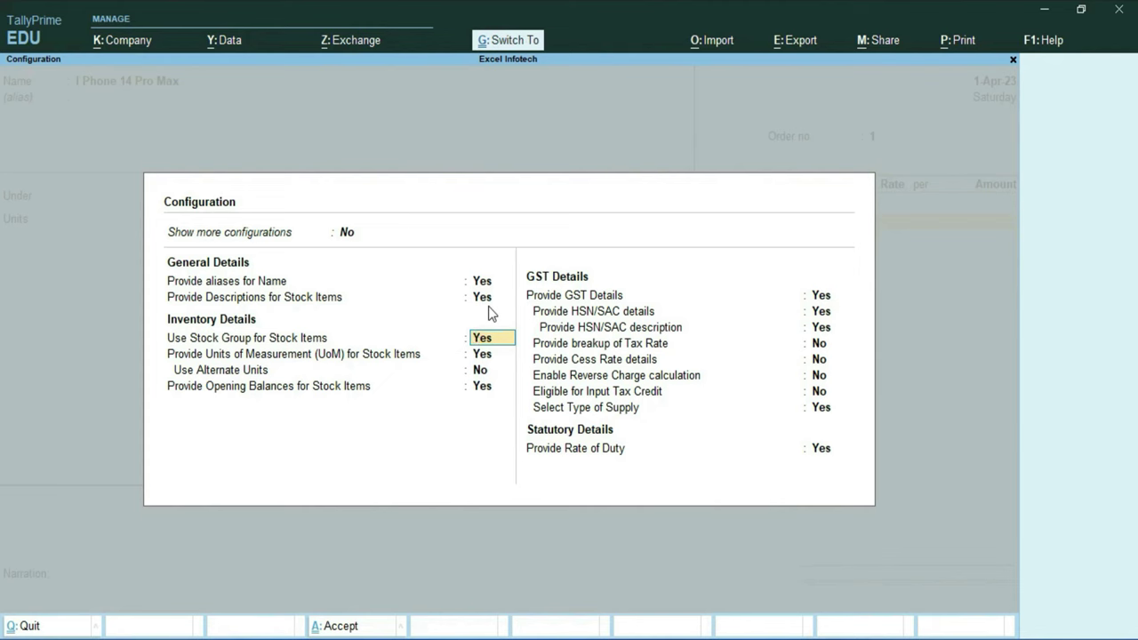
key(ctrl+a)
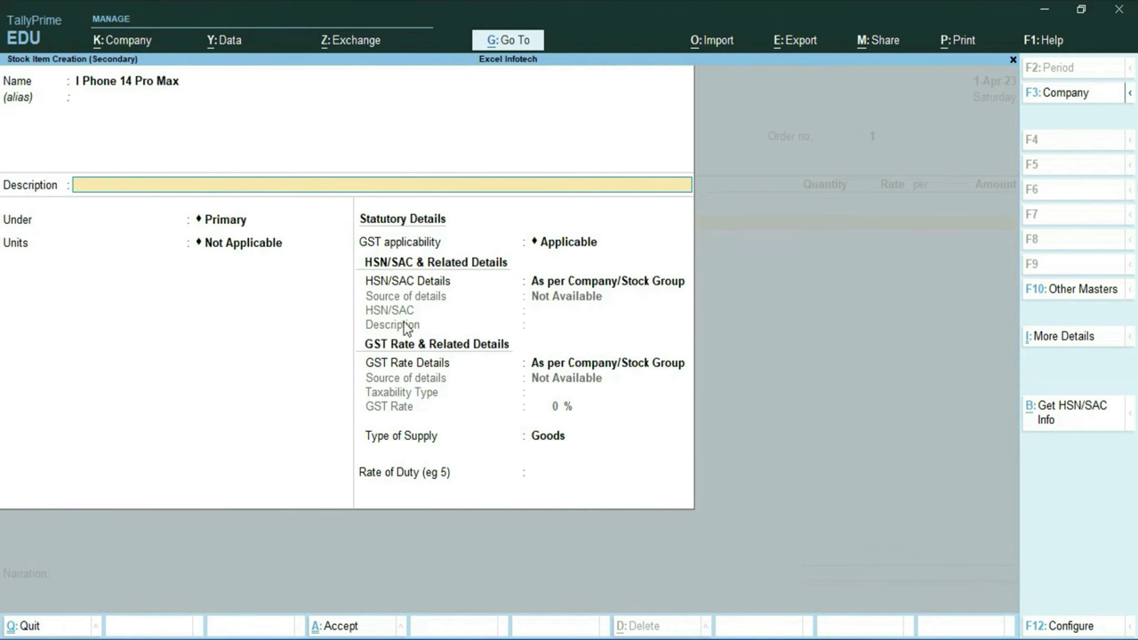
Paste the LTPO Super Retina XDR OLED display specs into the item's Description.
key(ctrl+alt+v)
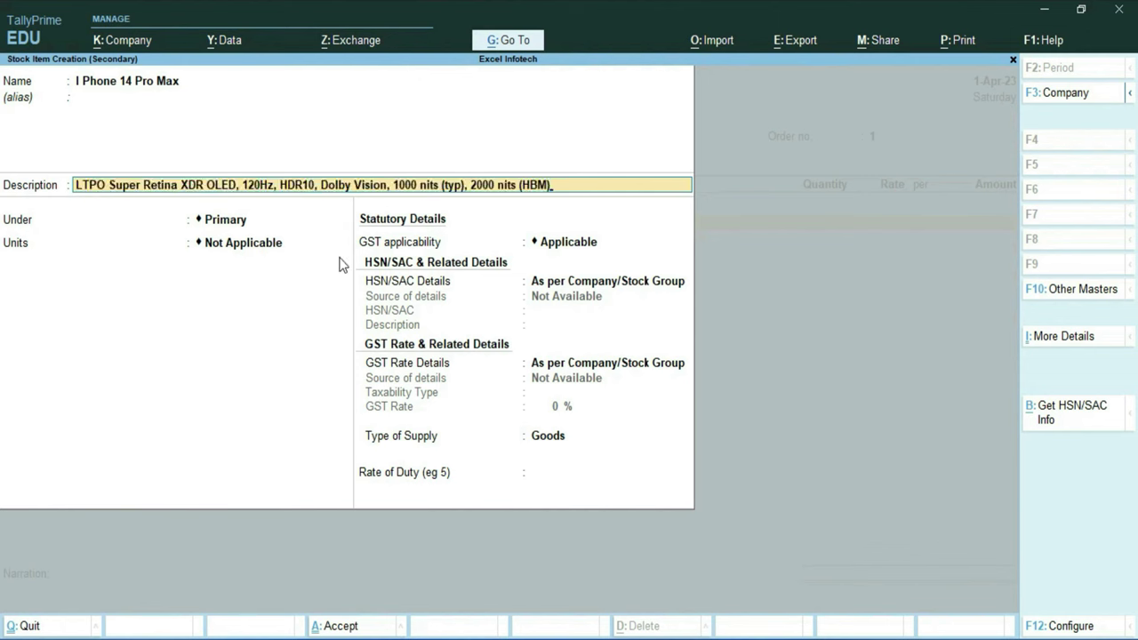
key(Return)
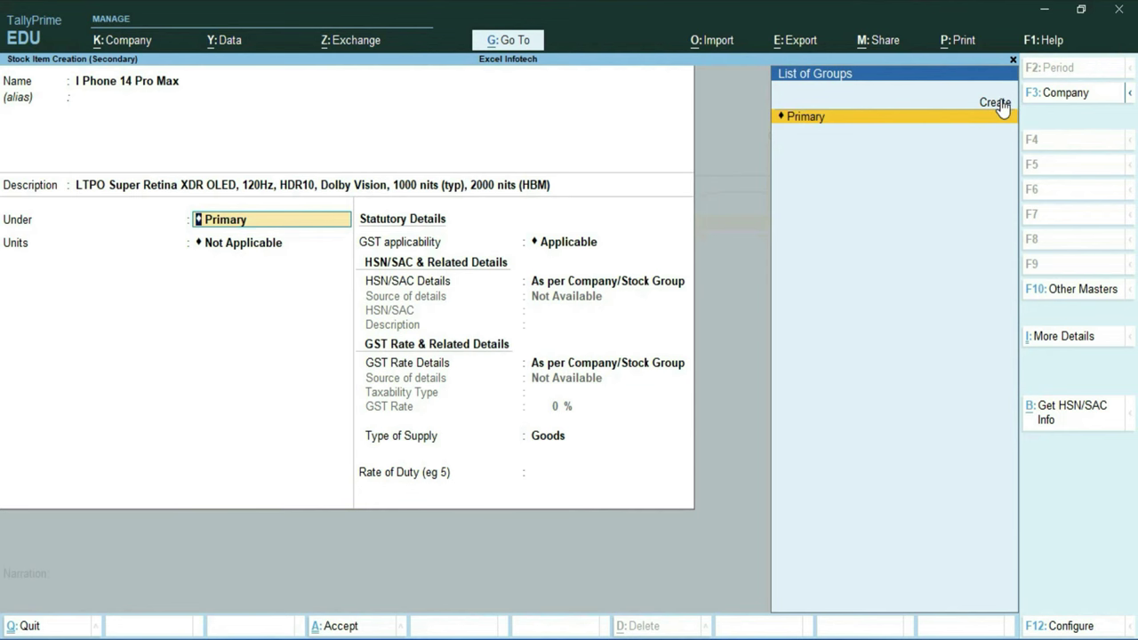
key(alt+c)
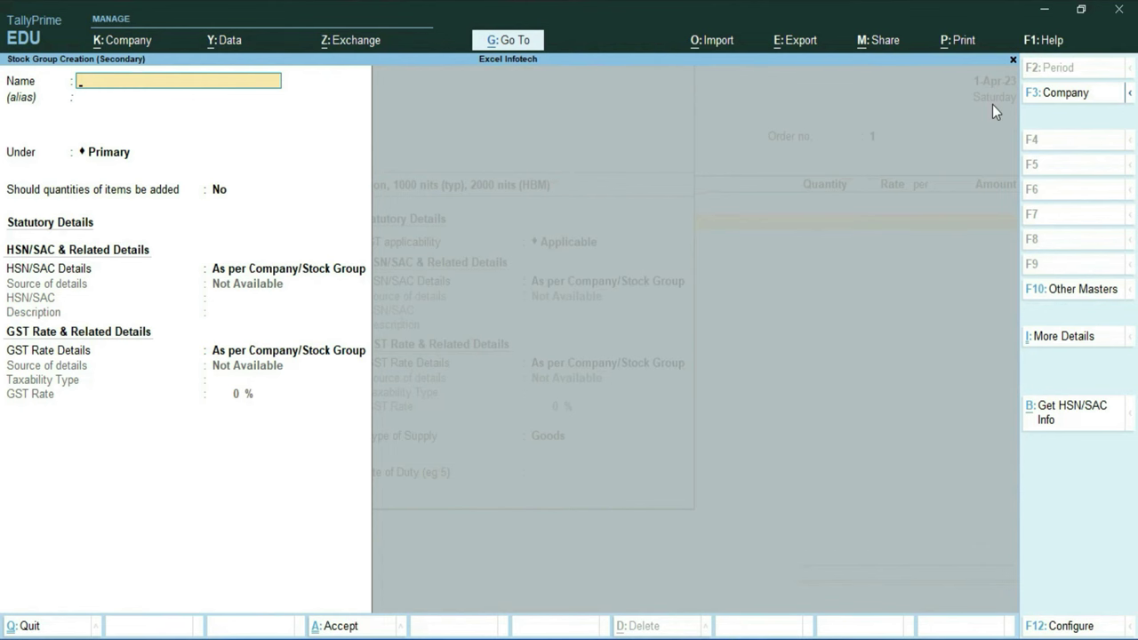
Name the stock group 'Apple' with quantities addable, HSN/SAC 58475647 and description 'Mobile'.
text(Apple)
key(Return)
key(Return)
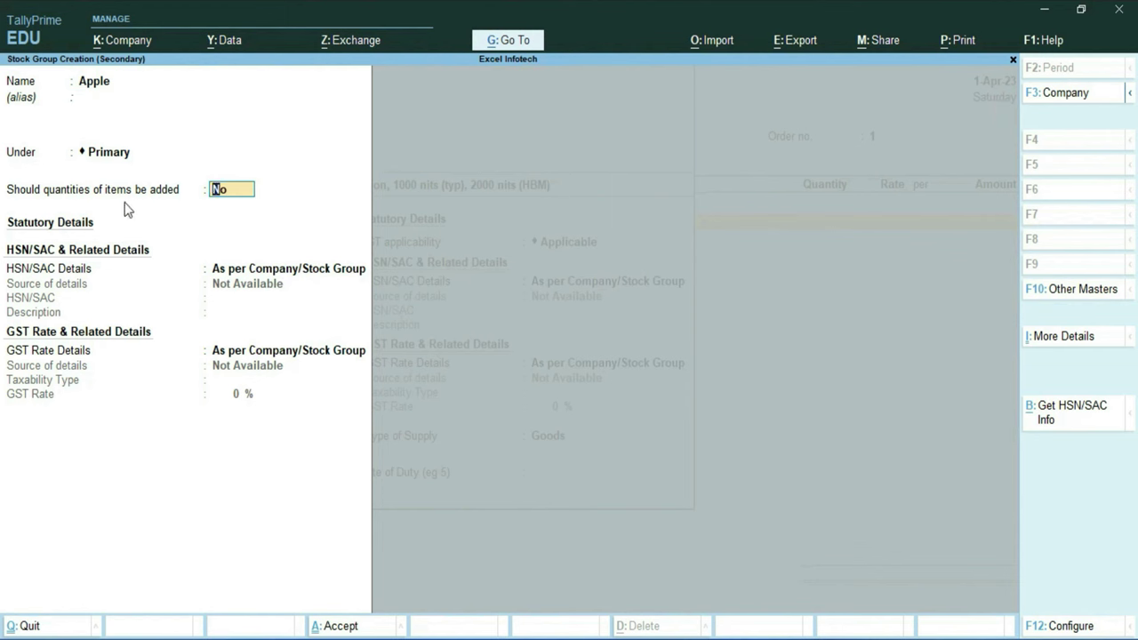
text(y)
key(Return)
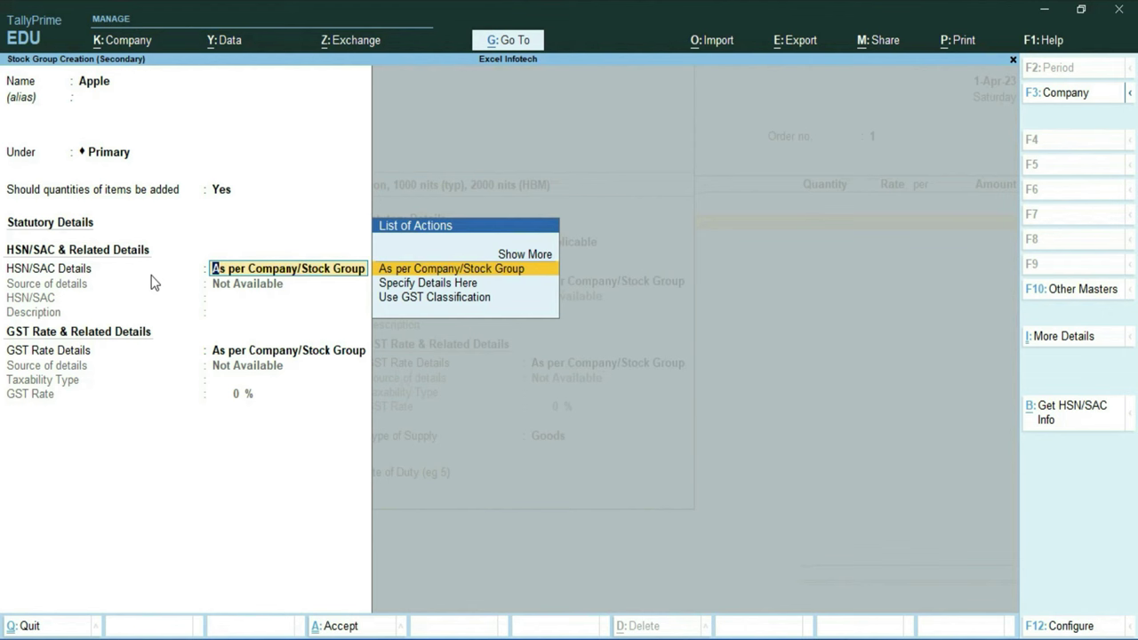
key(Down)
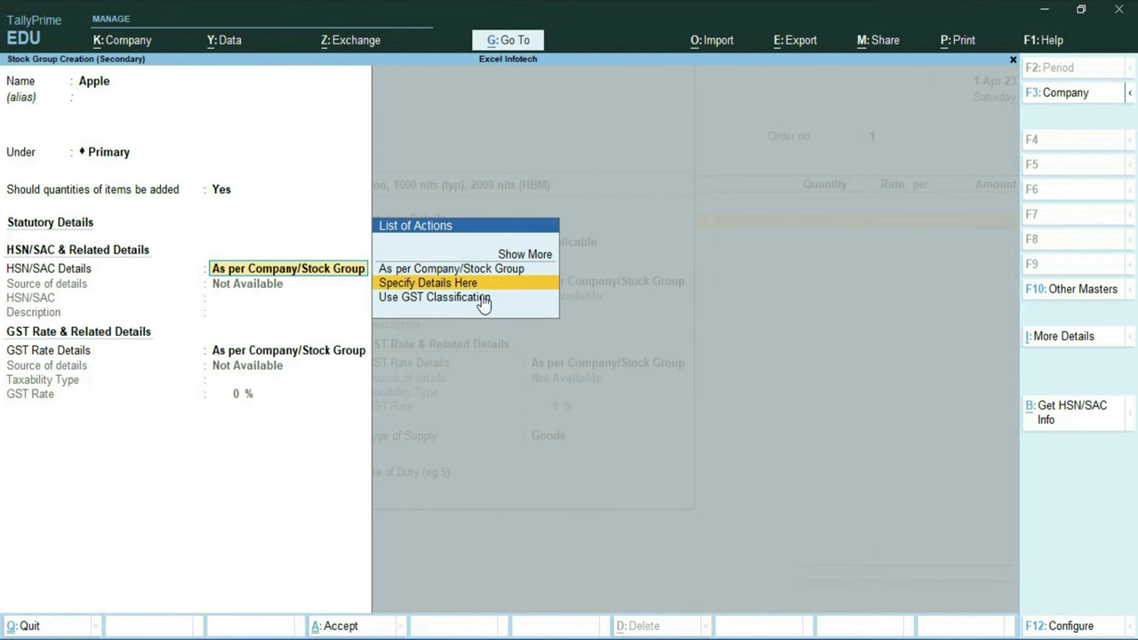
key(Return)
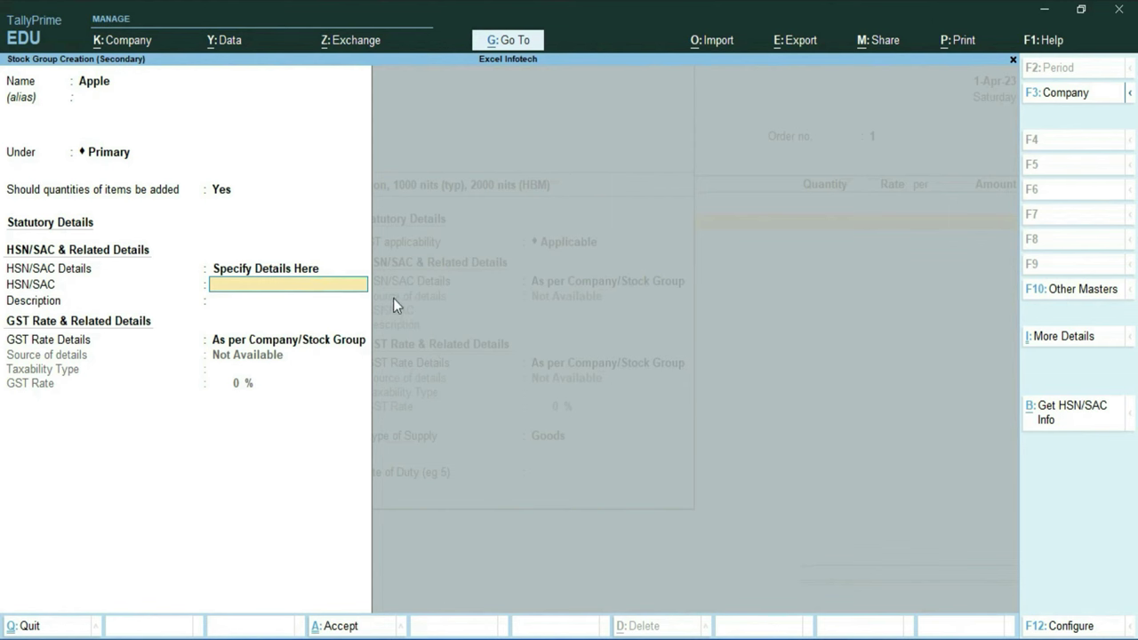
text(58475647)
key(Return)
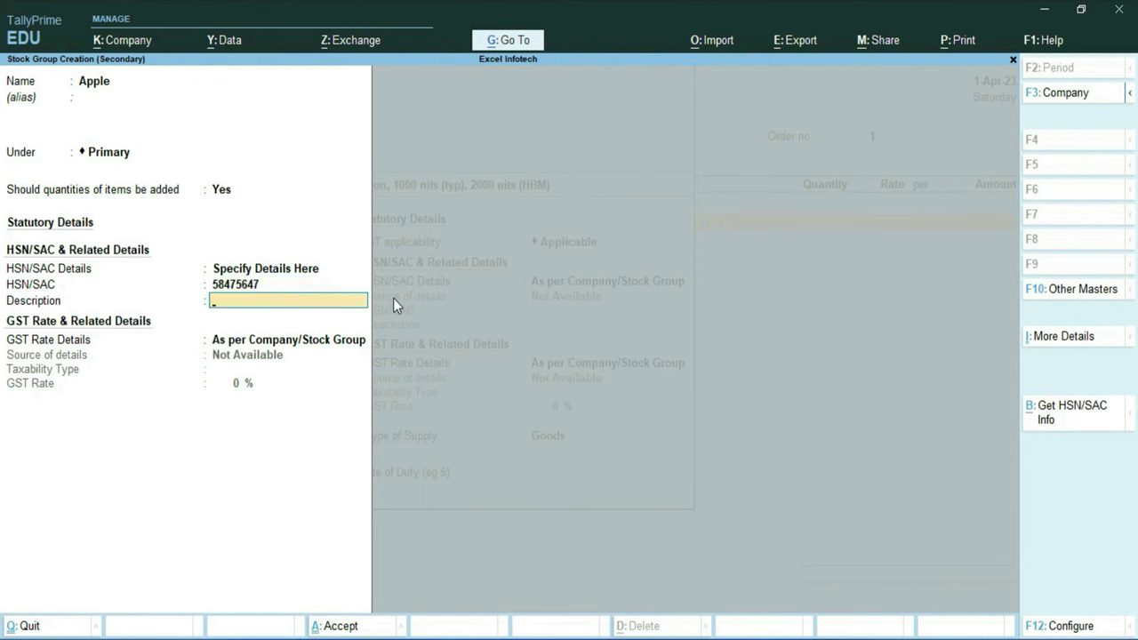
text(Mobile)
key(Return)
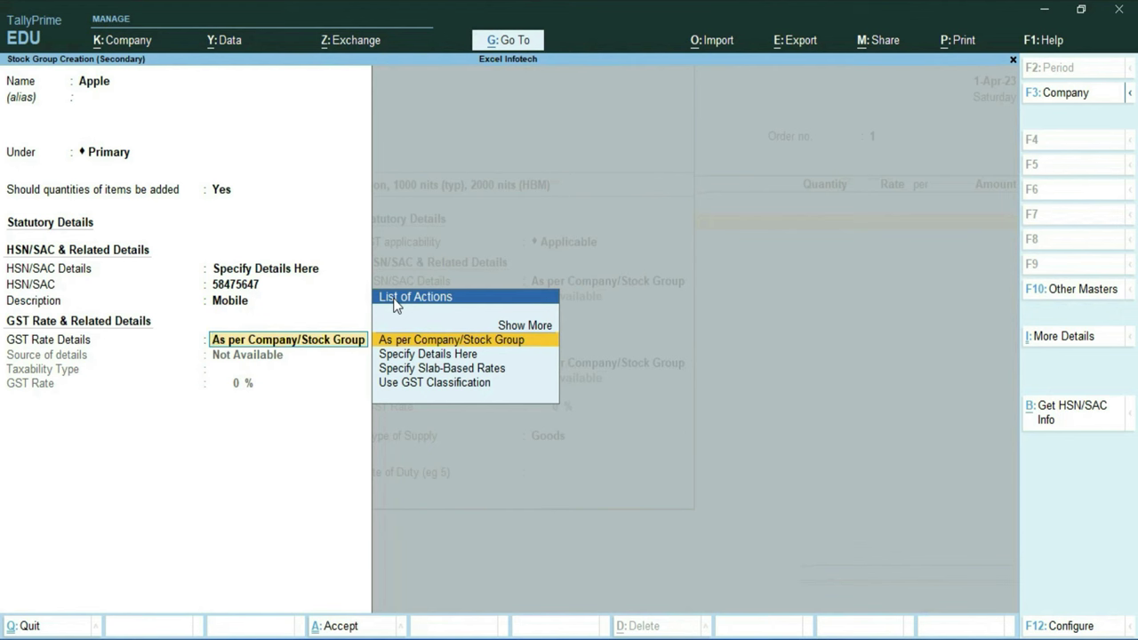
Give the Apple group Taxable GST taxability at an 18% rate.
key(Down)
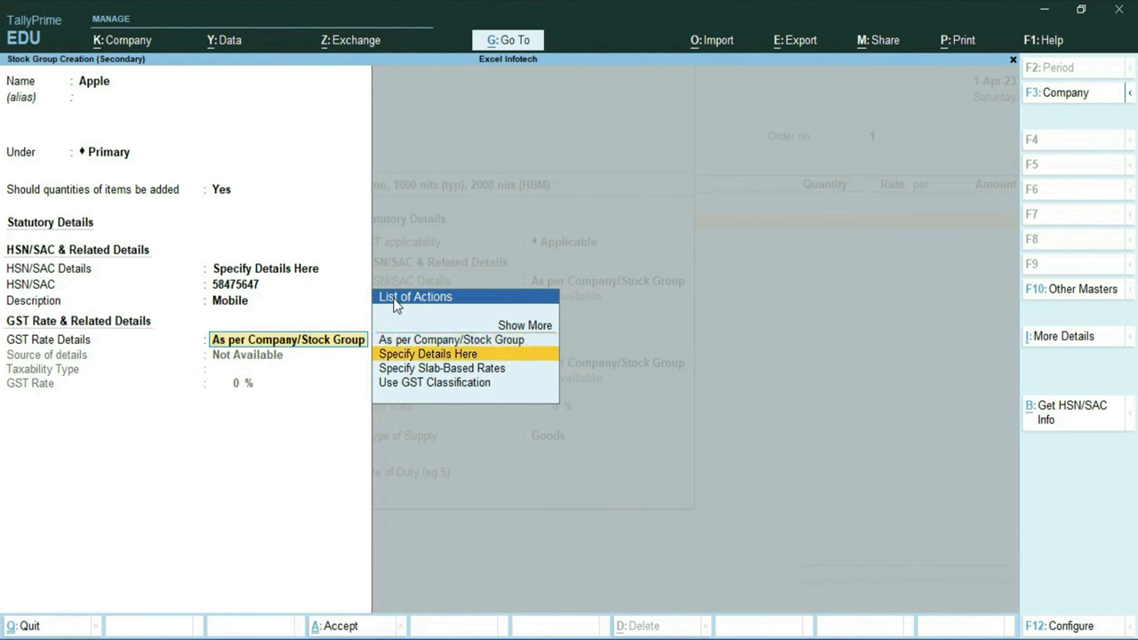
key(Return)
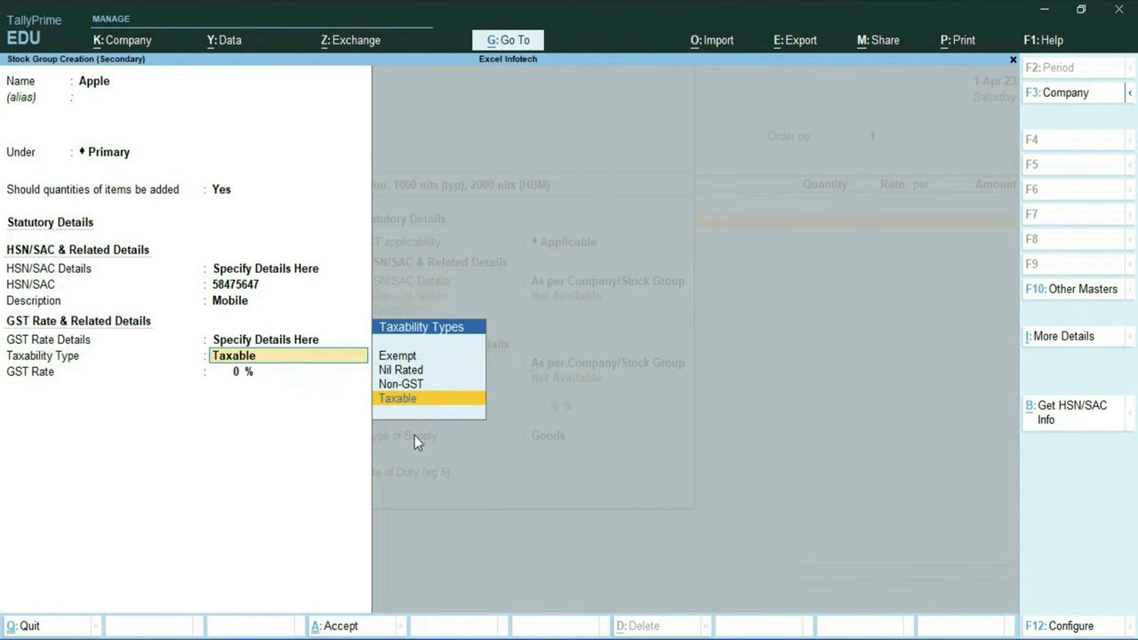
click(422, 357)
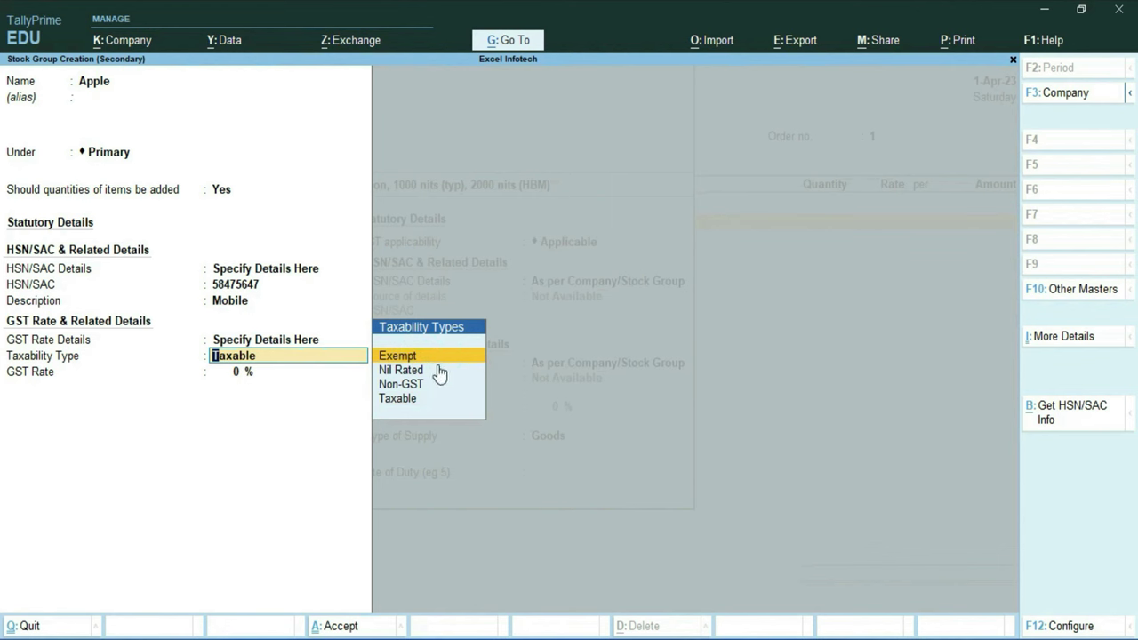
click(387, 372)
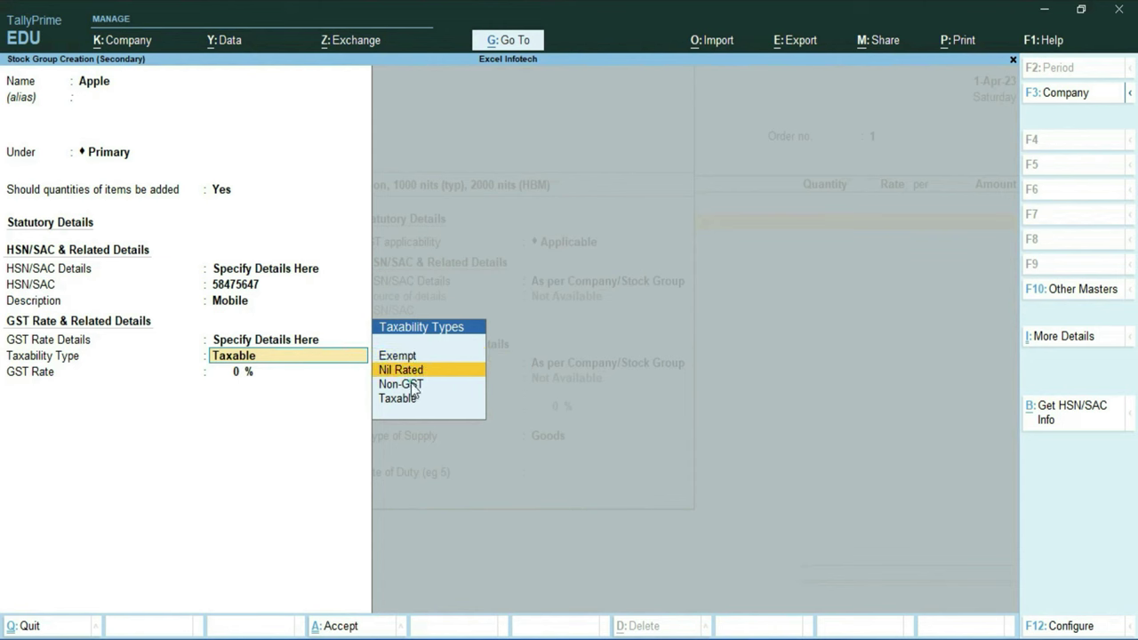
click(444, 384)
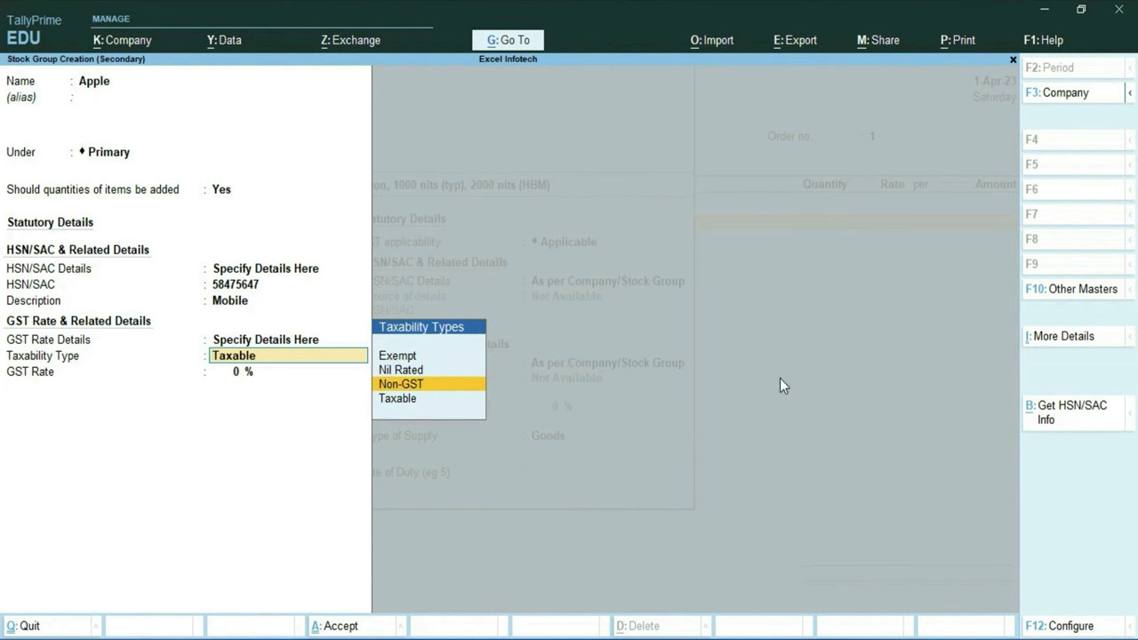
key(Down)
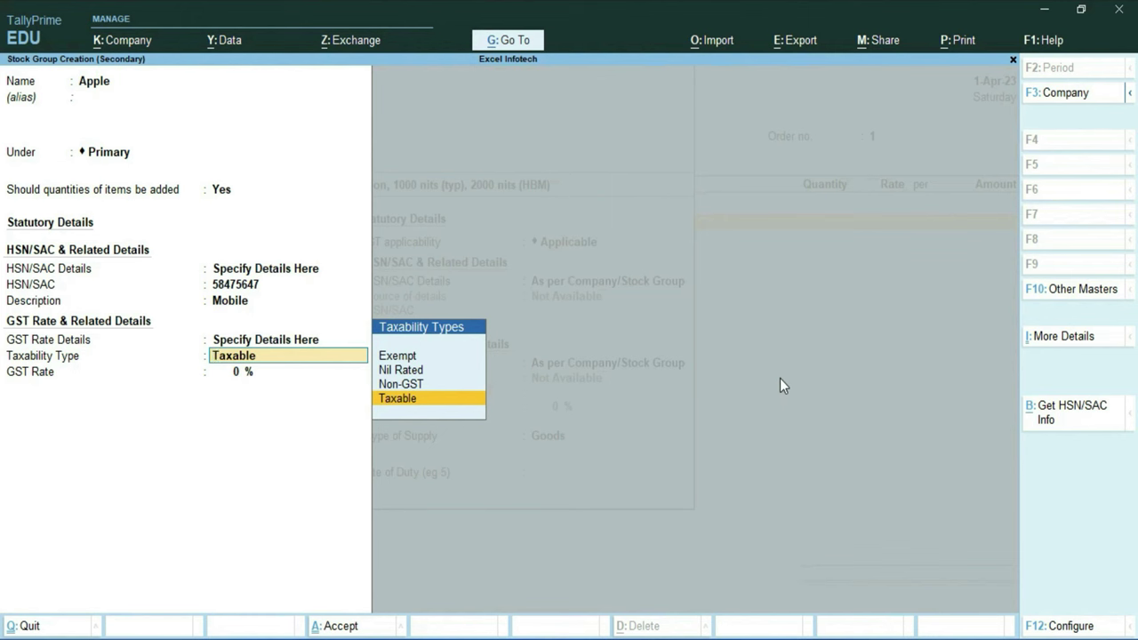
key(Return)
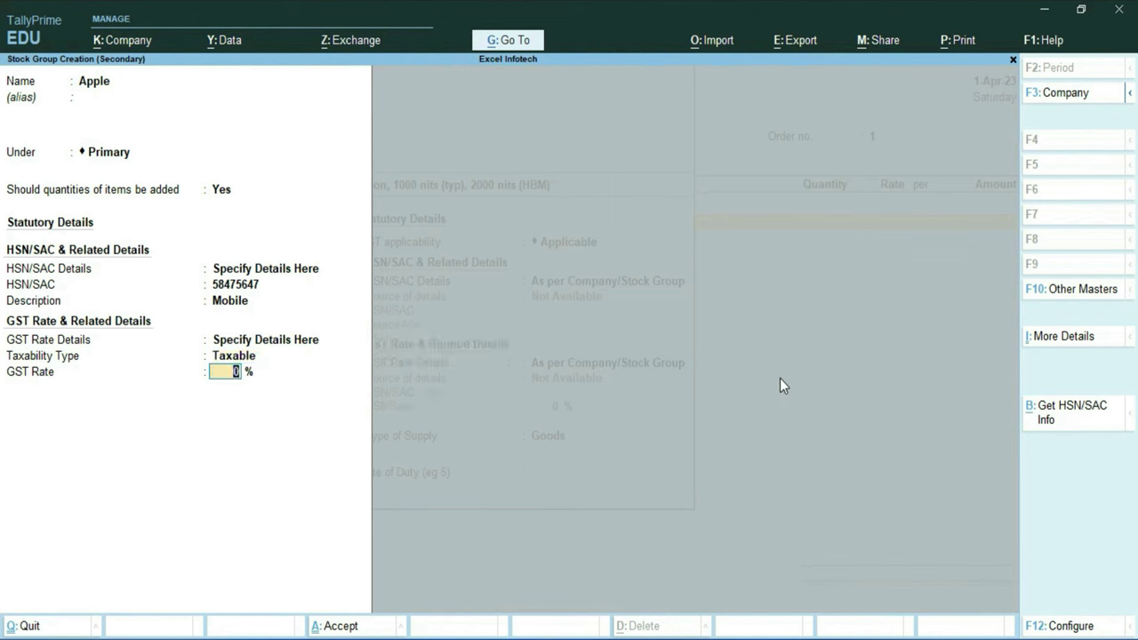
text(18)
key(Return)
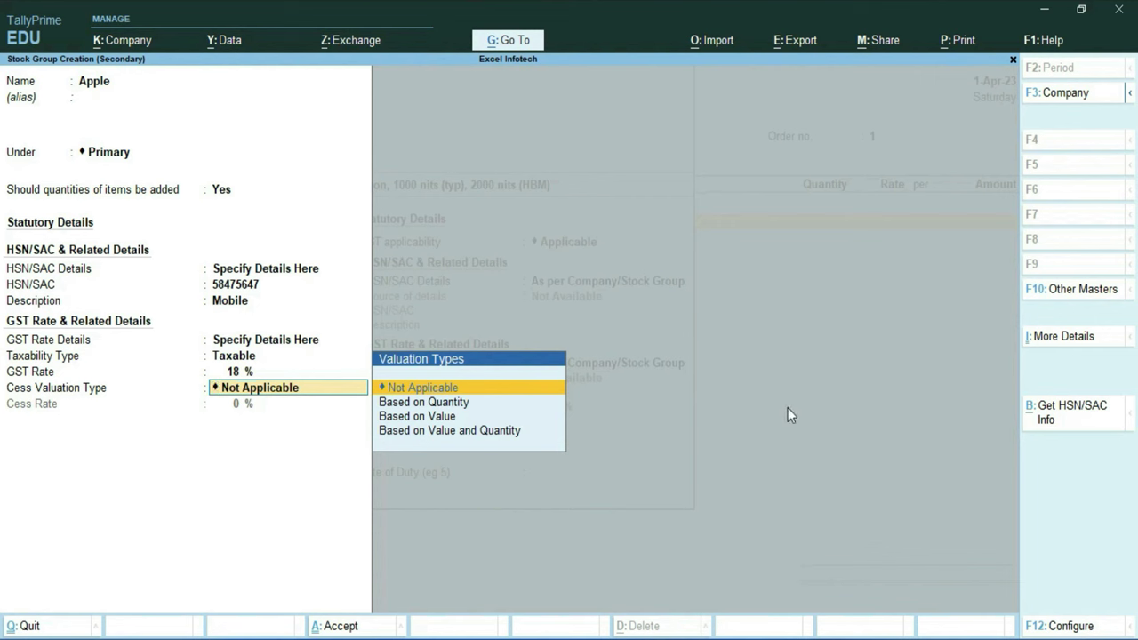
Keep cess valuation Not Applicable and save the Apple stock group.
key(Down)
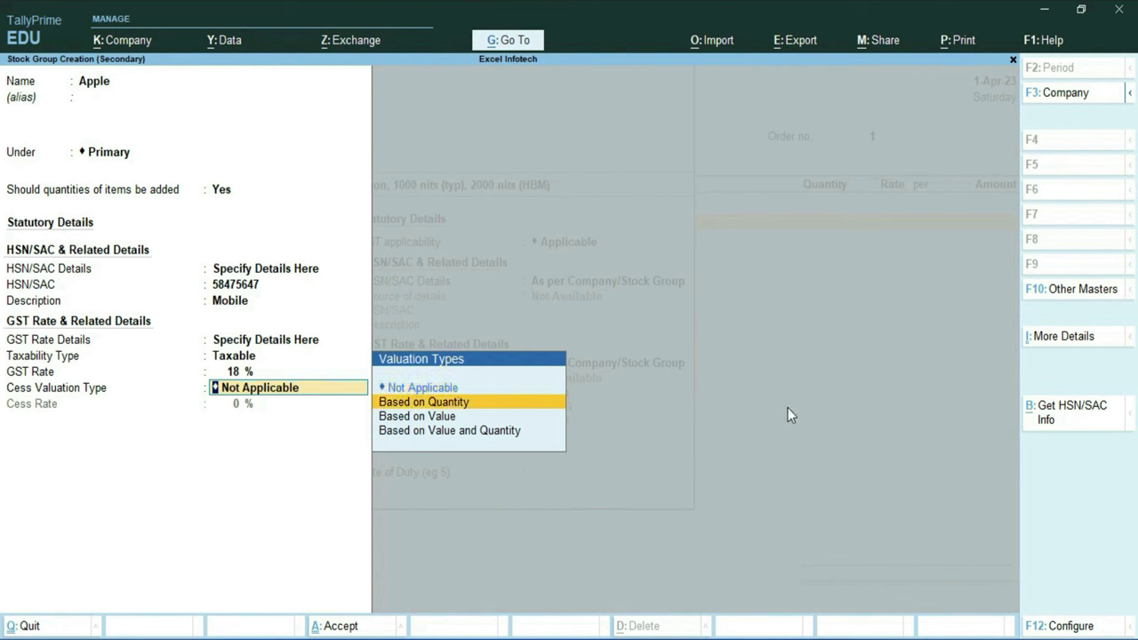
key(Up)
key(Return)
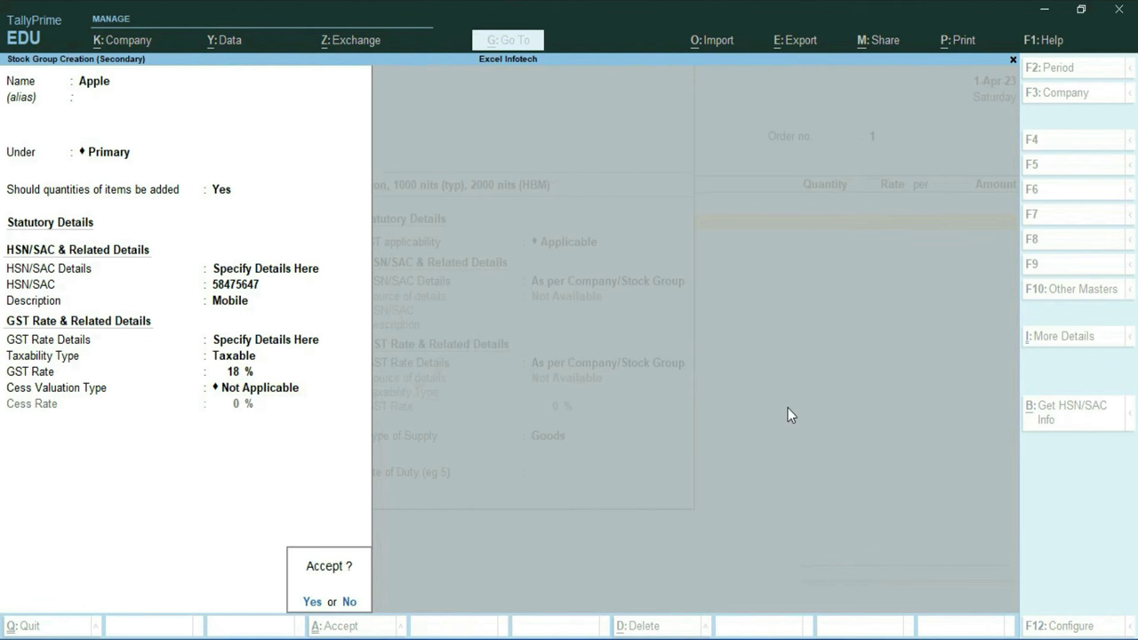
key(Return)
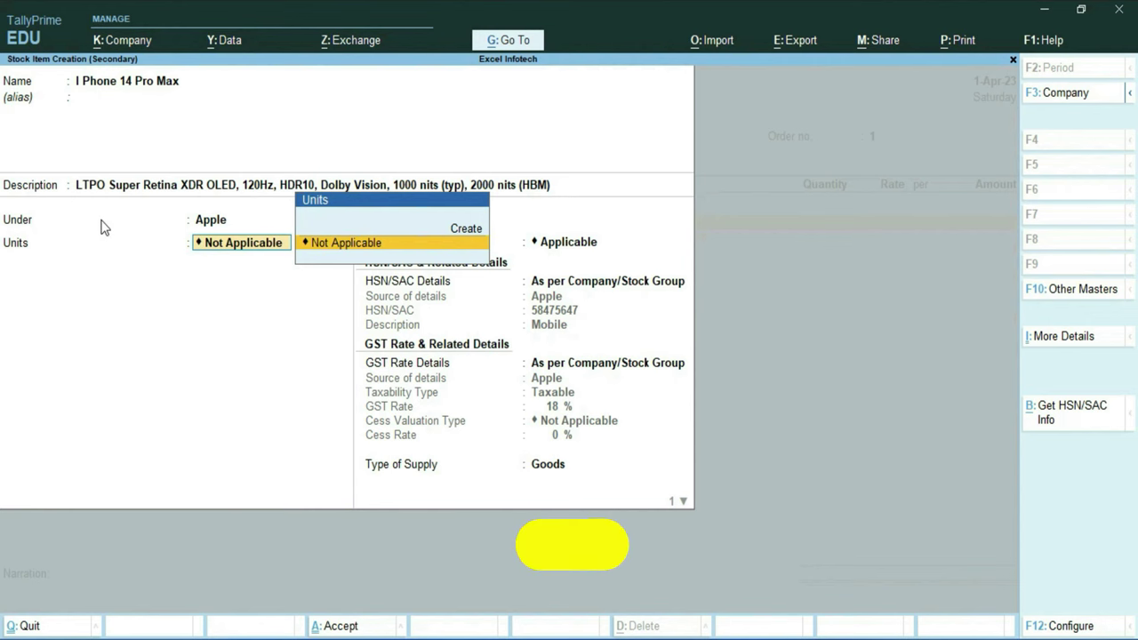
key(F12)
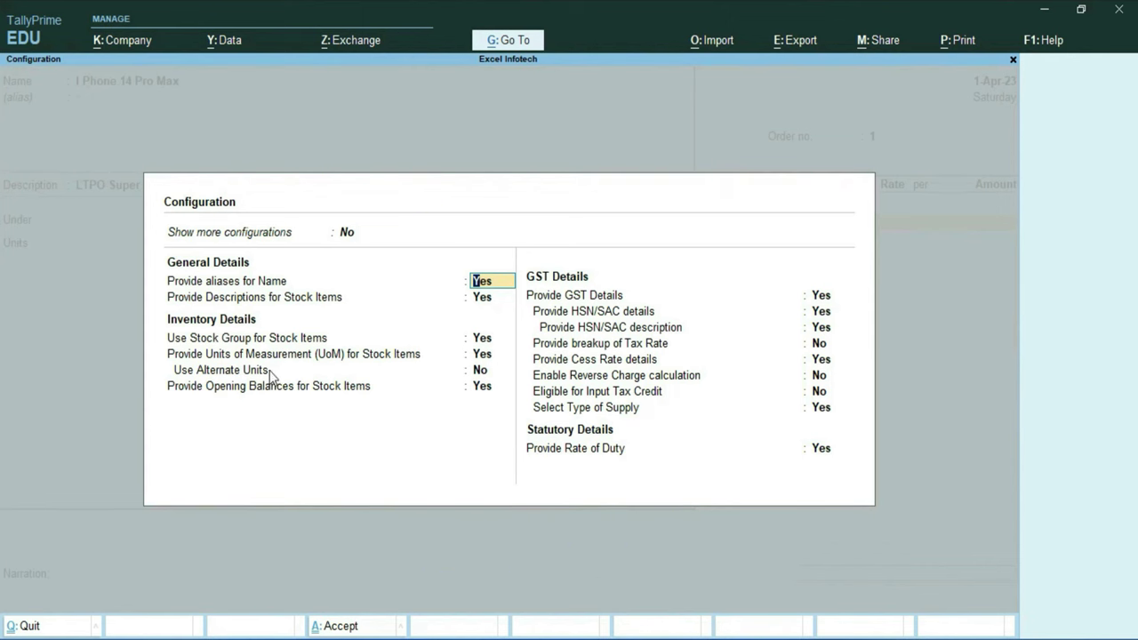
Turn on Show more configurations and Use Stock Category for Stock Items.
click(347, 236)
text(y)
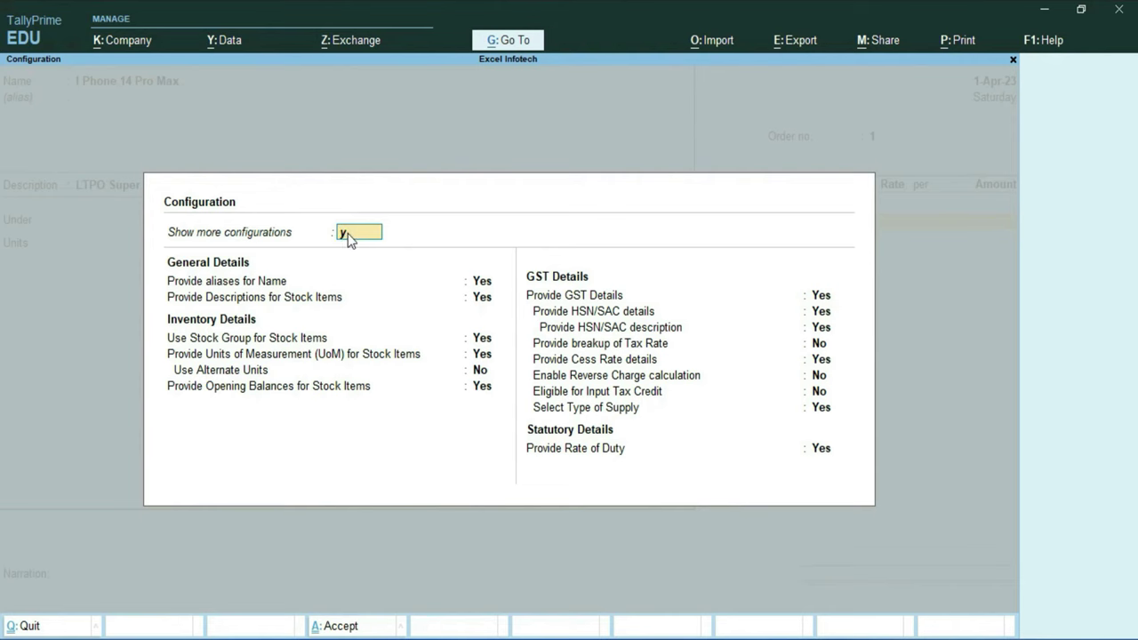
key(Return)
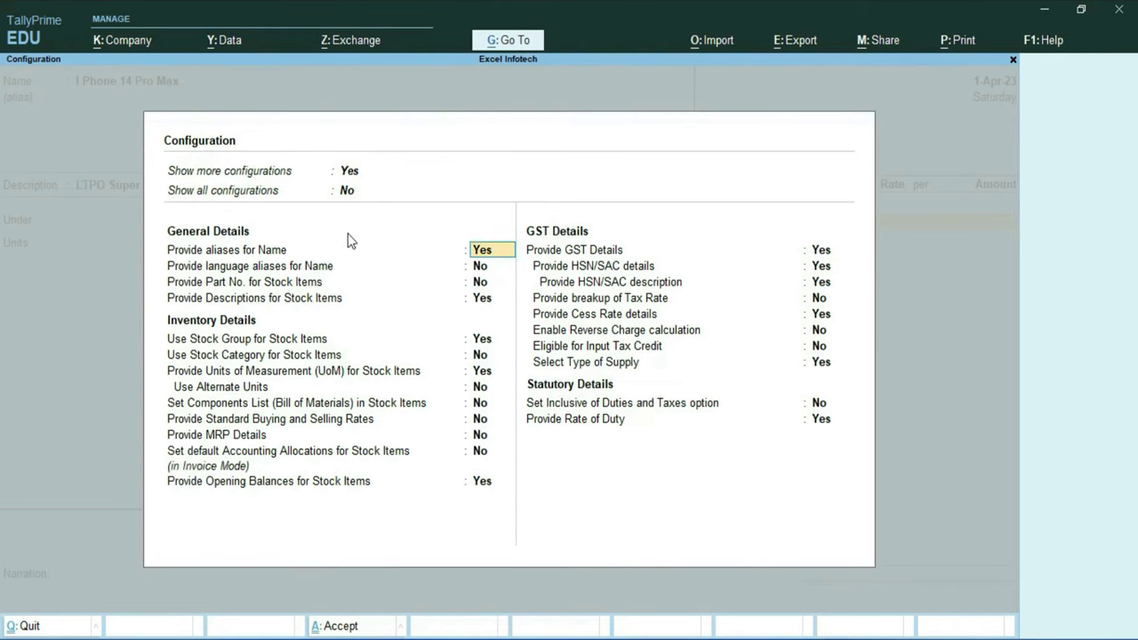
click(185, 357)
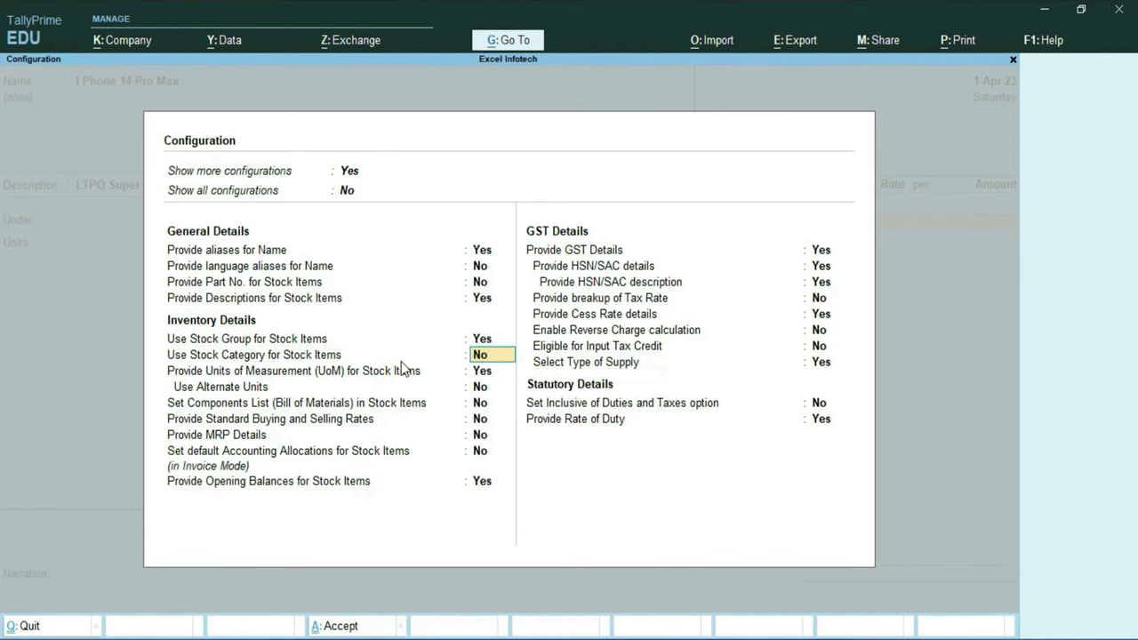
text(y)
key(Return)
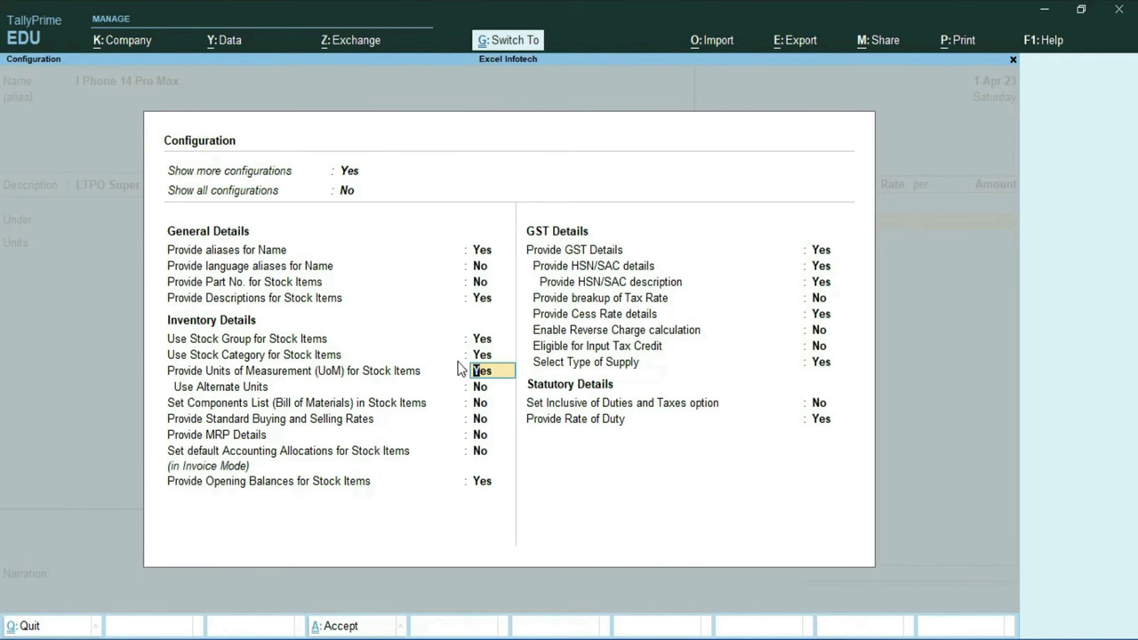
key(ctrl+a)
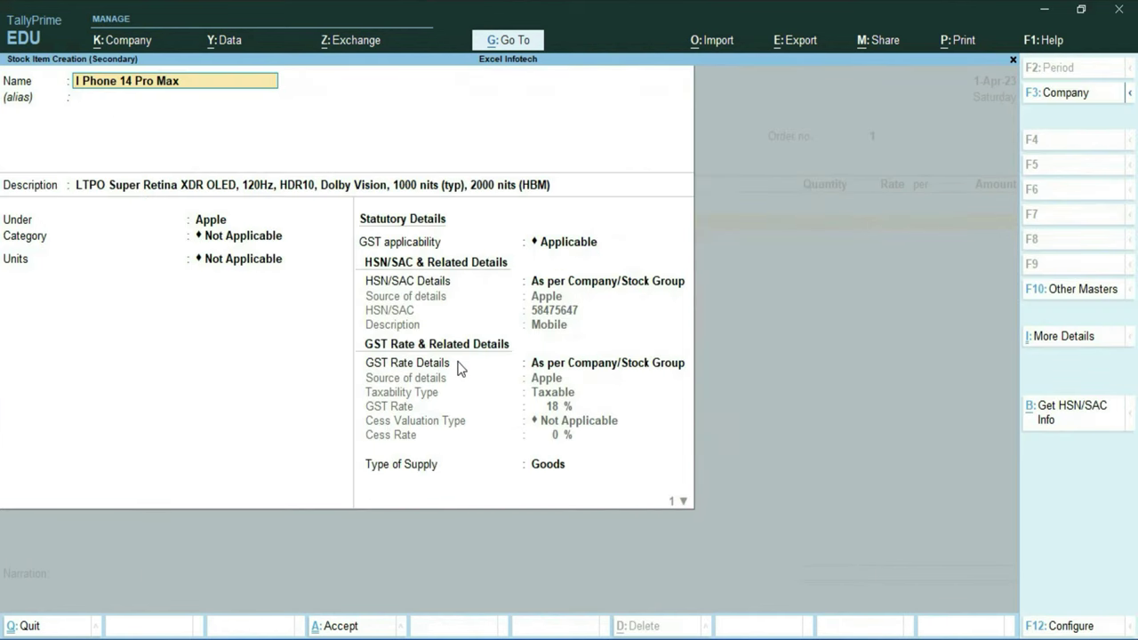
Create a stock category 'Mobile' under Primary for the iPhone item.
key(Return)
key(Return)
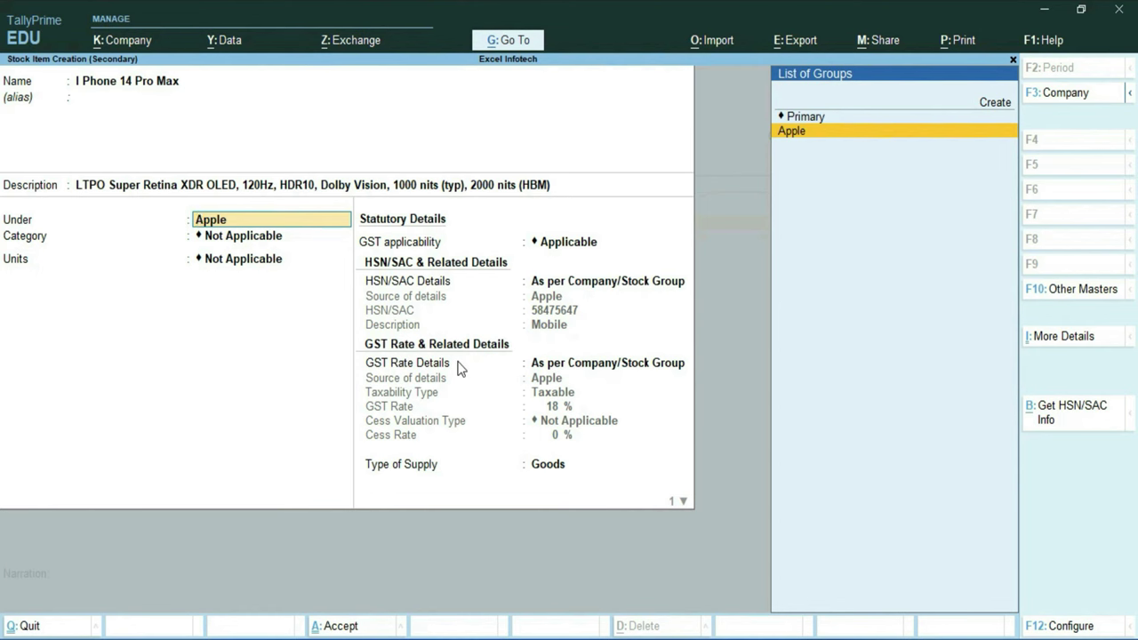
key(Return)
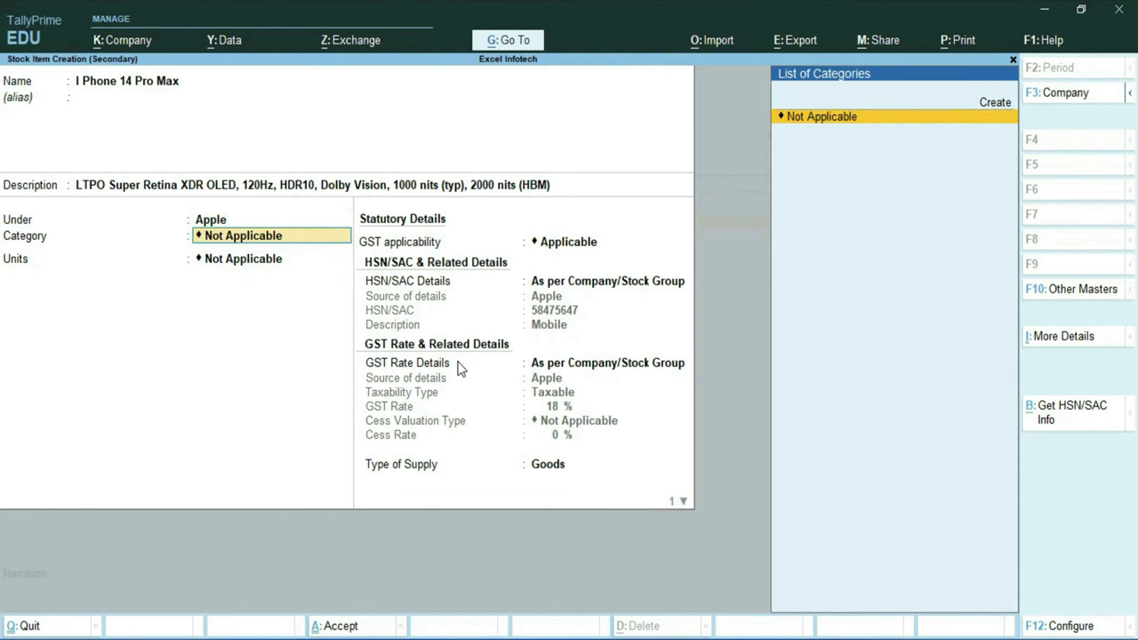
key(alt+c)
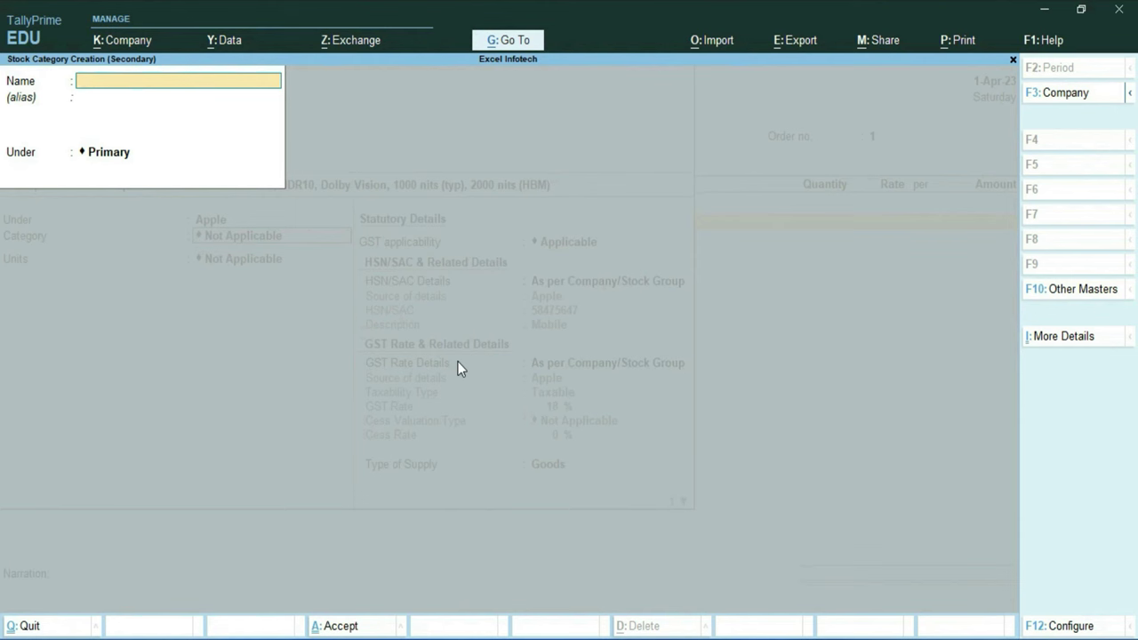
text(Mobile)
key(Return)
key(Return)
key(Return)
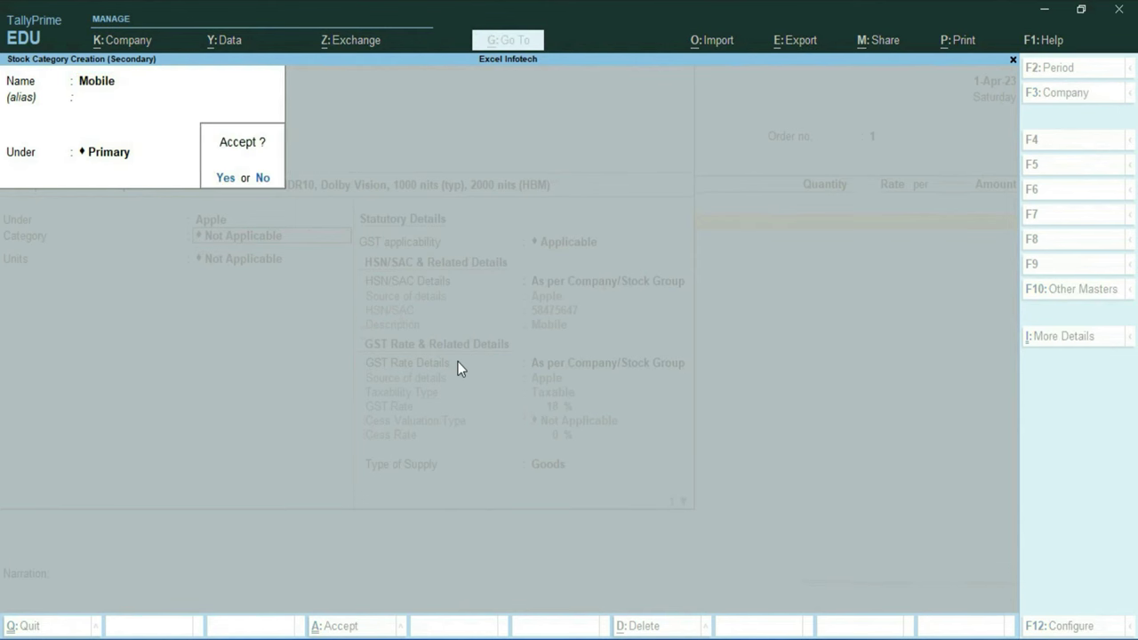
key(Return)
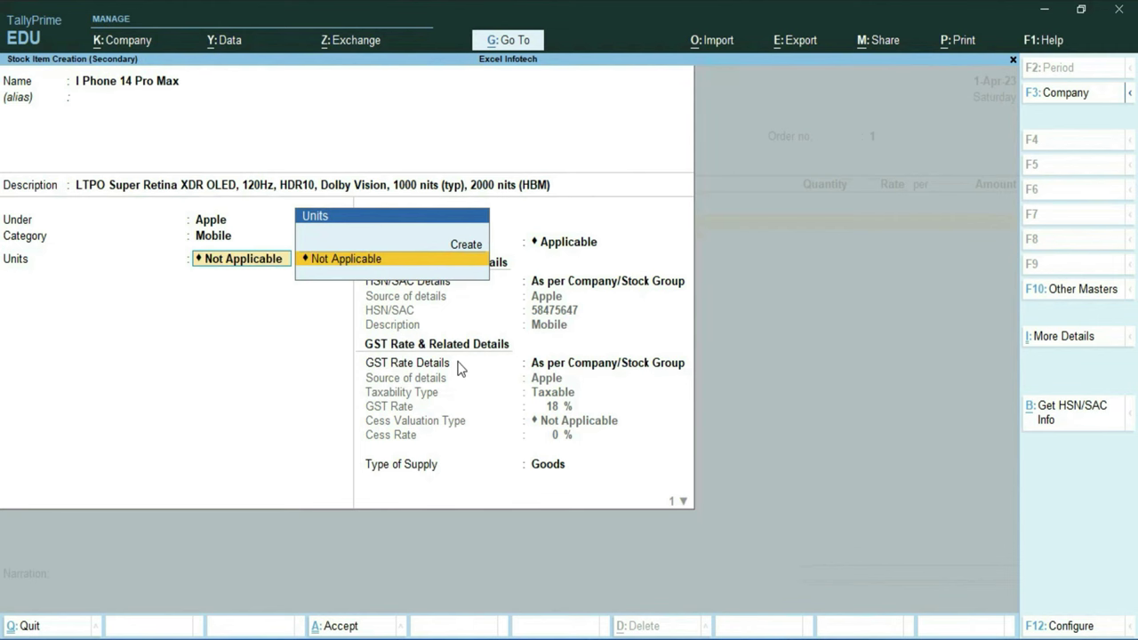
Create unit Nos with formal name Unit, UQC NOS-NUMBERS and 0 decimals, and save it.
key(alt+c)
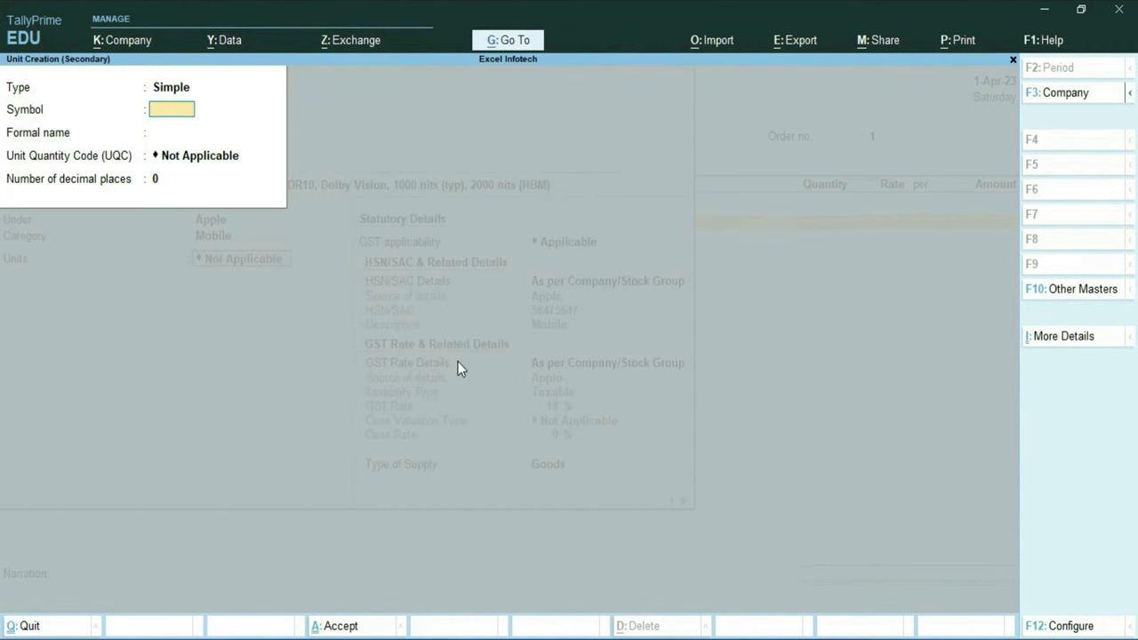
text(Nos)
key(Return)
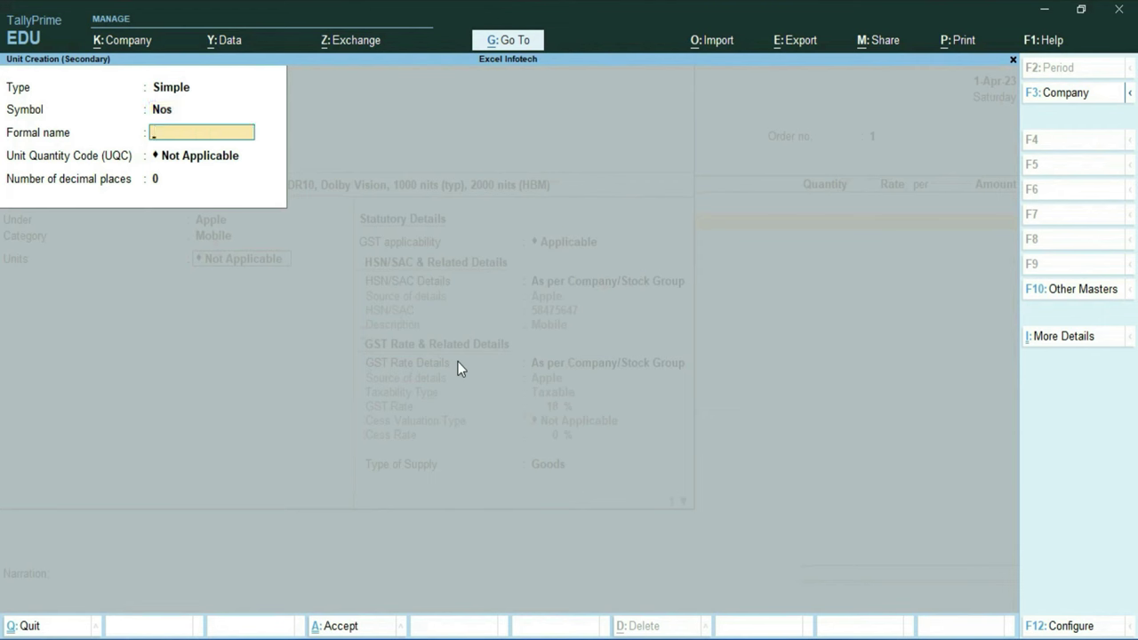
text(Unit)
key(Return)
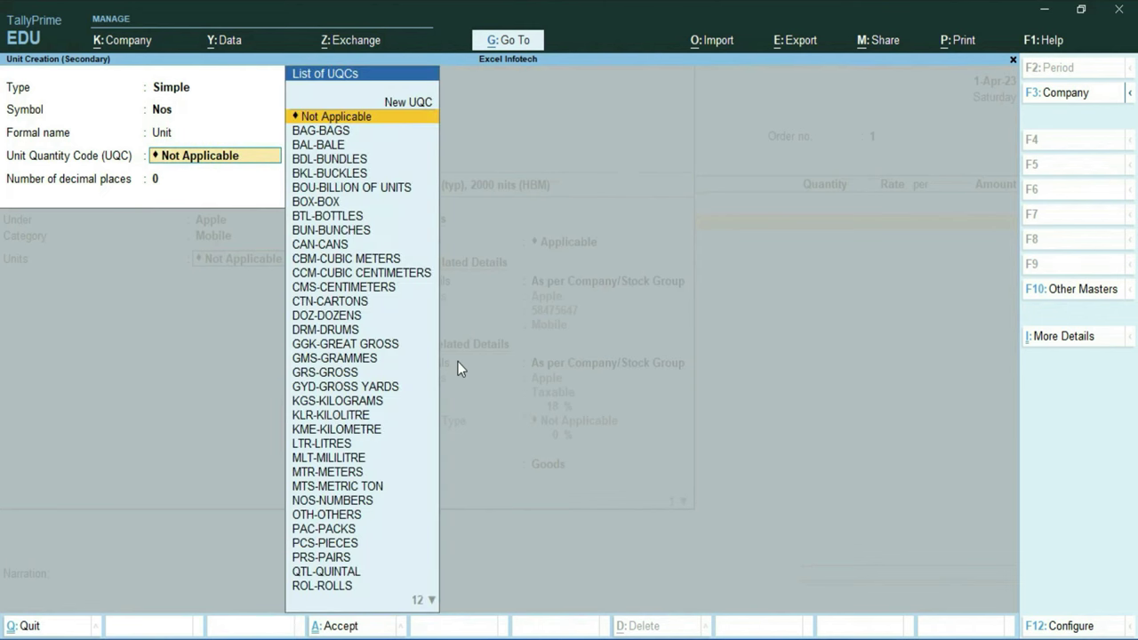
text(n)
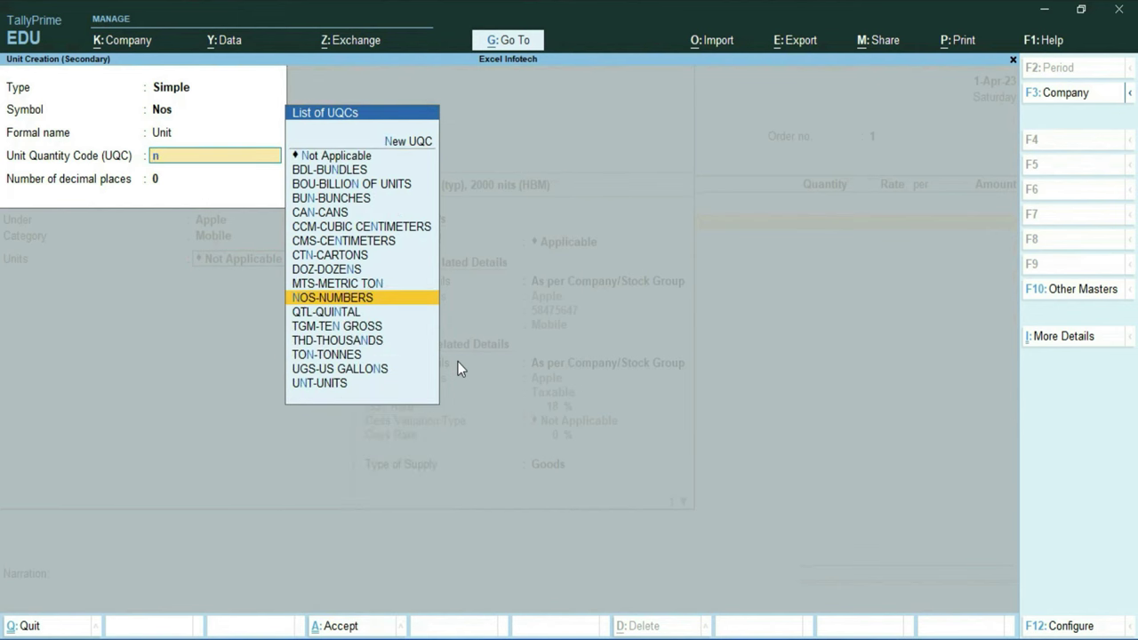
key(Return)
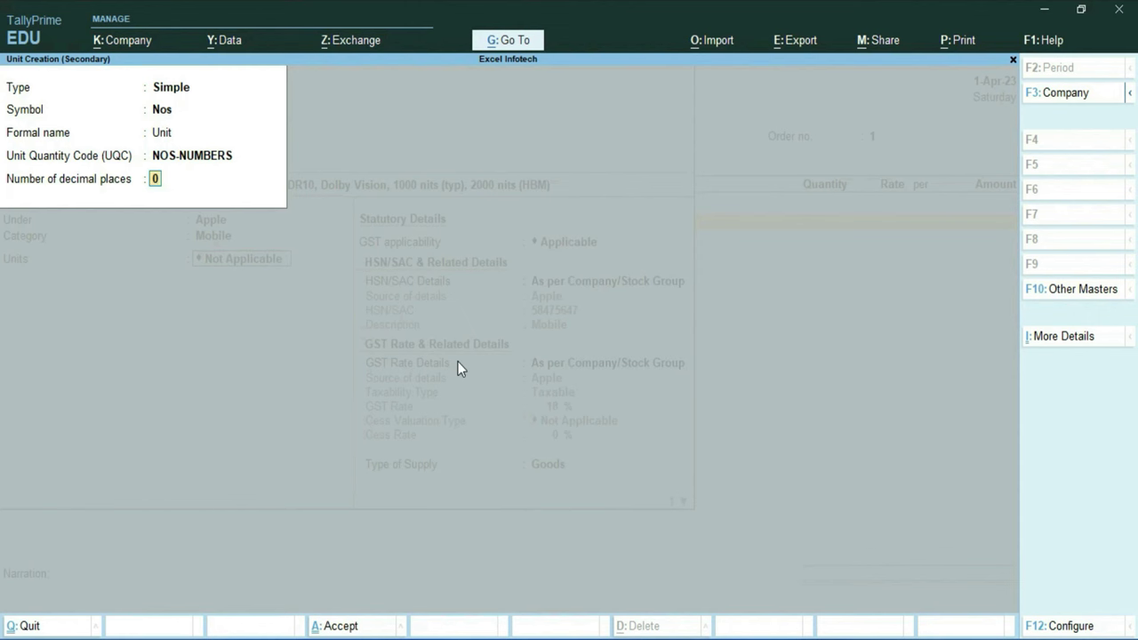
key(Return)
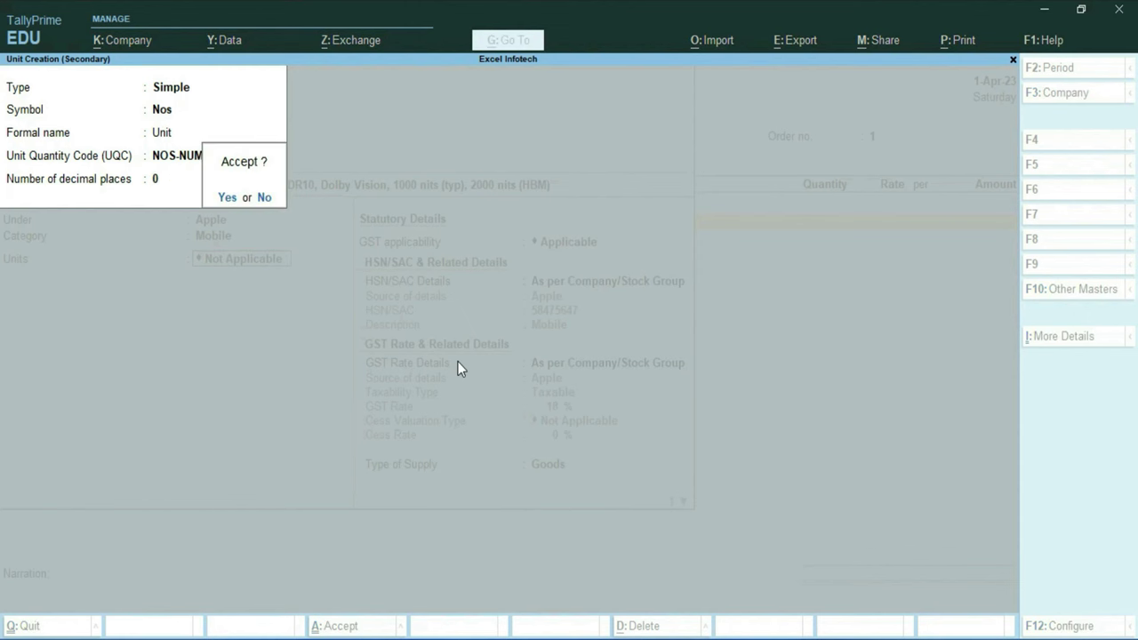
key(Return)
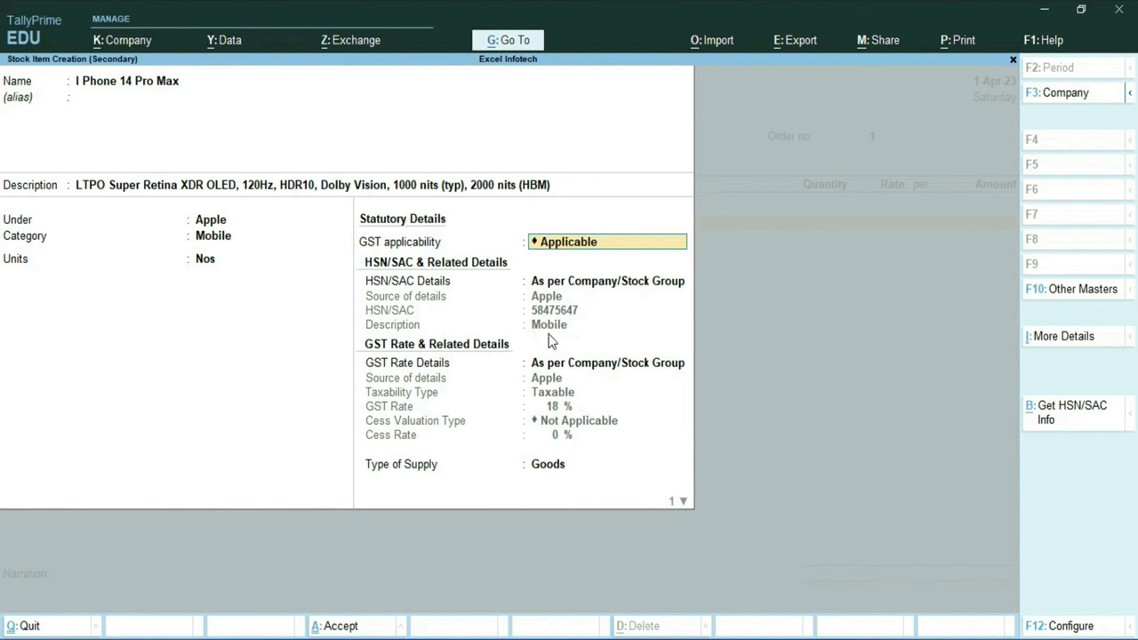
Keep GST details as per the stock group and Goods as the supply type.
key(Return)
key(Return)
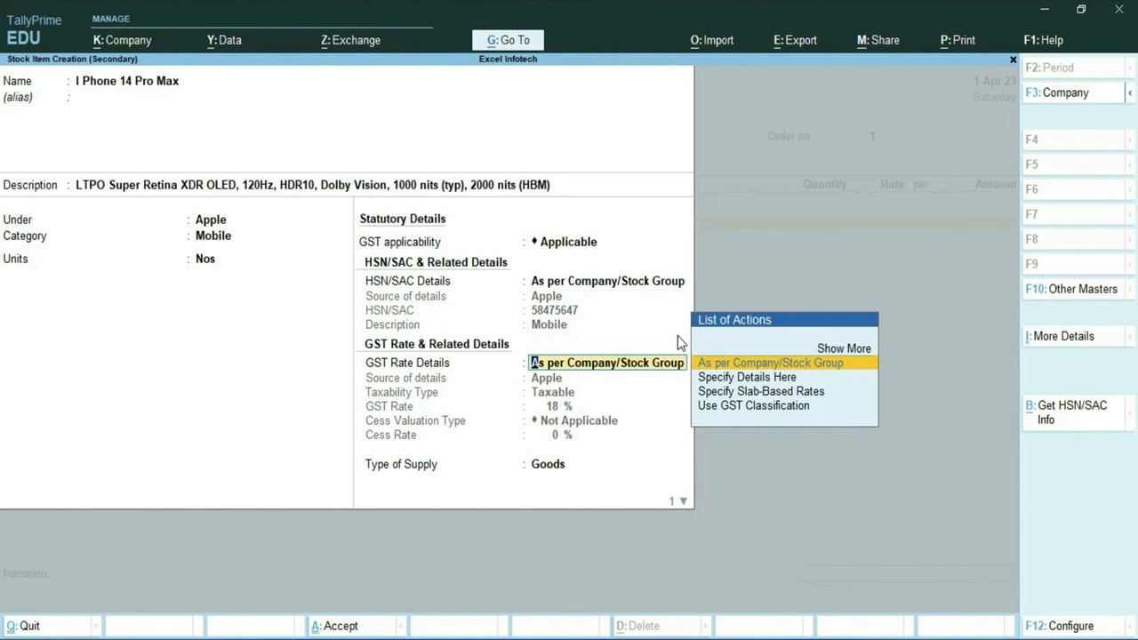
key(Return)
key(Return)
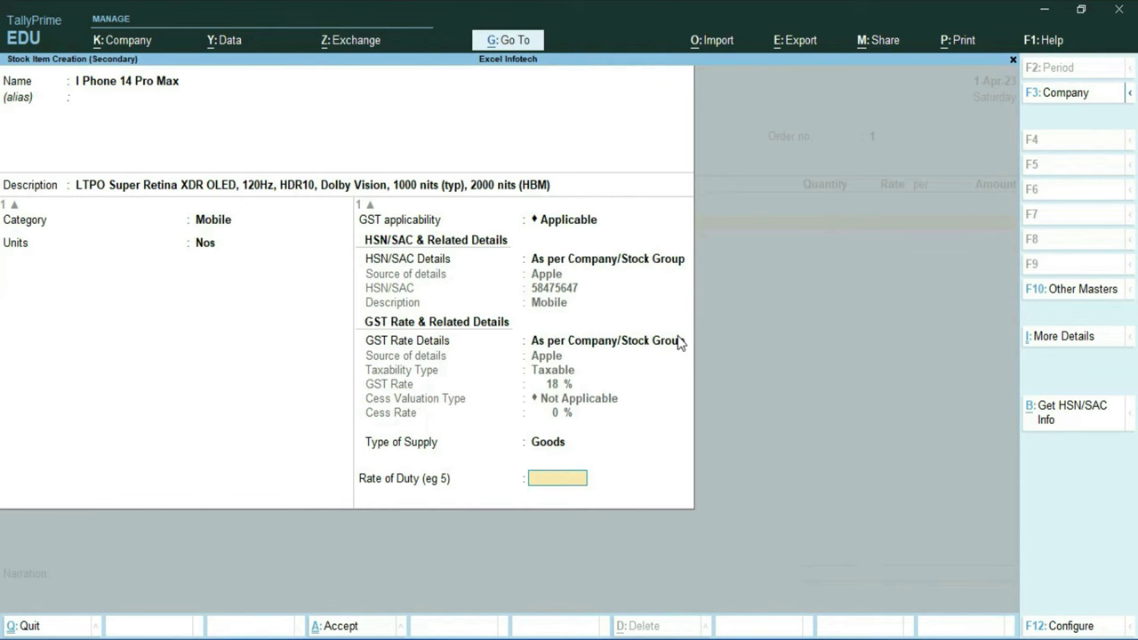
key(Return)
key(Return)
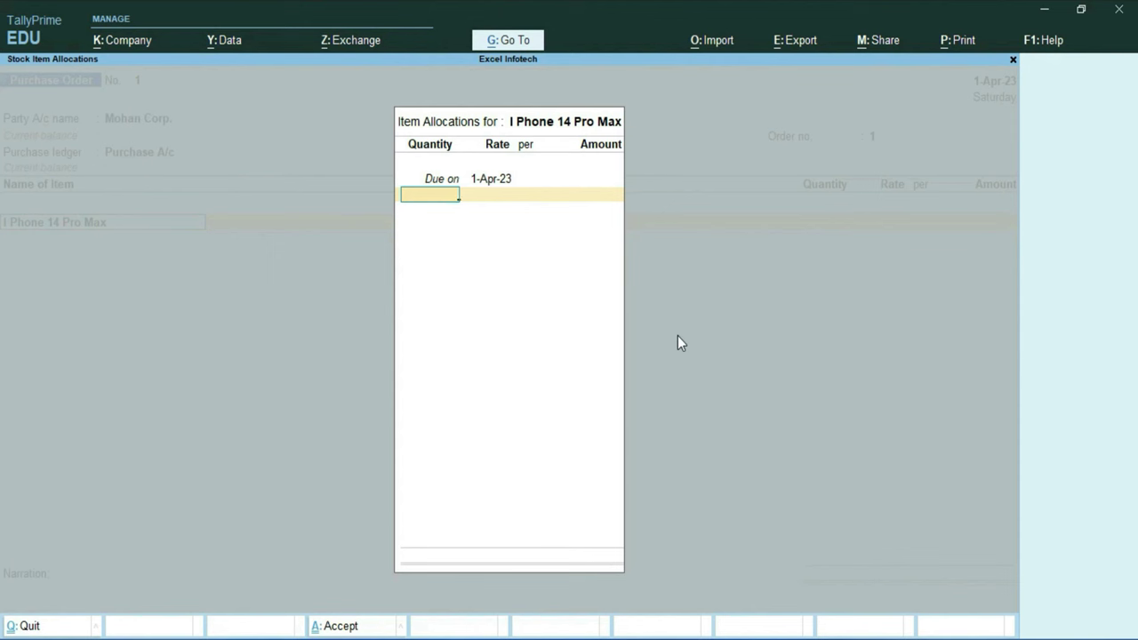
Allocate 100 Nos at 95,000 each, totalling 95,00,000.00, to the order line.
text(100)
key(Return)
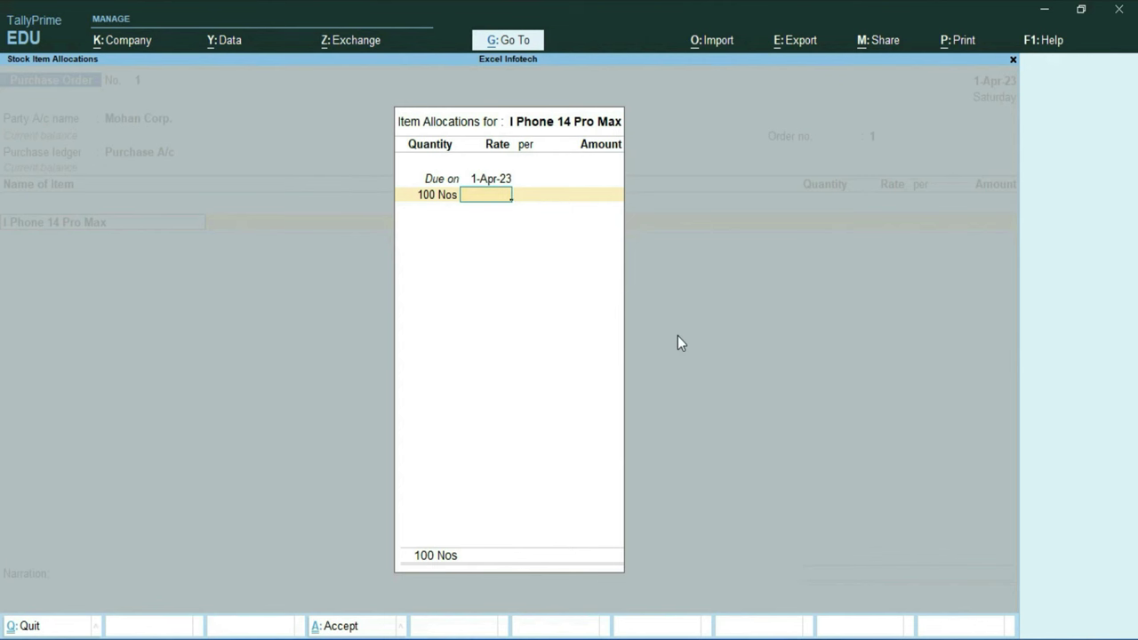
text(95,)
text(000)
key(Return)
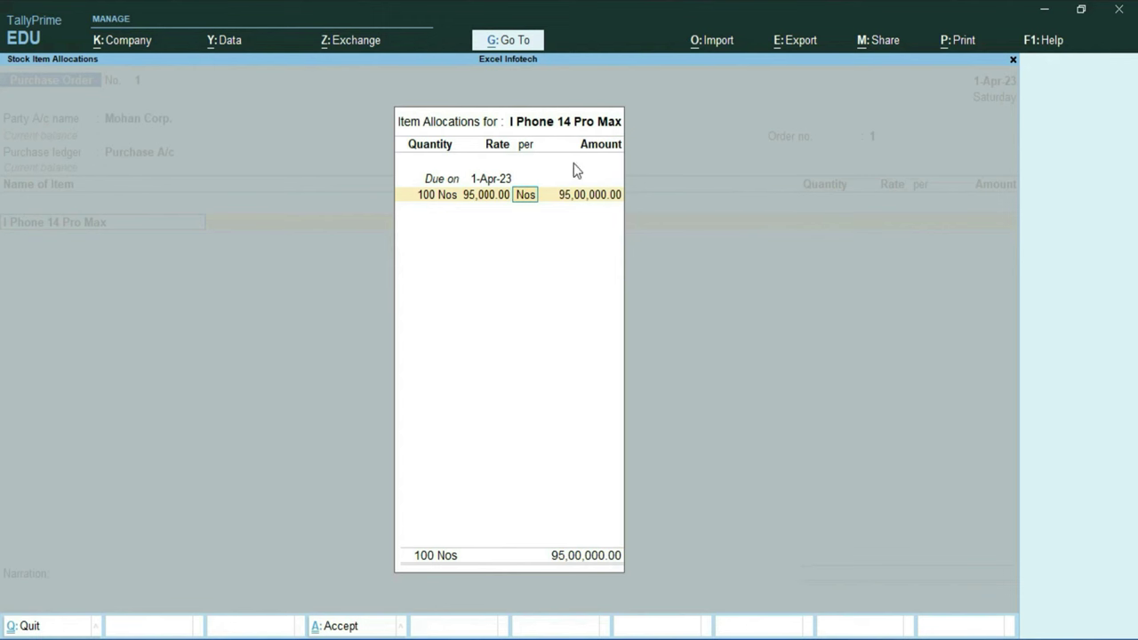
key(Return)
key(Return)
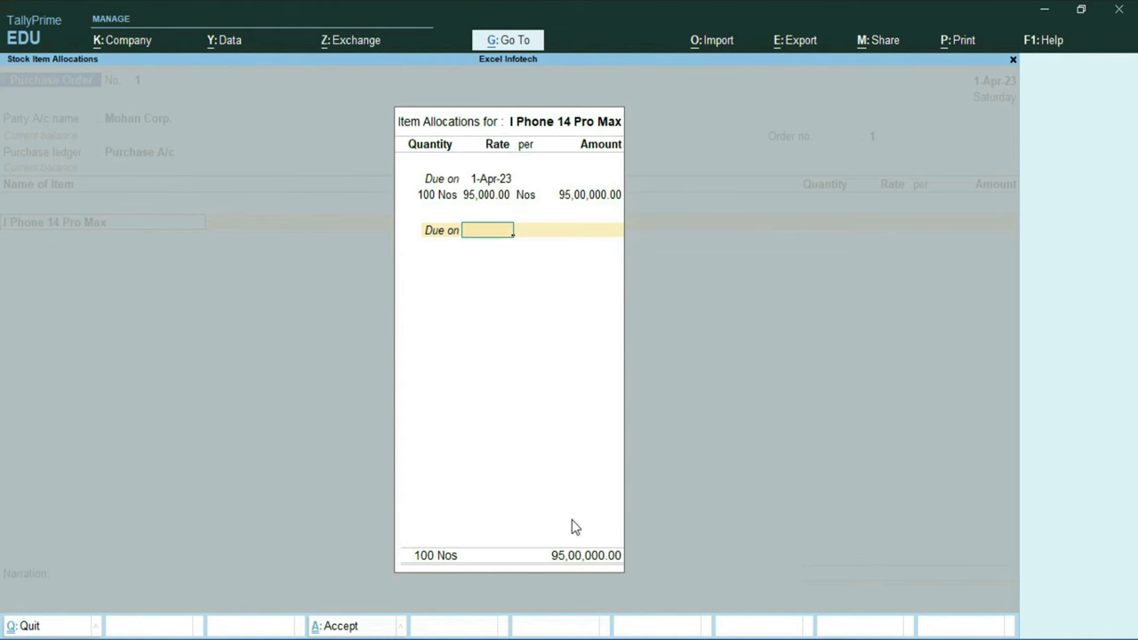
key(Return)
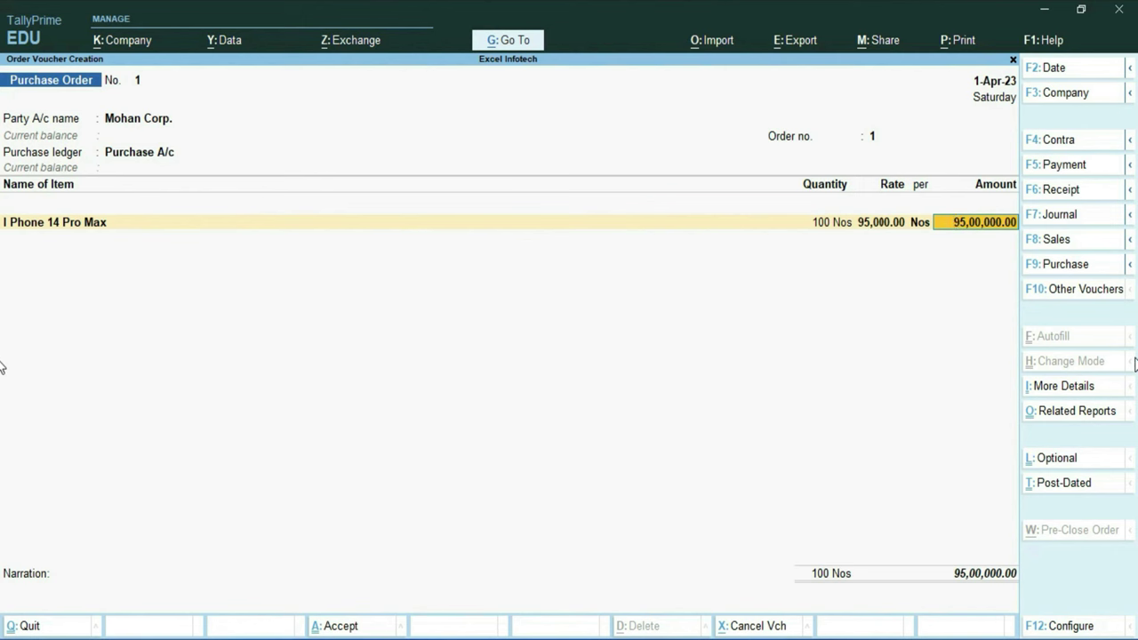
Confirm the 95,00,000.00 line amount, go to a new order row, and start a new ledger (Alt+C).
key(Return)
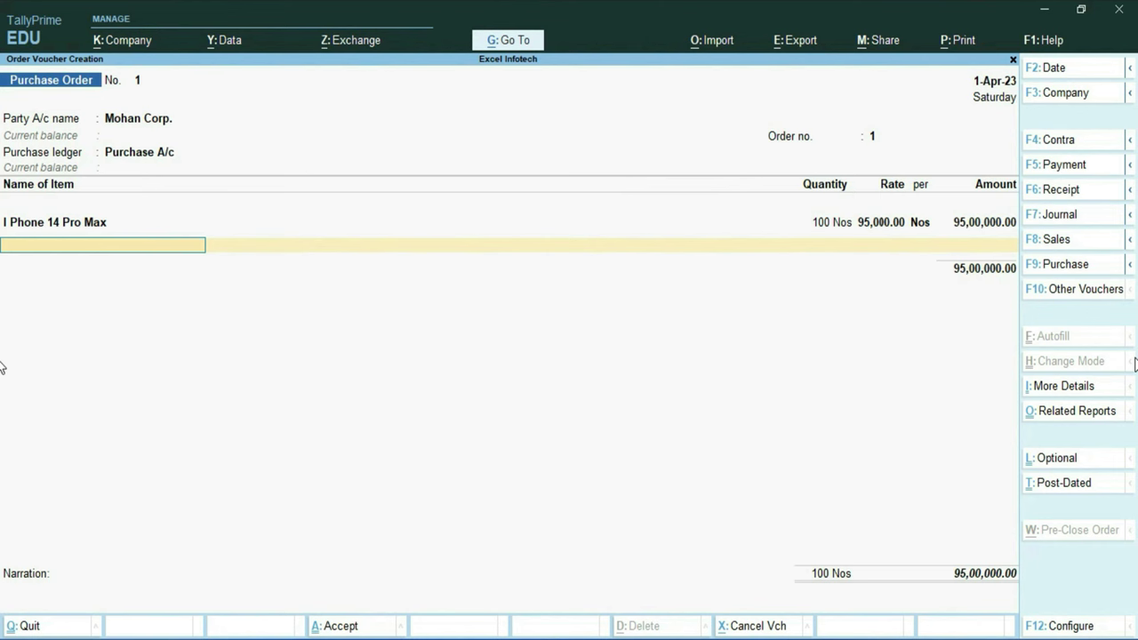
key(Return)
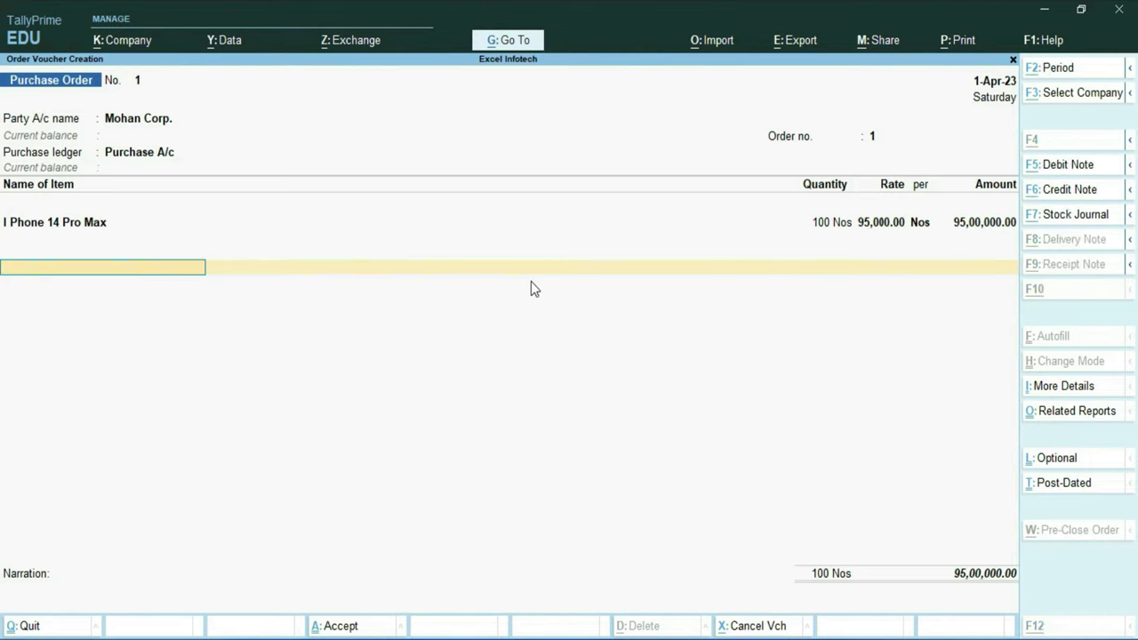
key(alt+c)
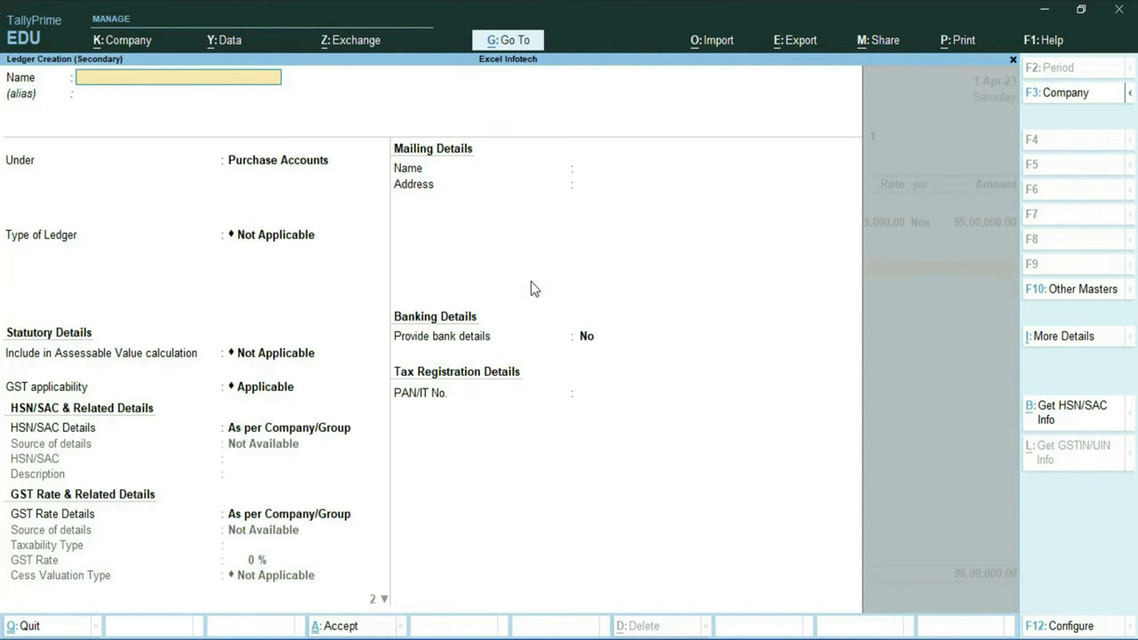
Name the new ledger CGST, group it under Duties & Taxes with duty type GST.
text(CGST)
key(Return)
key(Return)
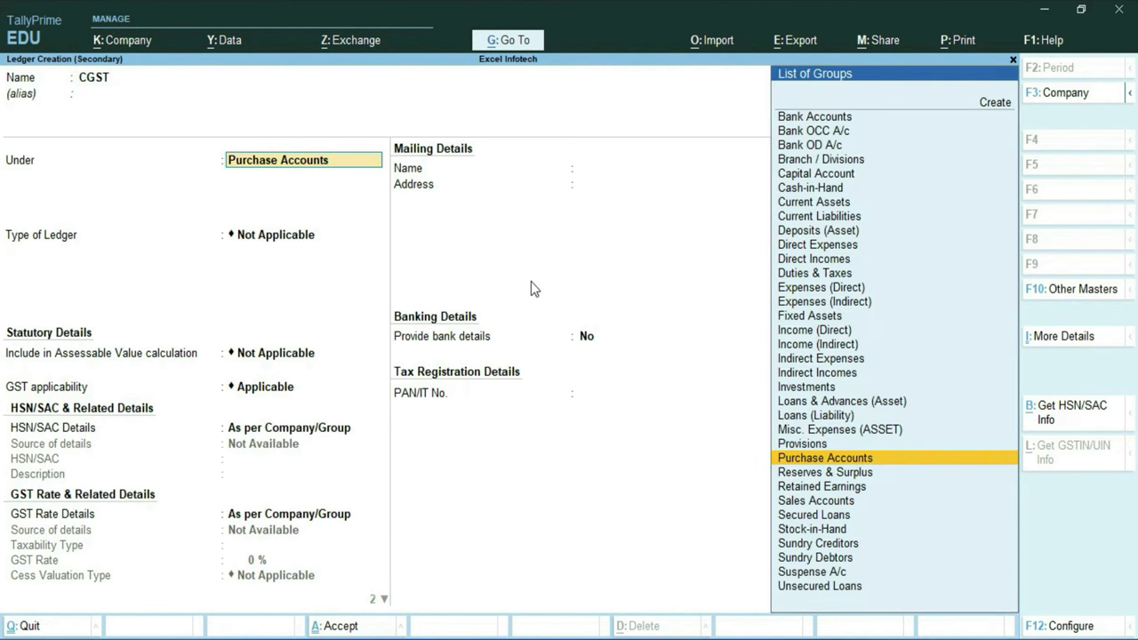
text(D)
key(Down)
key(Down)
key(Down)
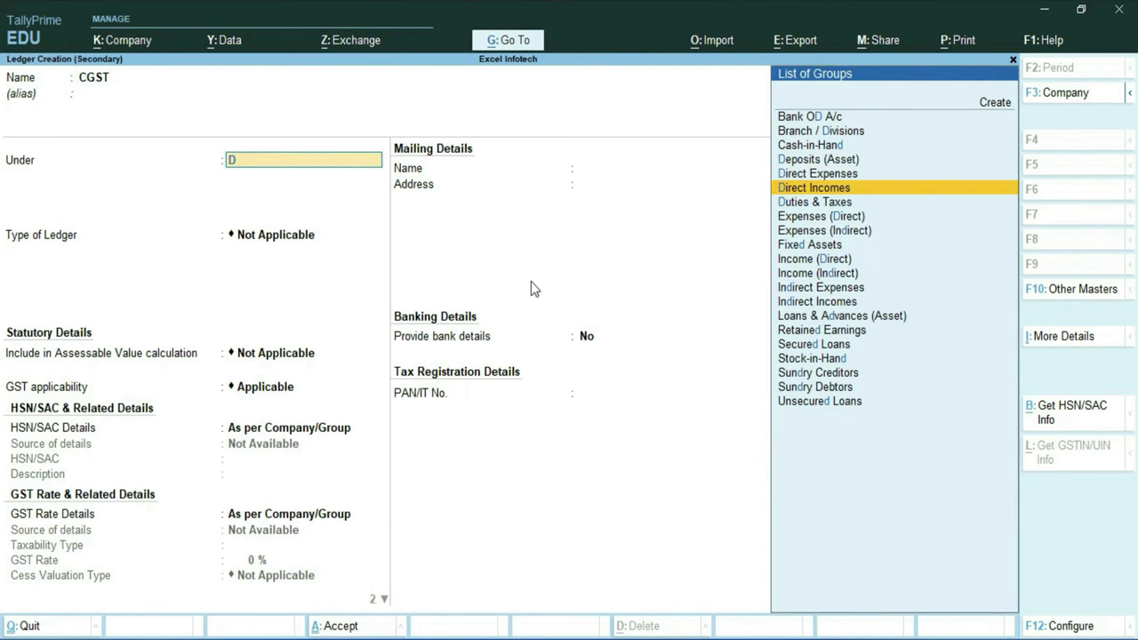
key(Return)
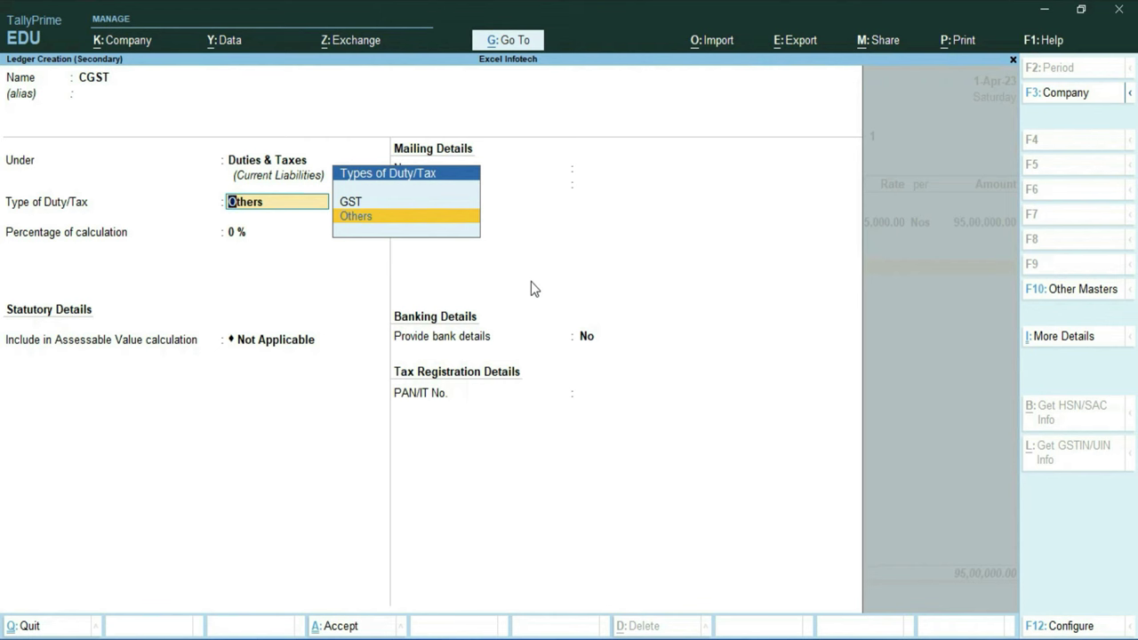
key(Up)
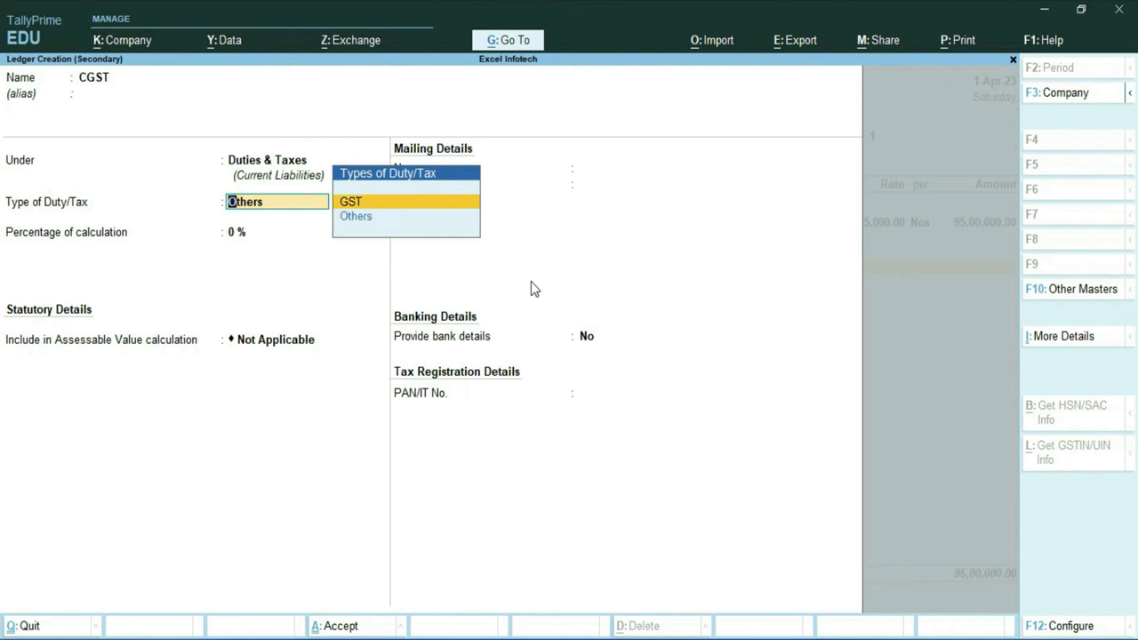
key(Return)
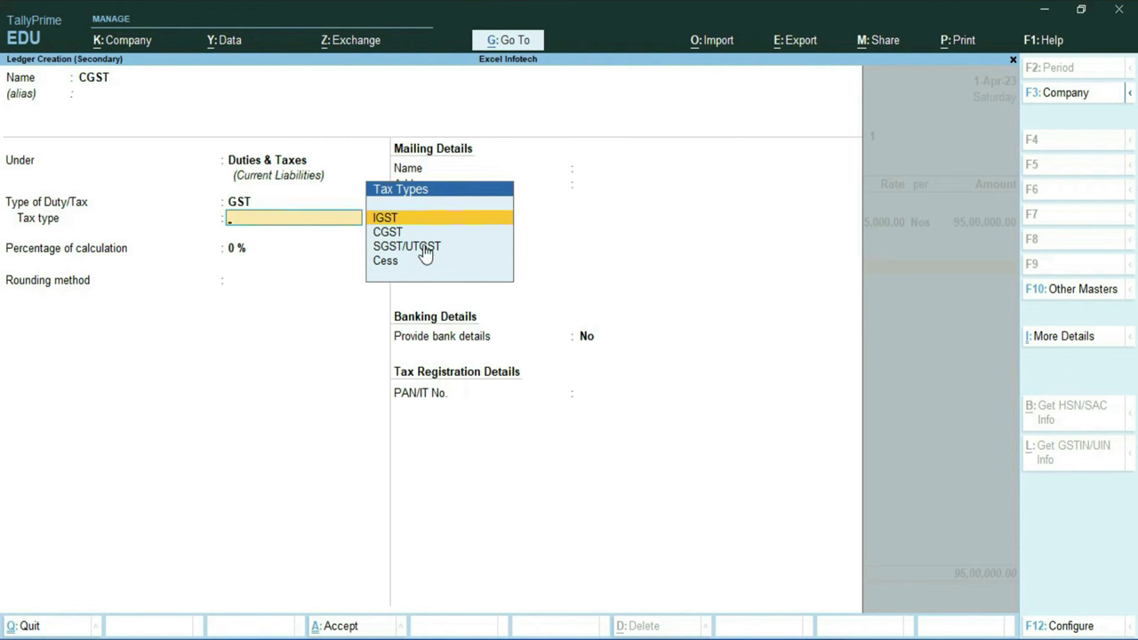
Set tax type CGST at 0 %, save the ledger, and accept 8,55,000.00 on the order.
click(426, 249)
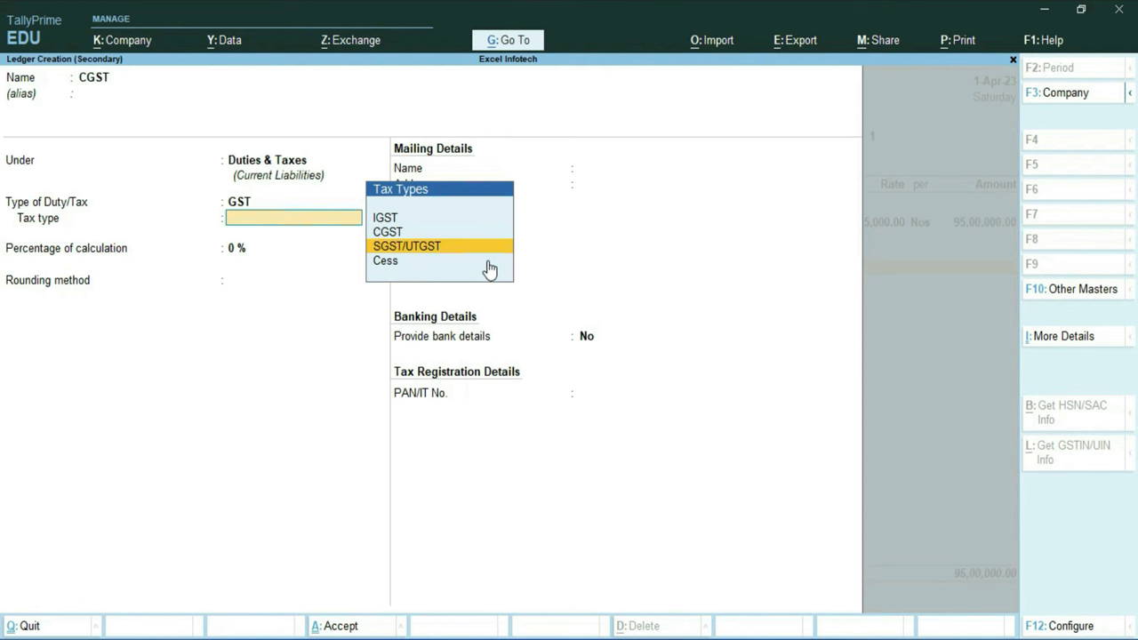
key(Up)
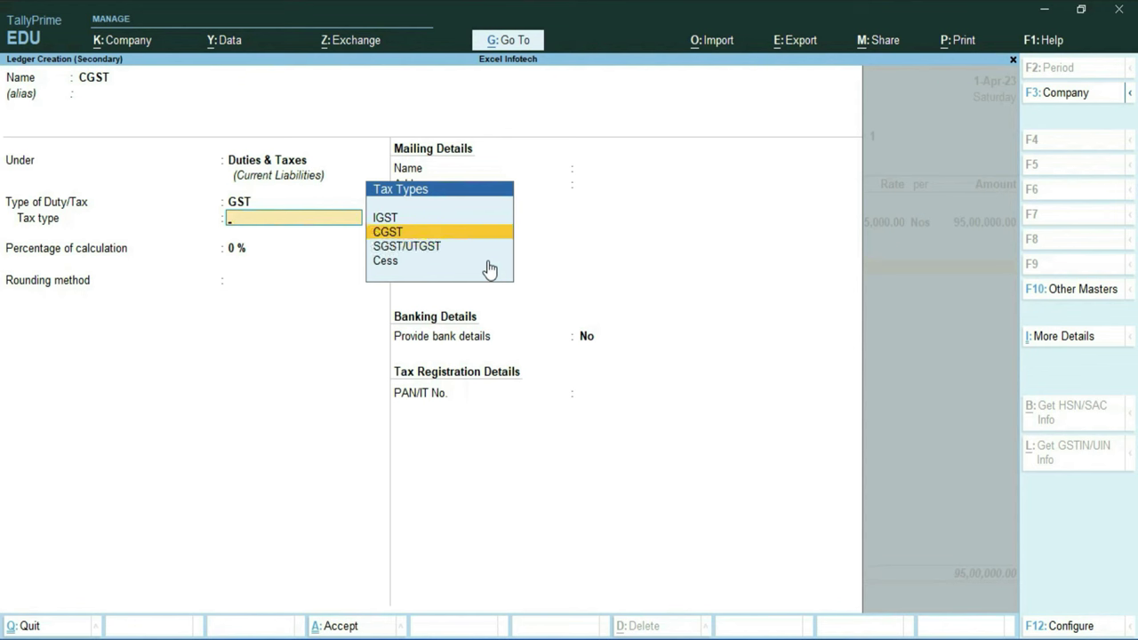
key(Return)
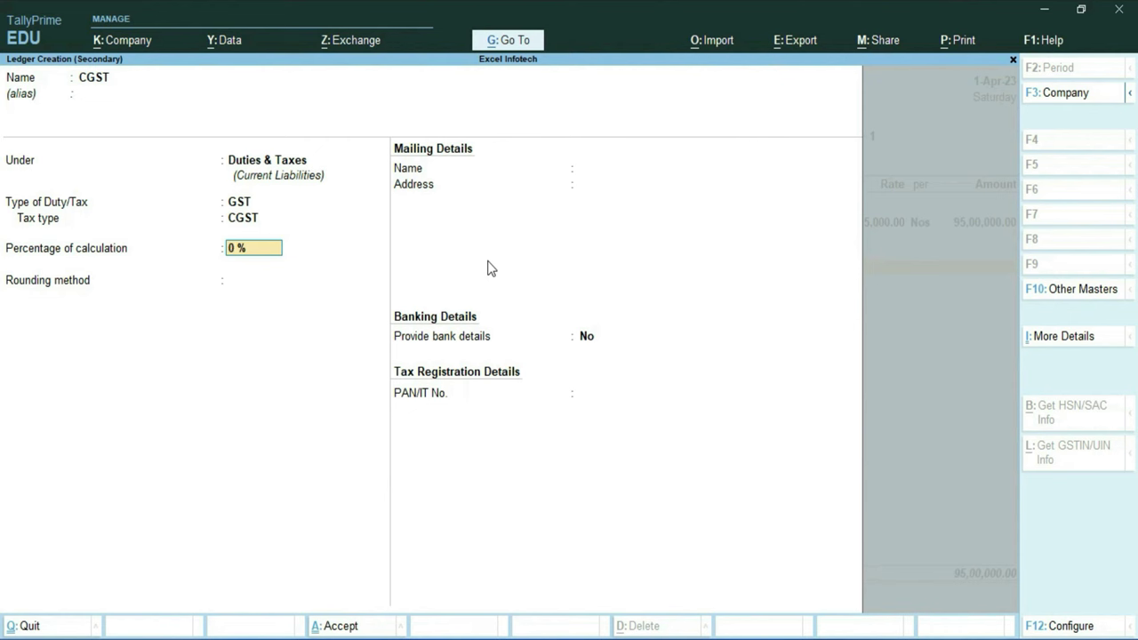
key(Return)
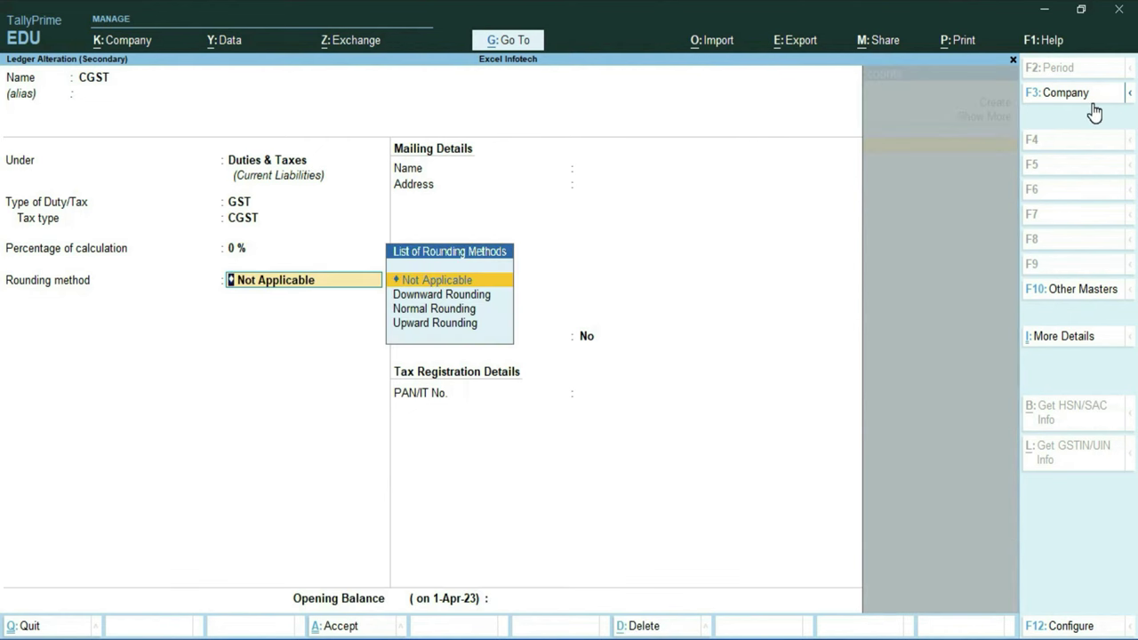
key(Return)
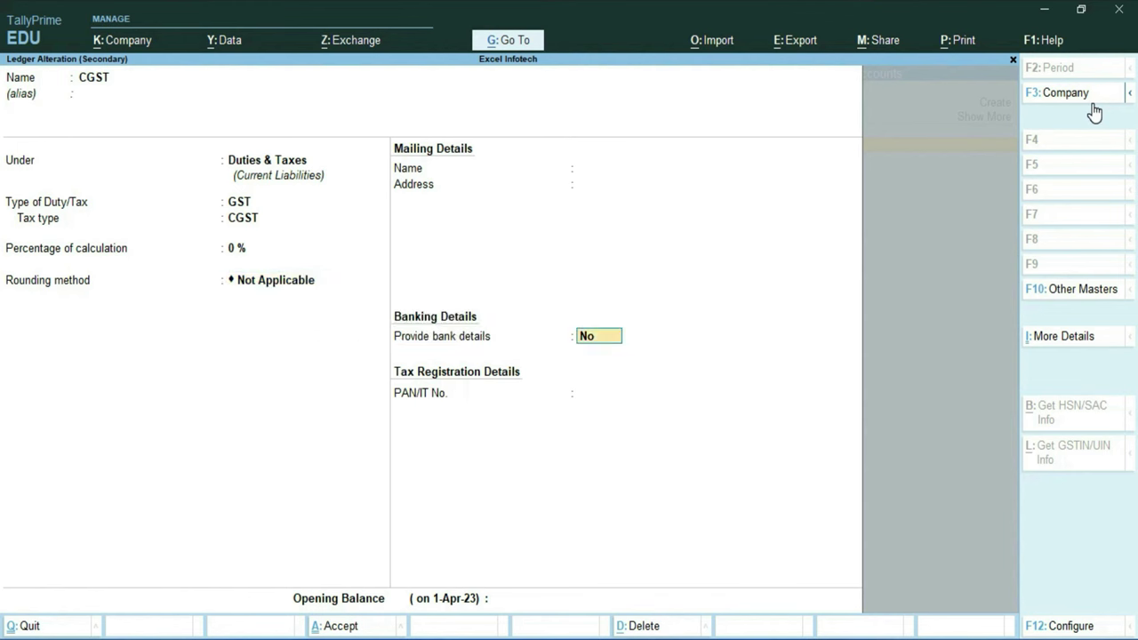
key(Return)
key(Return)
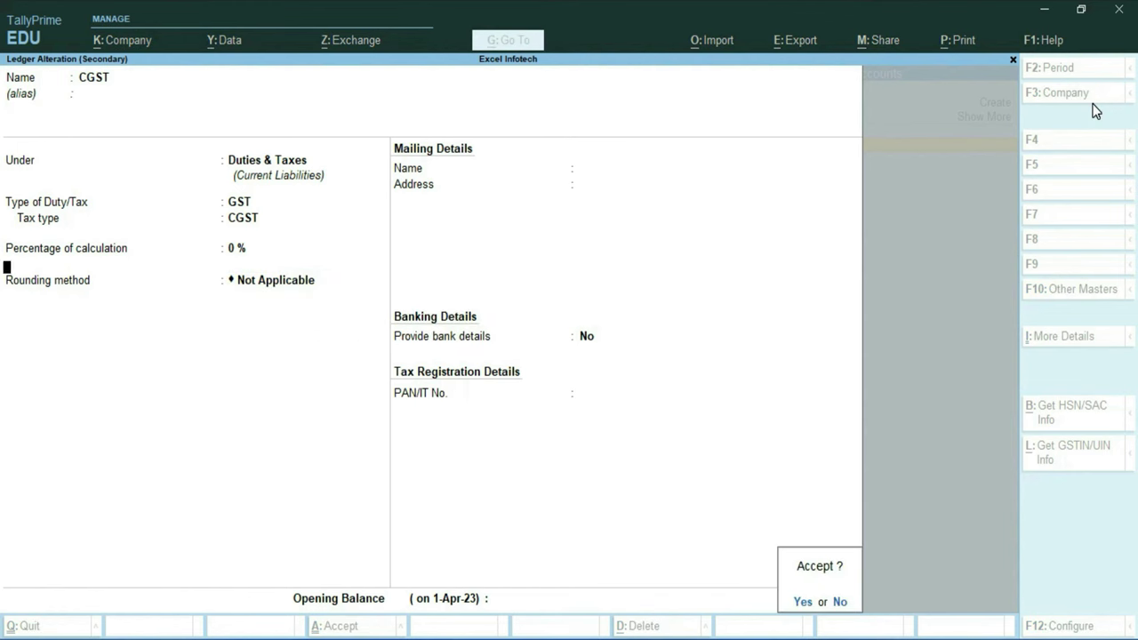
key(Return)
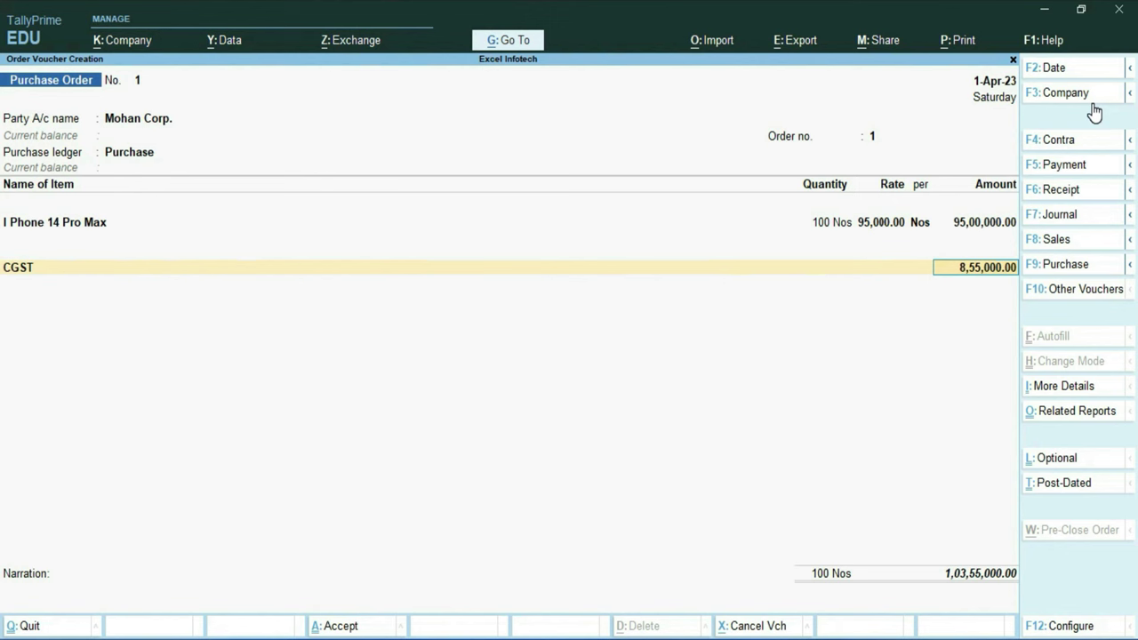
key(Return)
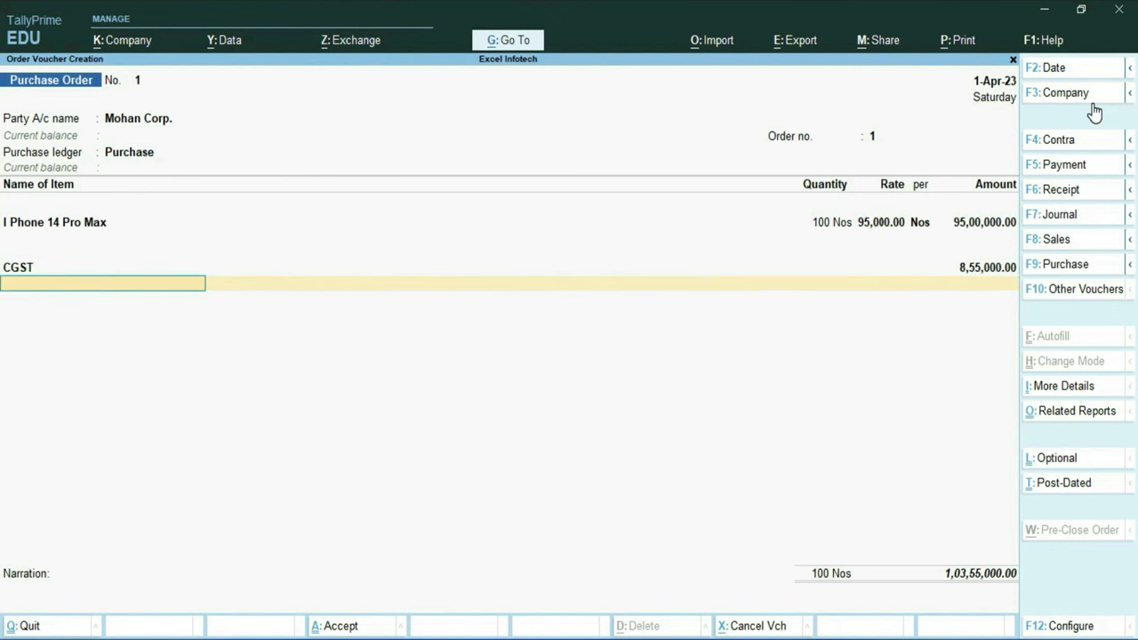
Create a UTGST ledger under Duties & Taxes, duty type GST, tax type SGST/UTGST at 0 %.
key(alt+c)
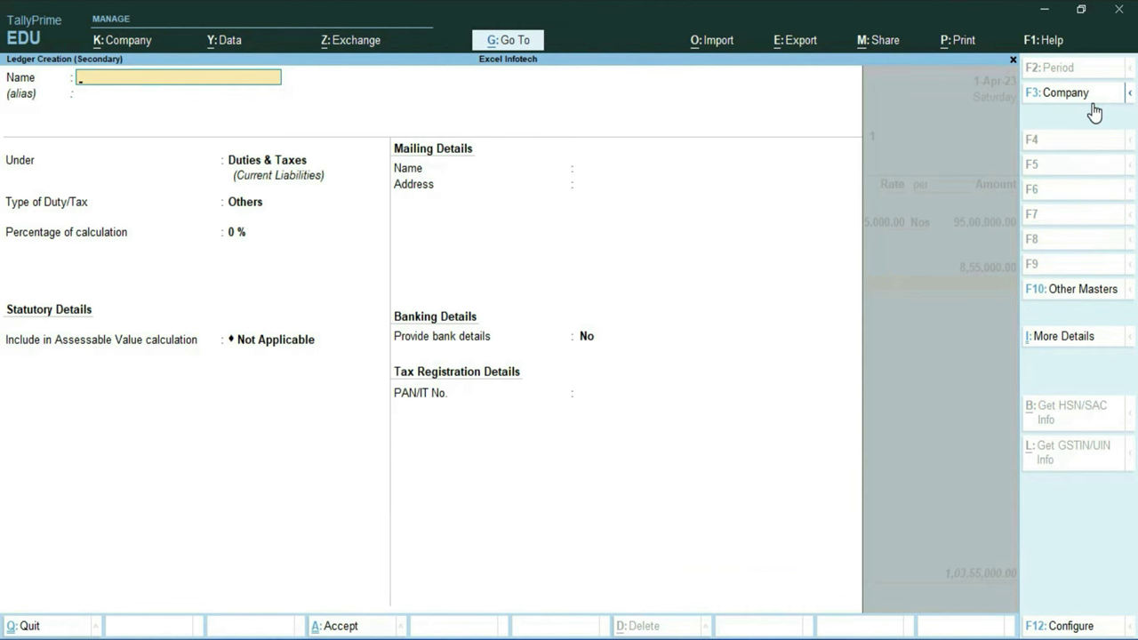
text(UTGST)
key(Return)
key(Return)
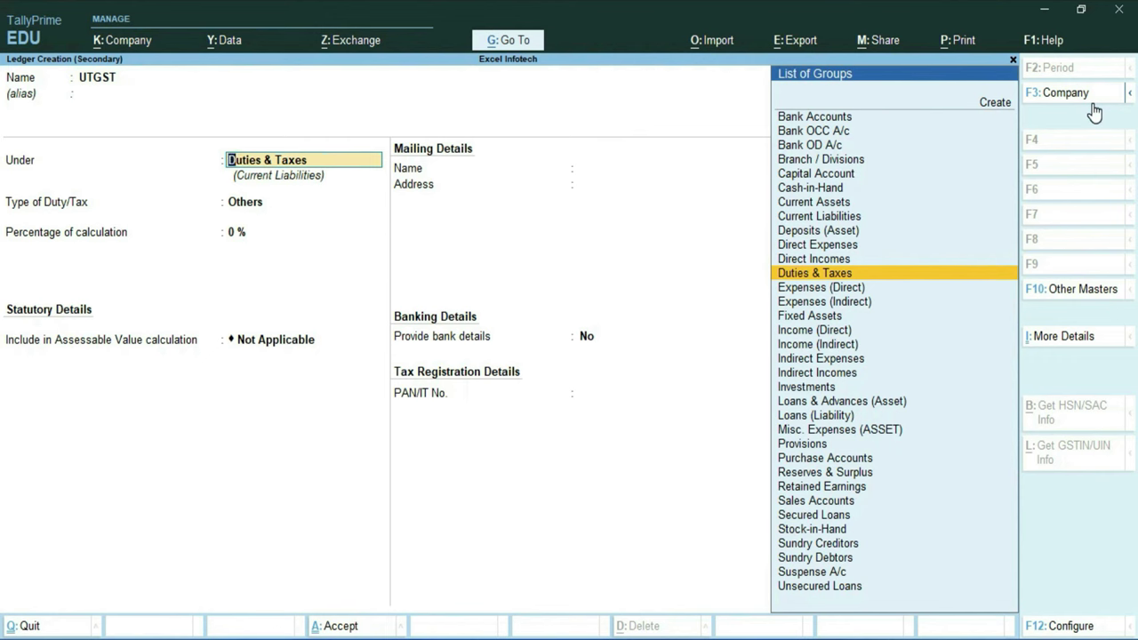
key(Return)
key(Up)
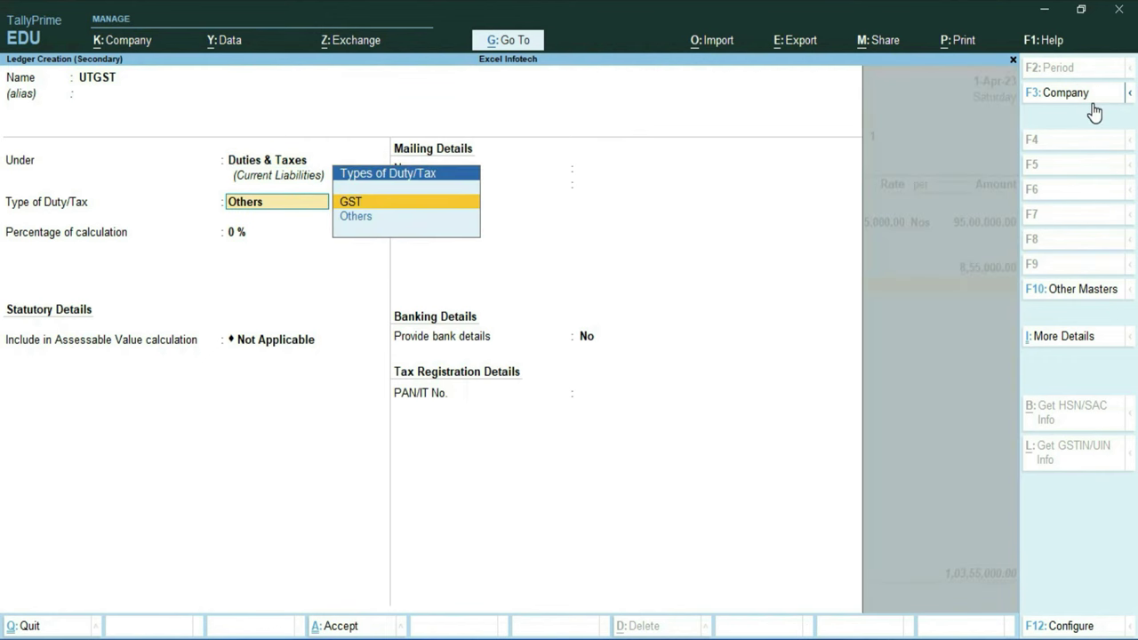
key(Return)
key(Down)
key(Down)
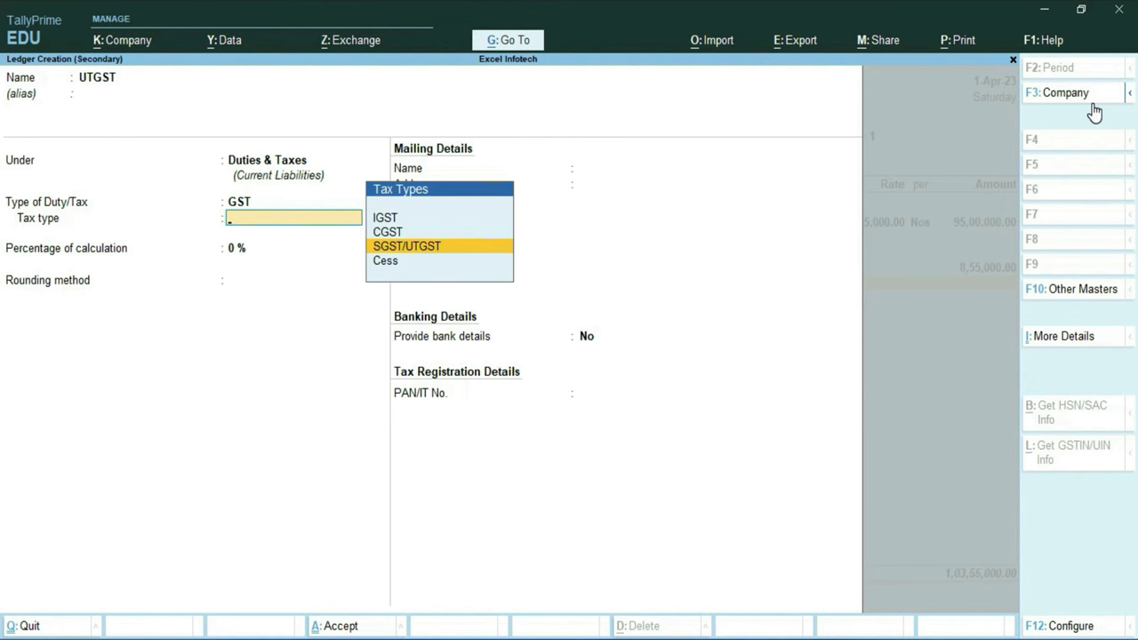
key(Return)
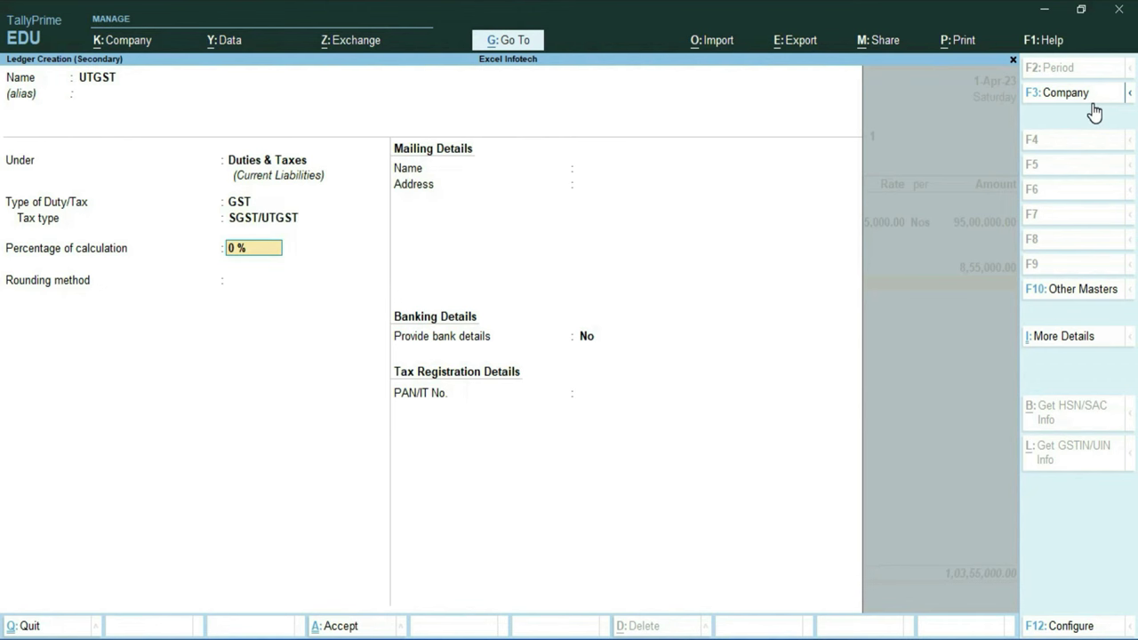
key(Return)
key(Return)
key(ctrl+a)
key(Return)
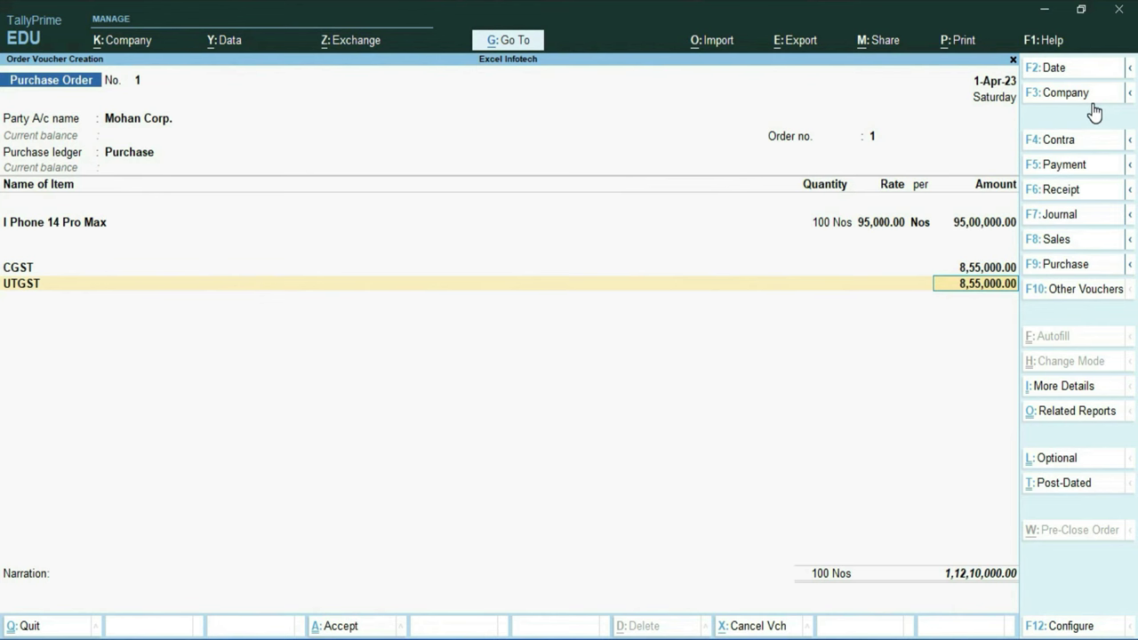
Accept the 8,55,000.00 UTGST amount, add narration 'We ordered Mohan Corporation for 100 pcs iPhone 14 Pro Max', and save.
key(Return)
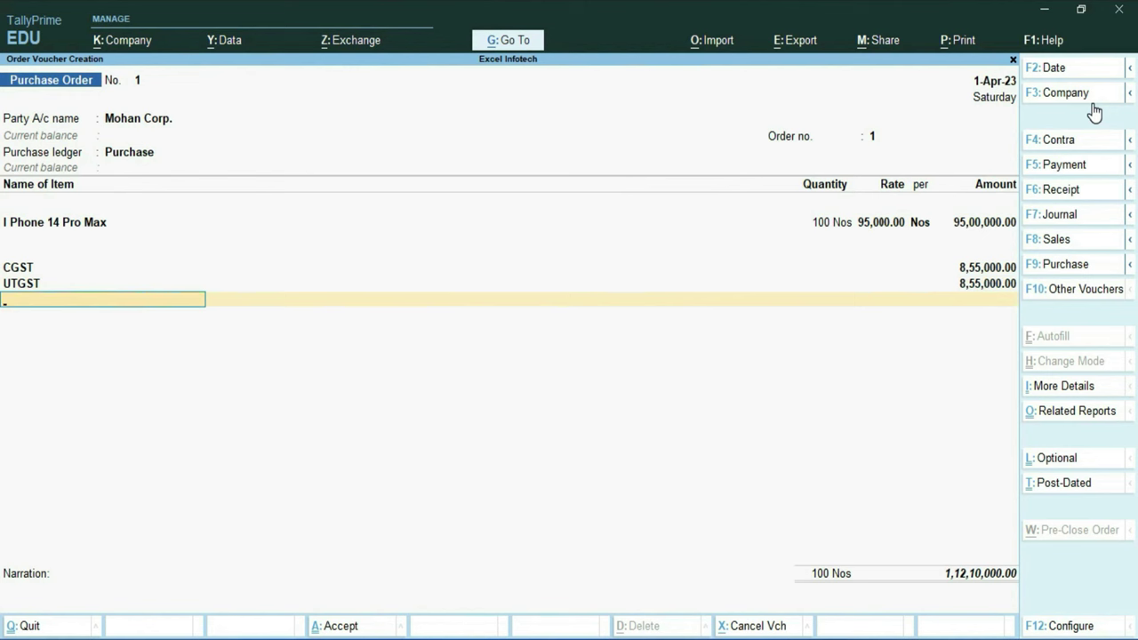
key(Return)
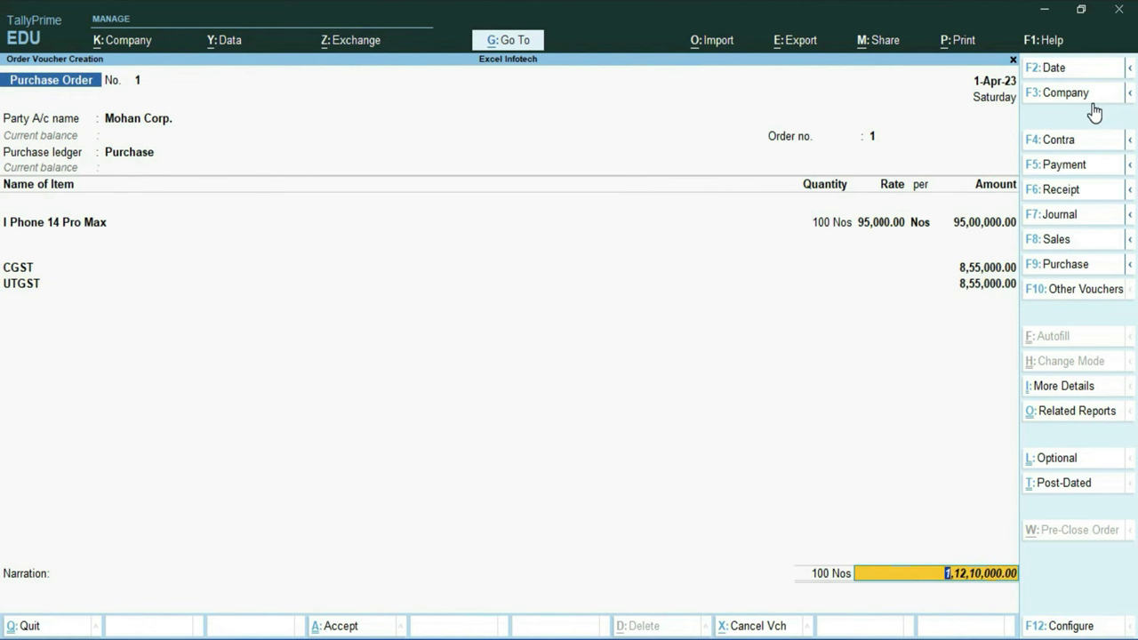
key(Return)
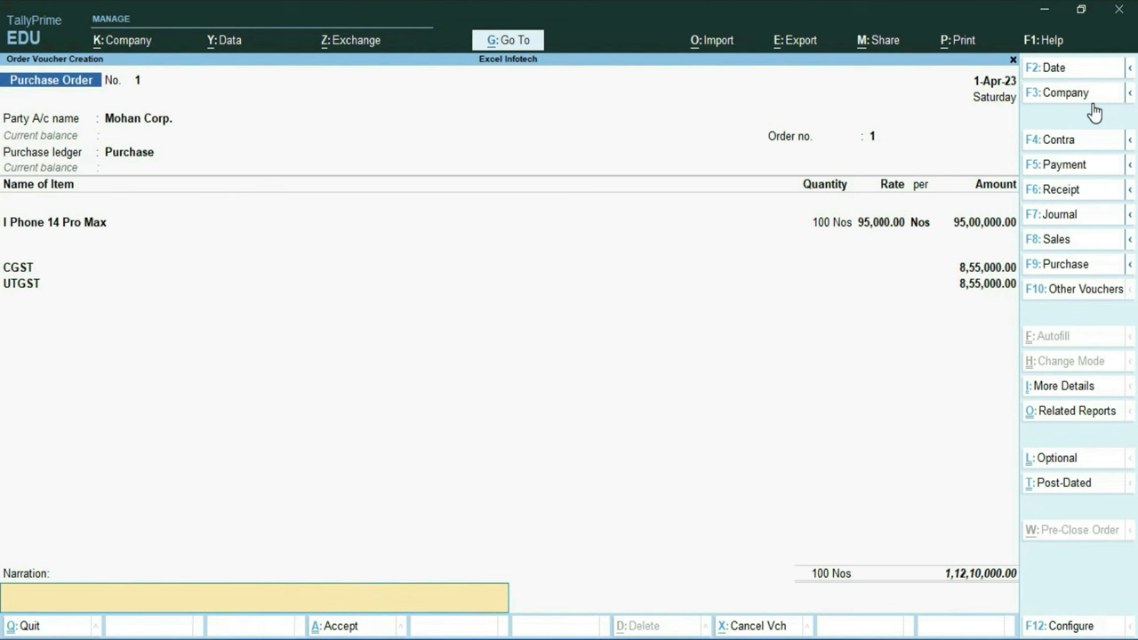
text(We ordered Mohan Corporation for 100 pcs iPhone 14 Pro Max)
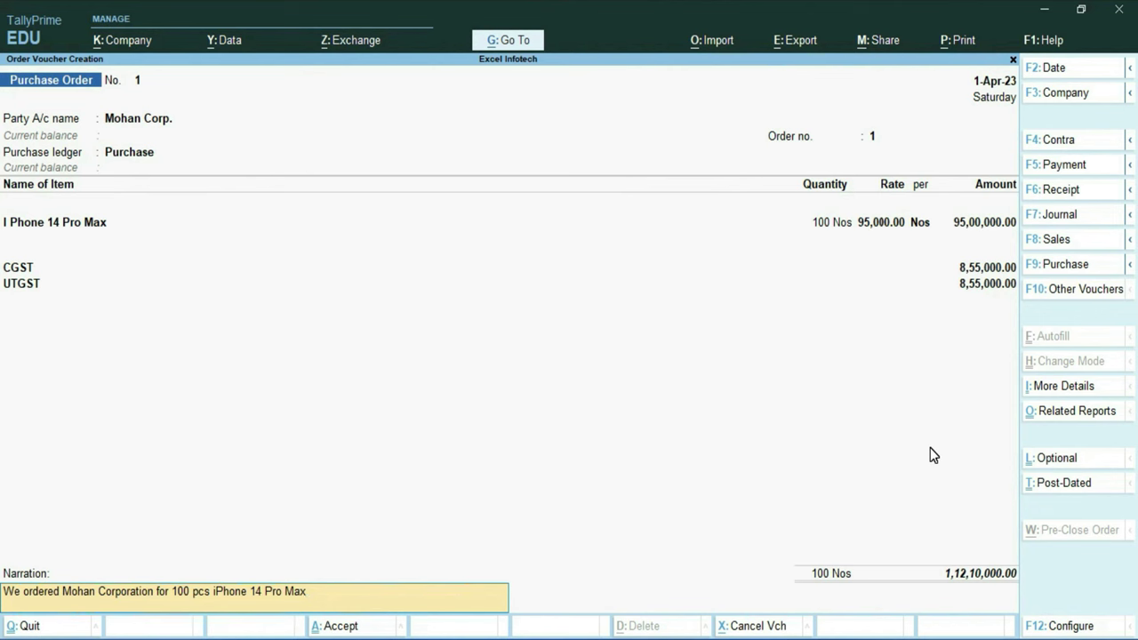
key(Return)
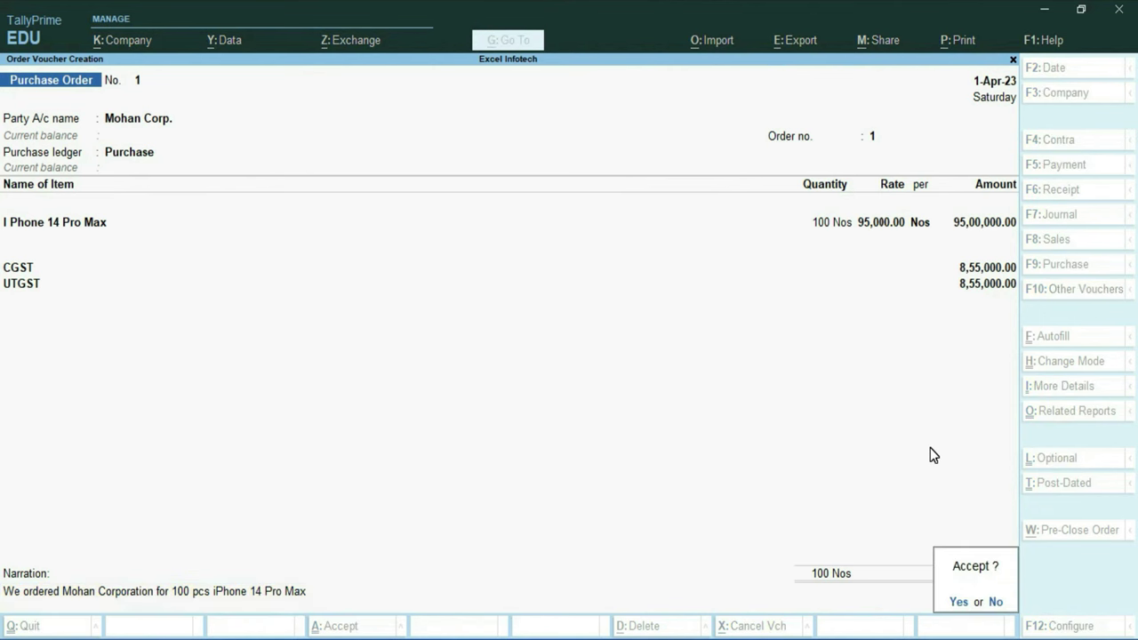
key(Return)
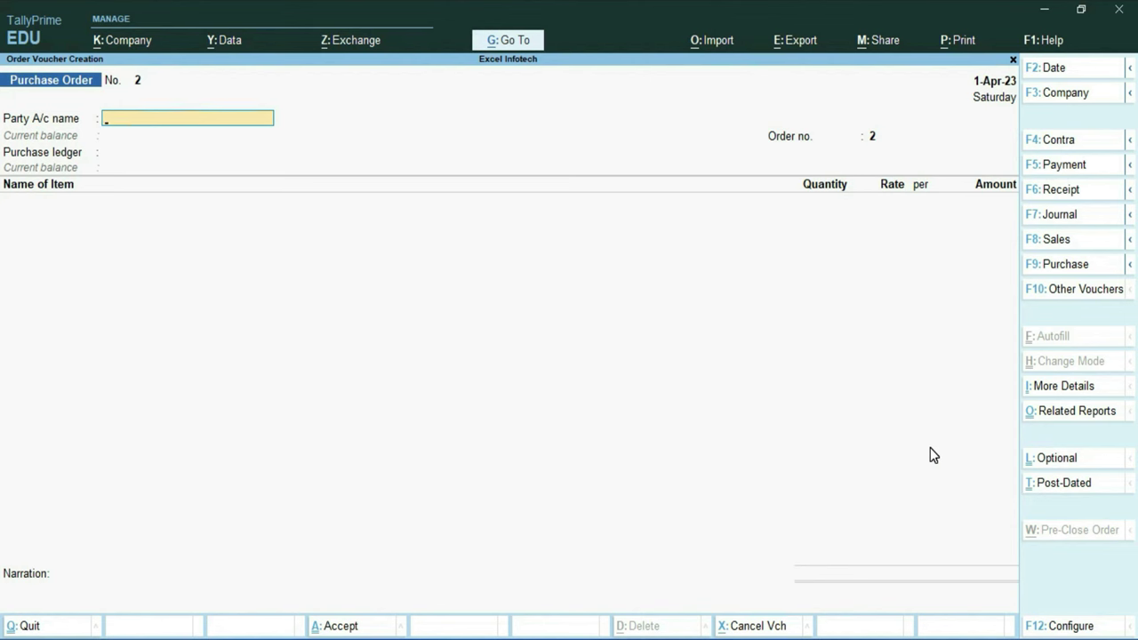
Leave the blank order, view the Balance Sheet's Current Liabilities, then return to voucher entry.
key(Escape)
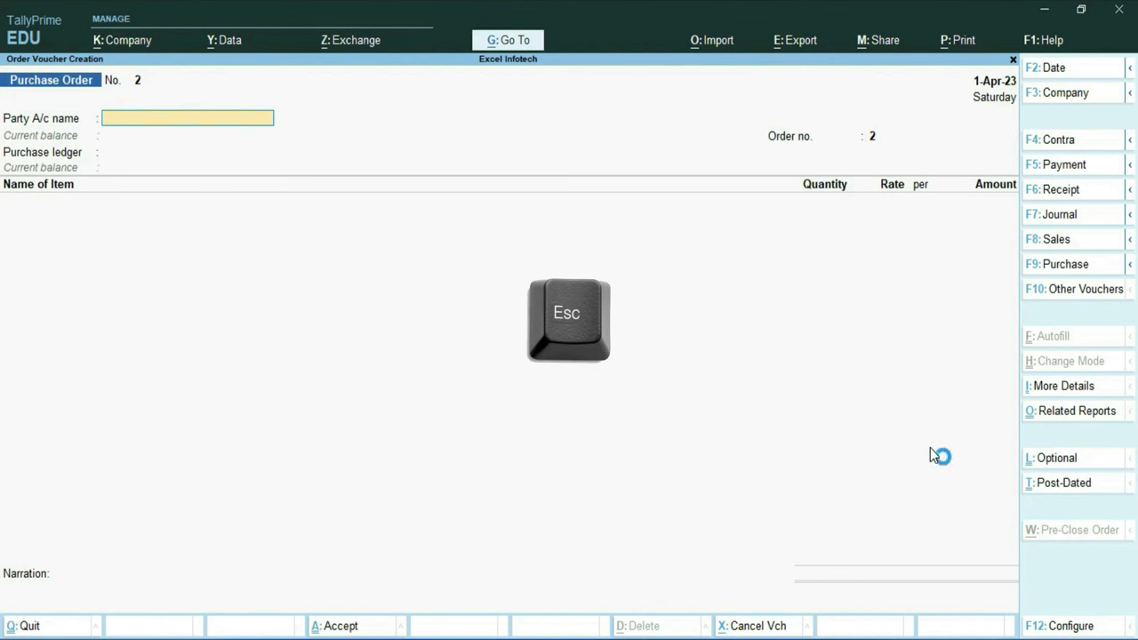
key(Escape)
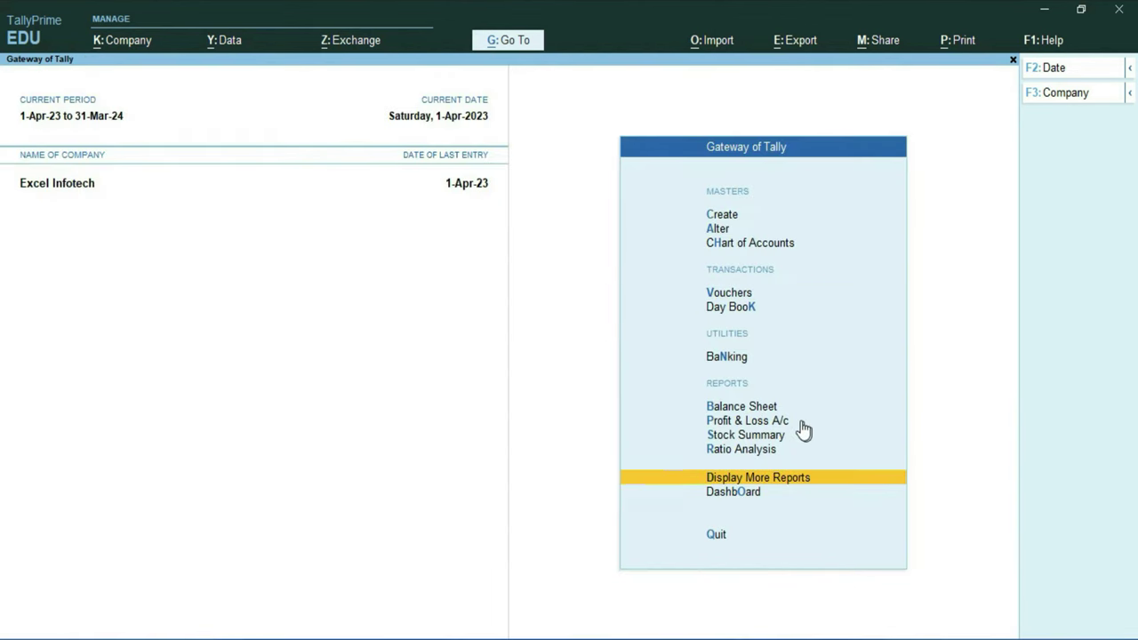
click(749, 408)
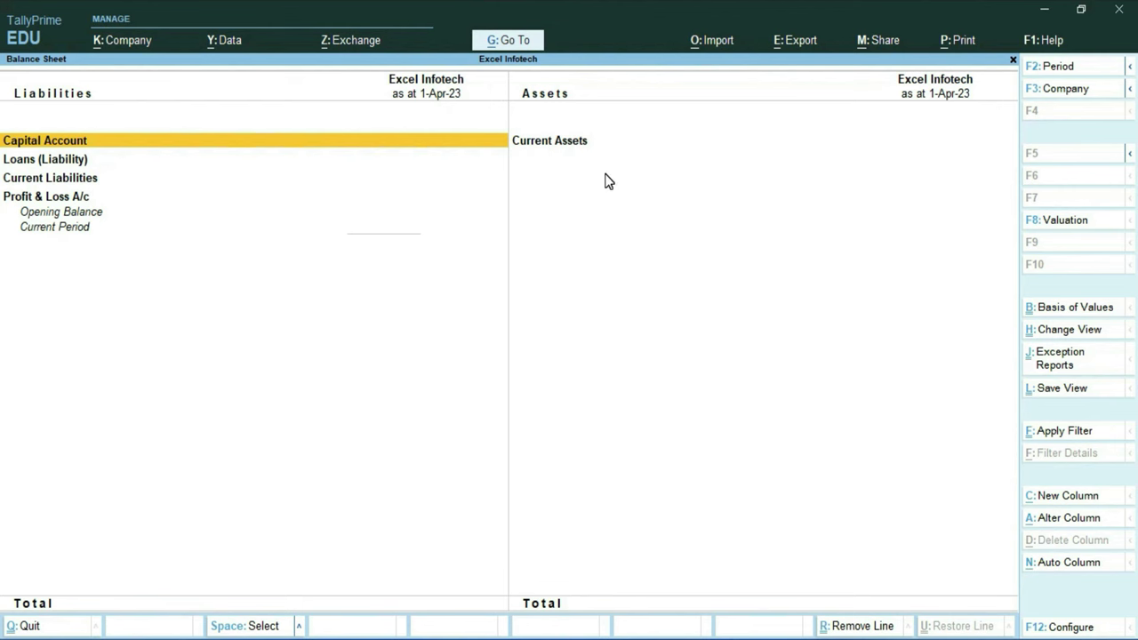
click(59, 181)
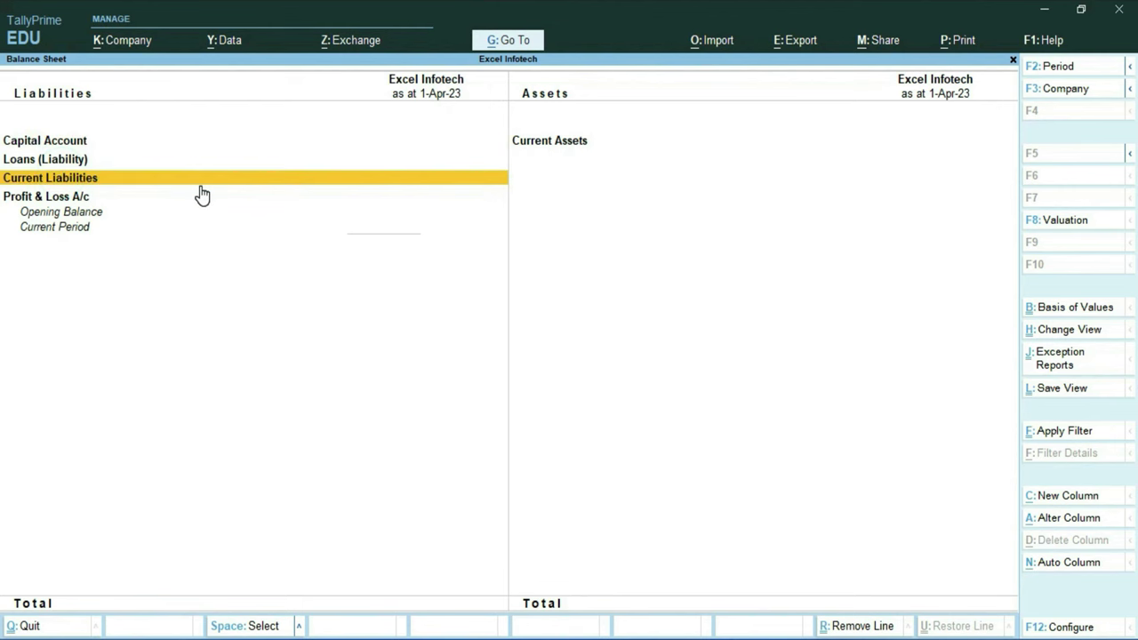
key(Escape)
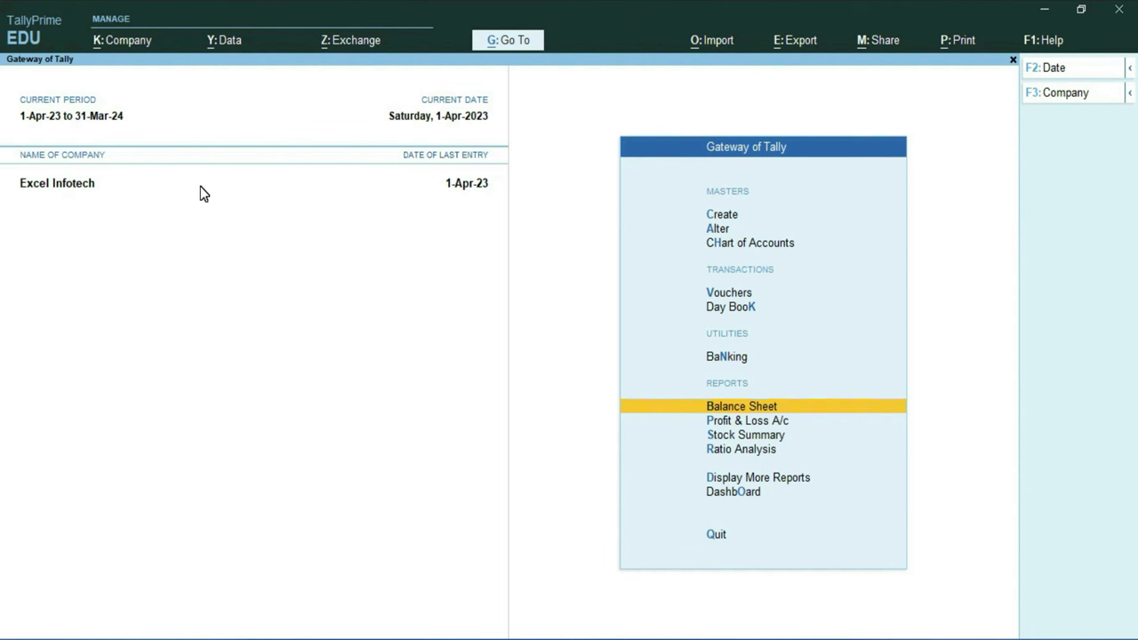
key(Up)
key(Up)
key(Up)
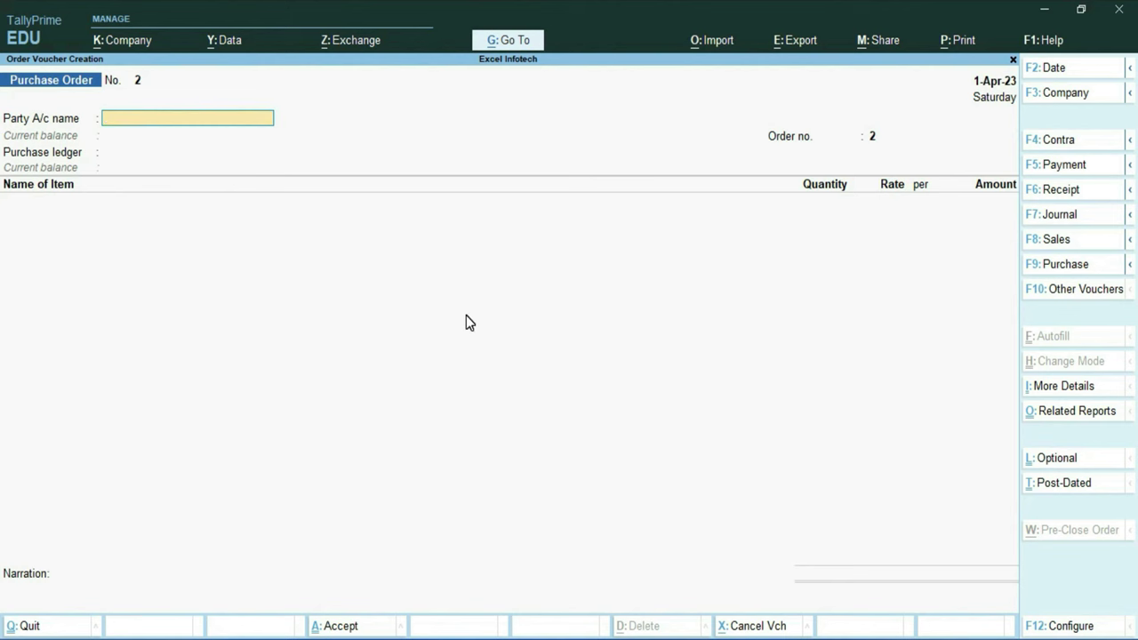
Show inactive voucher types, select Receipt Note, and activate it.
click(1087, 293)
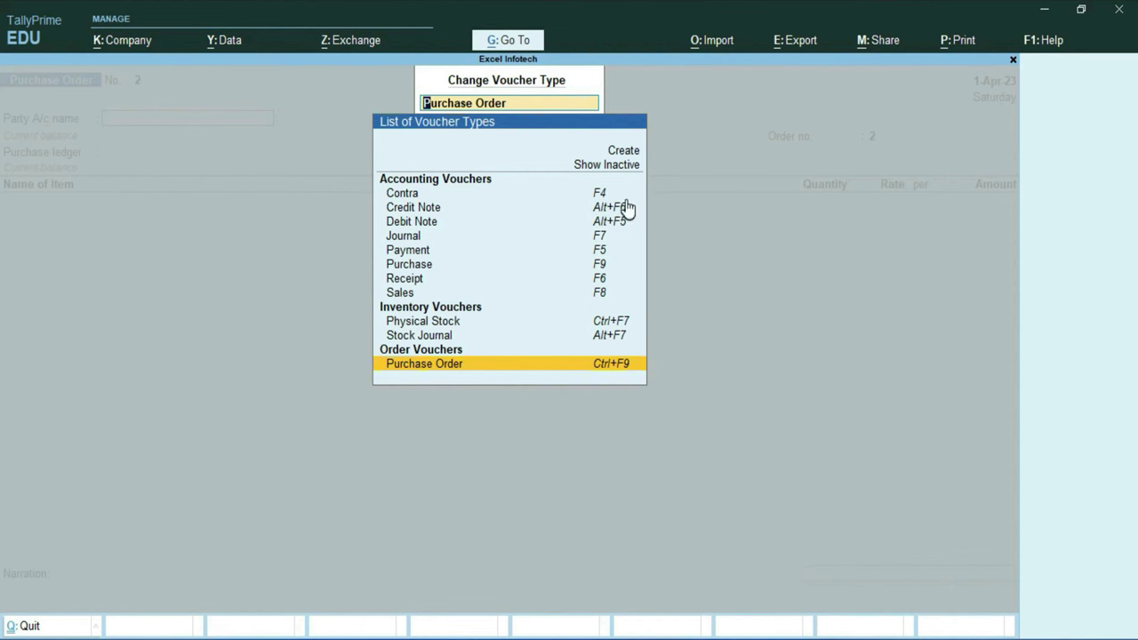
click(604, 165)
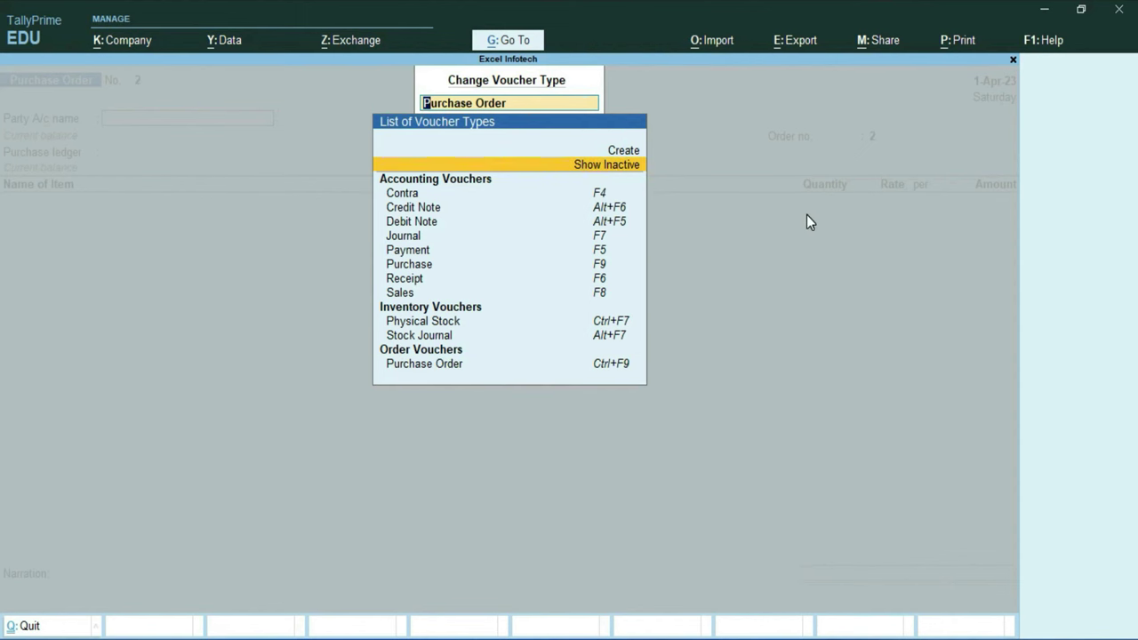
key(Return)
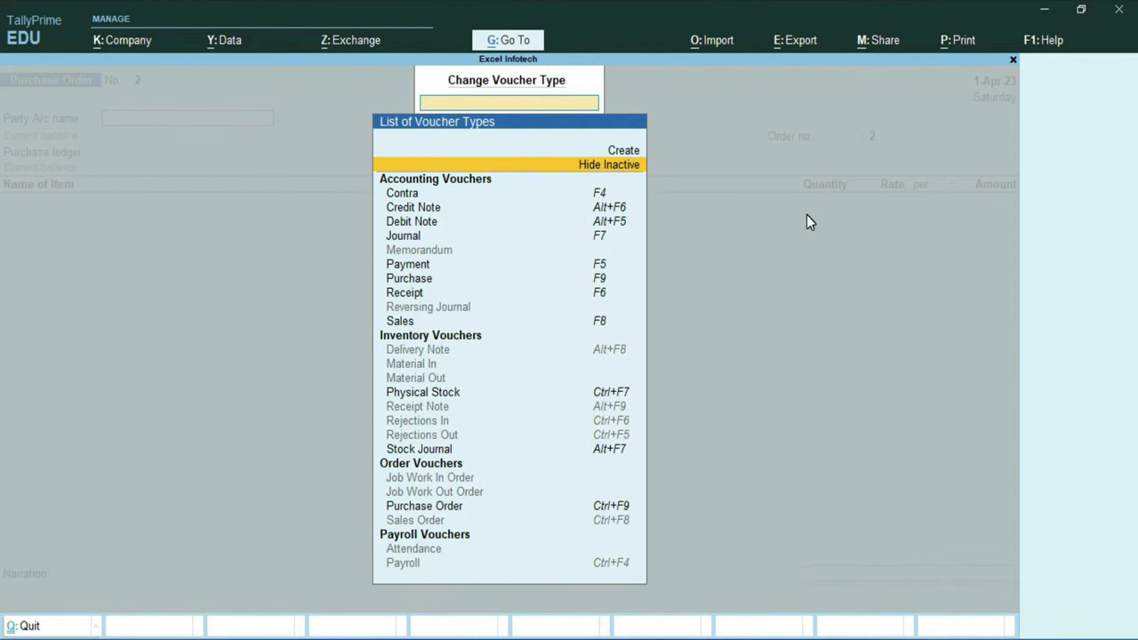
text(Rec)
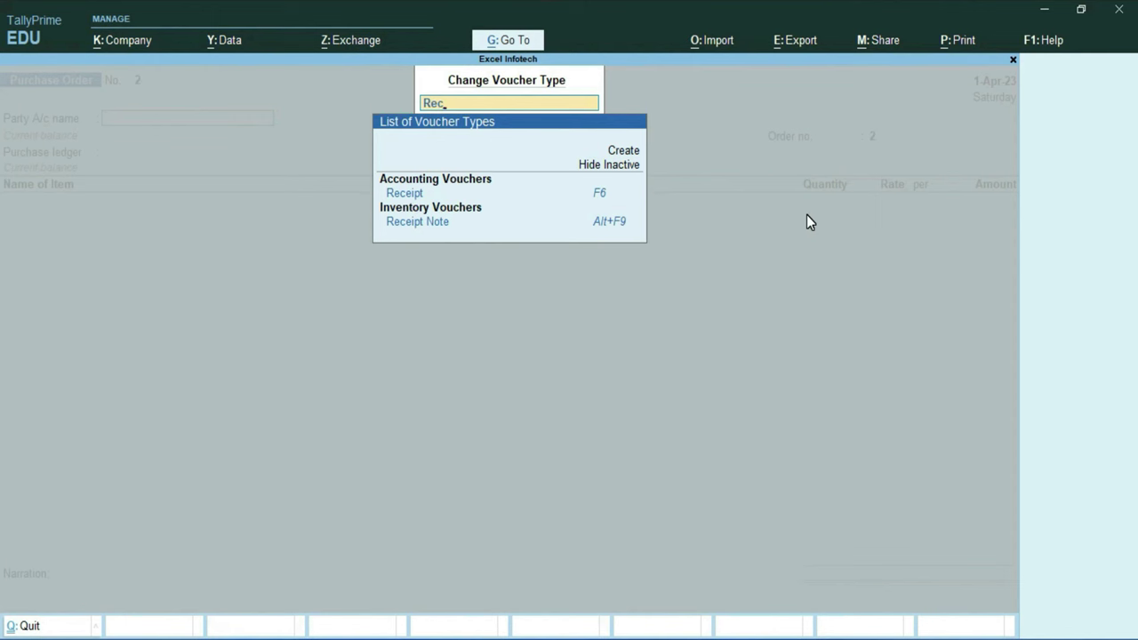
click(424, 224)
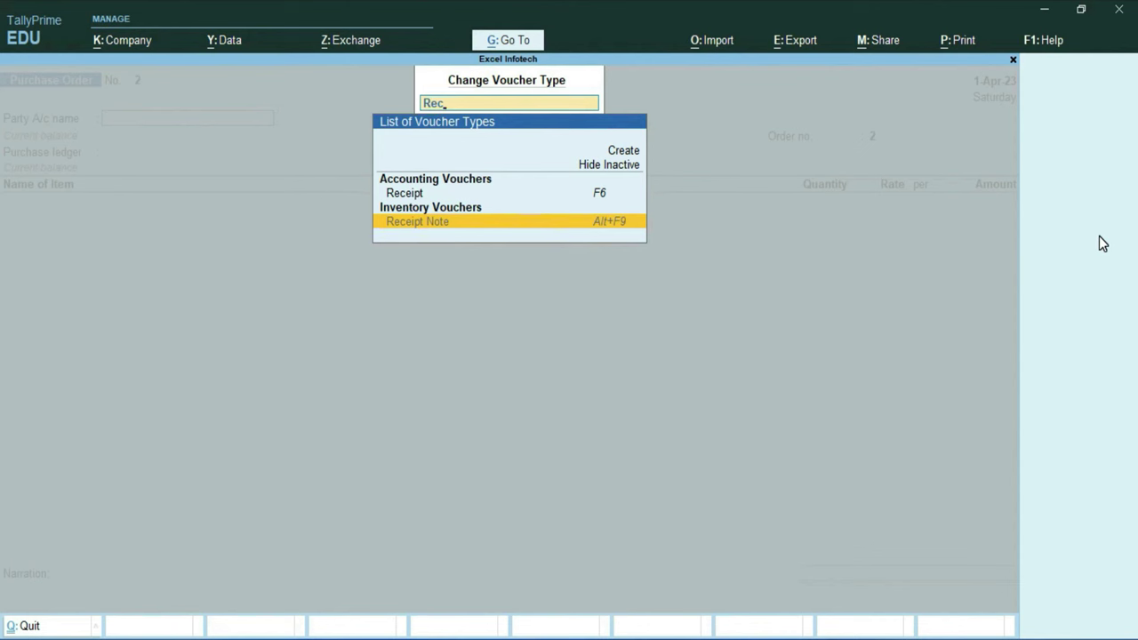
key(Return)
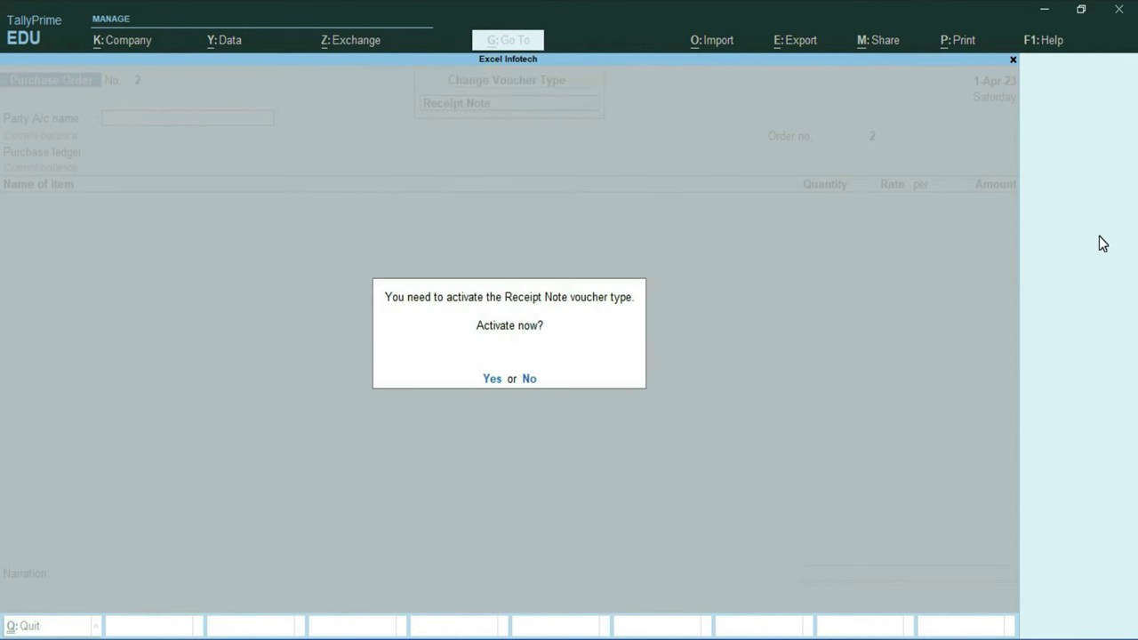
key(y)
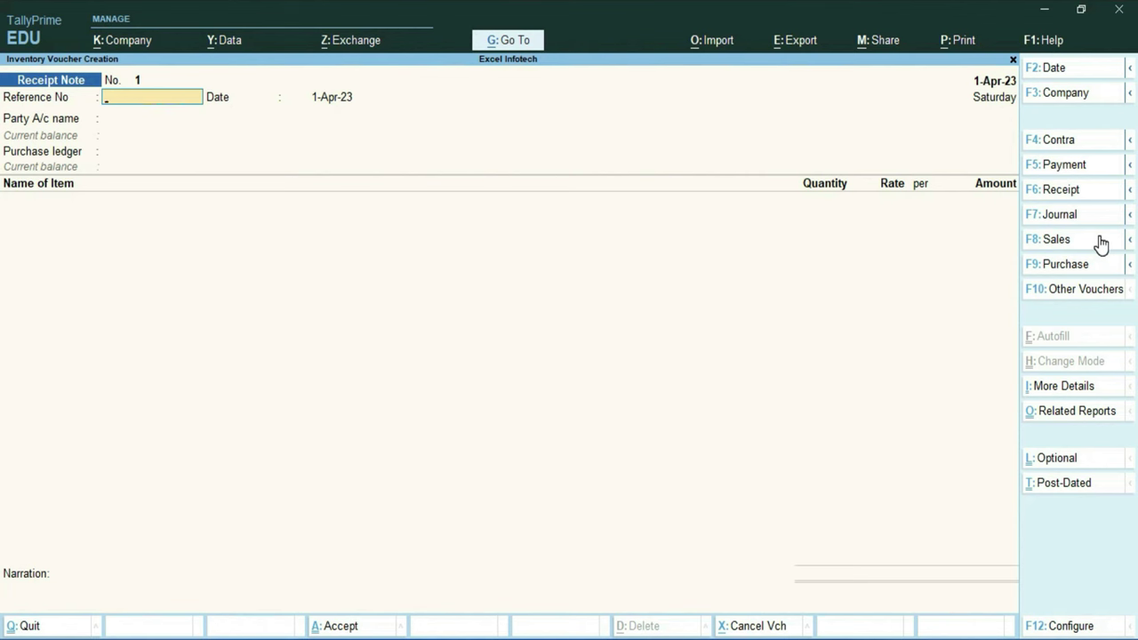
Set the supplier as party account and link the receipt to purchase order 1.
key(Return)
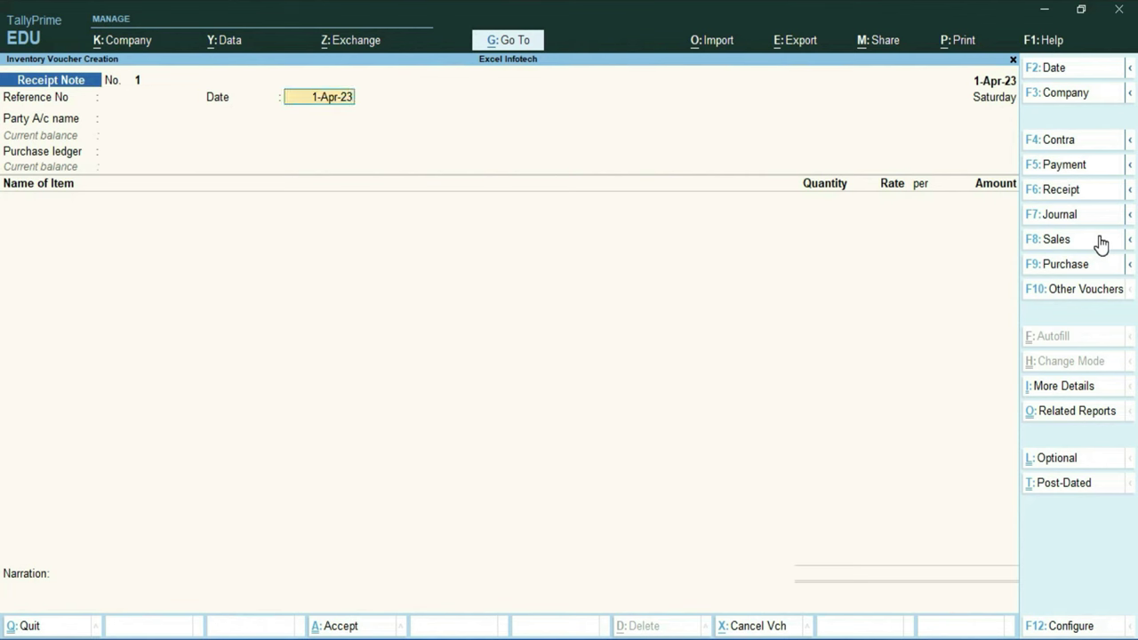
key(Return)
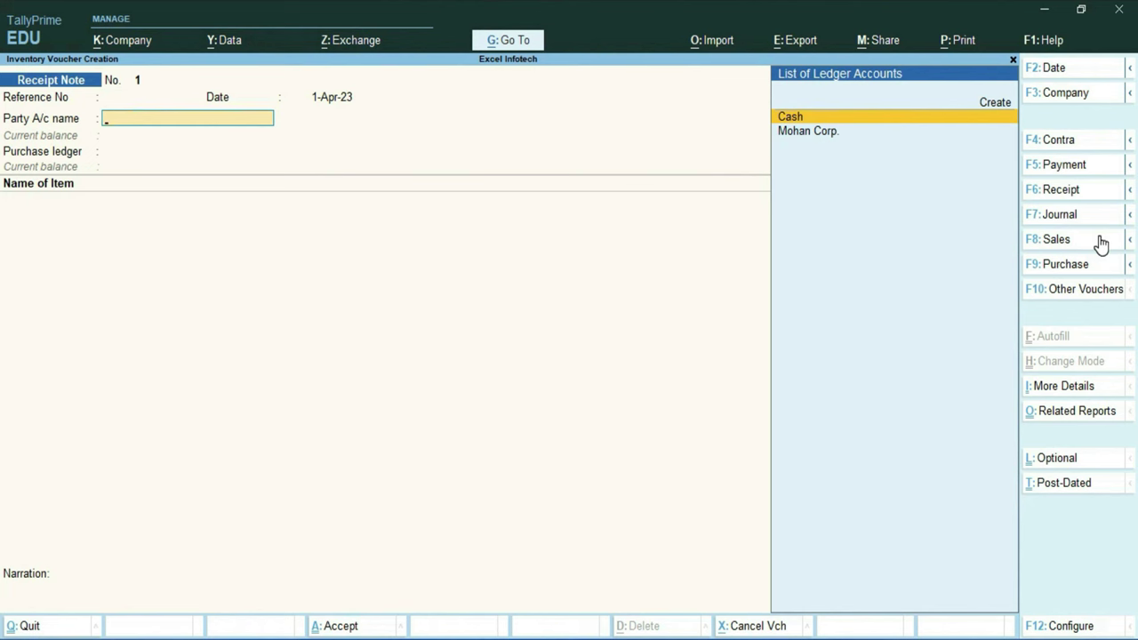
key(Down)
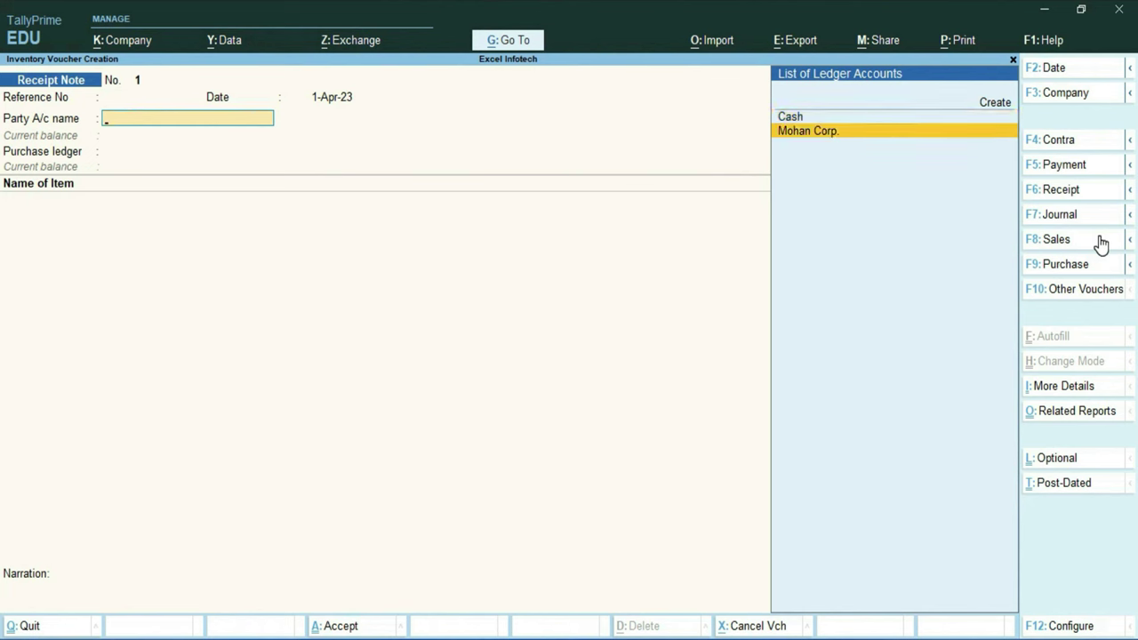
key(Return)
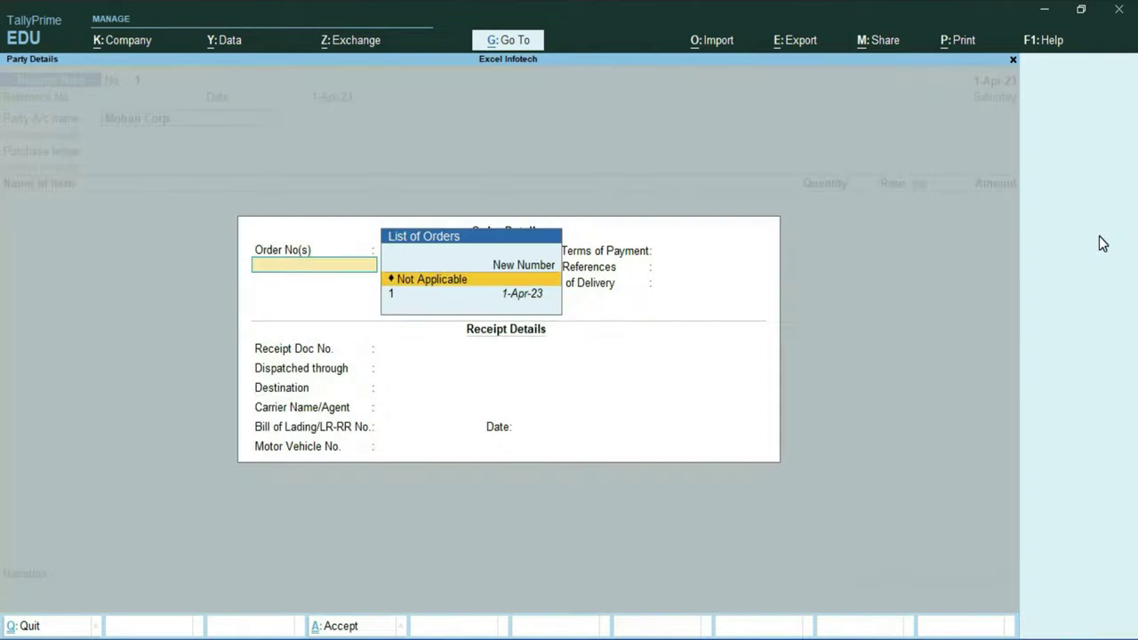
key(Down)
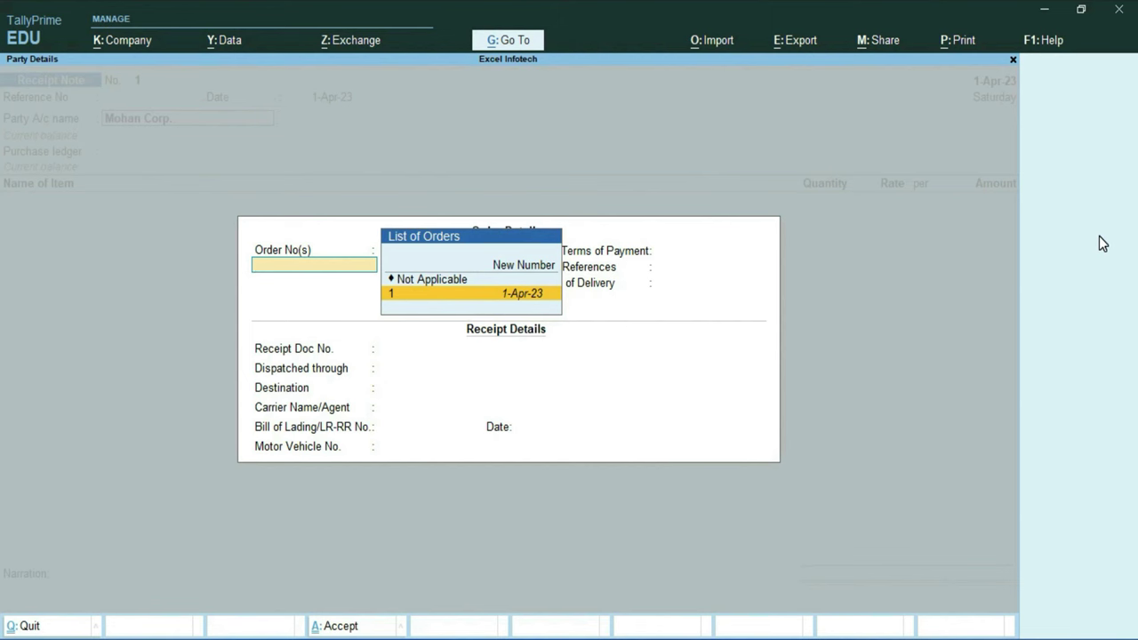
key(Return)
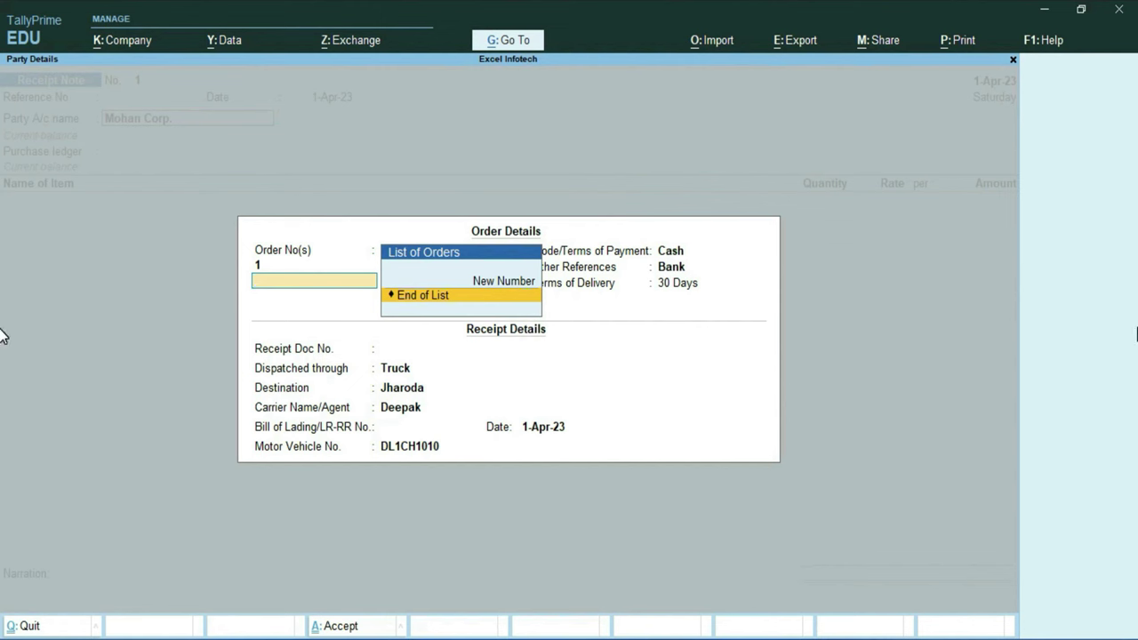
key(Return)
key(Return)
key(Return)
key(Return)
key(Return)
key(Return)
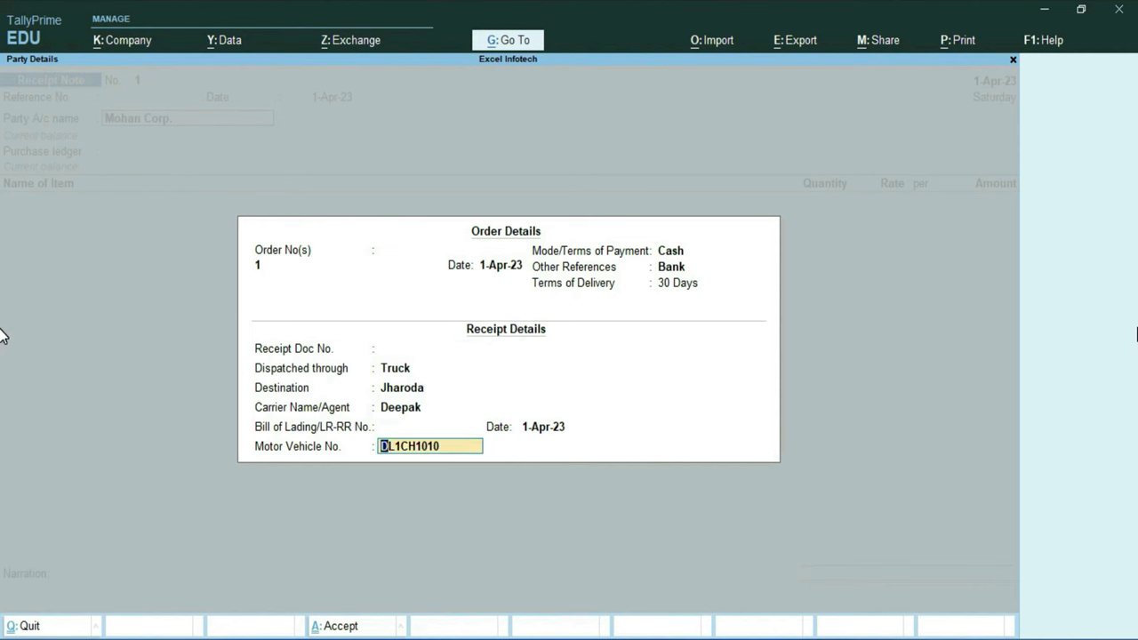
Pass through dispatch and party details, keeping Regular GST registration and the Purchase ledger.
click(392, 350)
key(Return)
key(Return)
key(Return)
key(Return)
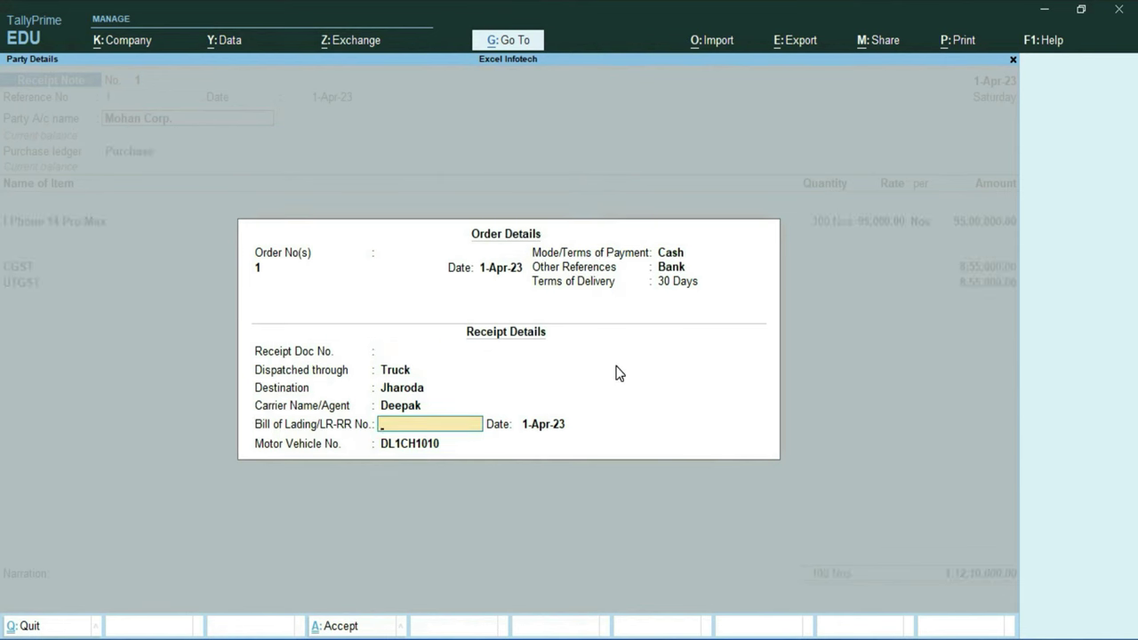
key(Return)
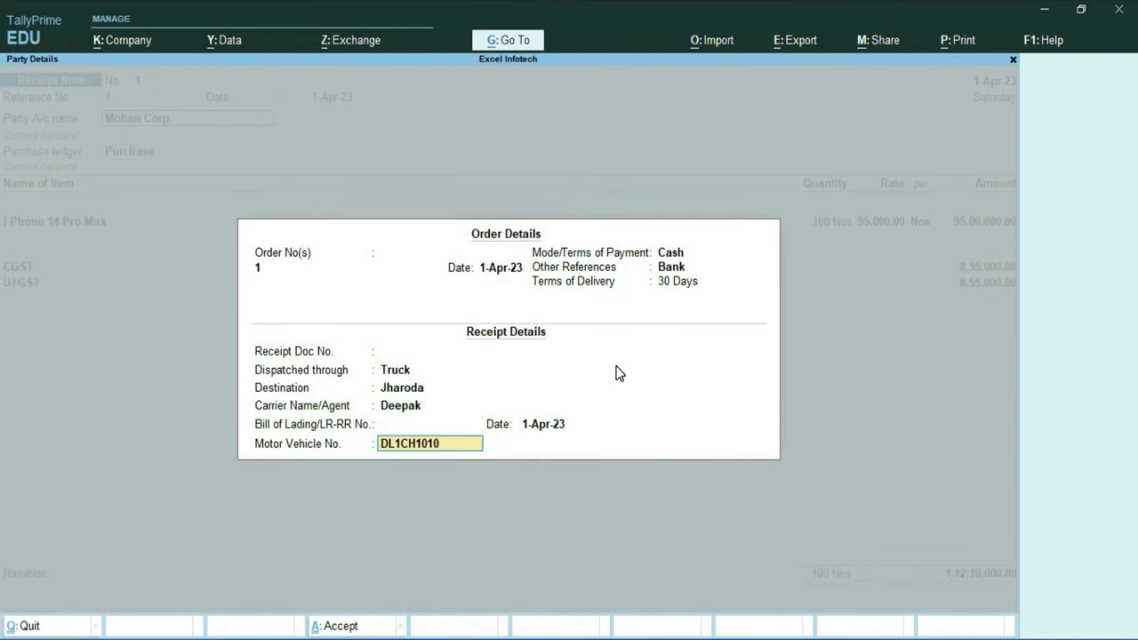
key(Return)
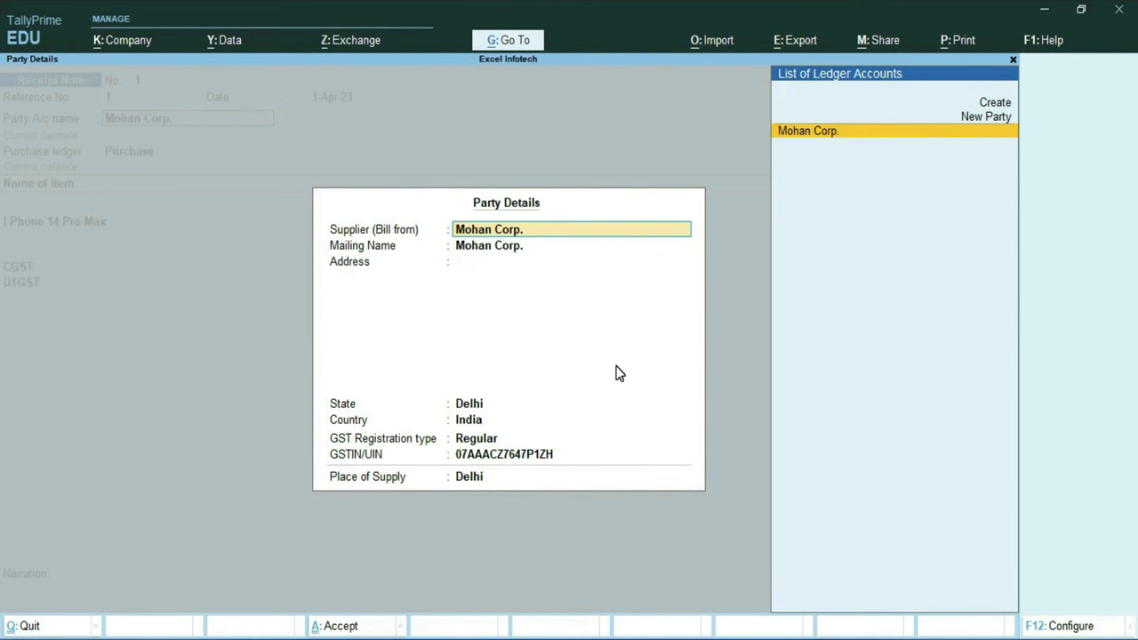
key(Return)
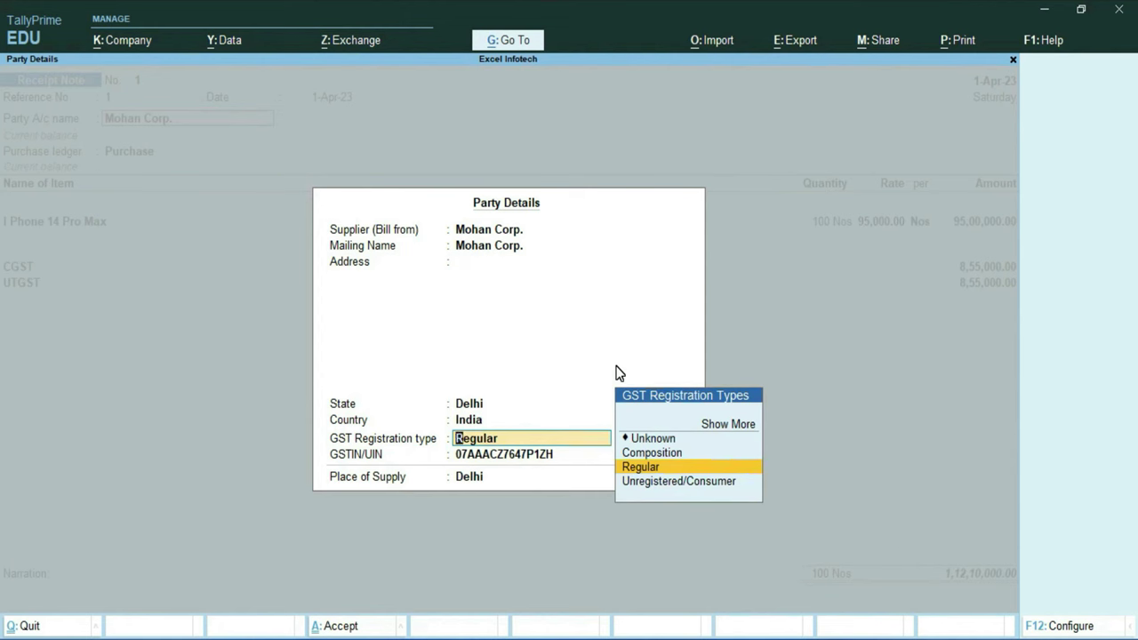
key(Return)
key(Return)
key(Return)
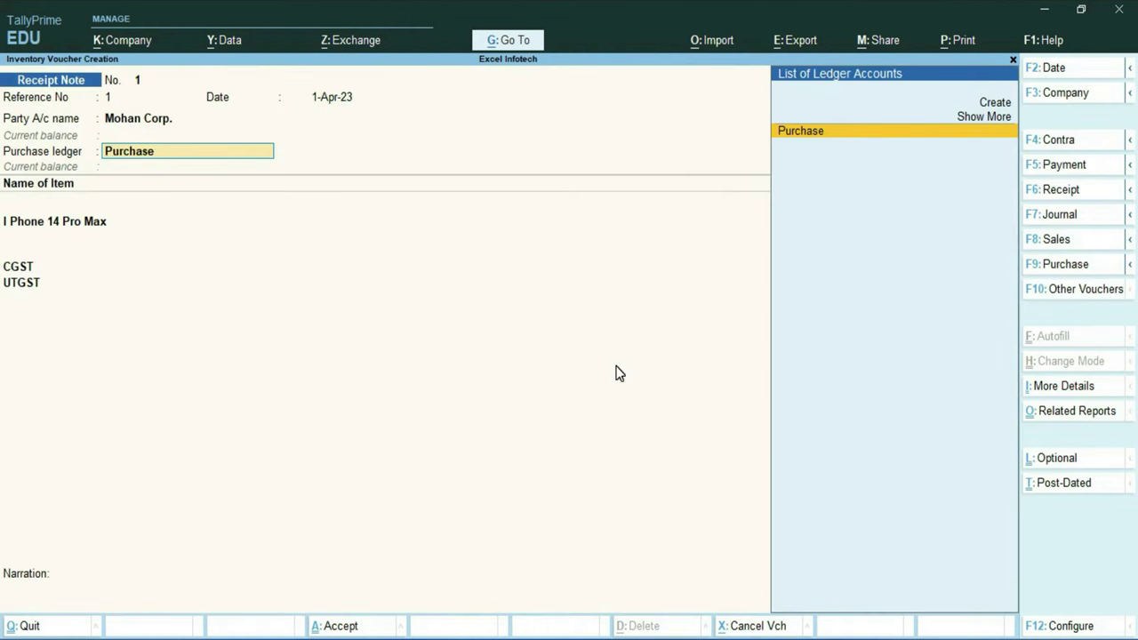
key(Return)
Allocate the iPhone line to order 1 with 90 Nos received instead of 100.
key(Return)
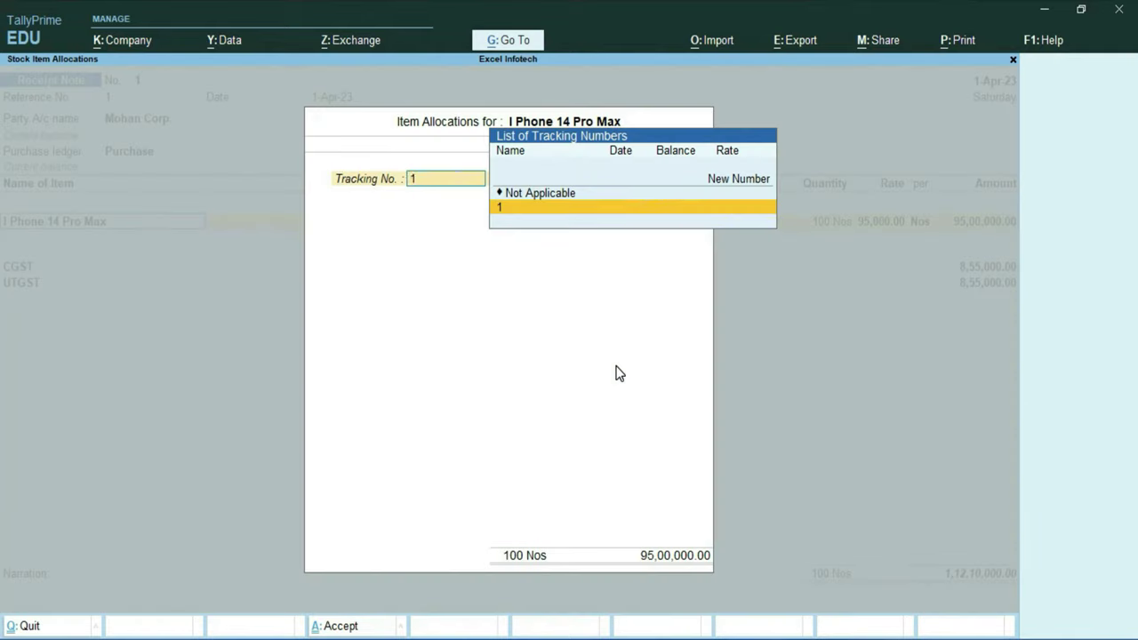
key(Return)
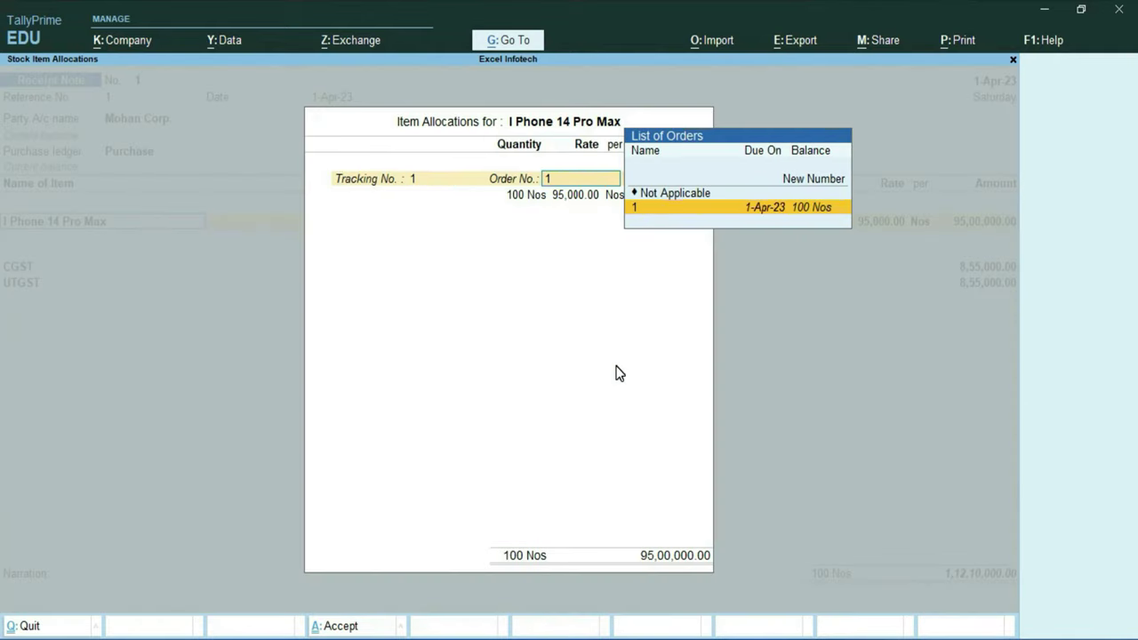
key(Return)
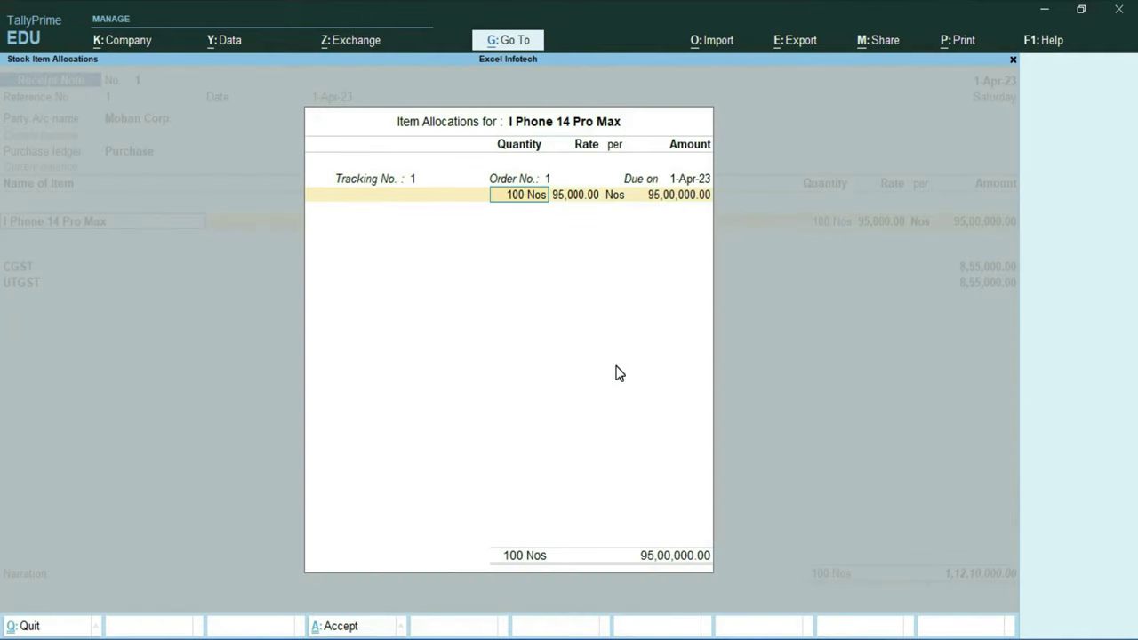
key(BackSpace)
key(BackSpace)
key(BackSpace)
key(BackSpace)
text(90)
key(Return)
key(Return)
key(Return)
key(Return)
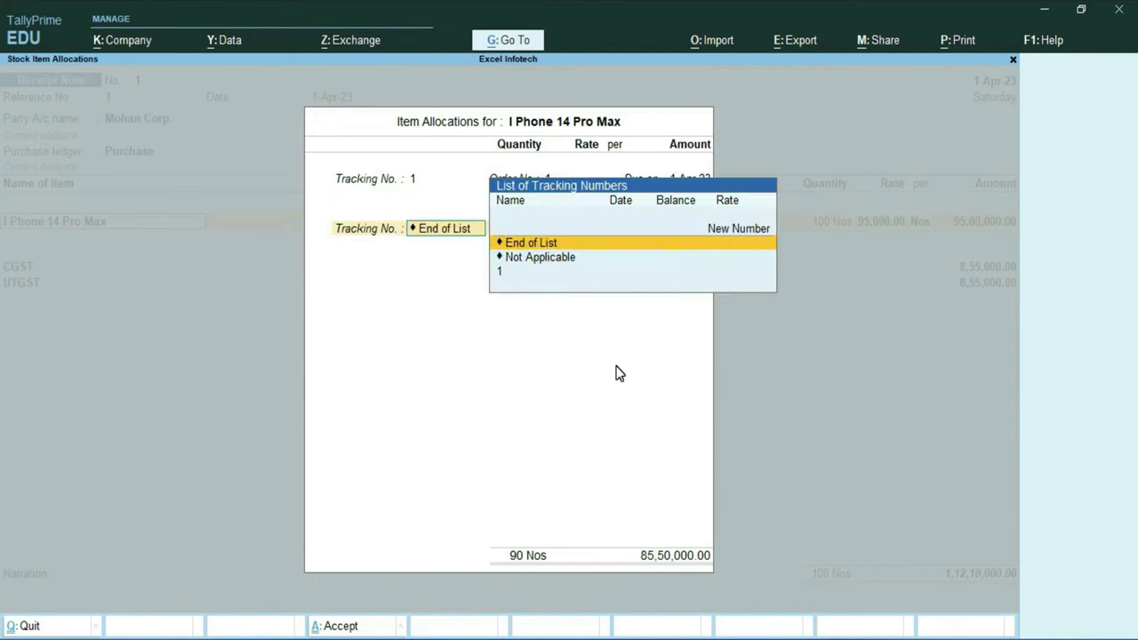
key(Return)
key(Return)
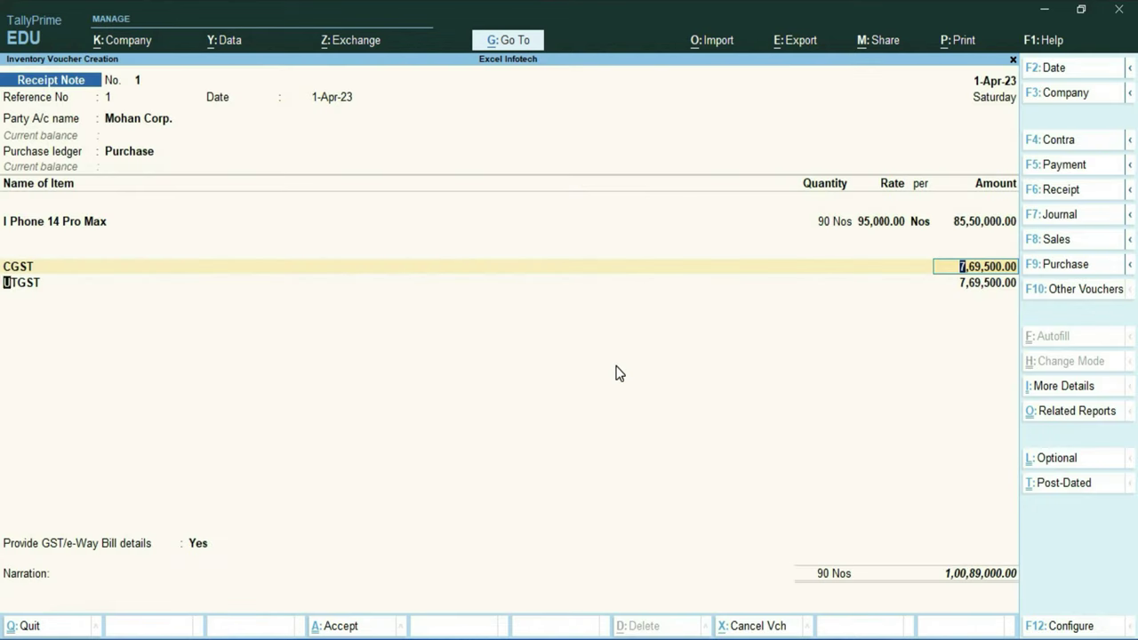
key(Return)
key(Return)
key(Return)
key(Return)
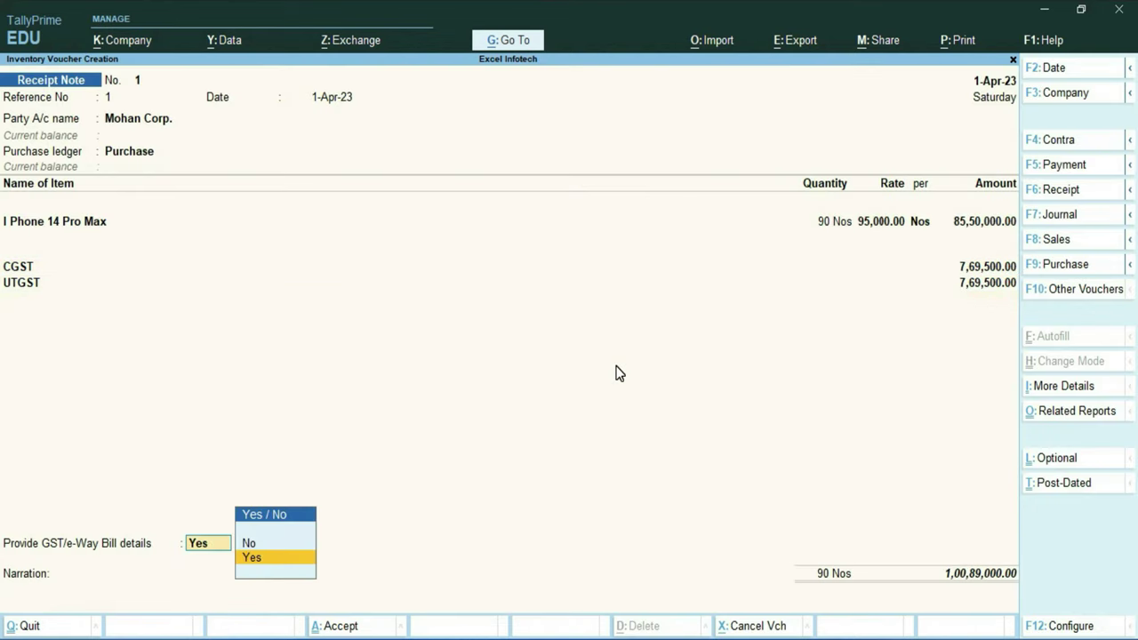
Decline GST/e-Way Bill details, leave narration blank, and save Receipt Note No. 1.
key(Up)
key(Return)
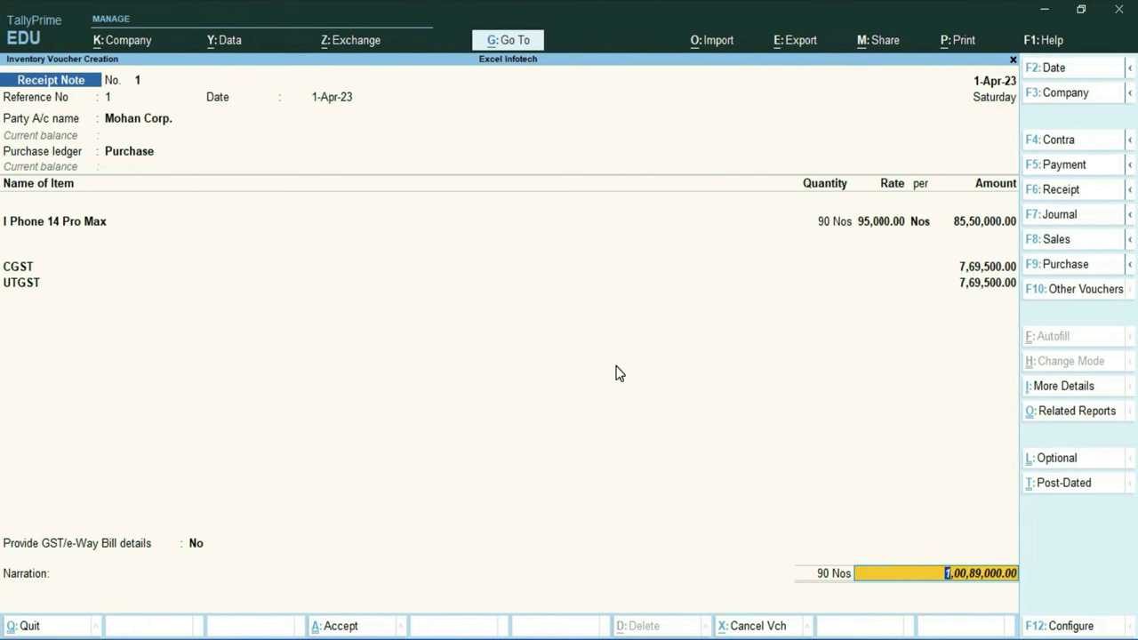
key(Return)
key(Return)
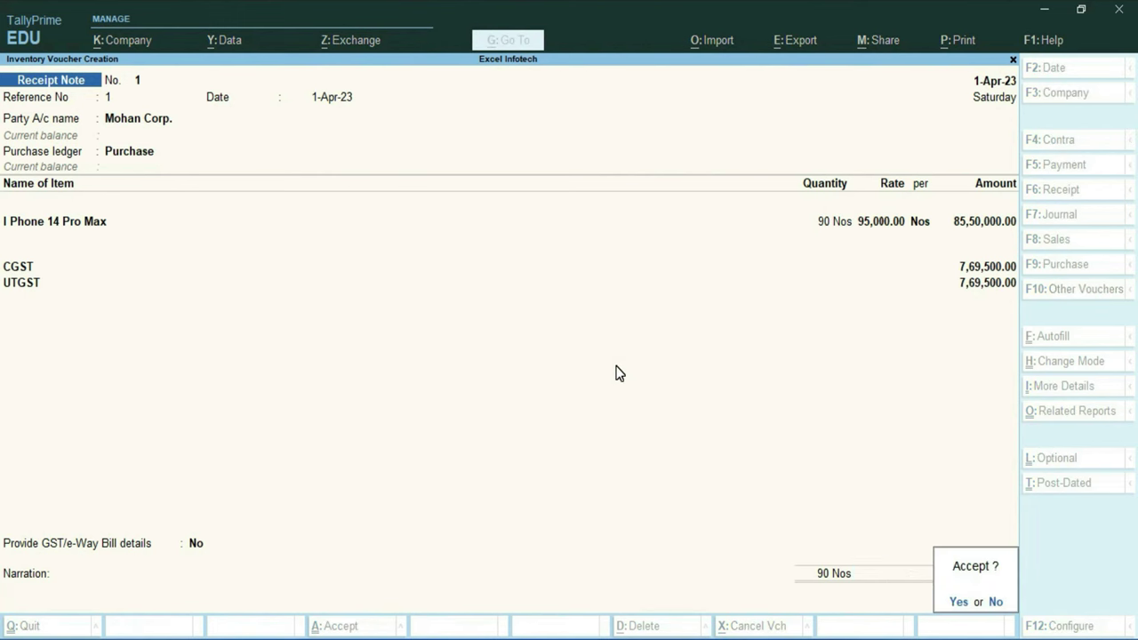
key(n)
key(Return)
key(y)
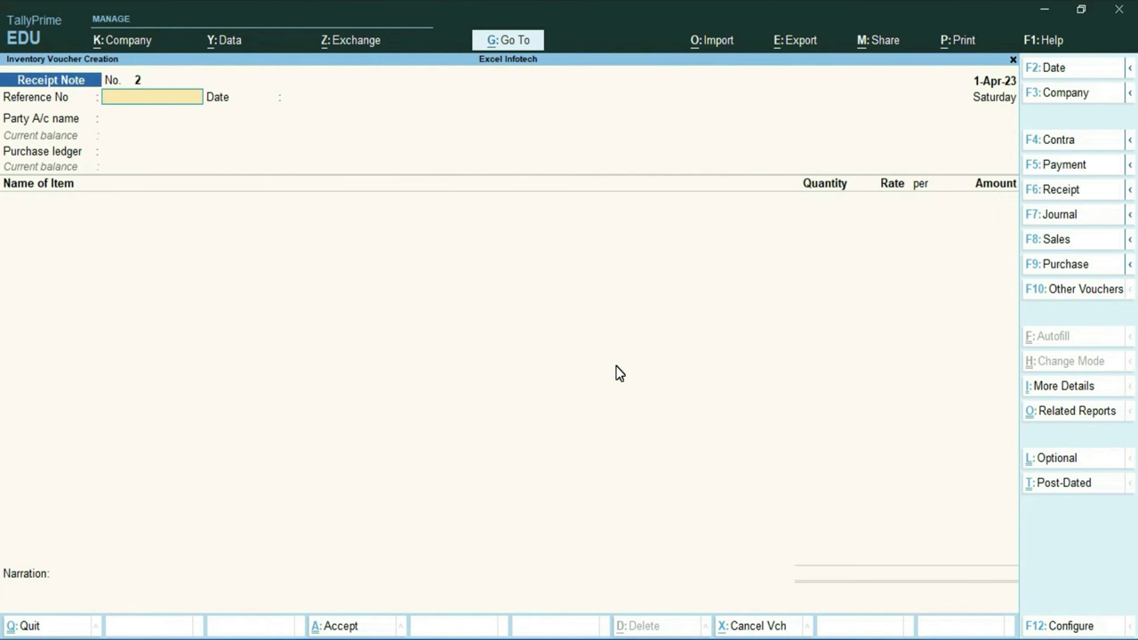
key(Escape)
Open the Balance Sheet, drill into Current Liabilities, Sundry Creditors and Current Assets stock, then exit.
key(Down)
key(Down)
key(Down)
key(Return)
key(Down)
key(Down)
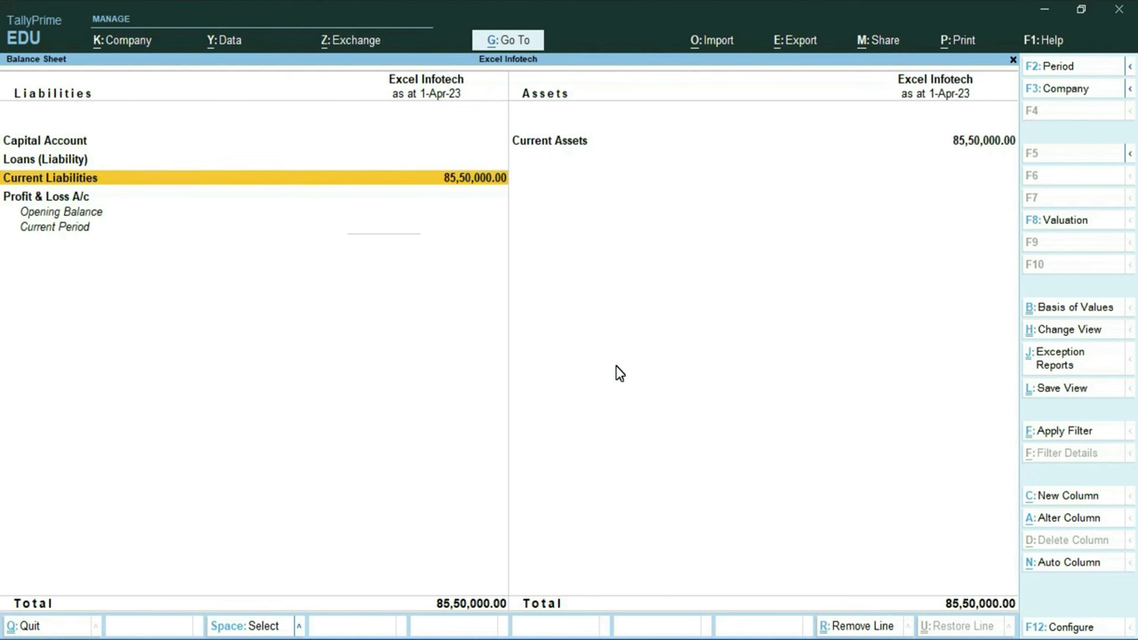
key(Return)
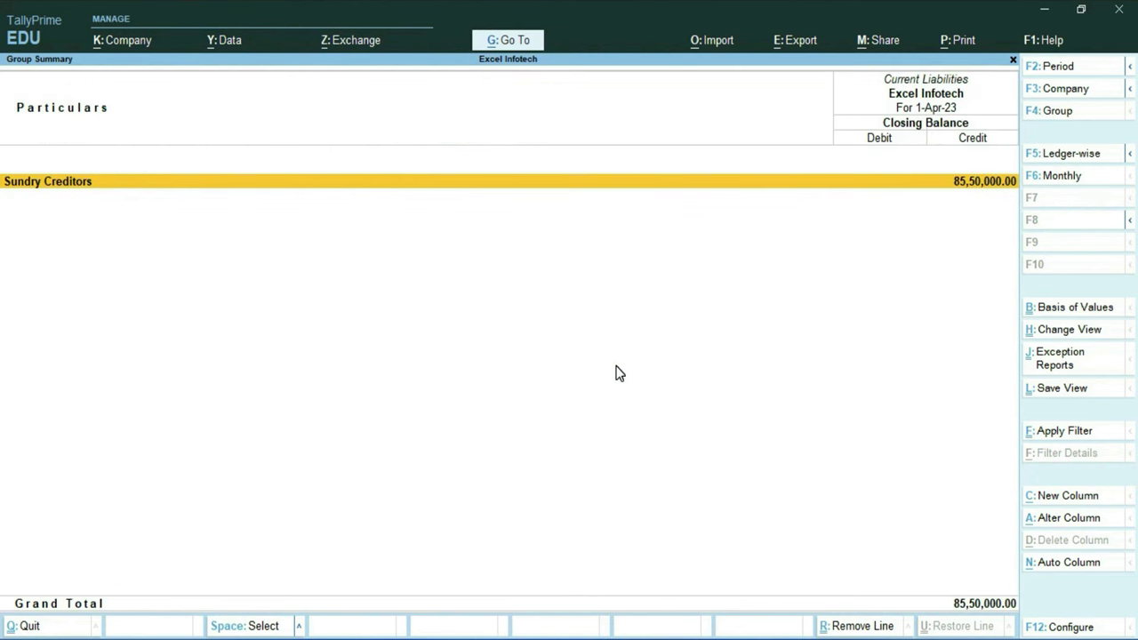
key(Return)
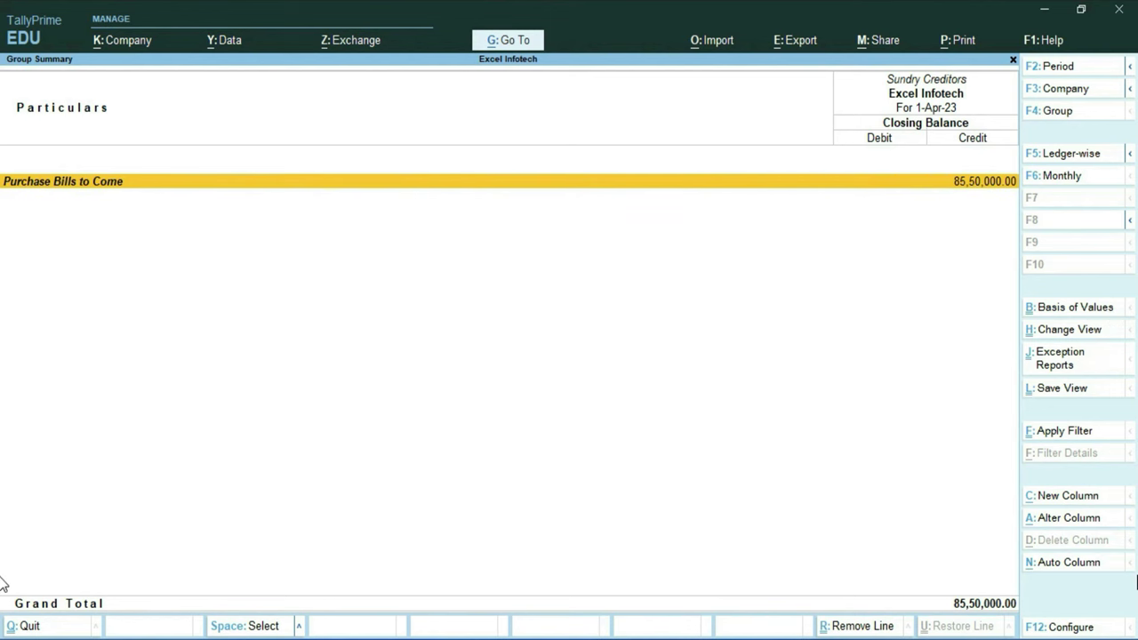
key(Escape)
key(Escape)
key(Right)
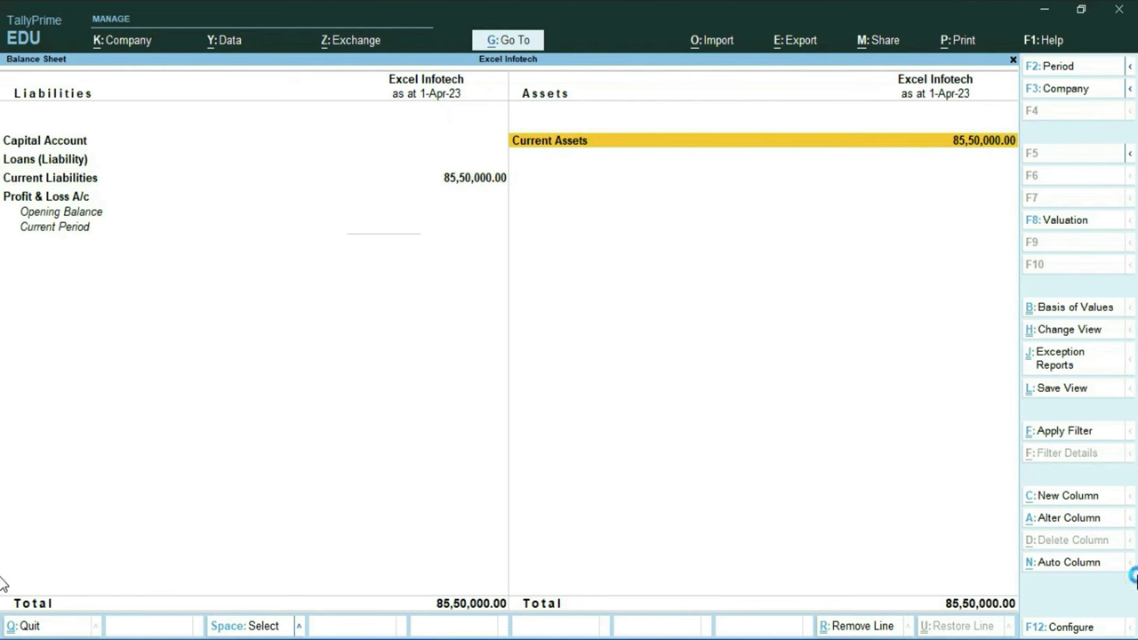
key(Return)
key(Return)
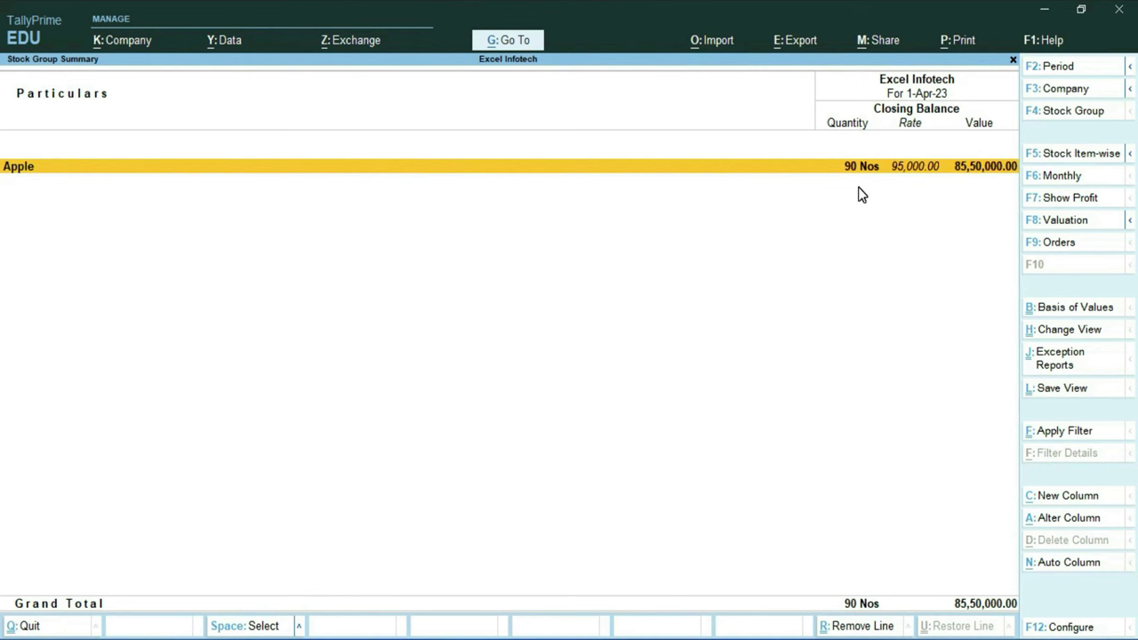
key(Escape)
key(Escape)
key(Escape)
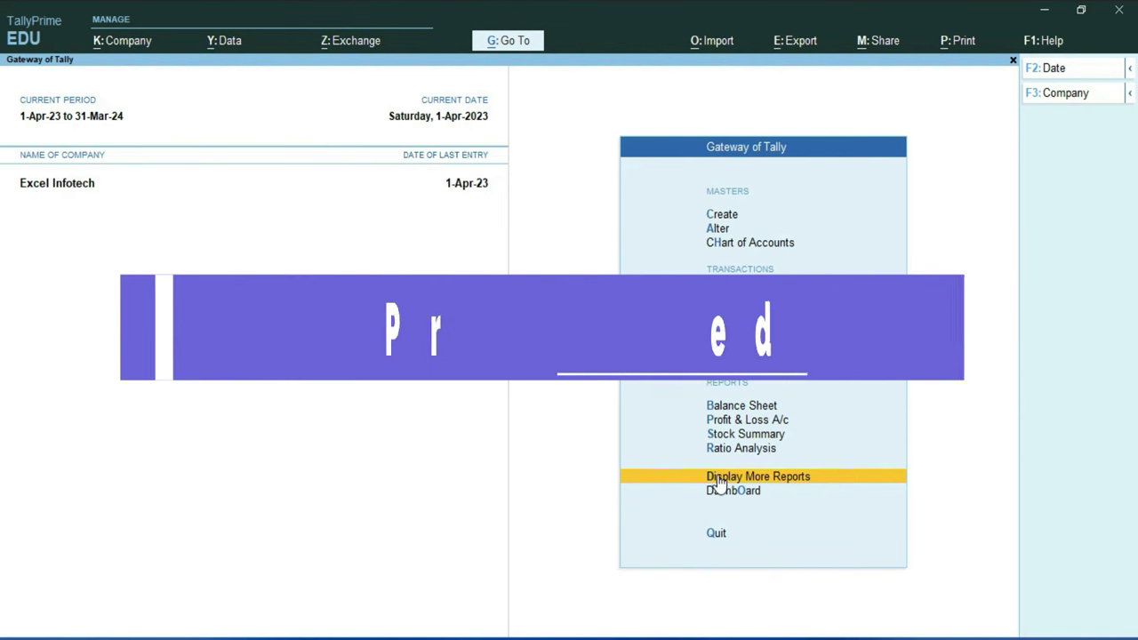
Open Purchase Order Outstandings for all orders under More Reports > Statements of Inventory.
click(800, 478)
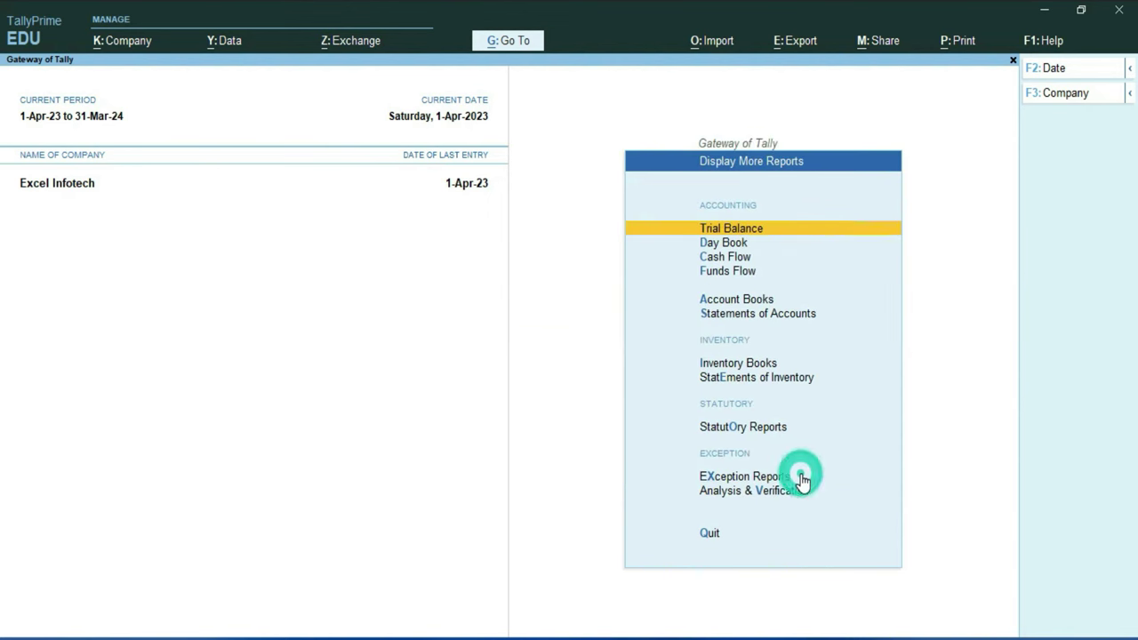
click(790, 379)
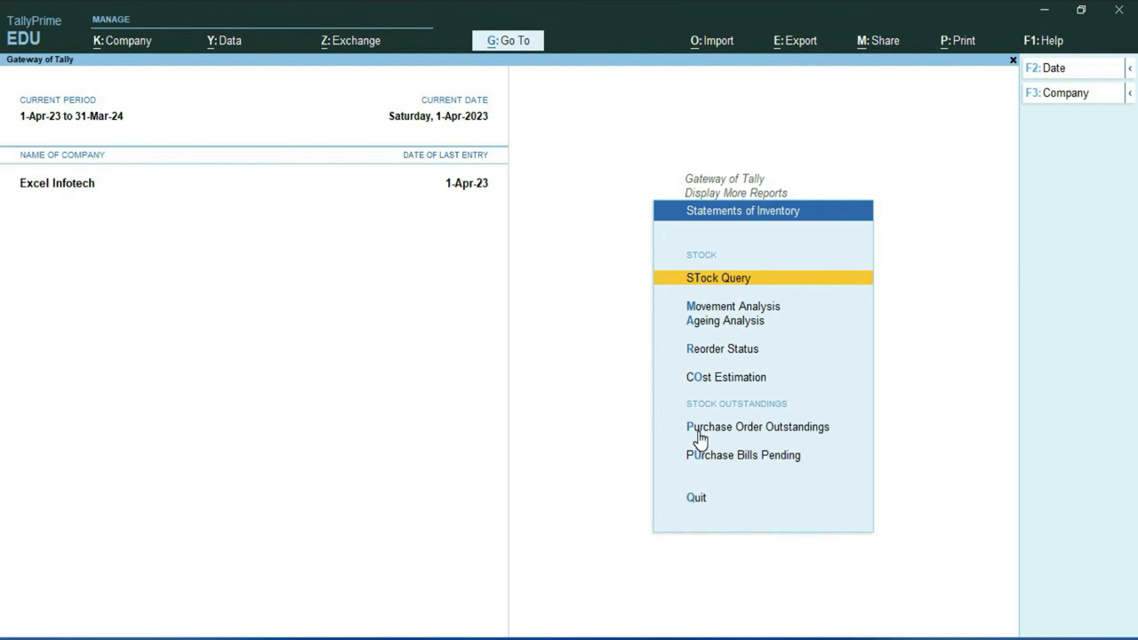
click(799, 429)
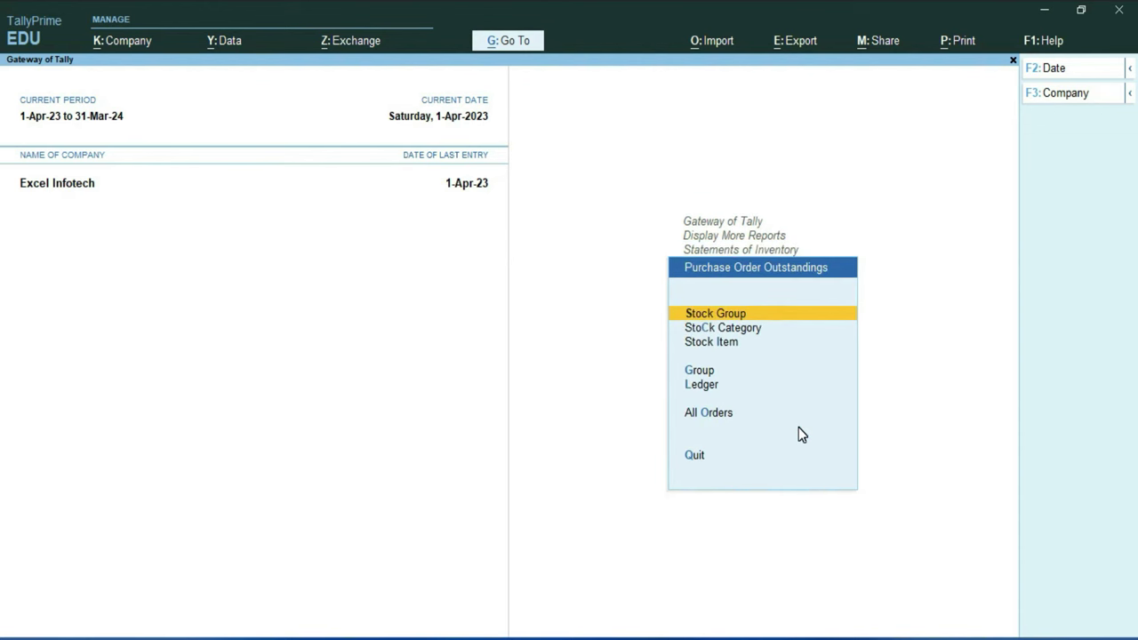
click(720, 416)
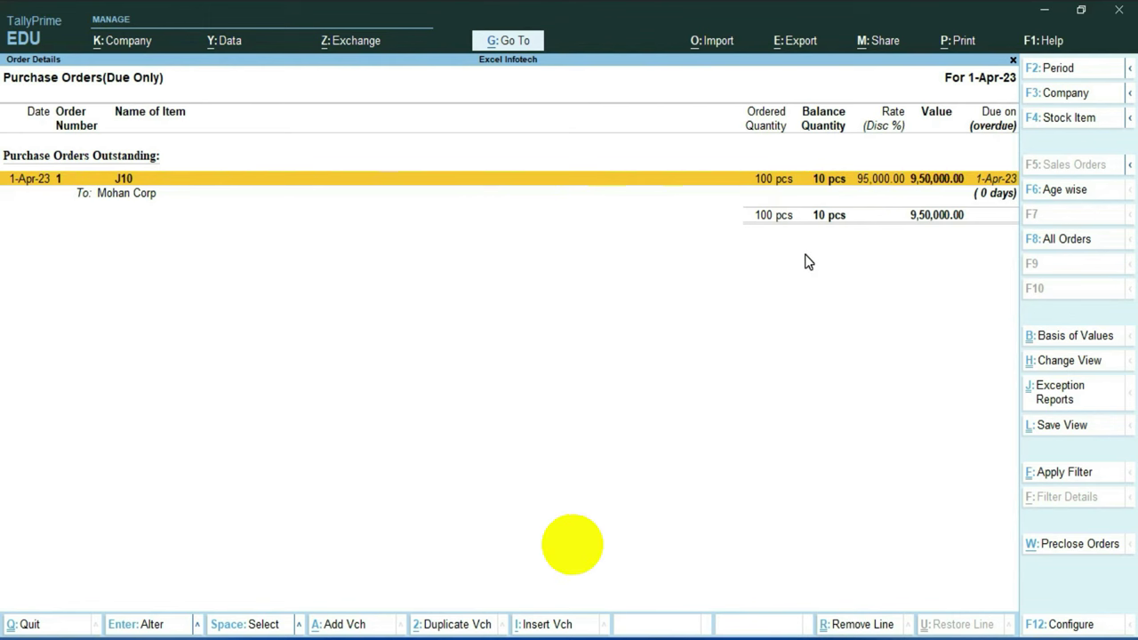
Pre-close order 1's remaining 10 pcs with reason 'others' on 1-Apr-23 and confirm.
key(alt+w)
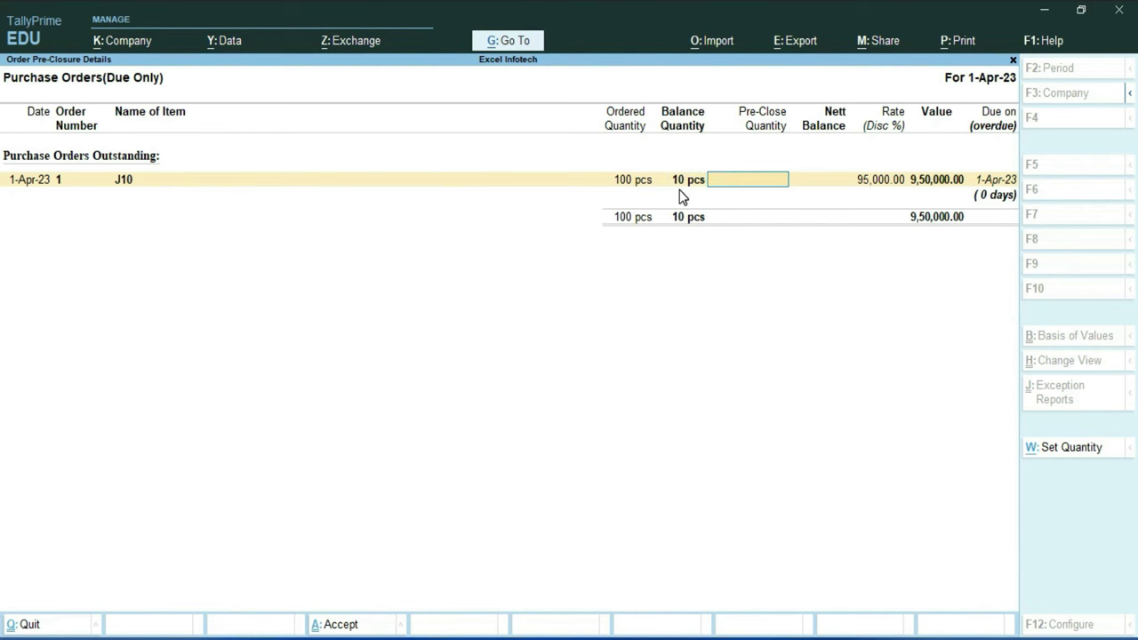
text(0)
key(Return)
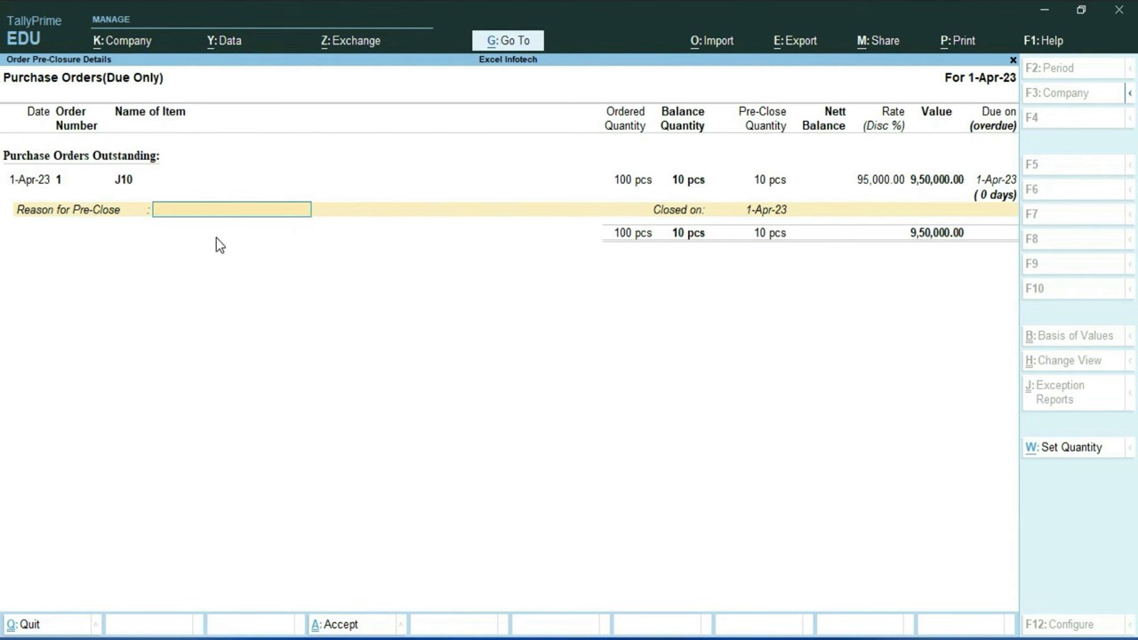
text(others)
key(Return)
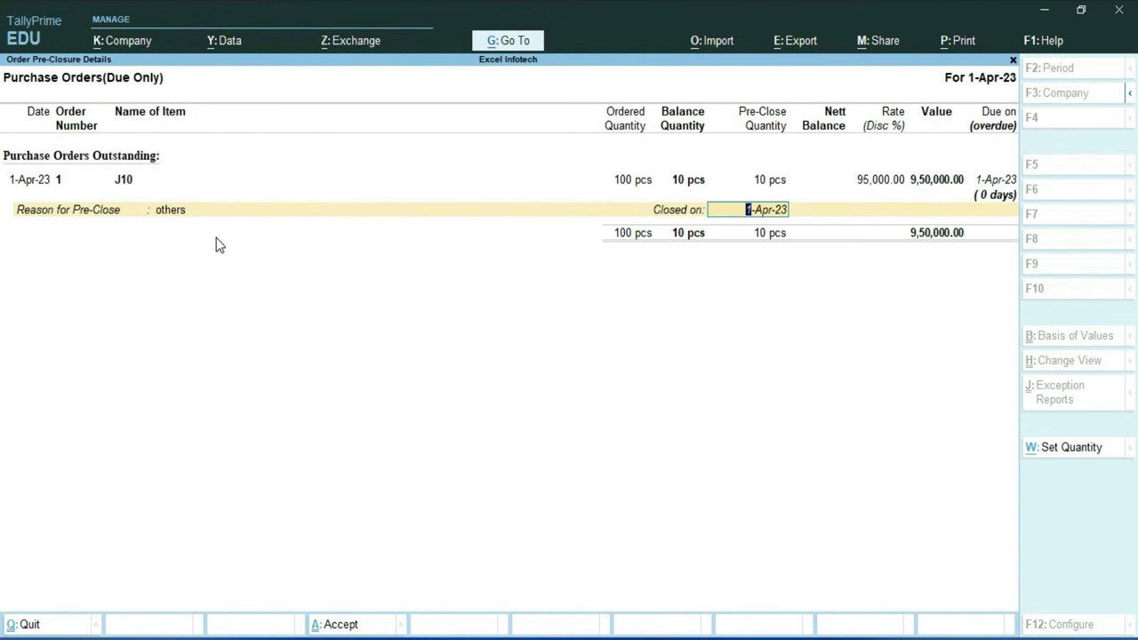
key(Return)
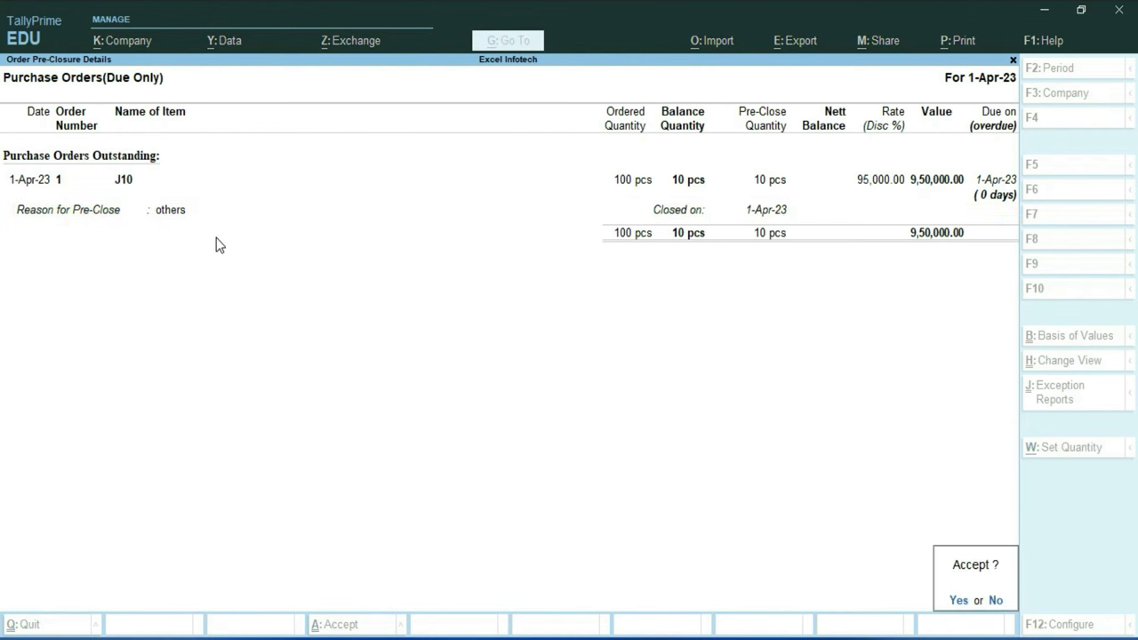
click(958, 601)
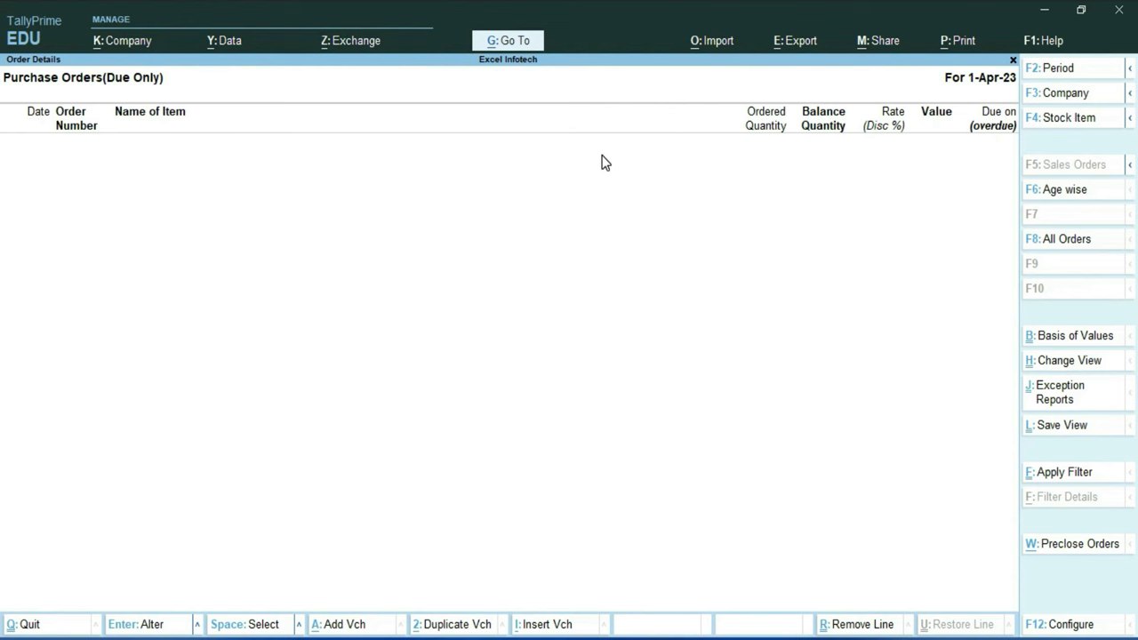
Close the order report and open the Dashboard for Excel Infotech from Gateway.
key(Escape)
key(Escape)
key(Escape)
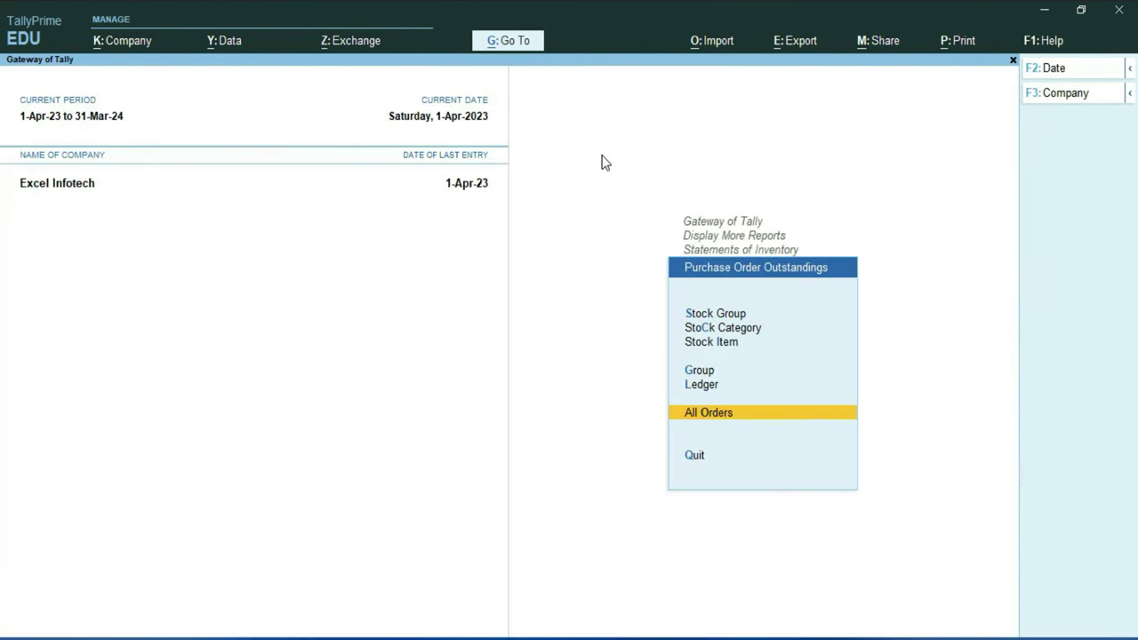
key(Escape)
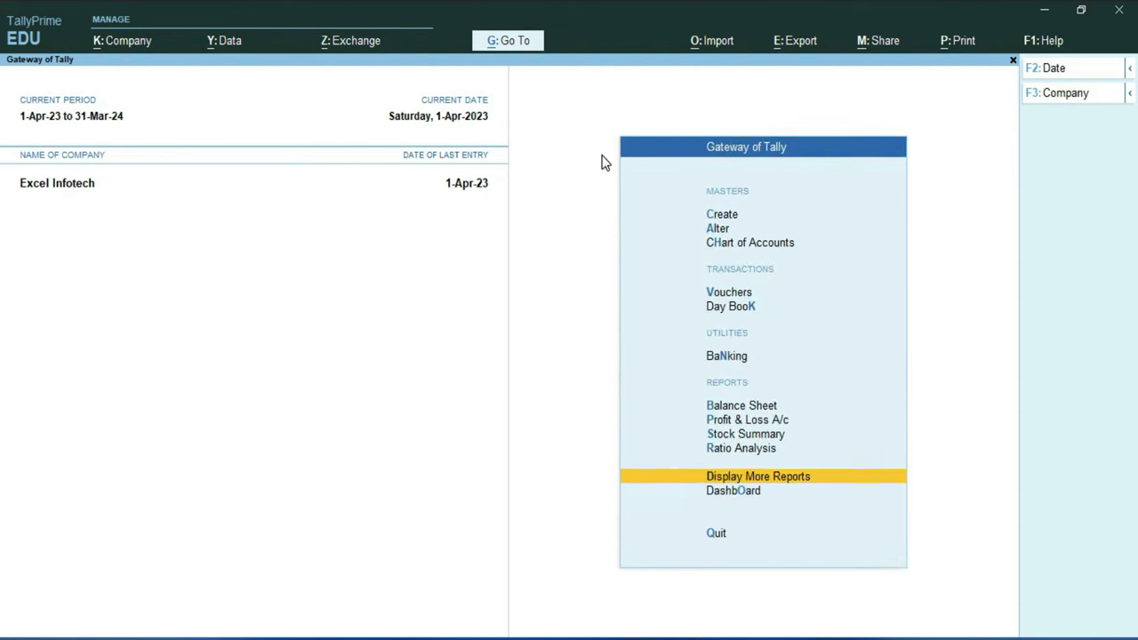
key(Down)
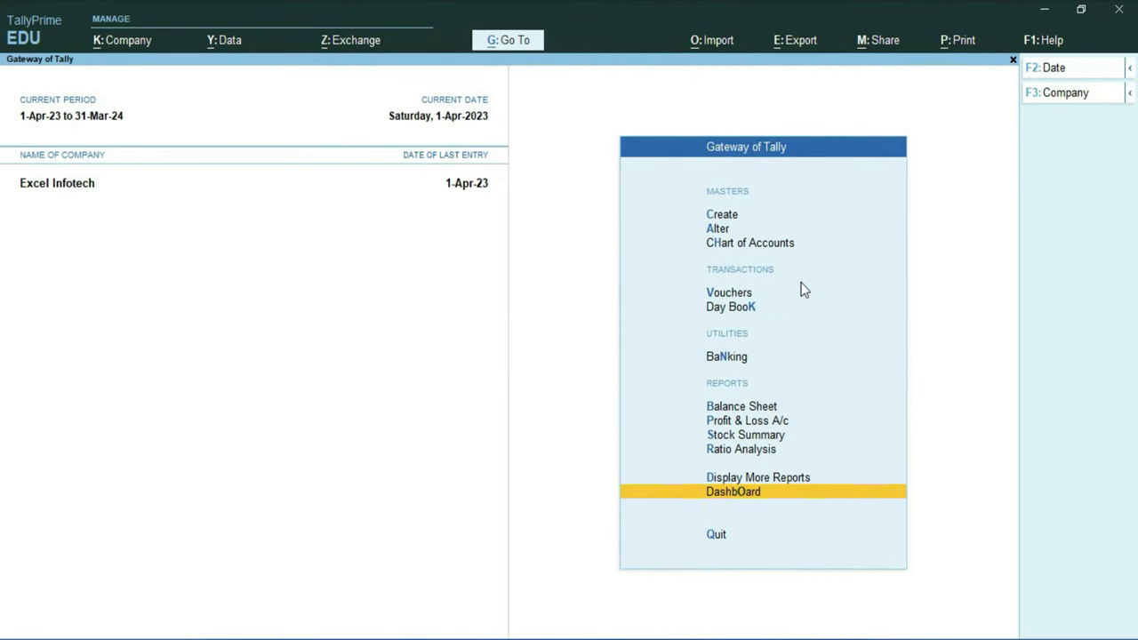
click(736, 499)
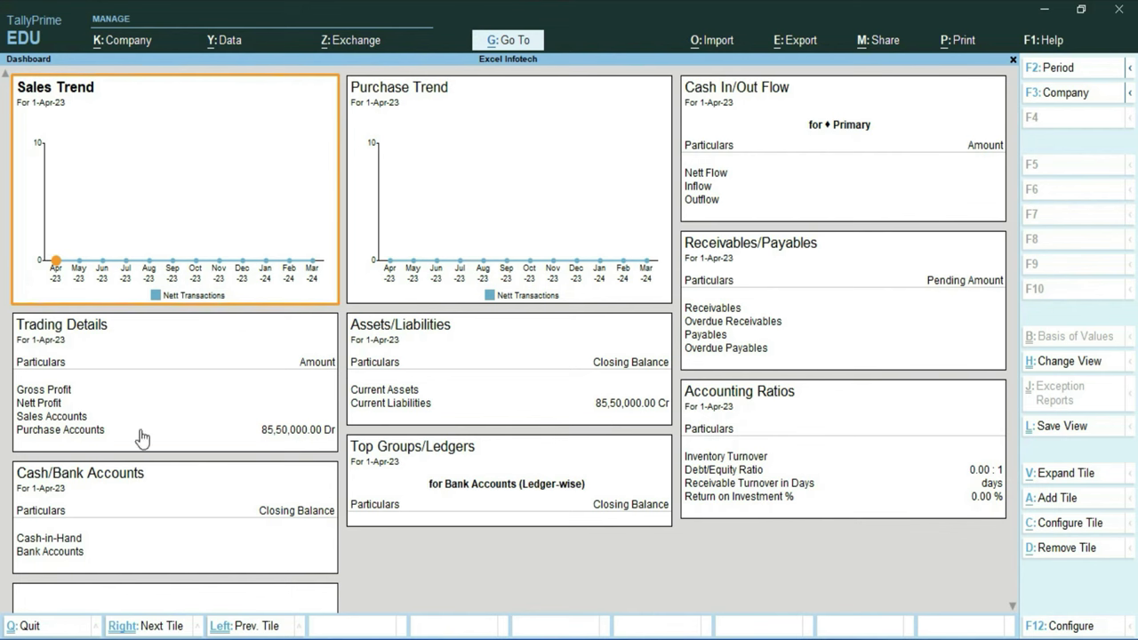
Review Current Liabilities (85,50,000.00 Cr), then drill into Purchase Accounts showing Purchase Bills to Come 85,50,000.00 Dr.
click(283, 439)
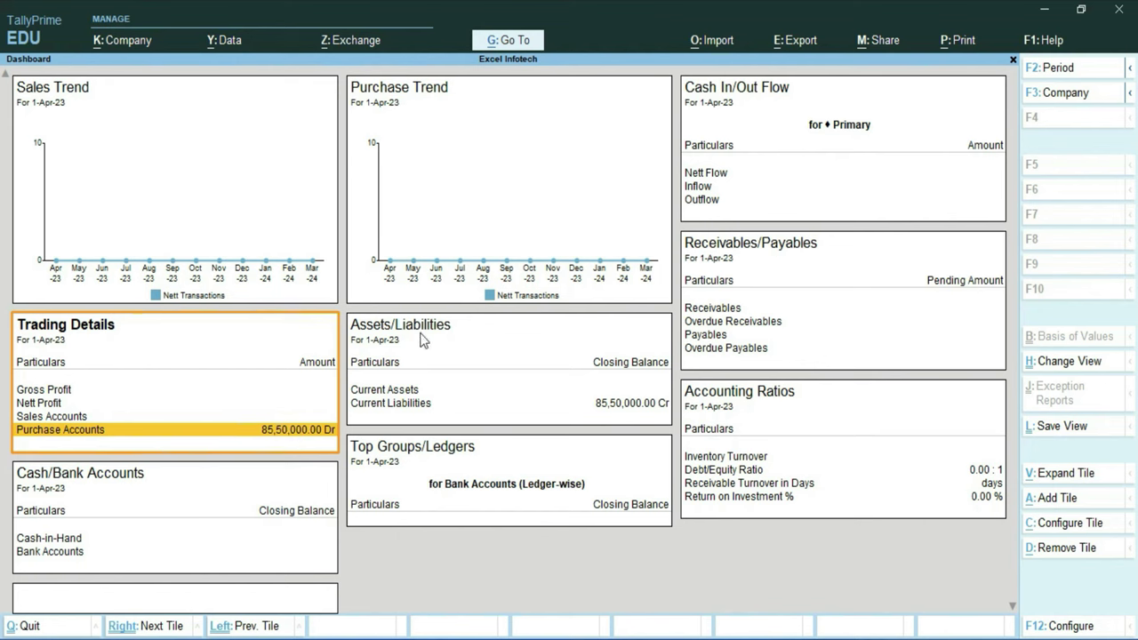
click(605, 408)
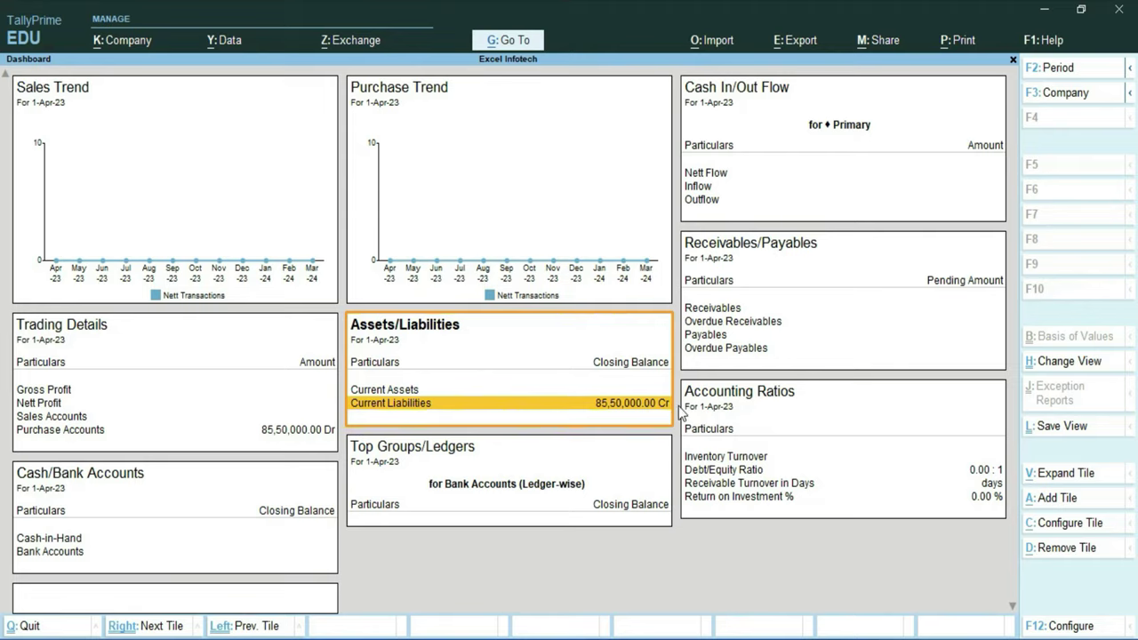
key(Return)
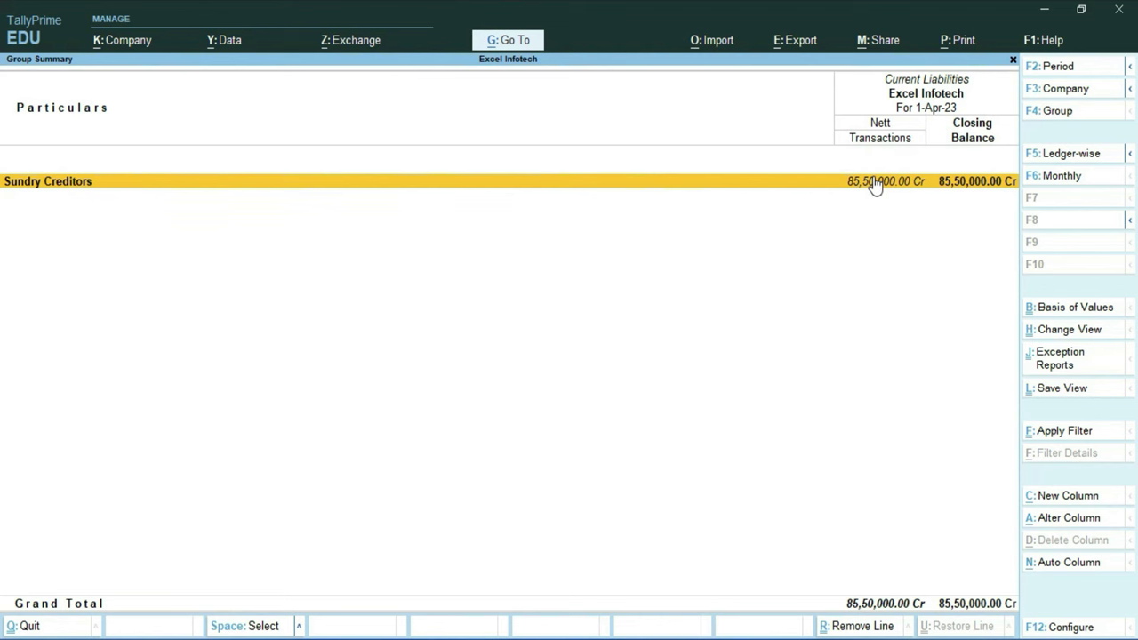
key(Escape)
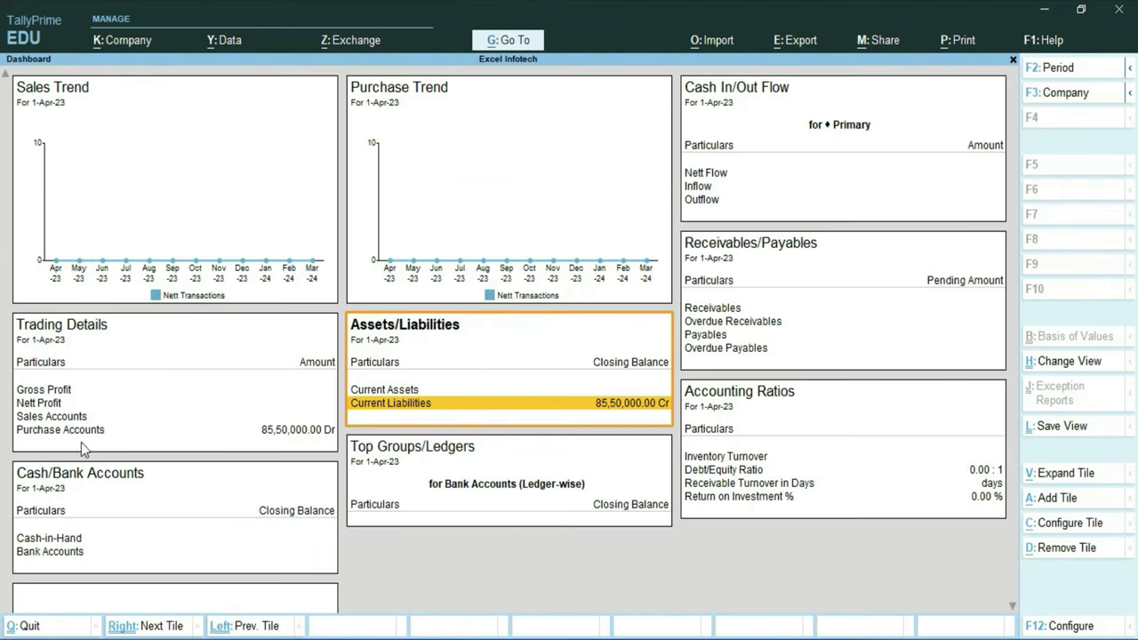
click(60, 426)
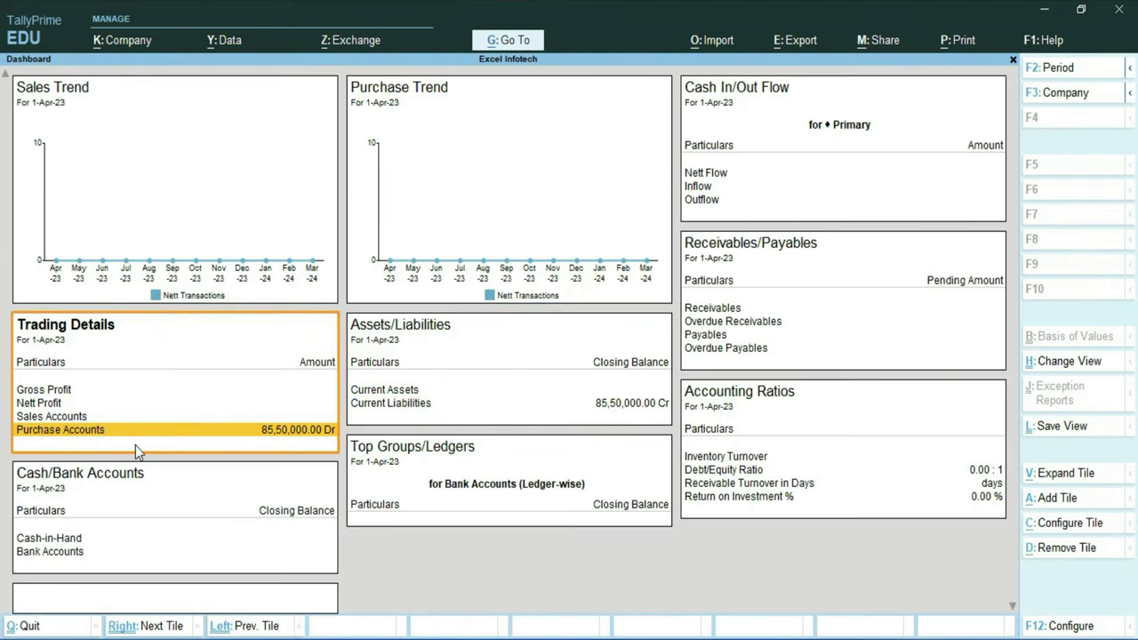
click(135, 445)
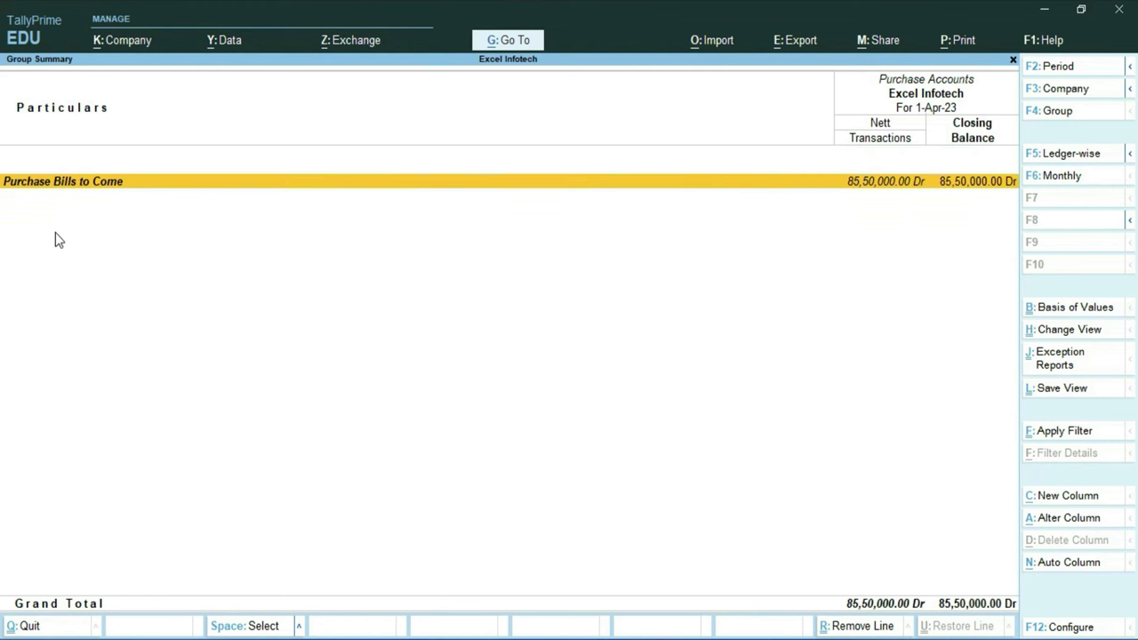
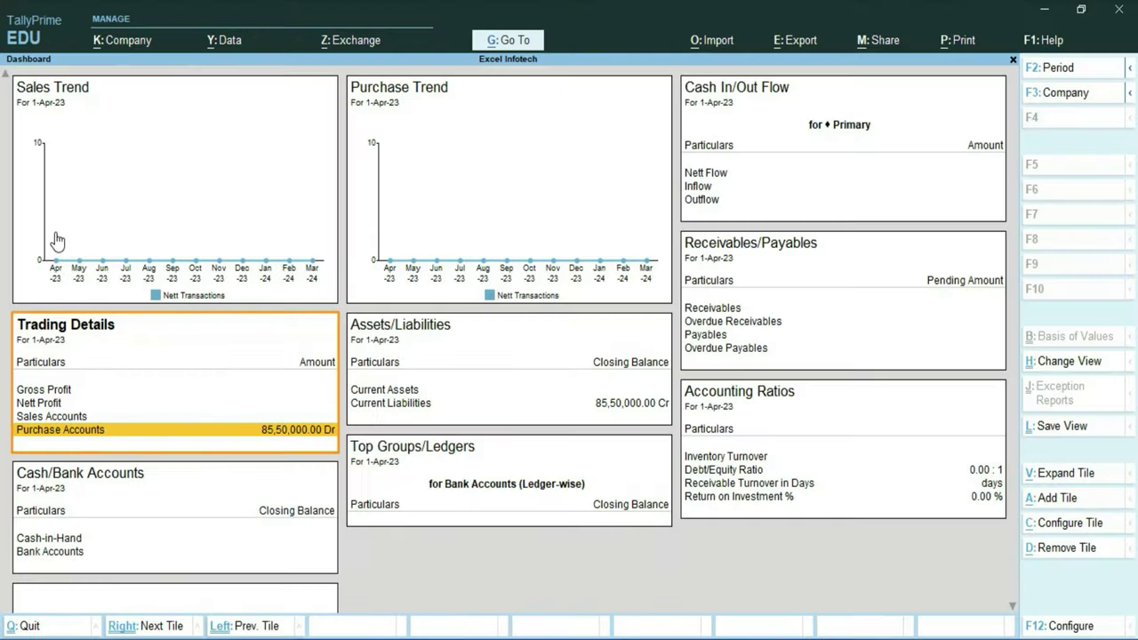
Leave the dashboard, enter Vouchers and switch to a blank Purchase voucher No. 1.
key(Escape)
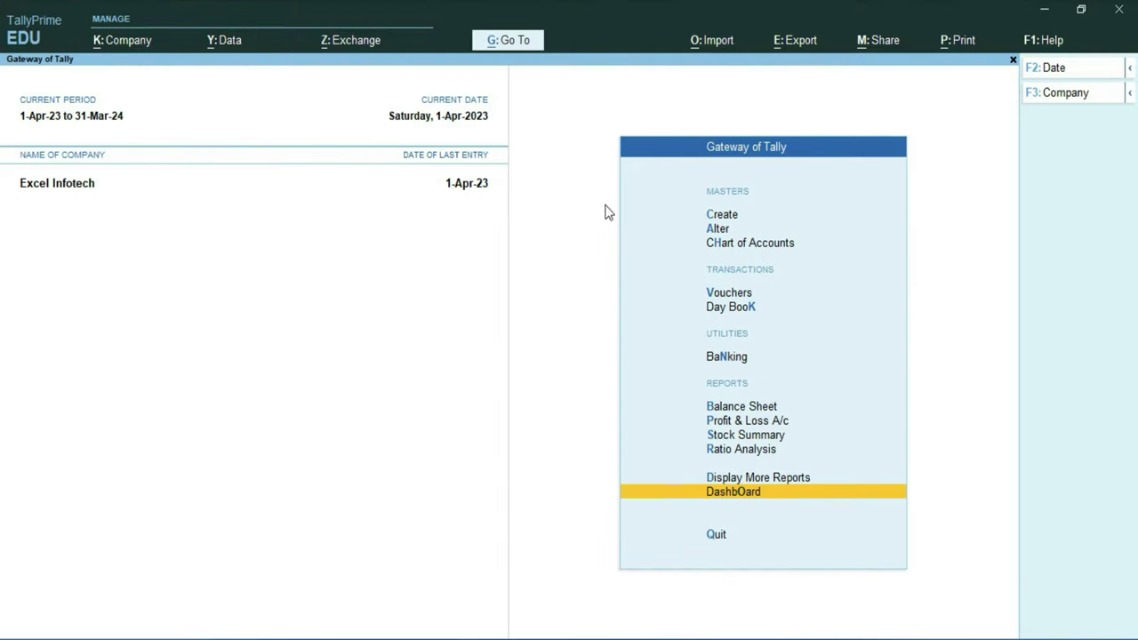
click(729, 293)
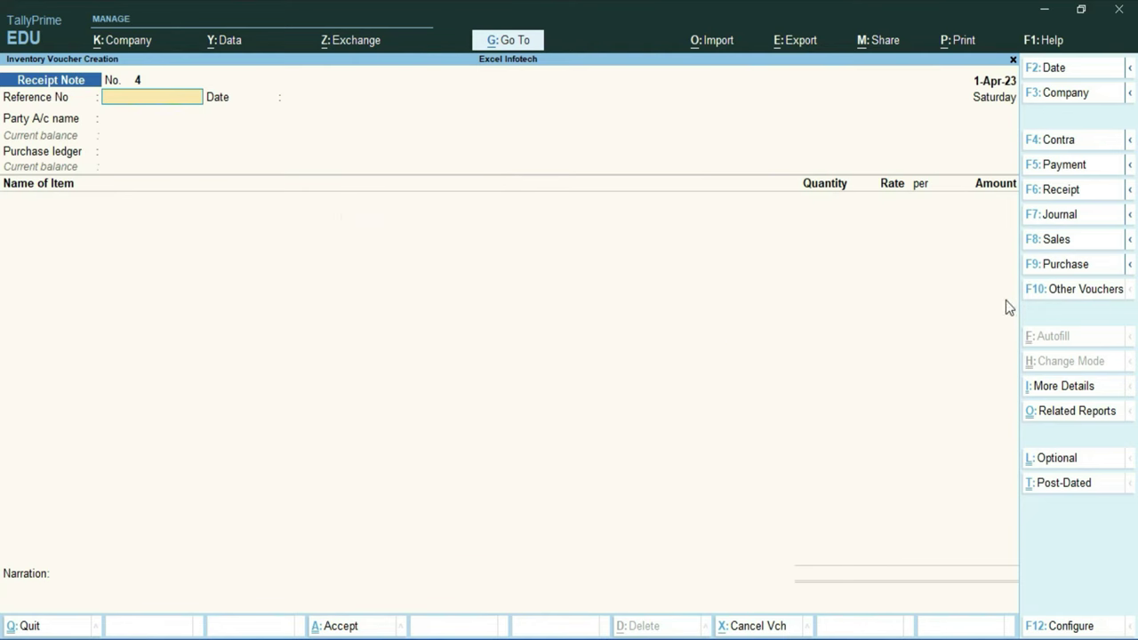
click(1066, 266)
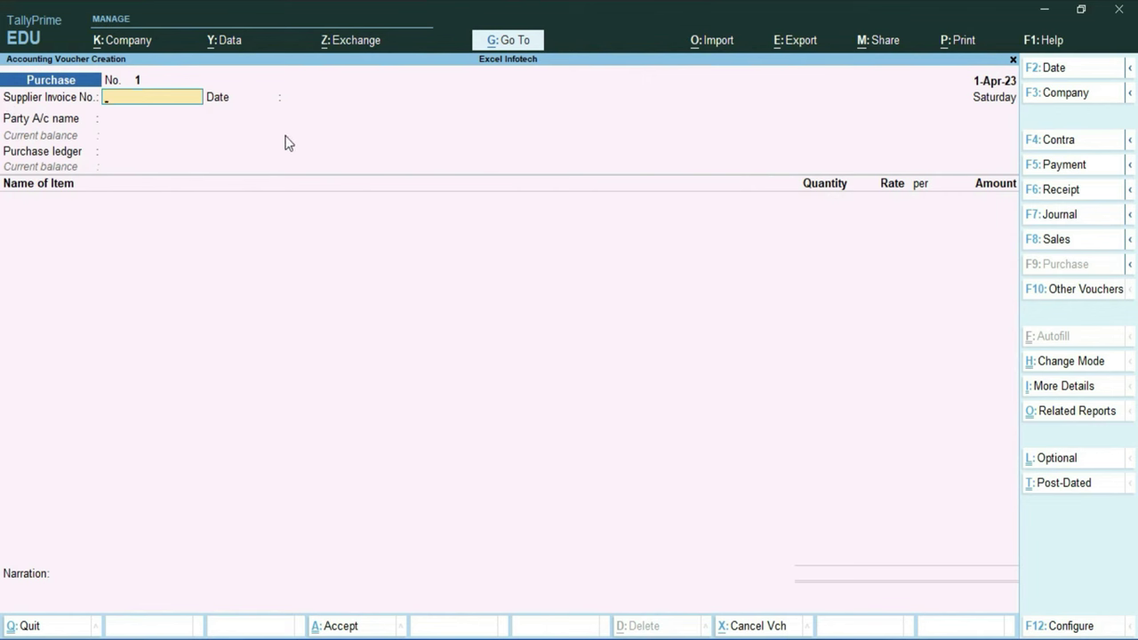
Link Mohan Corp.'s Receipt Note 1 on 1-Apr-23, accepting its dispatch and party details.
key(Return)
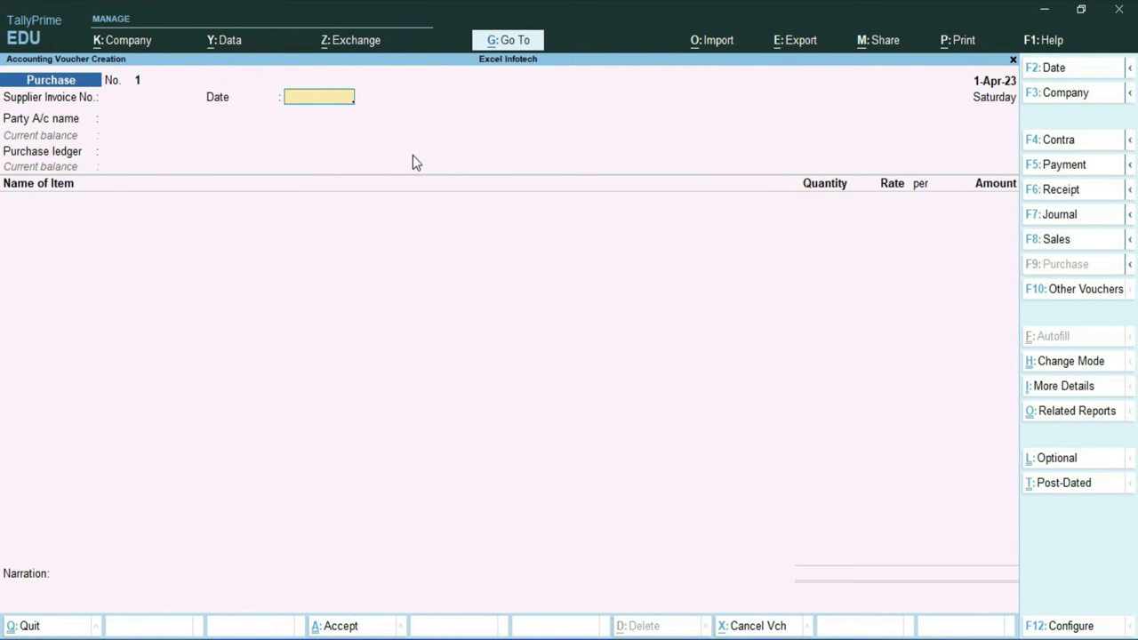
key(Return)
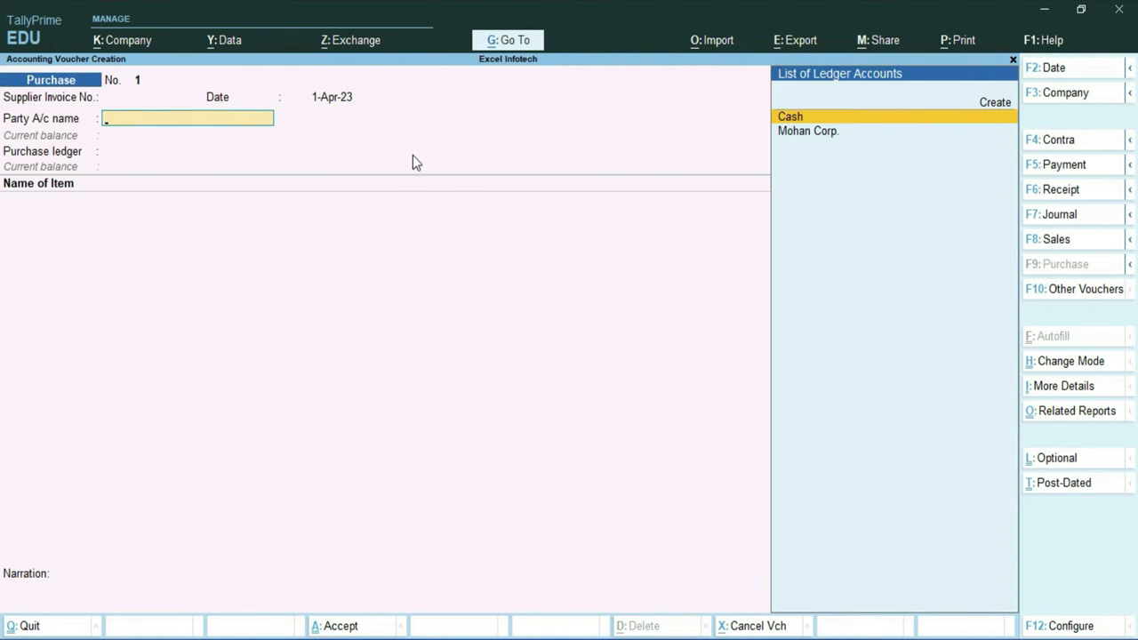
click(804, 135)
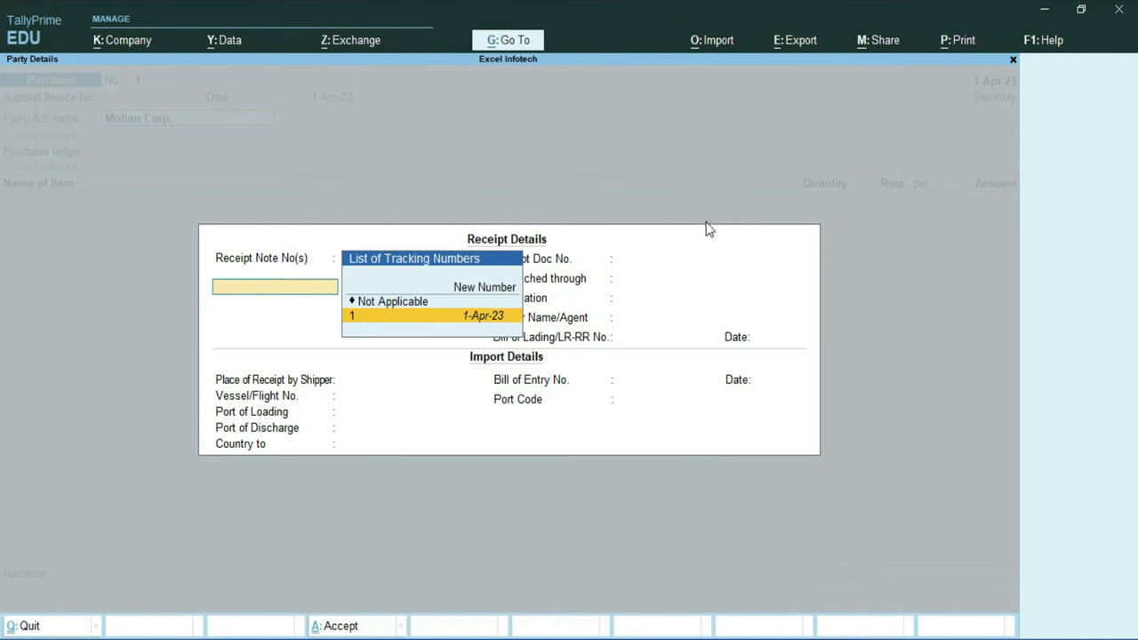
key(Return)
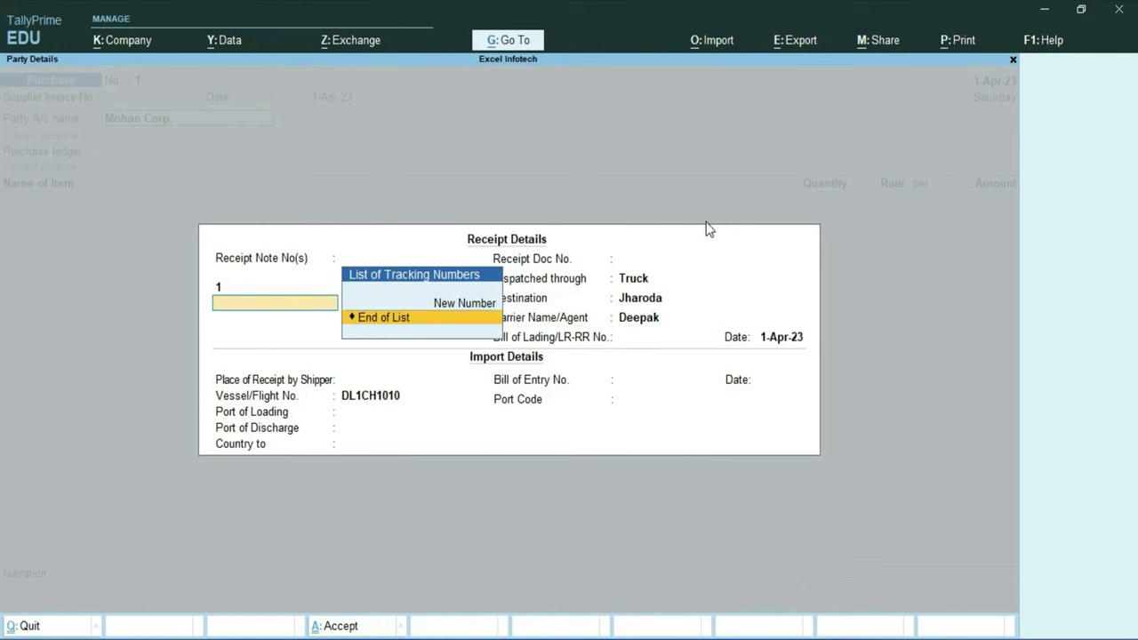
key(Return)
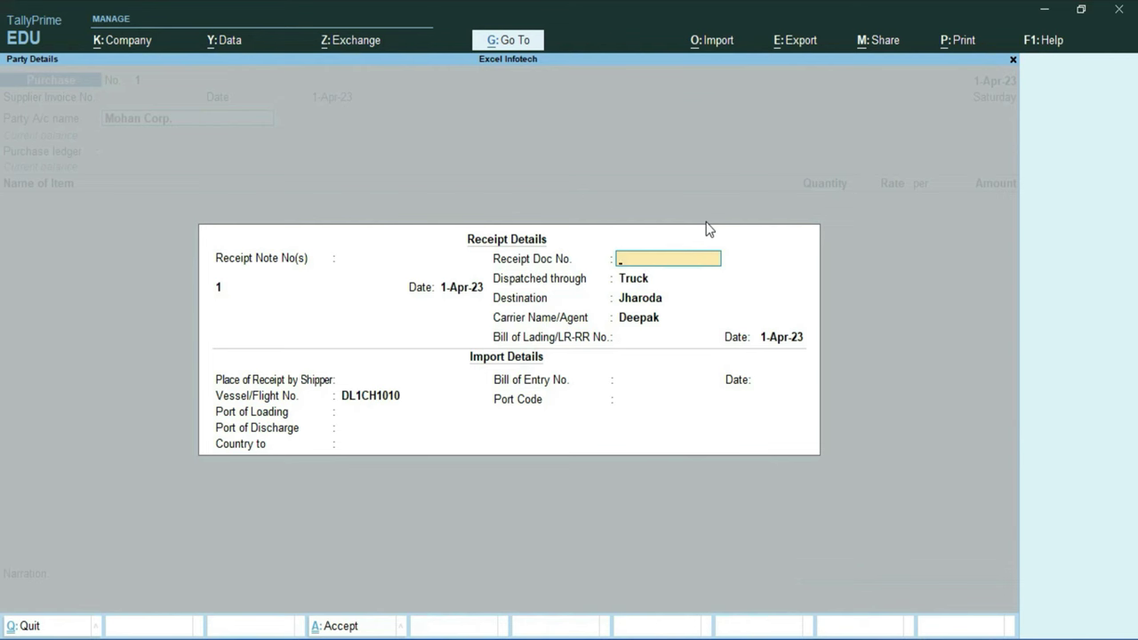
key(Return)
key(Return)
key(Return)
key(Return)
key(Return)
key(Return)
key(Return)
key(Return)
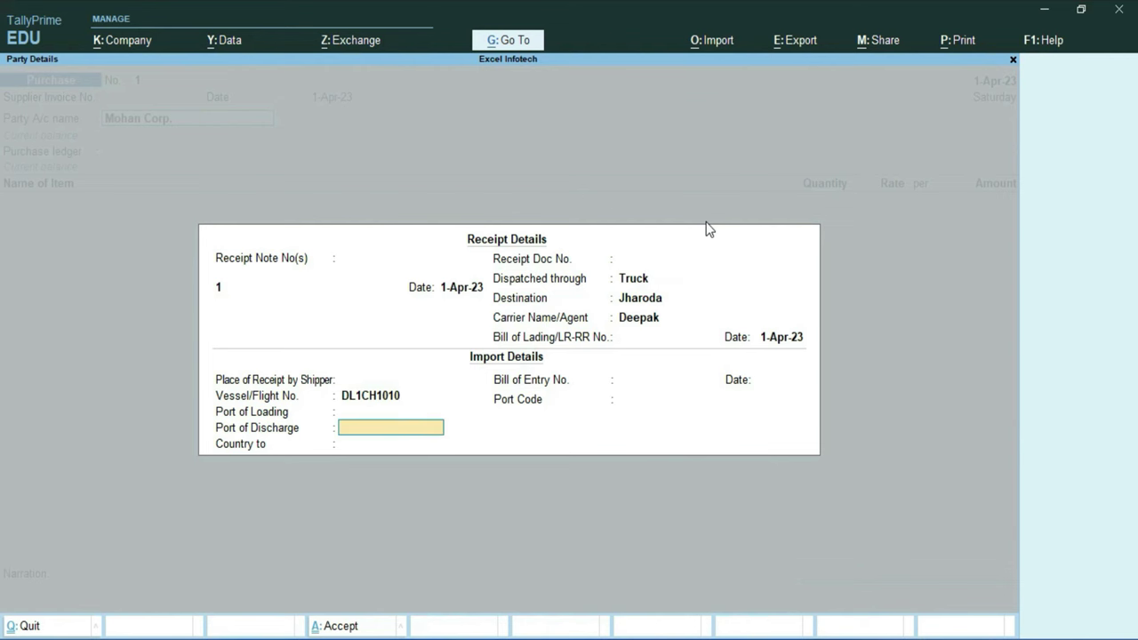
key(Return)
key(Return)
key(Return)
key(Return)
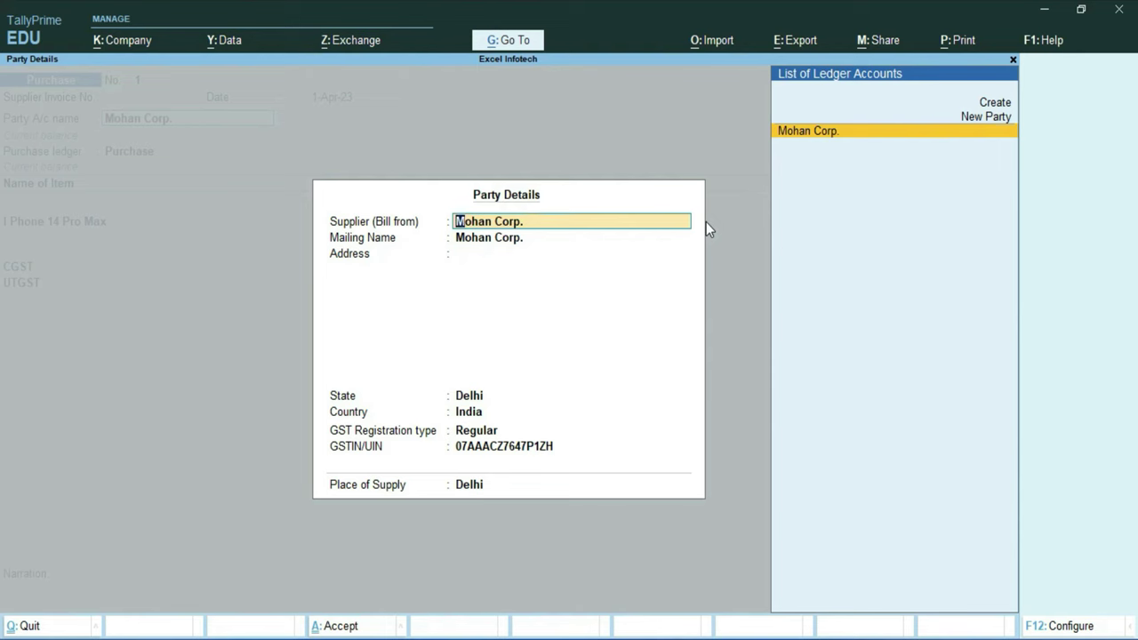
key(Return)
key(Return)
key(Return)
key(Return)
key(Return)
key(Return)
key(Return)
key(Return)
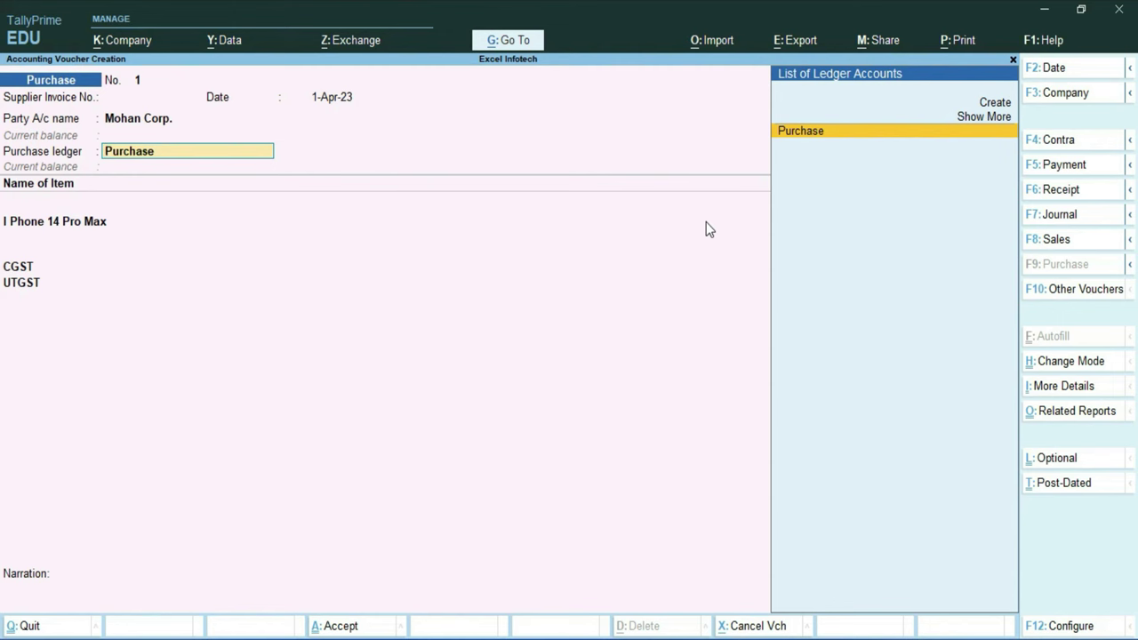
Use the Purchase ledger and allocate I Phone 14 Pro Max tracking no. 1, 90 Nos at 95,000.
key(Return)
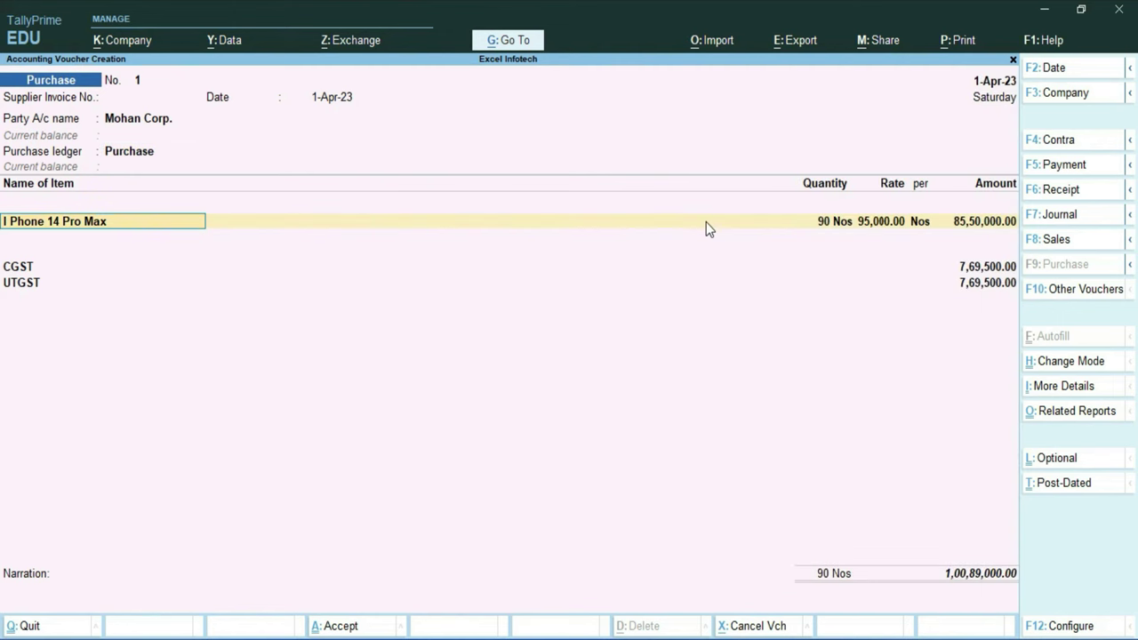
key(Return)
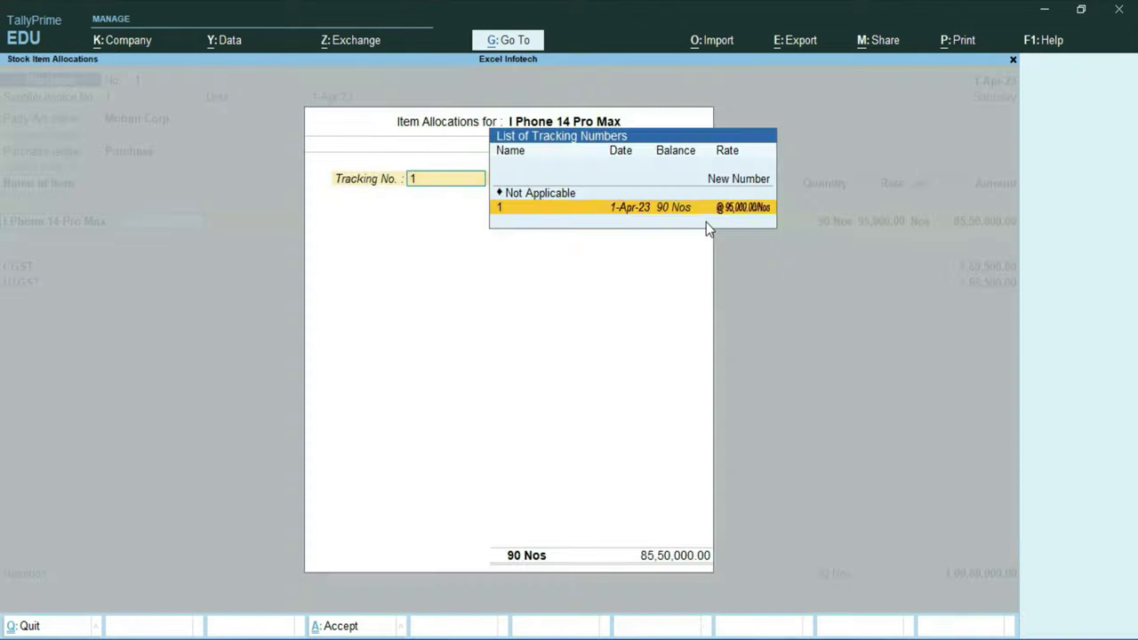
key(Return)
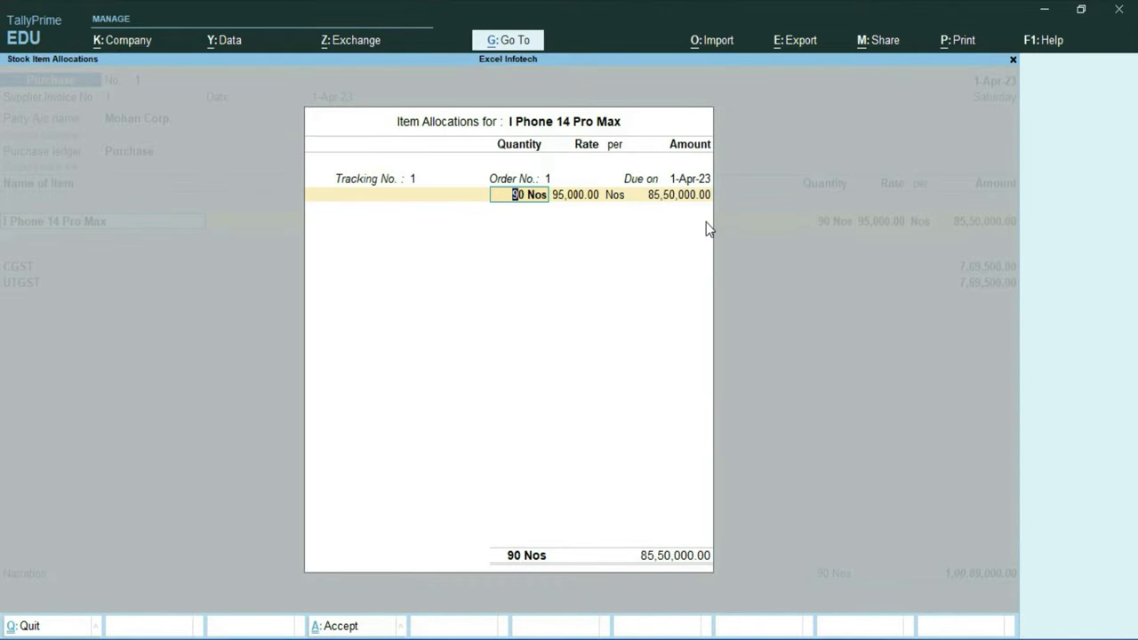
key(Return)
key(Return)
key(Return)
key(Return)
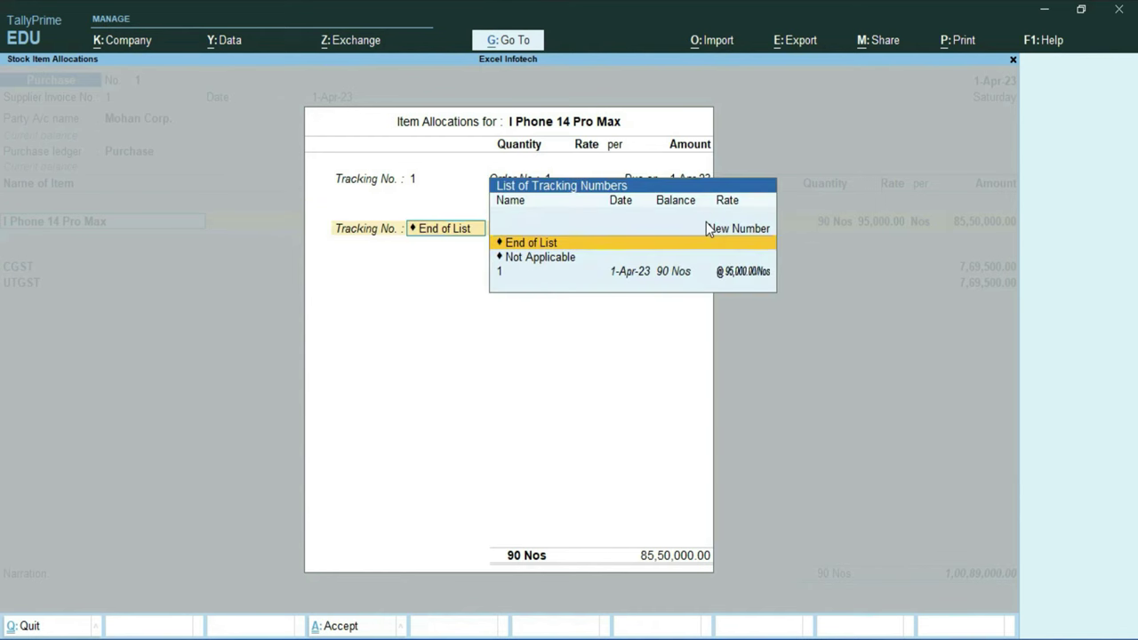
key(Return)
key(Return)
key(Return)
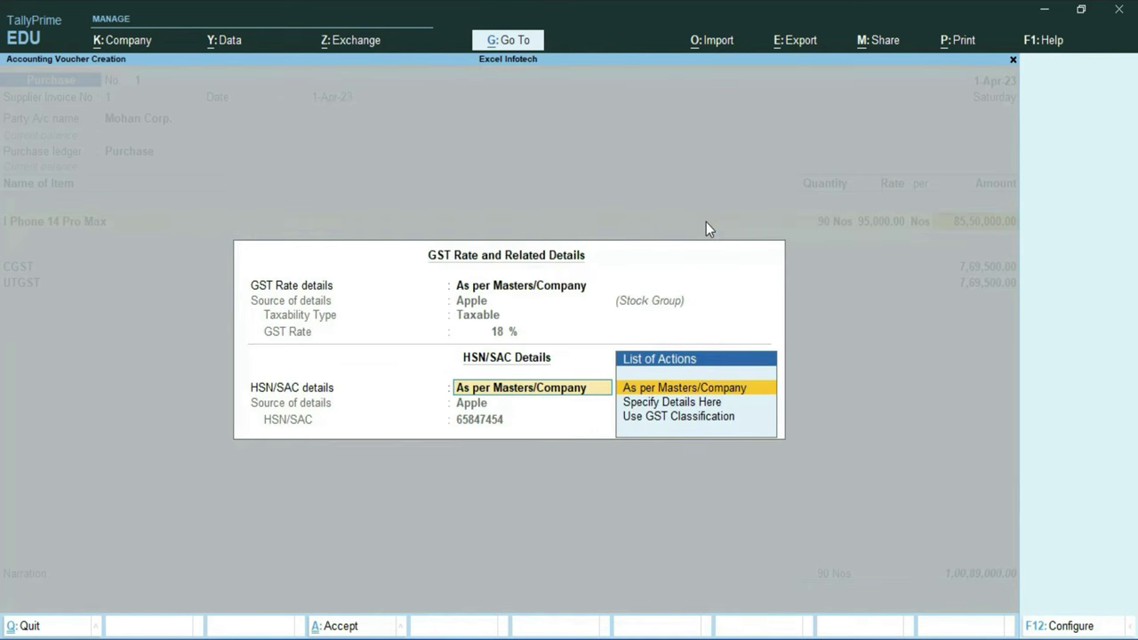
Accept CGST and UTGST, set e-Way Bill details to No, and save as New Ref 1.
key(BackSpace)
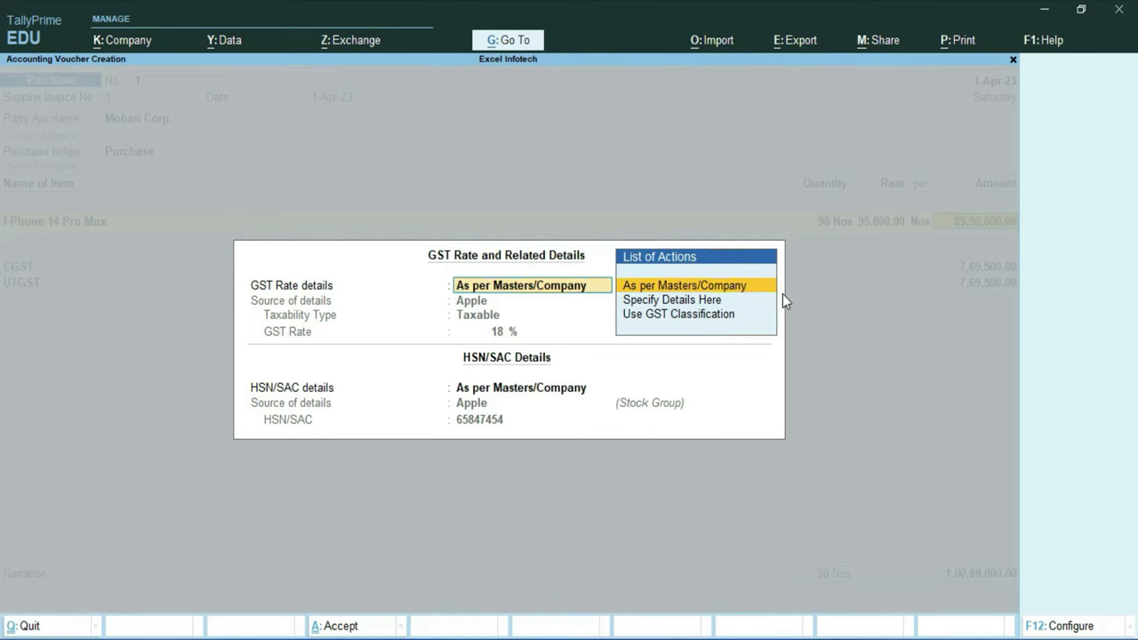
key(Return)
key(Return)
key(Return)
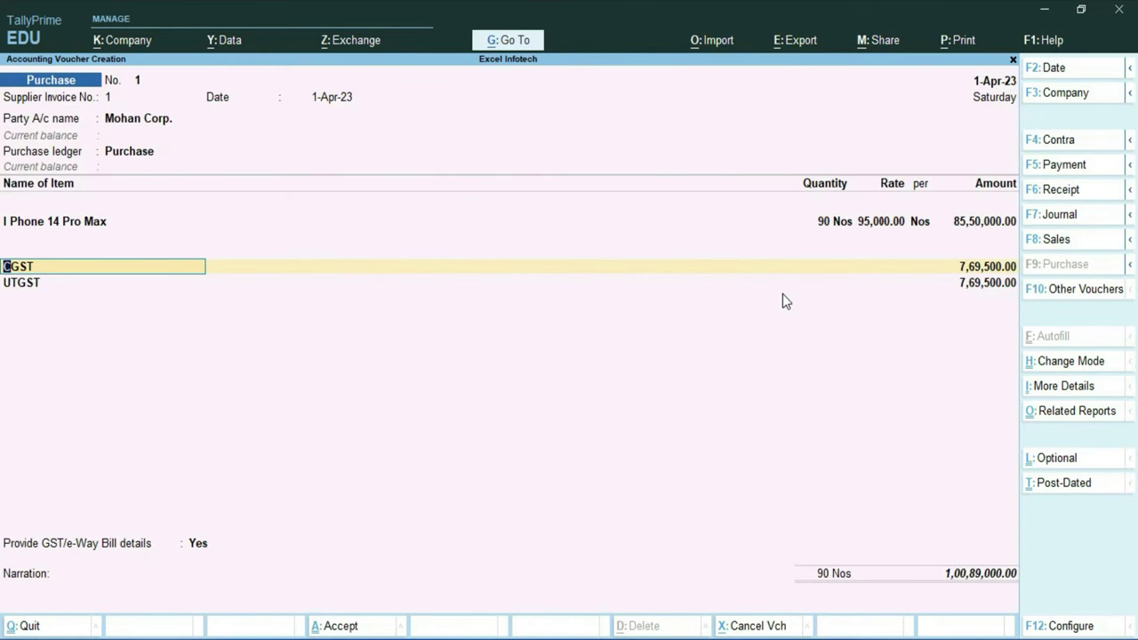
key(Return)
key(Return)
key(Return)
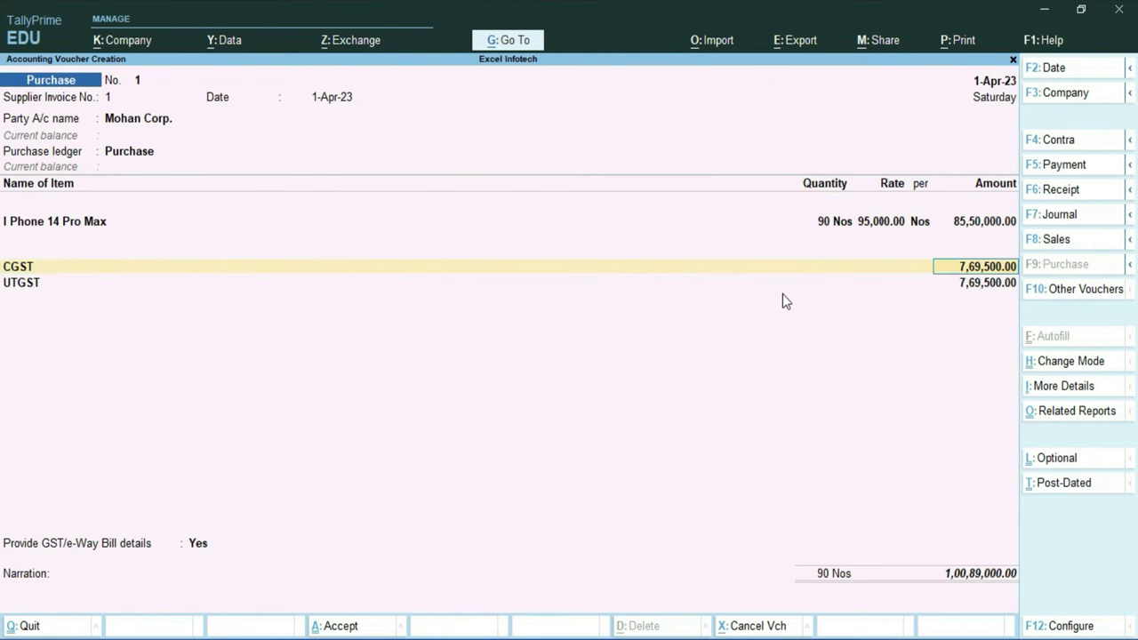
key(Return)
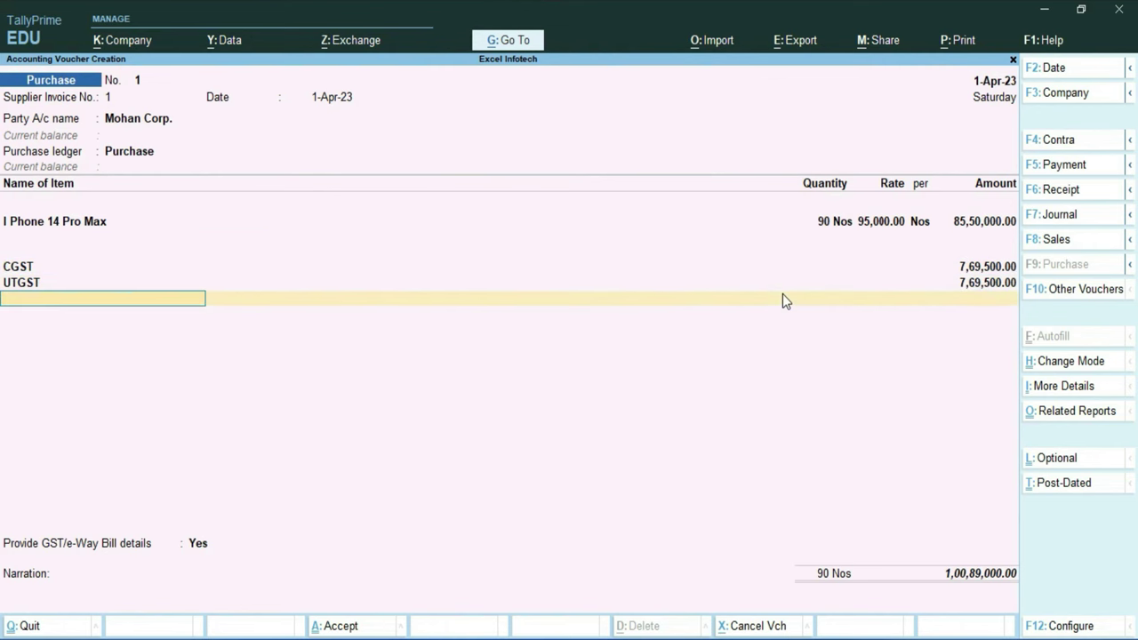
key(Return)
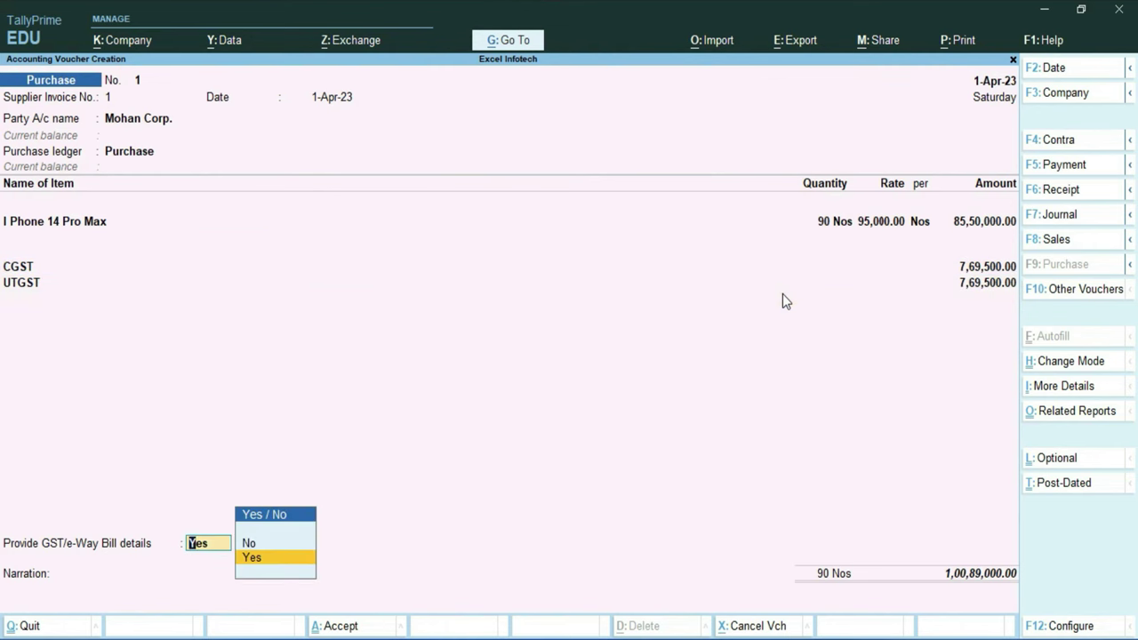
key(Up)
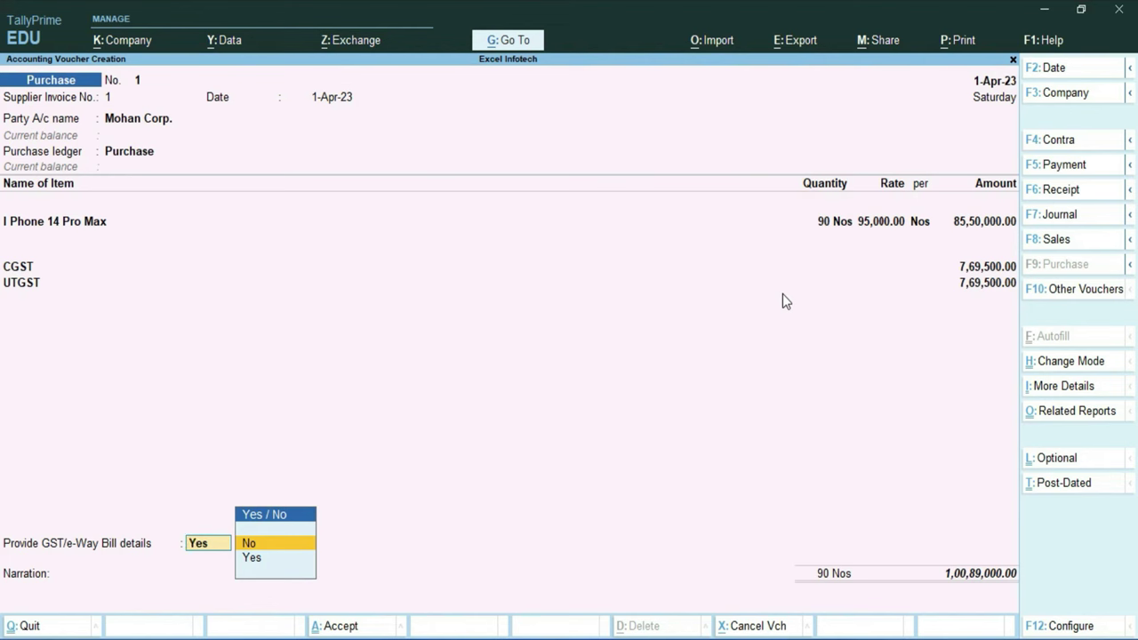
key(Return)
key(Return)
key(Return)
key(Return)
key(Return)
key(Return)
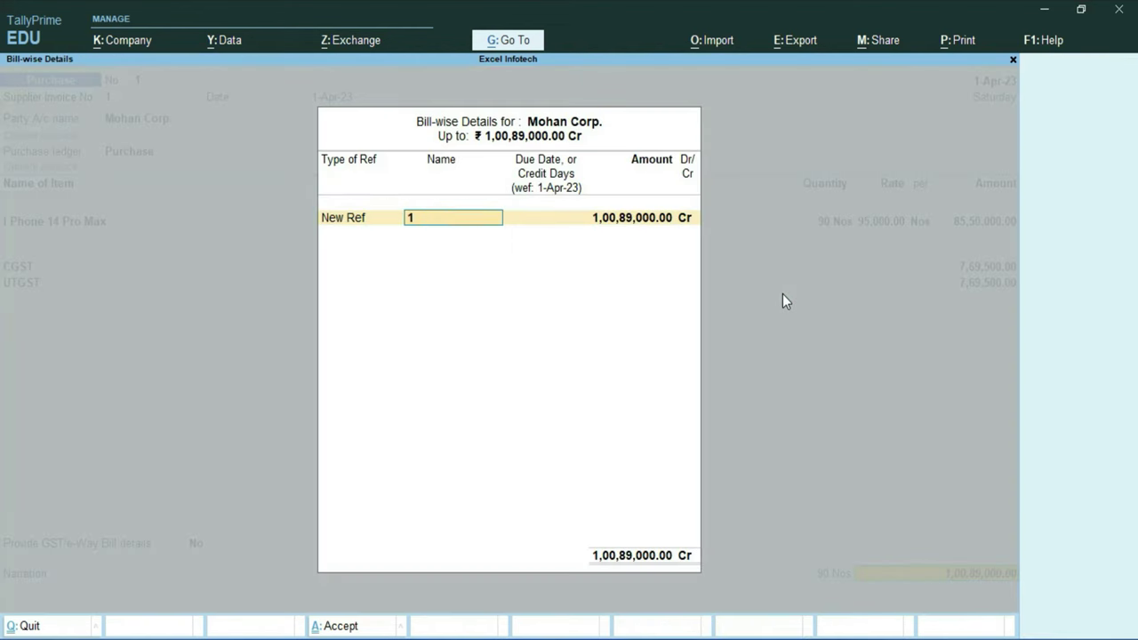
key(Return)
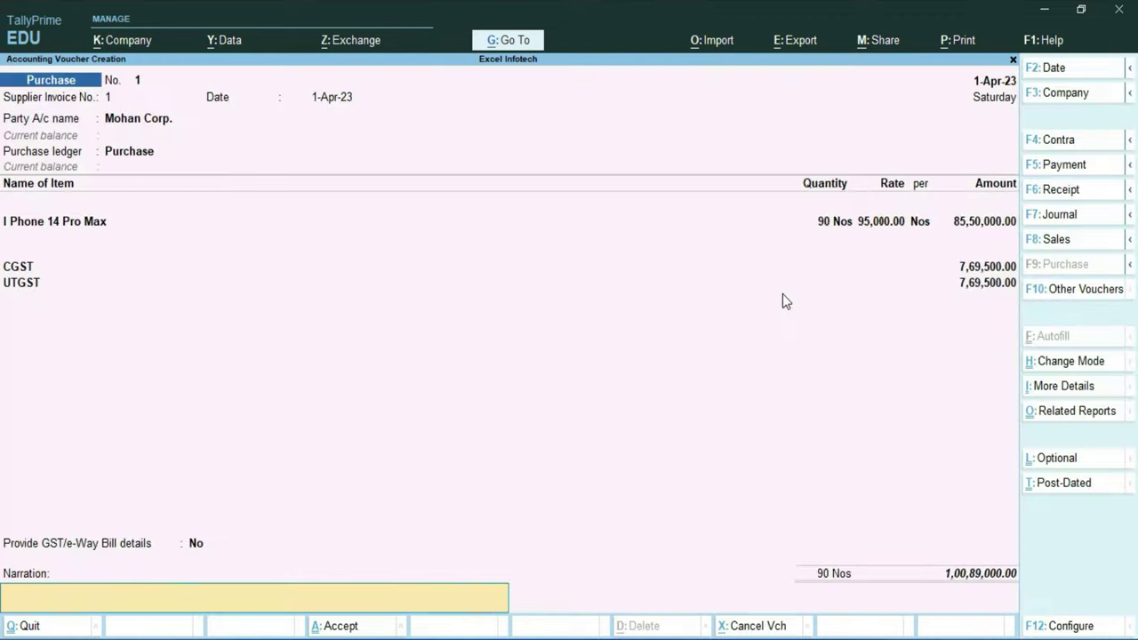
key(Return)
key(Return)
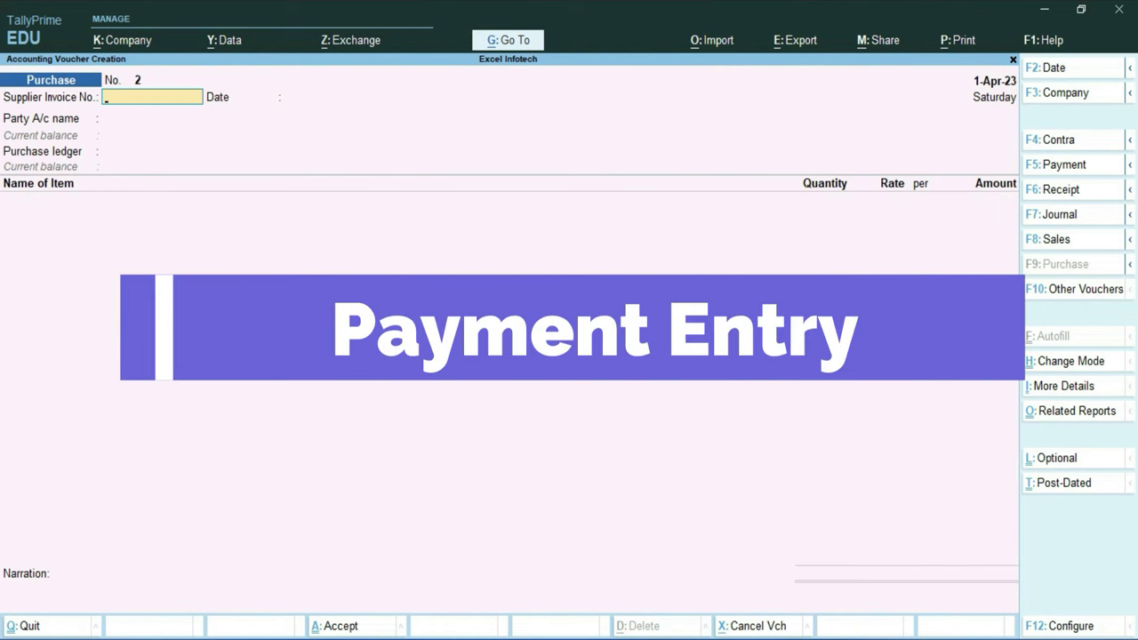
Switch to a Payment voucher and pick Cash as the paying account.
key(F5)
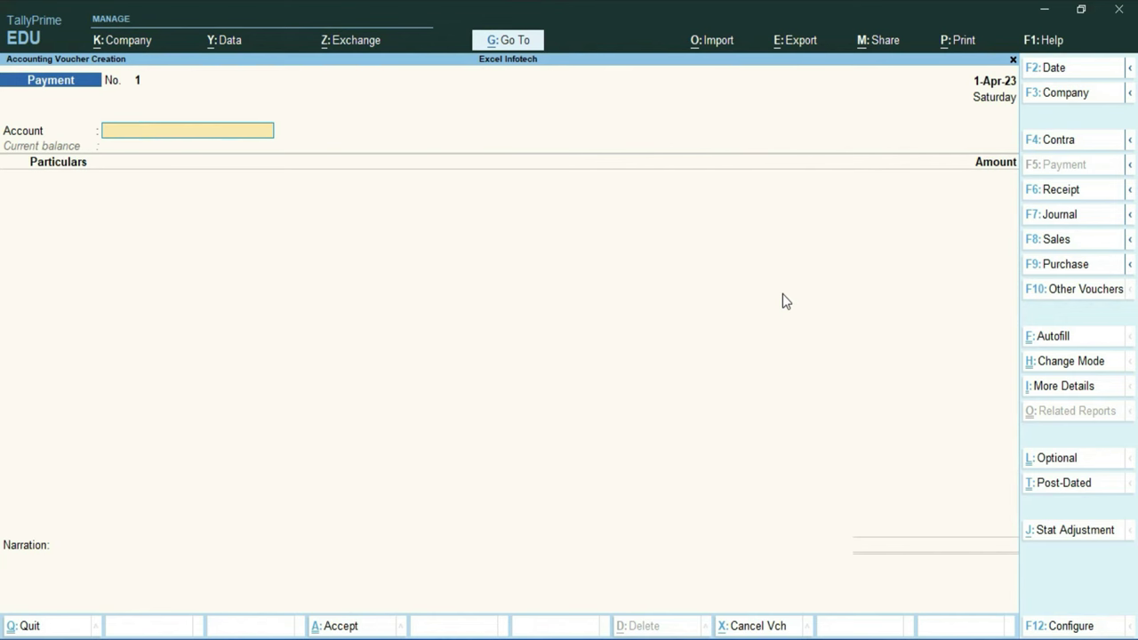
key(space)
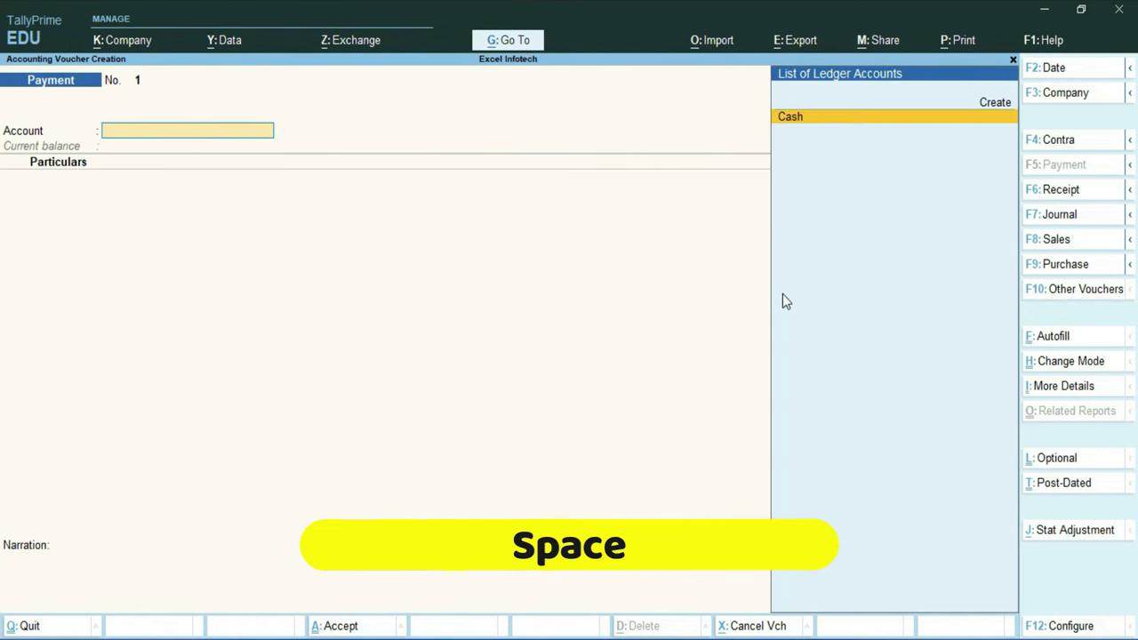
key(Return)
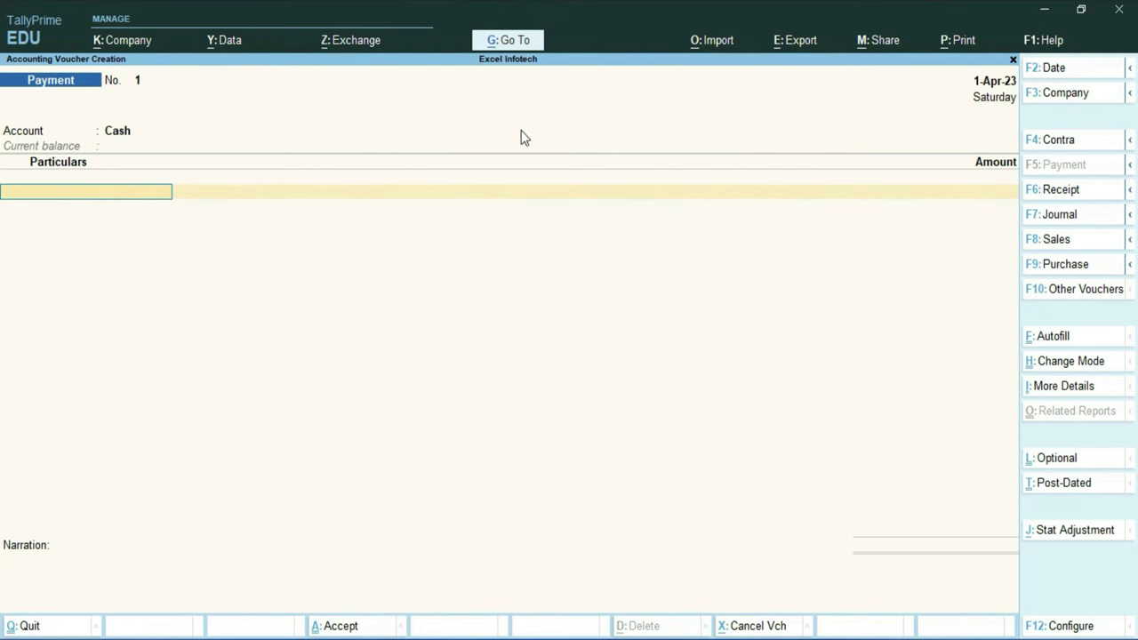
key(BackSpace)
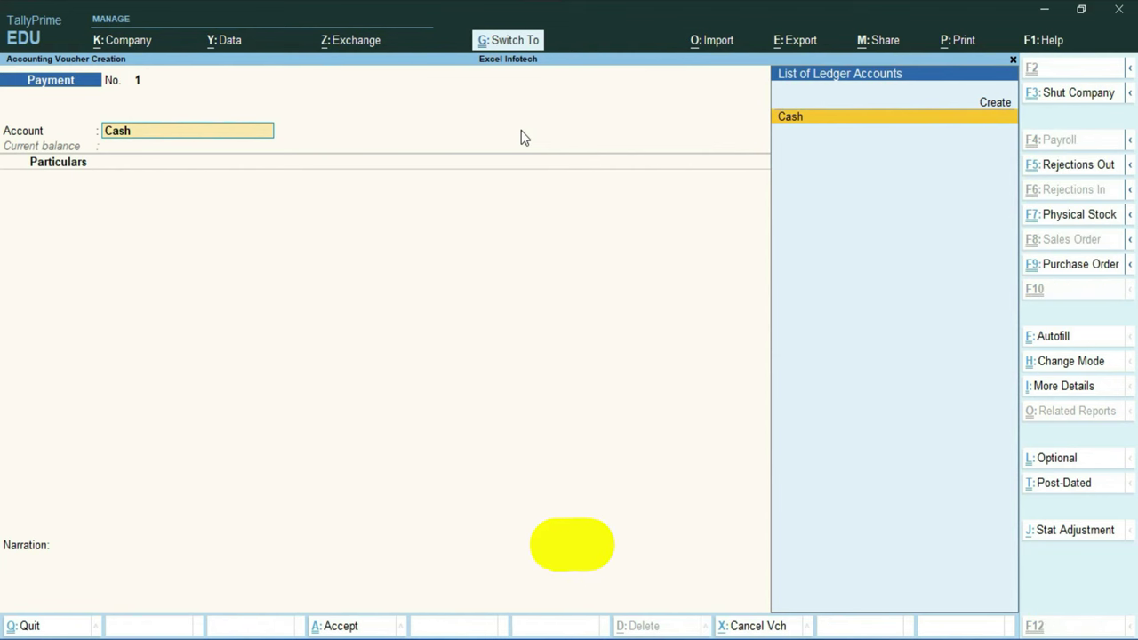
Alter the Cash ledger to carry a 2,00,00,000 Dr opening balance under Cash-in-Hand.
key(ctrl+Return)
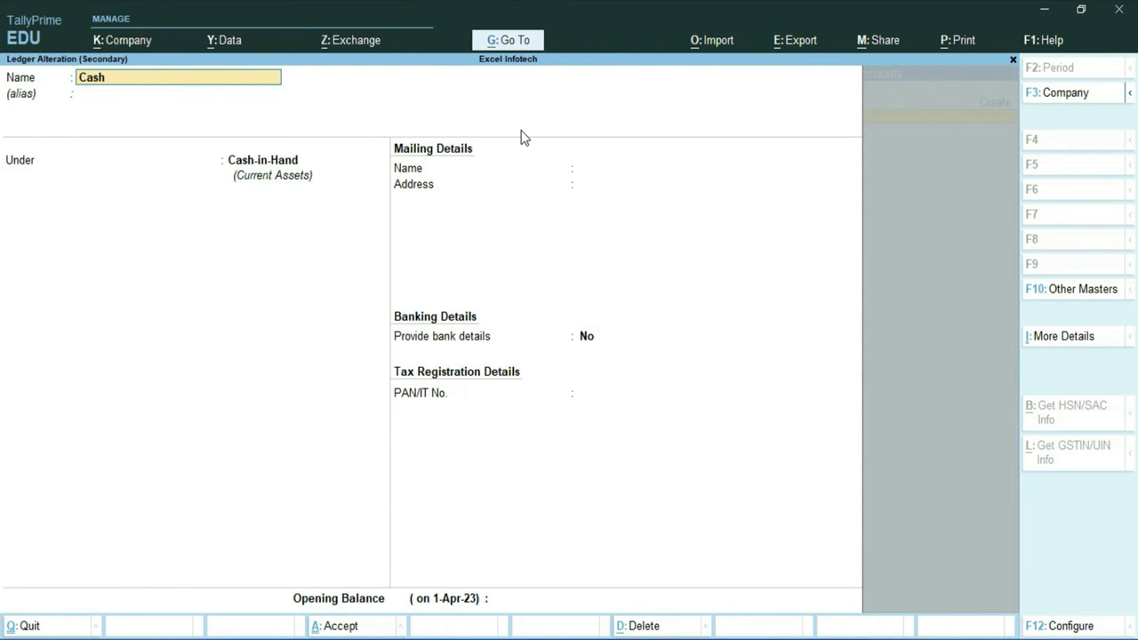
key(Return)
key(Return)
key(Return)
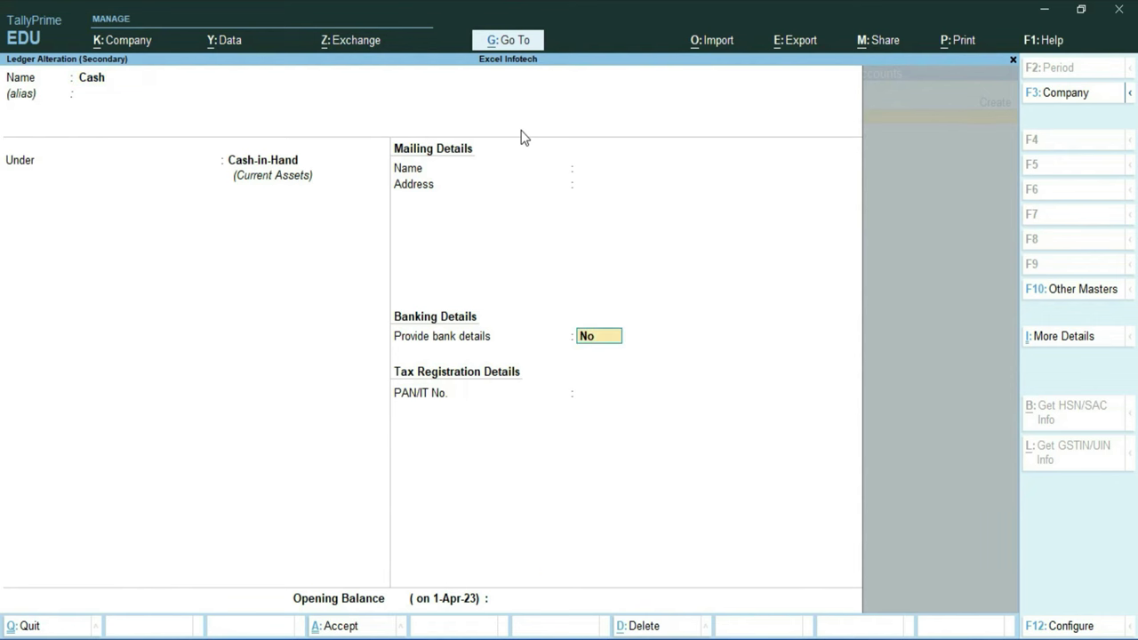
key(Return)
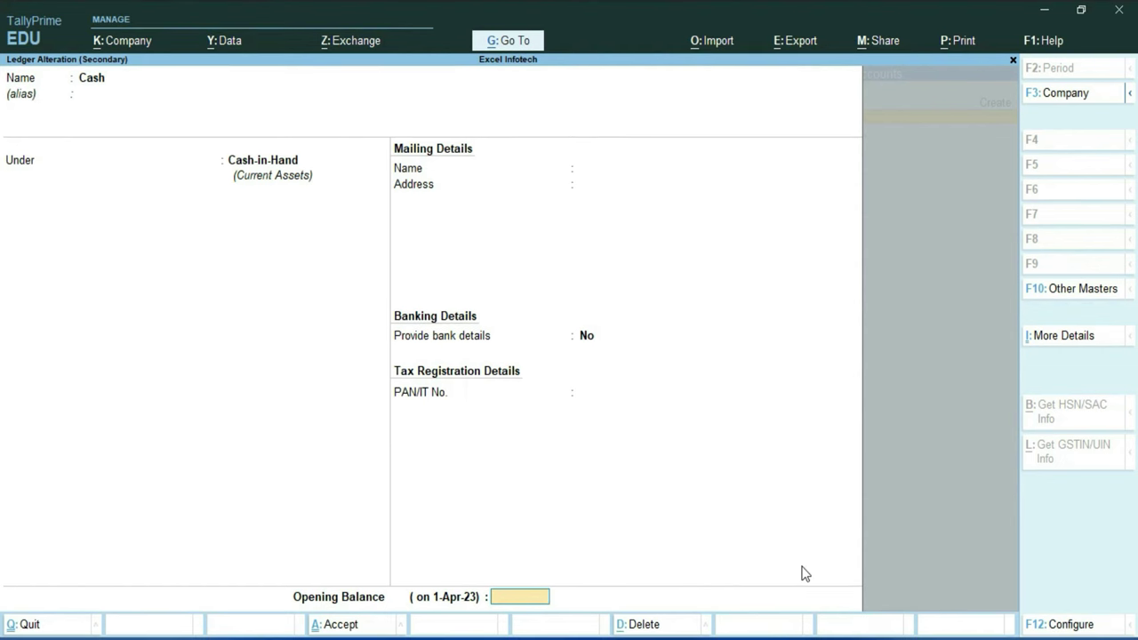
text(20000000)
key(Return)
key(Return)
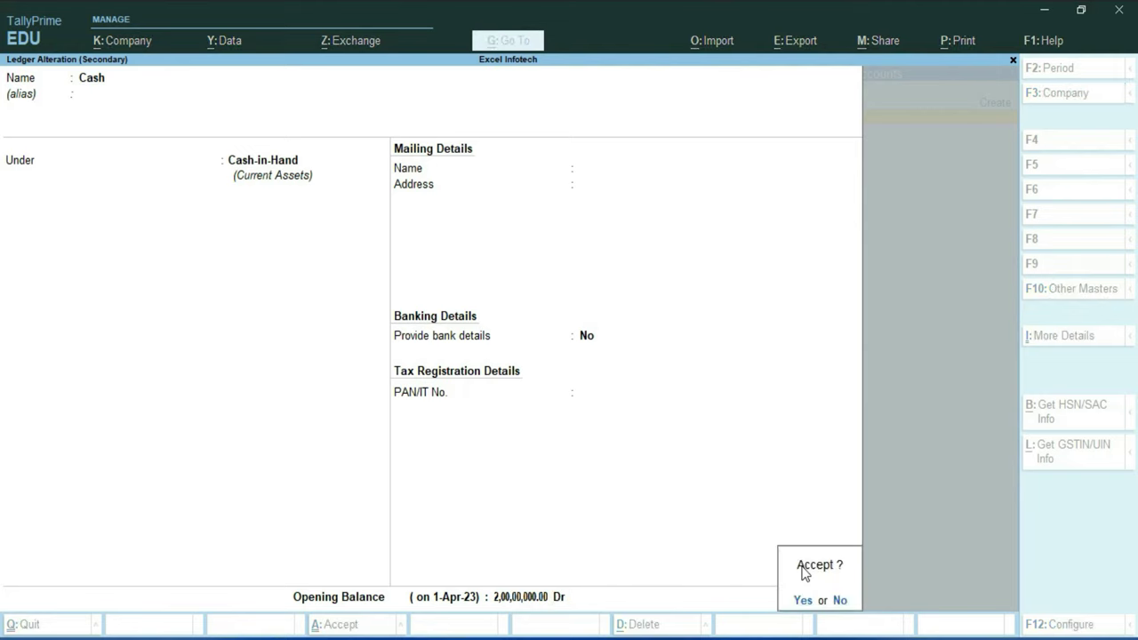
key(Return)
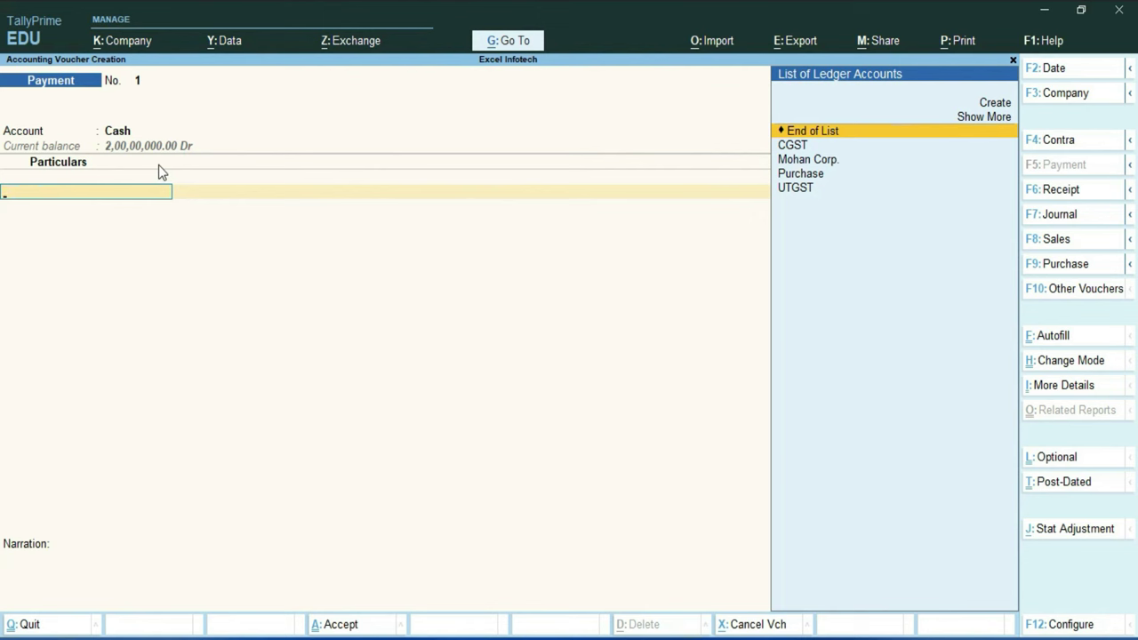
Pay Mohan Corp. 1,00,89,000 against pending bill reference 1.
click(830, 162)
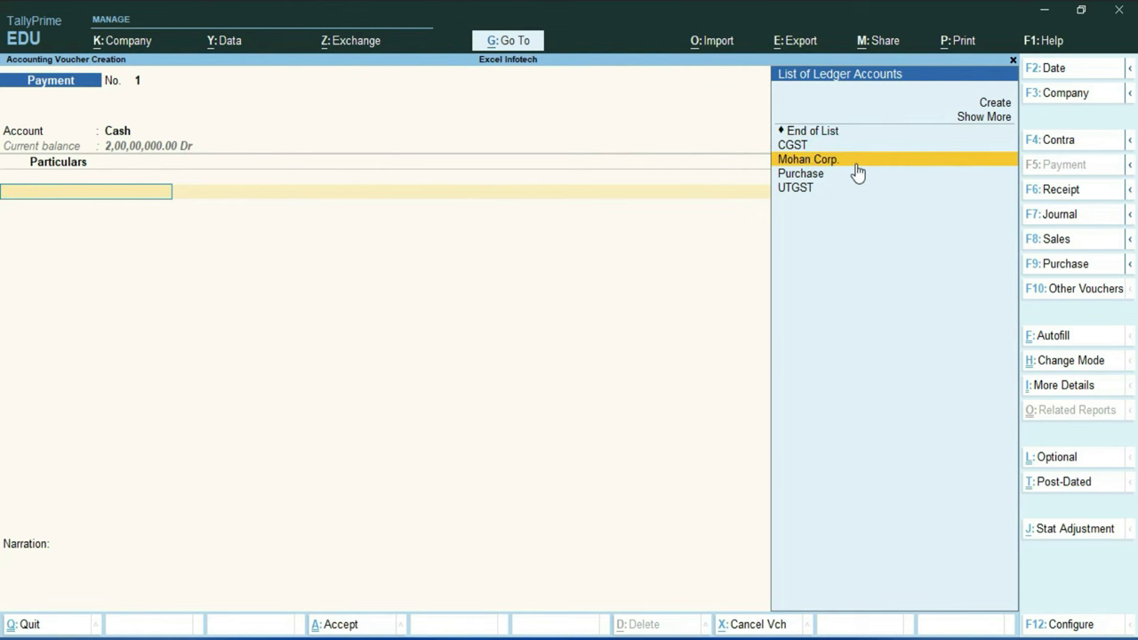
key(Return)
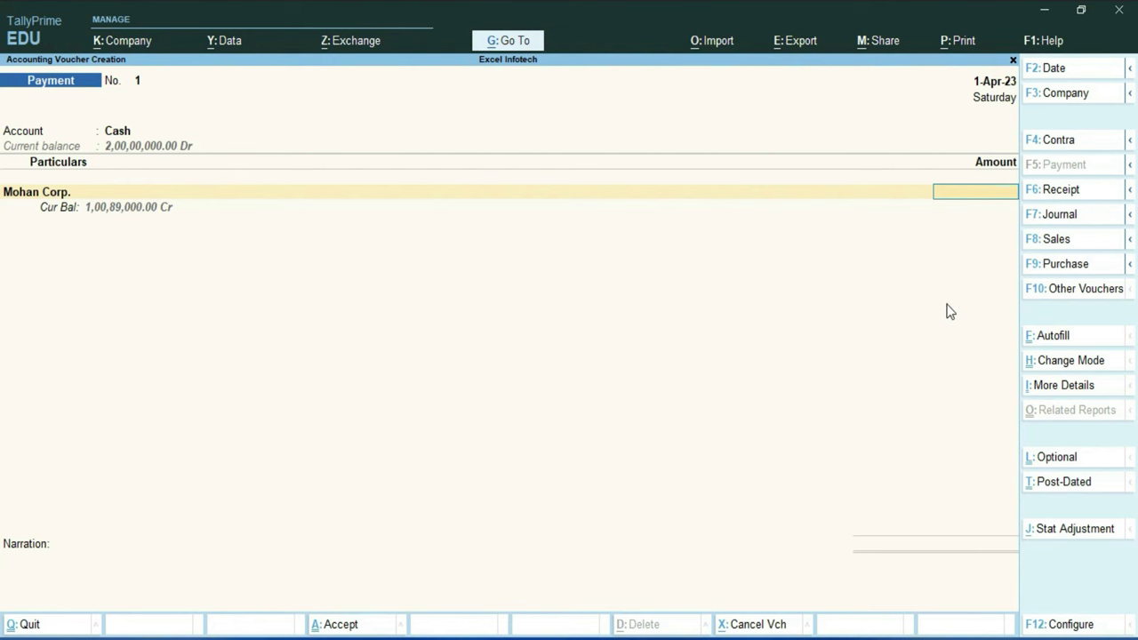
text(10089000)
key(Return)
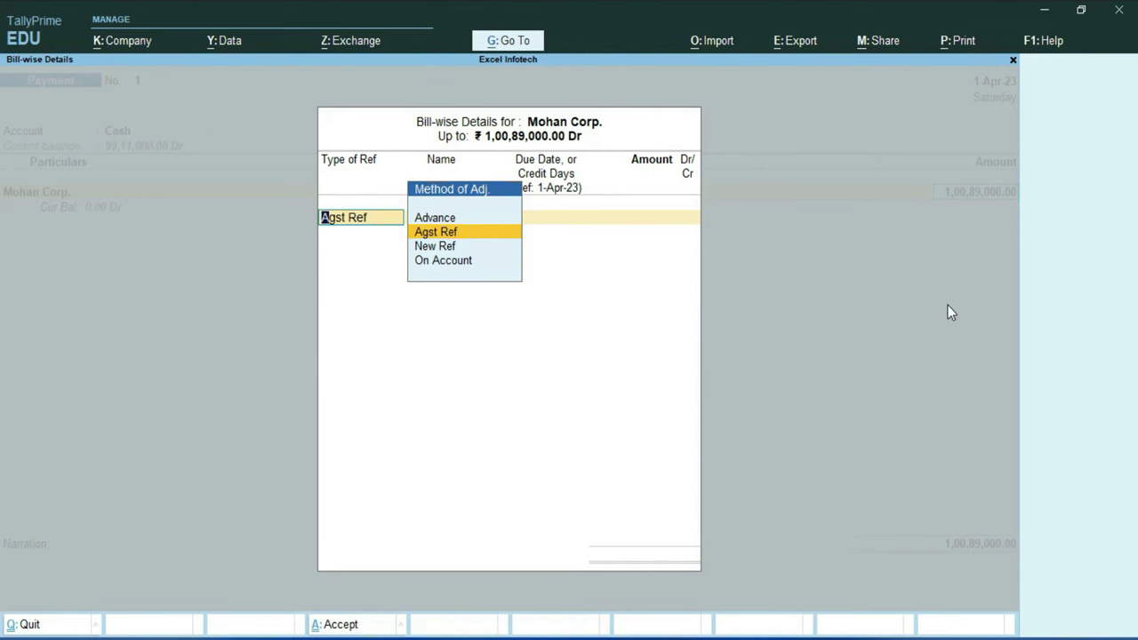
key(Return)
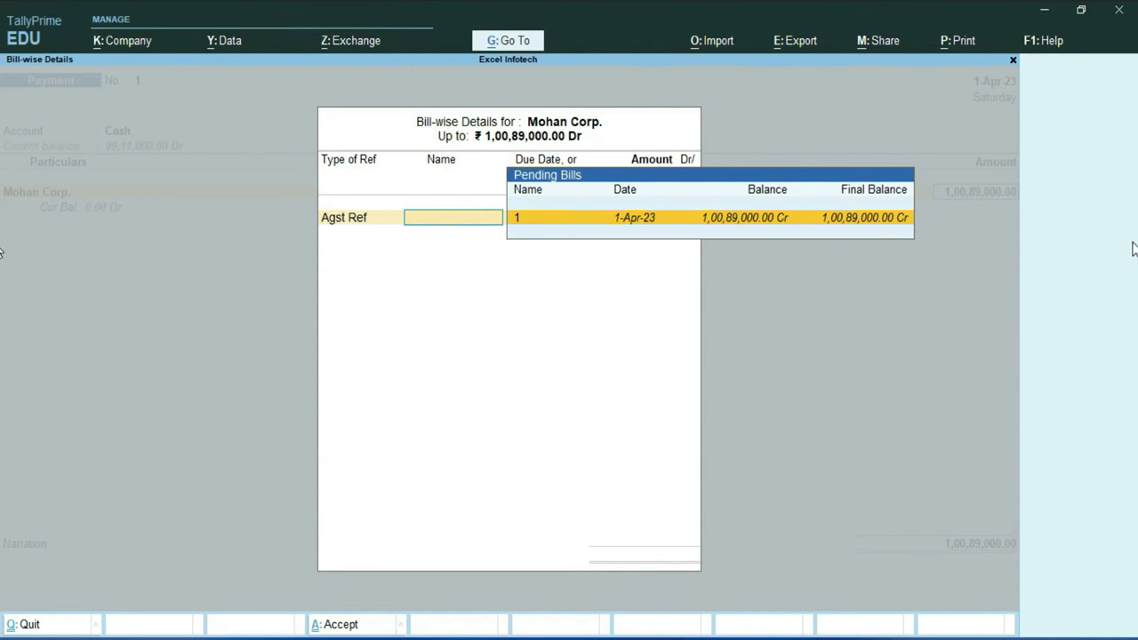
key(Return)
key(Return)
key(Return)
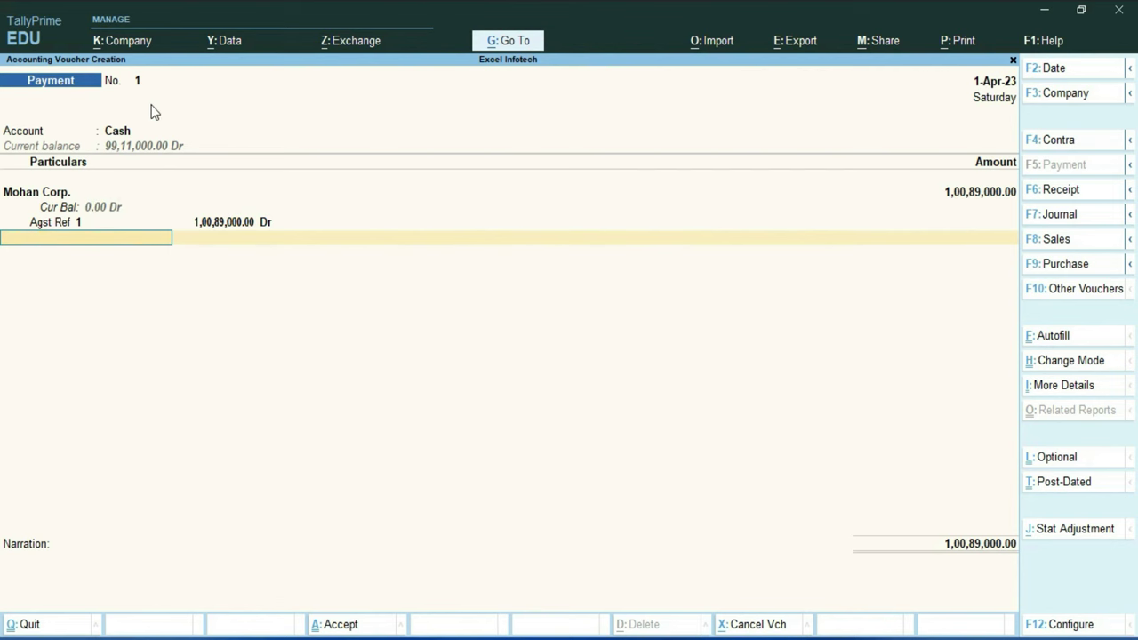
Save Payment voucher No. 1 without narration and quit back to Gateway of Tally.
key(Return)
key(Return)
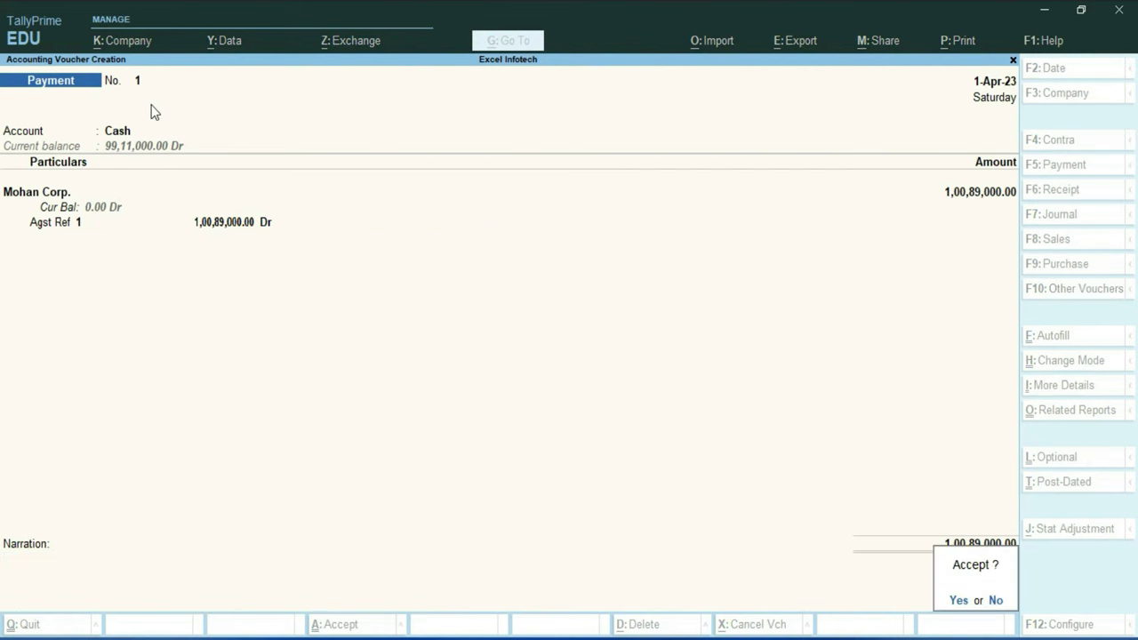
key(Return)
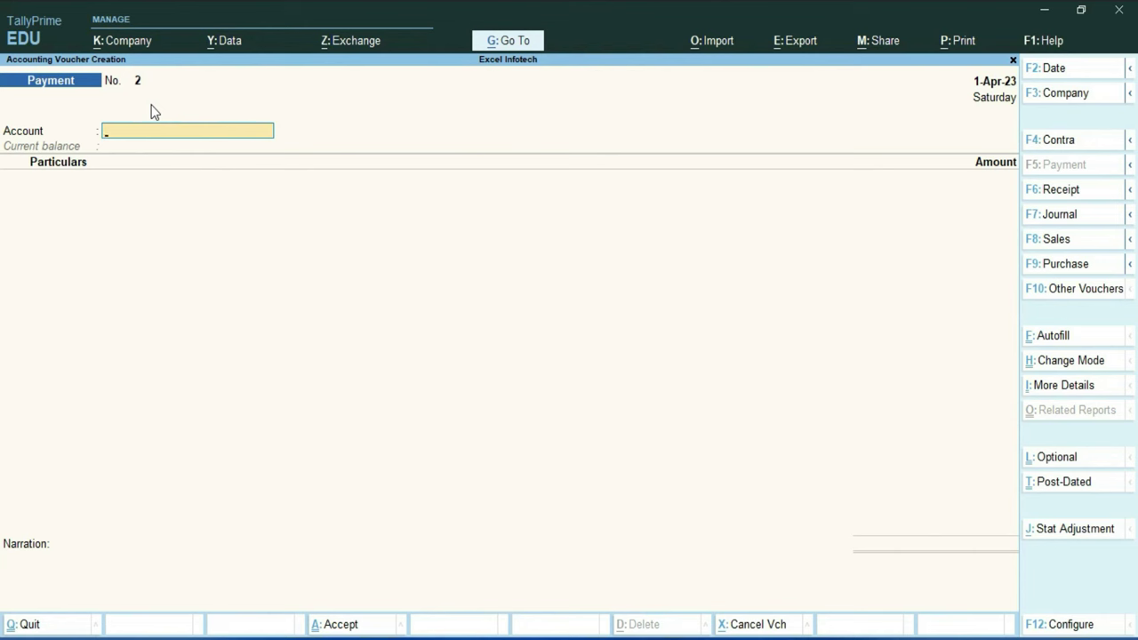
key(Escape)
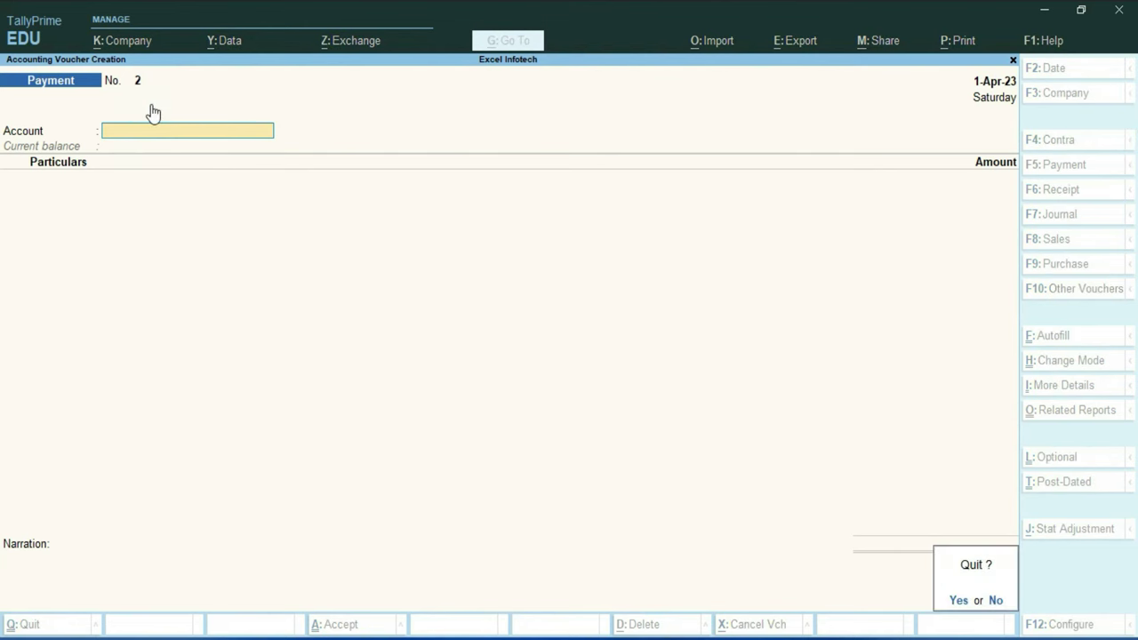
key(Return)
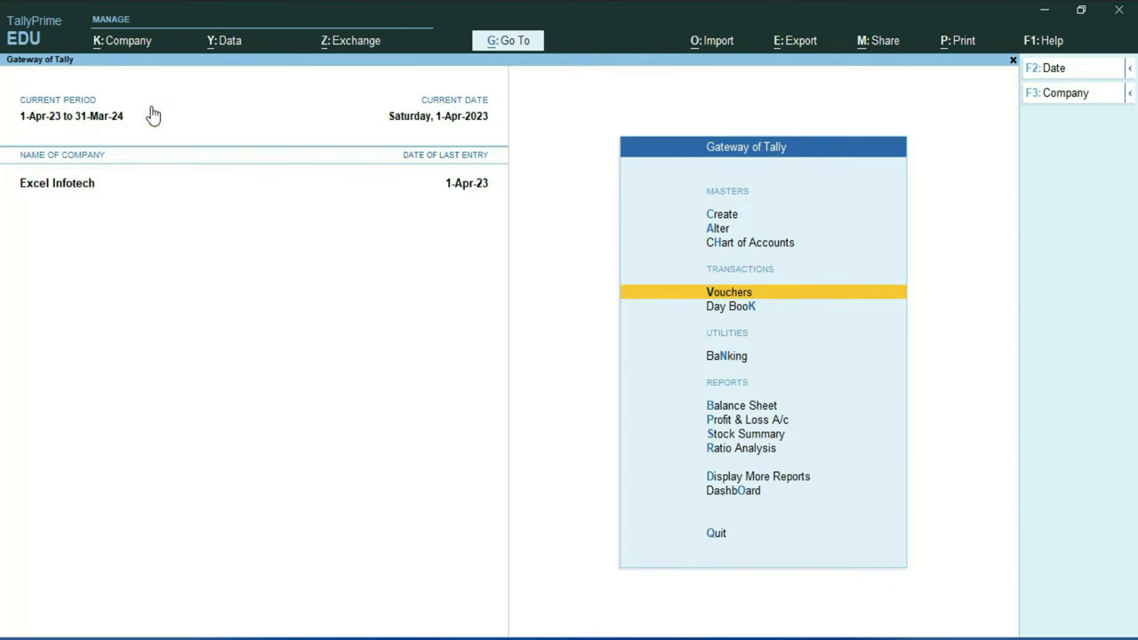
On the dashboard, review Purchase Accounts and drill into Current Liabilities and Duties & Taxes.
click(725, 494)
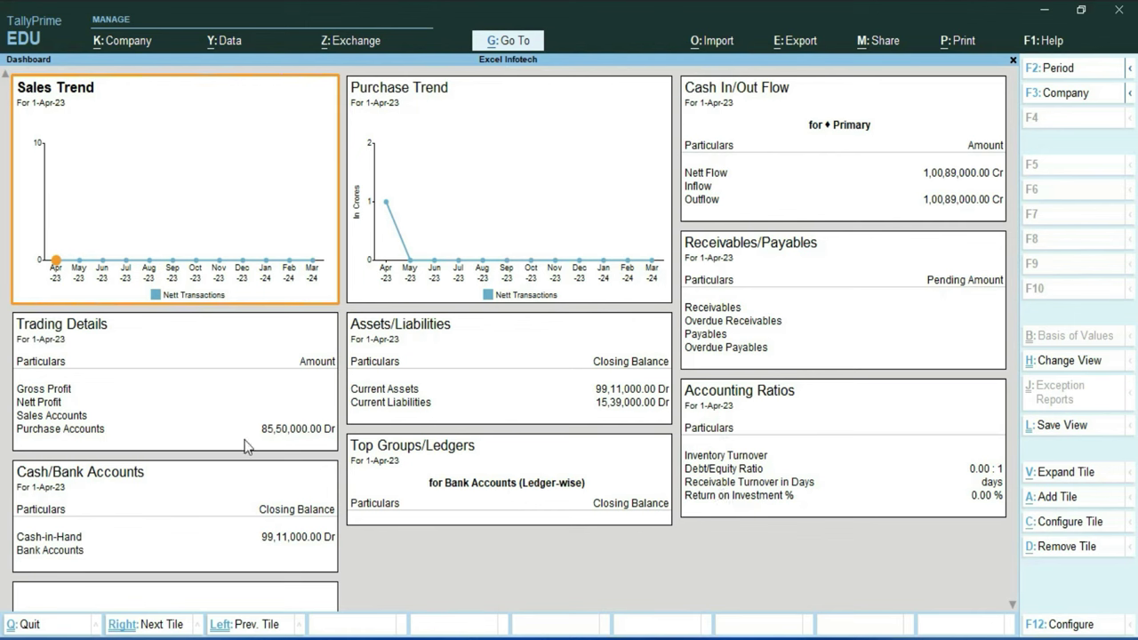
click(96, 430)
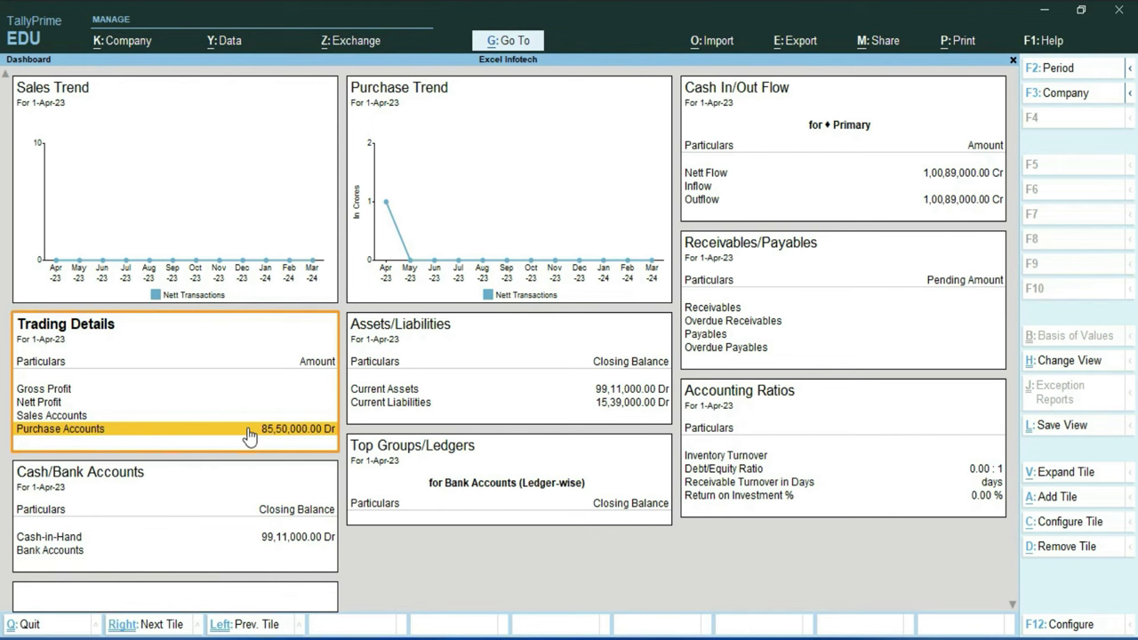
click(409, 402)
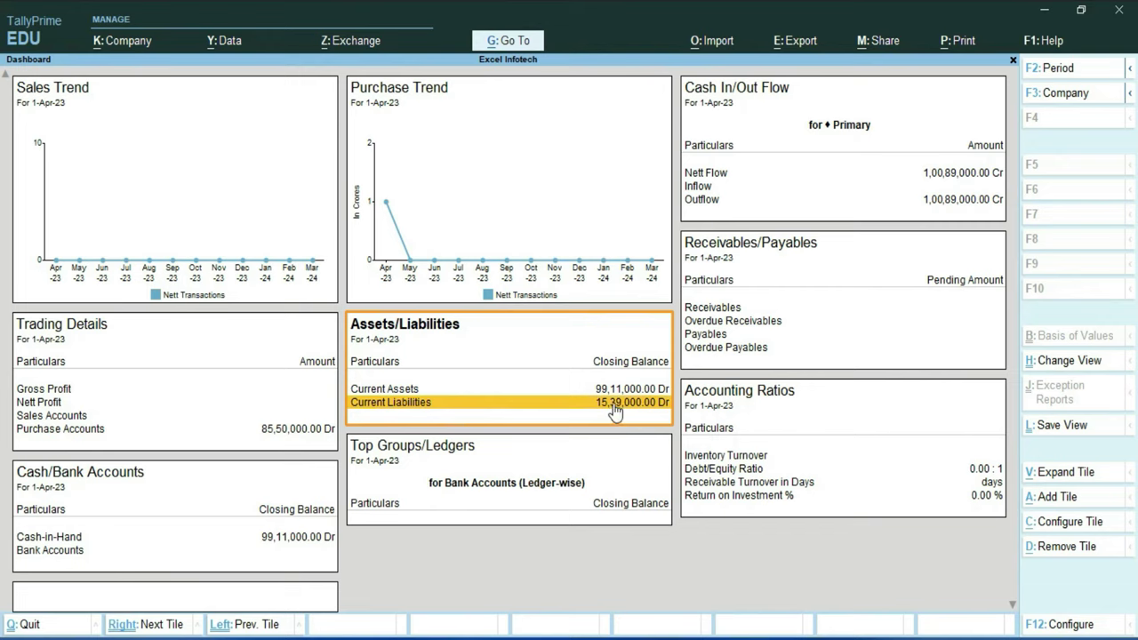
click(650, 405)
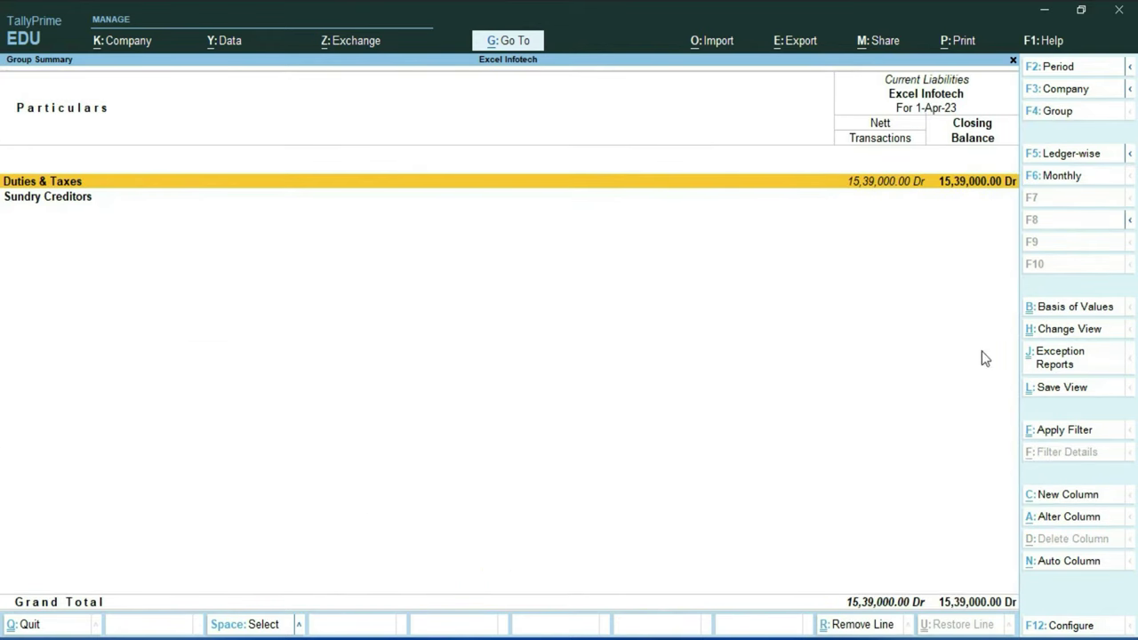
click(894, 191)
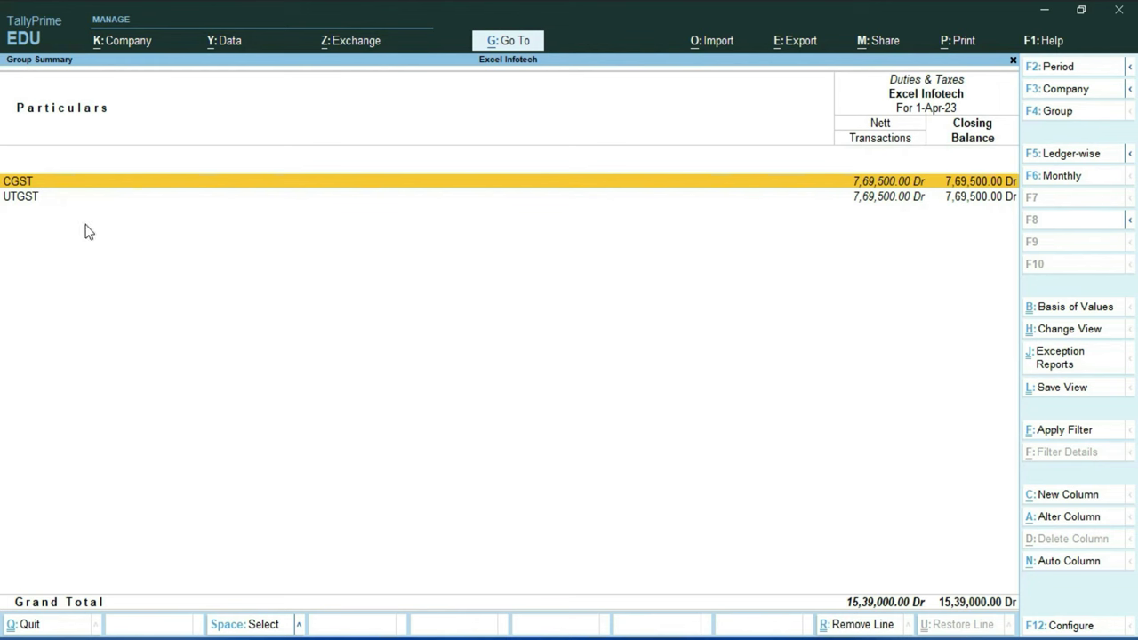
key(Escape)
key(Escape)
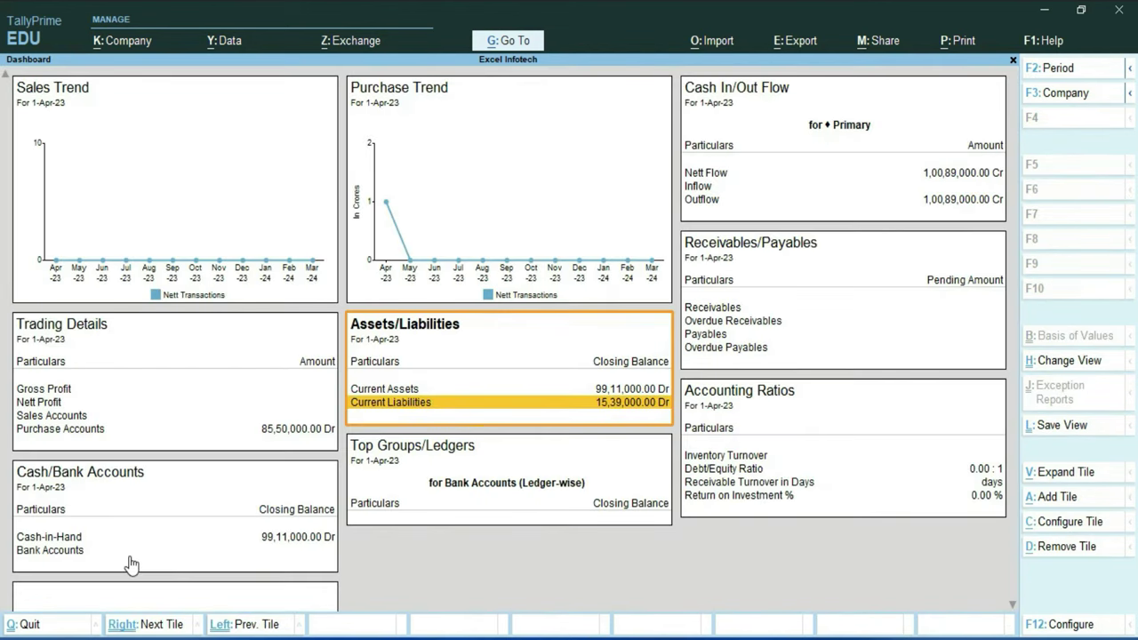
Check Cash-in-Hand at 99,11,000 Dr, then close the dashboard to Gateway of Tally.
click(275, 544)
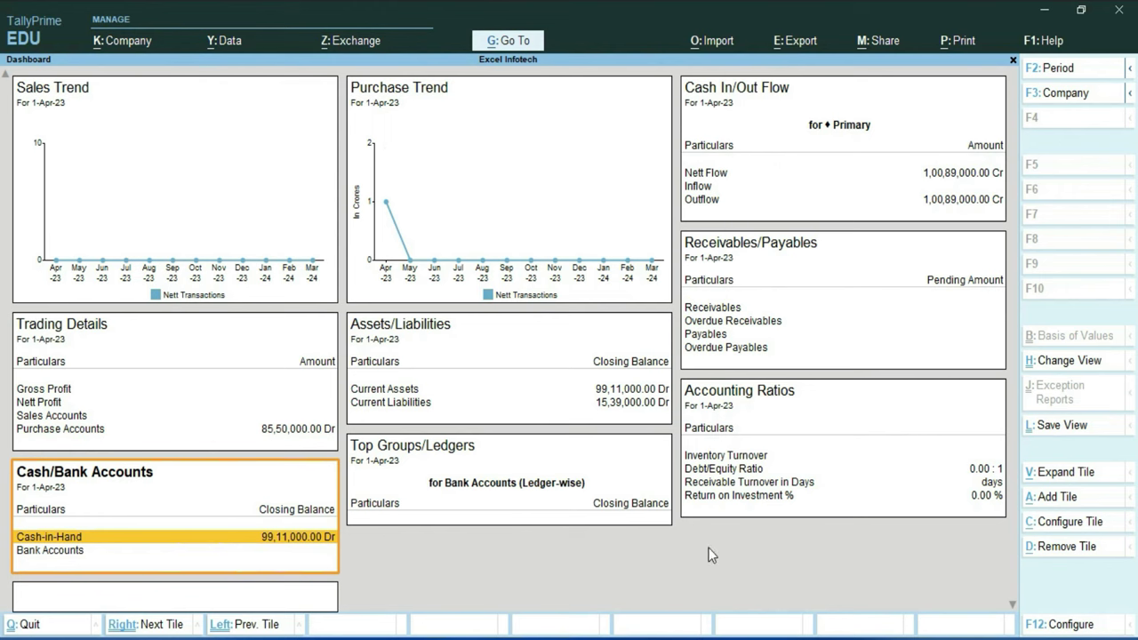
key(Escape)
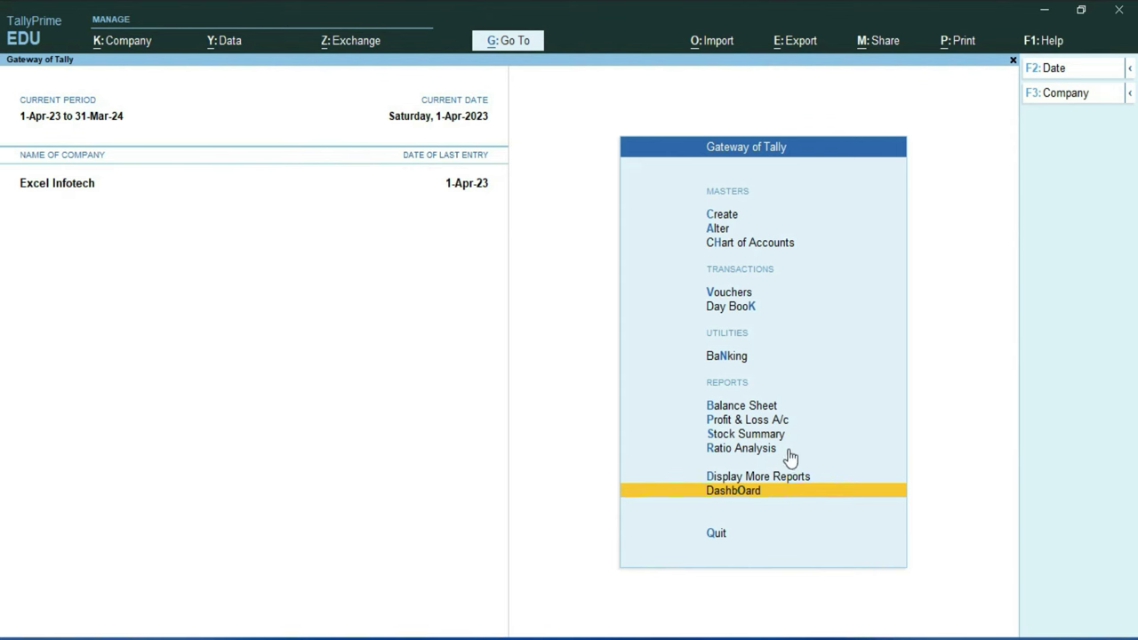
click(729, 494)
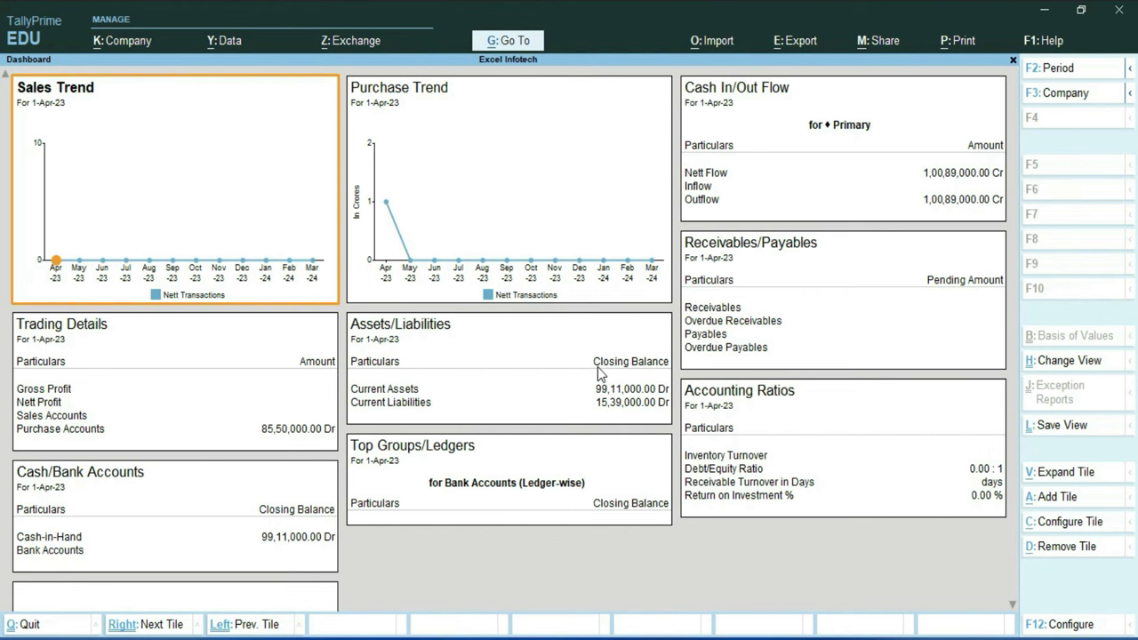
key(Escape)
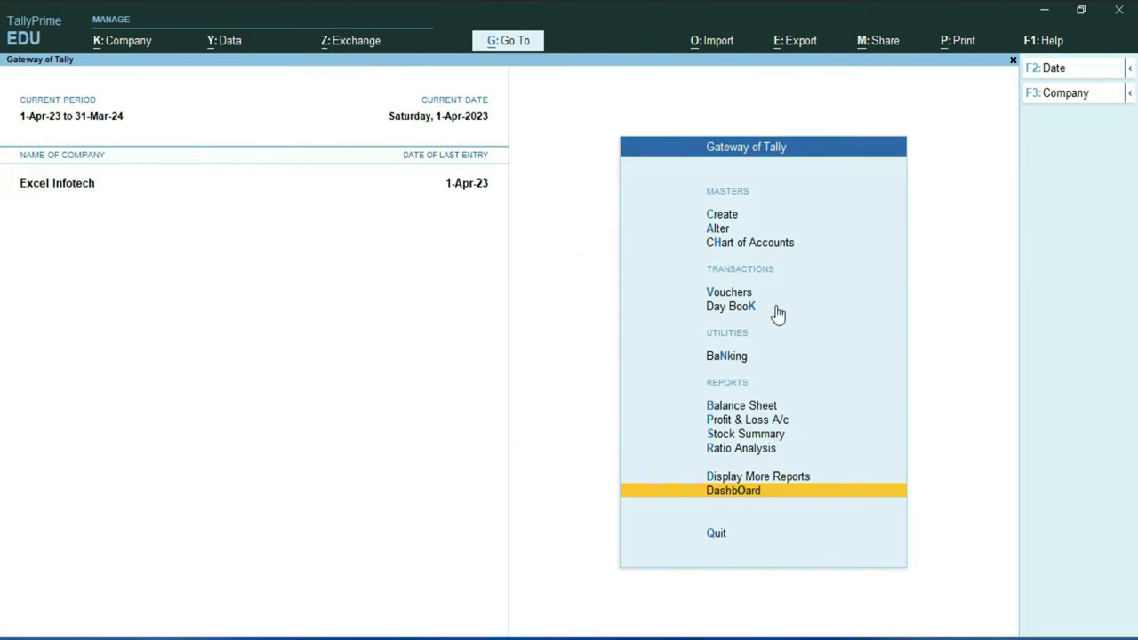
Reopen voucher entry and bring up the list of other voucher types.
click(722, 291)
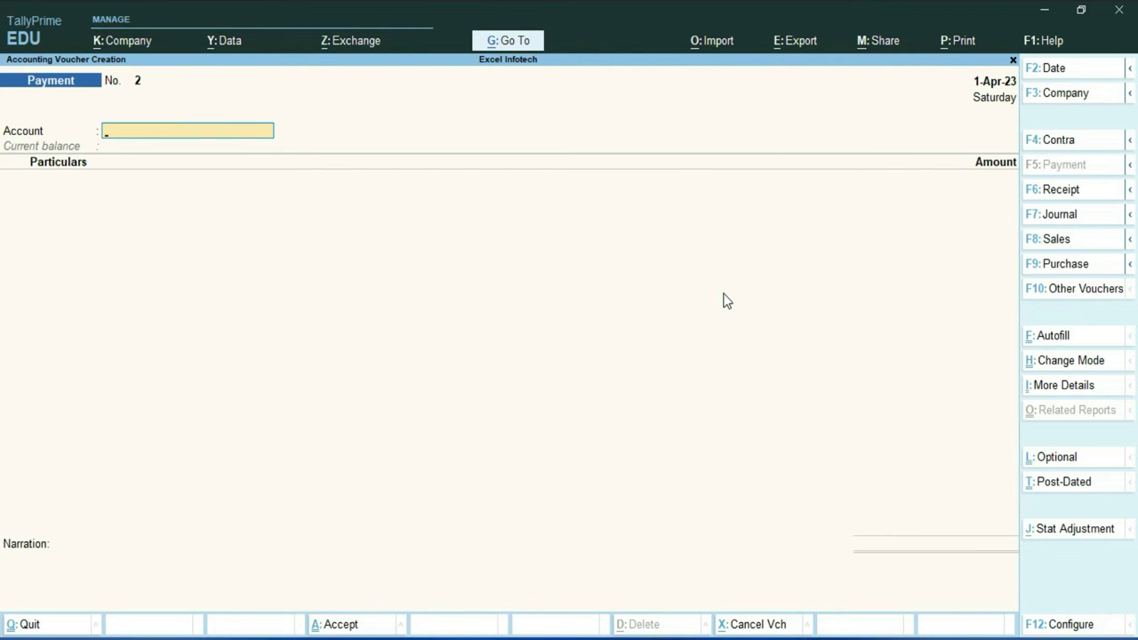
key(Escape)
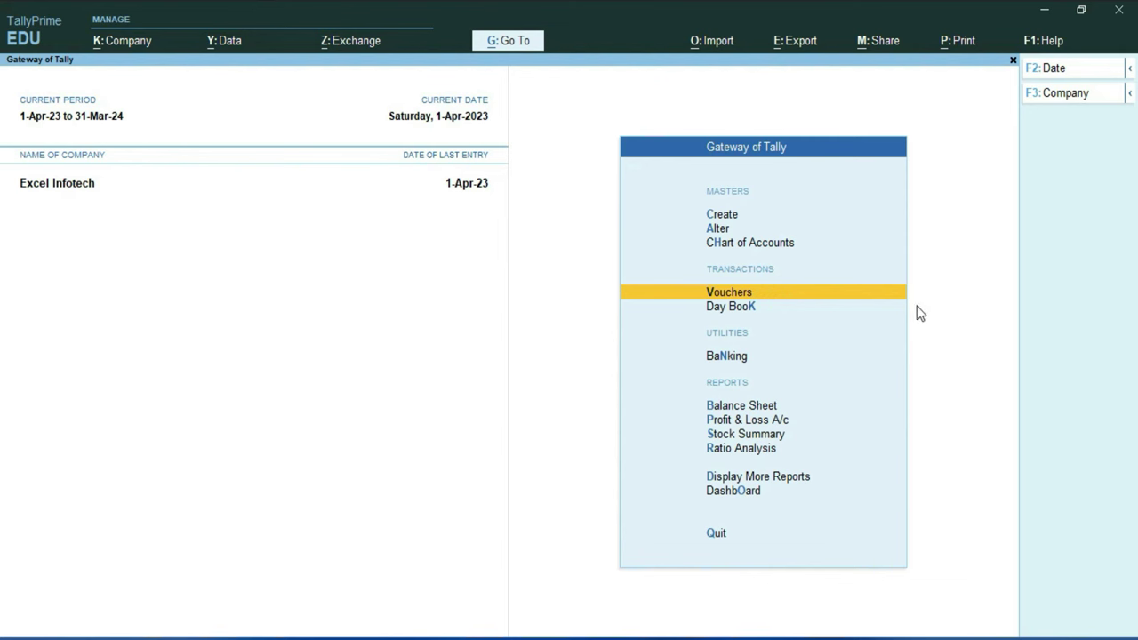
key(Return)
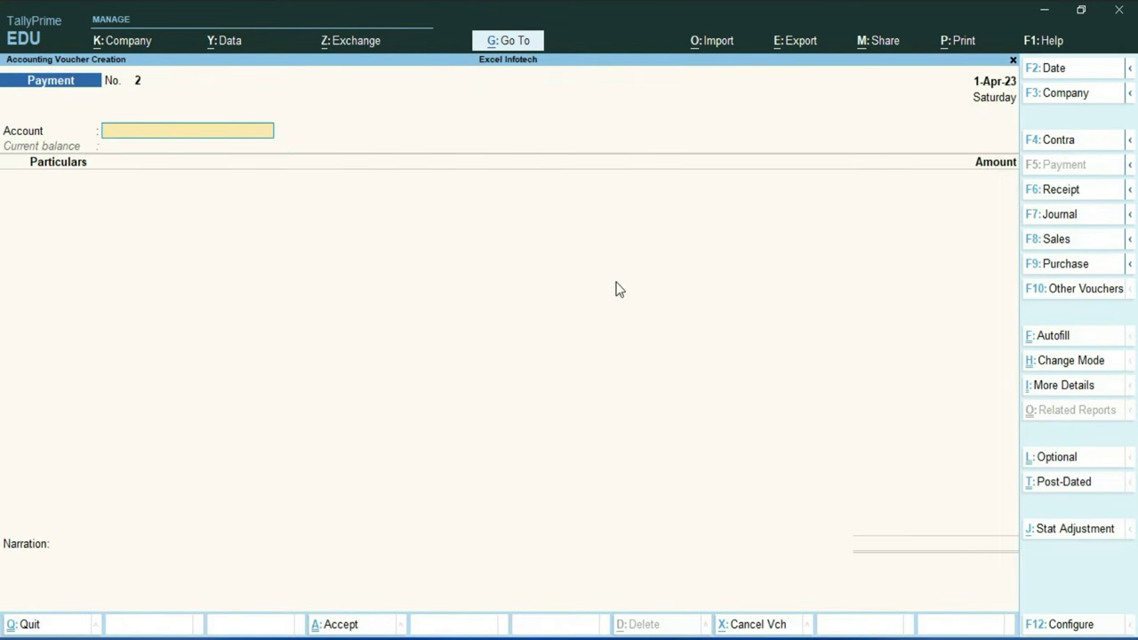
click(1093, 290)
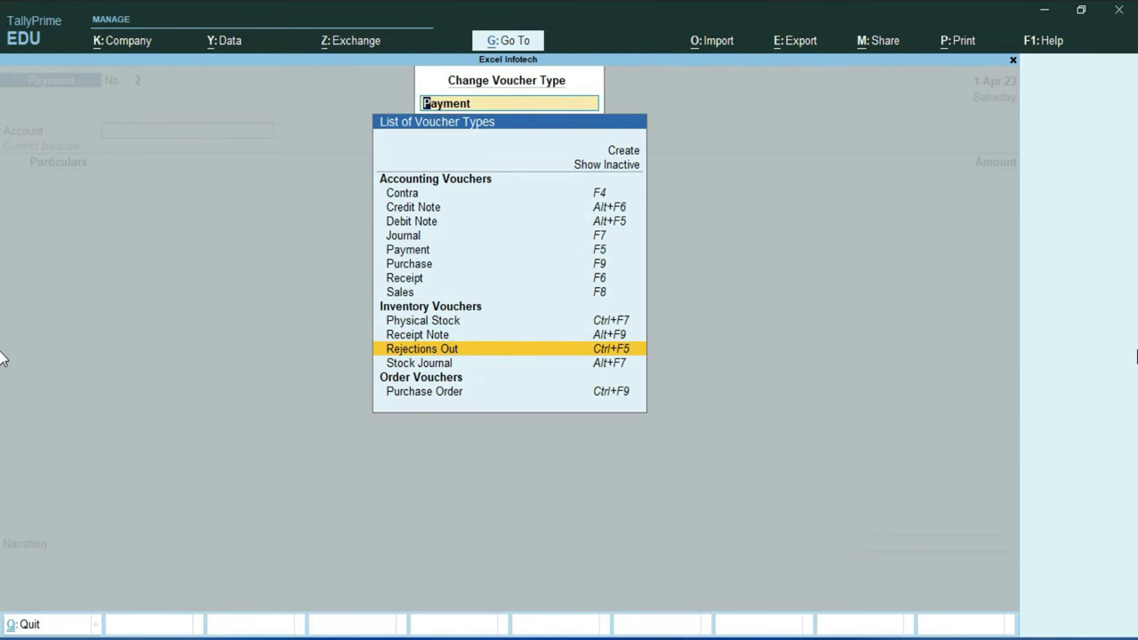
Make the voucher Rejections Out with Mohan Corp. as the party ledger.
key(Return)
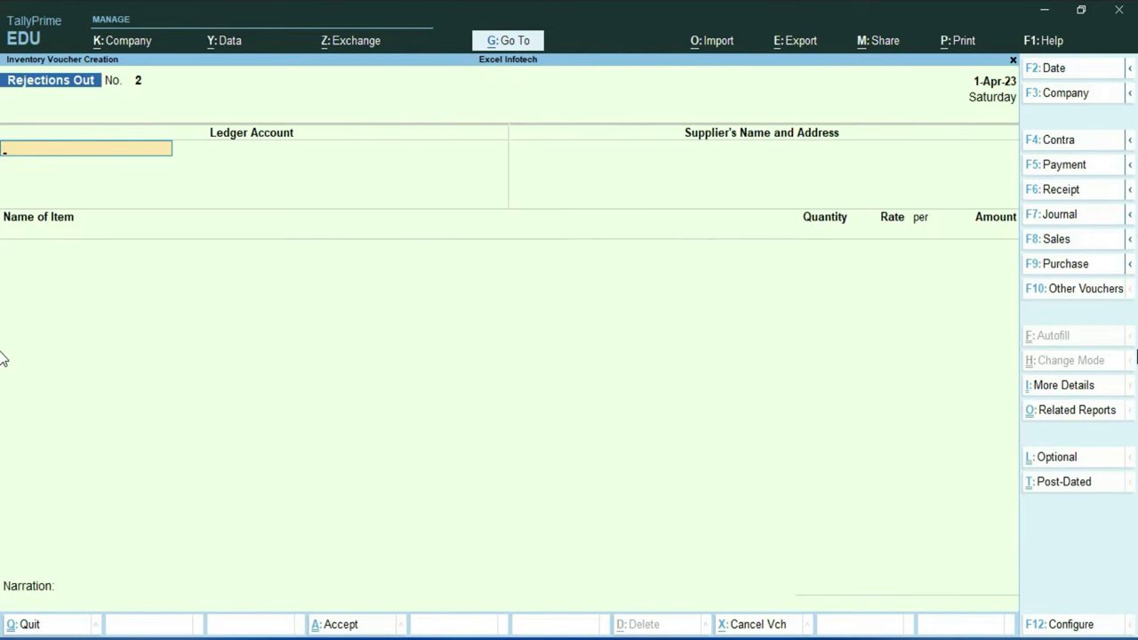
key(space)
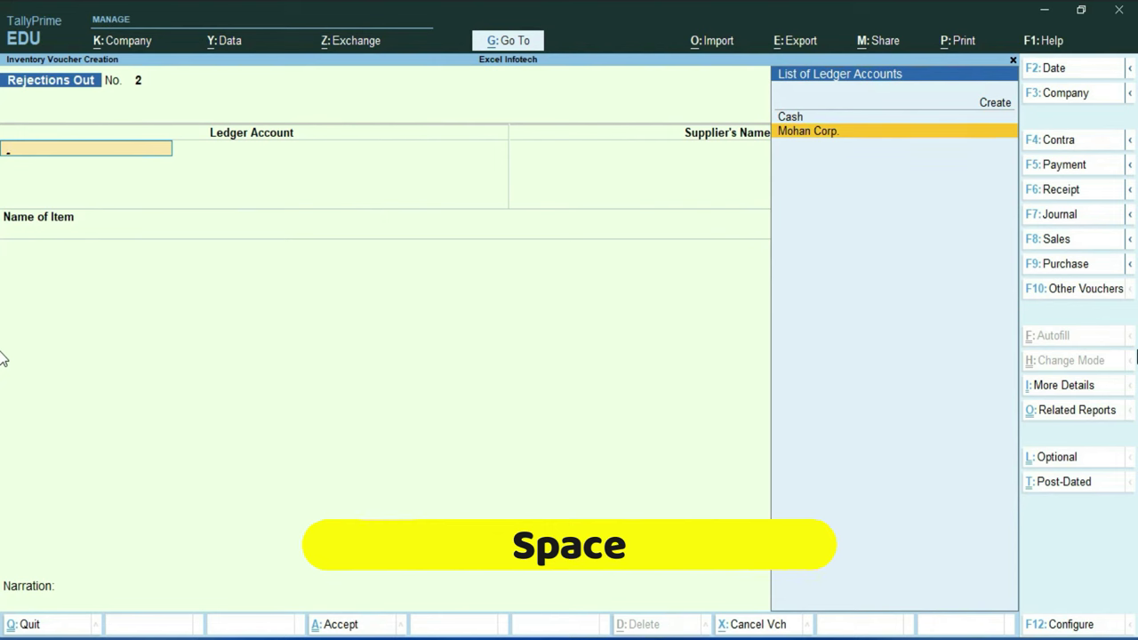
key(Return)
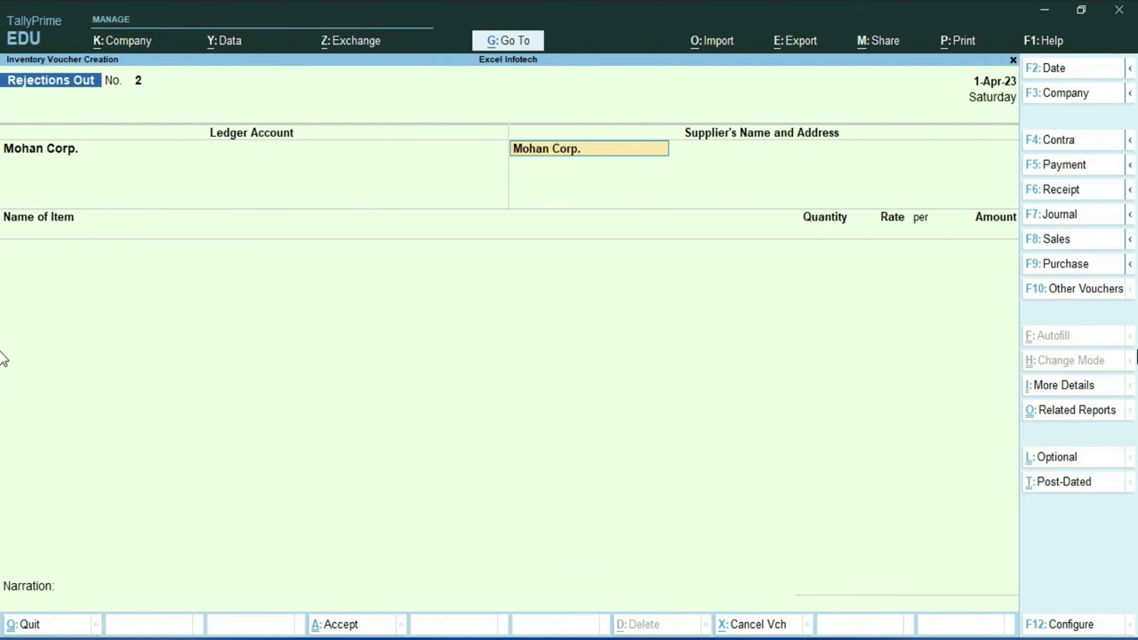
key(Return)
key(Return)
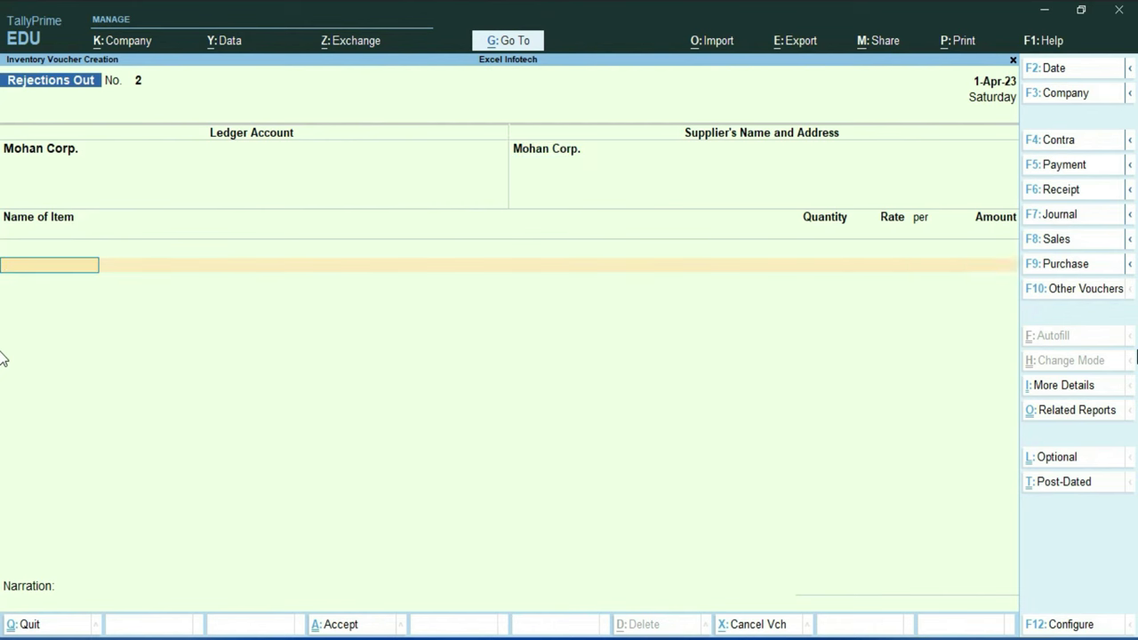
Return 10 I Phone 14 Pro Max at 95,000 (9,50,000) with no order, and save.
key(space)
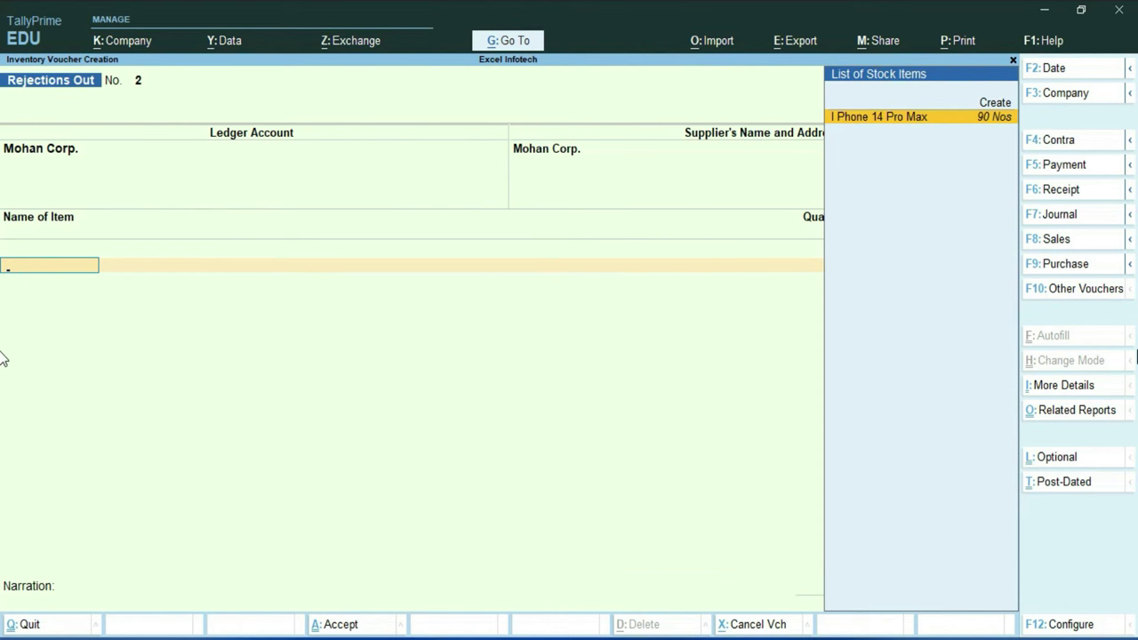
key(Return)
key(Return)
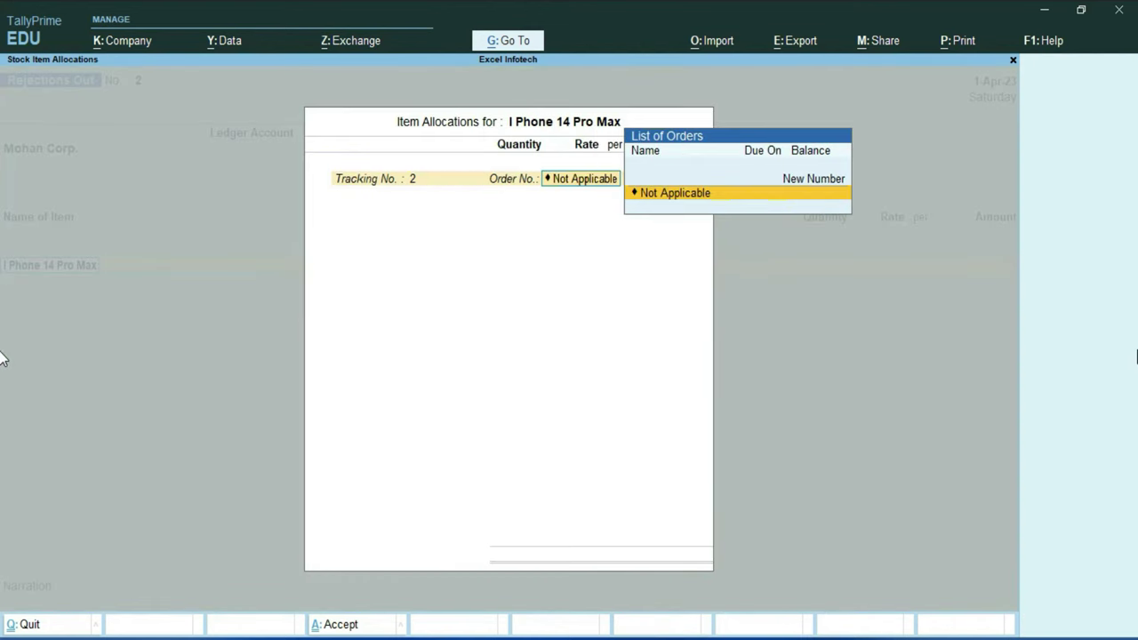
key(Return)
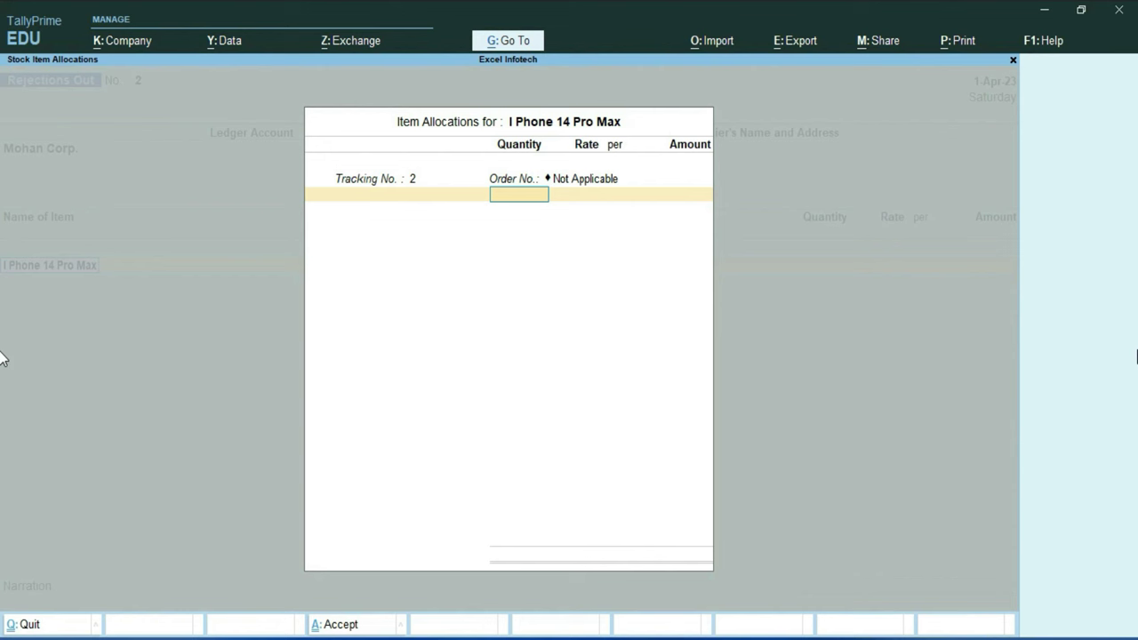
text(10)
key(Return)
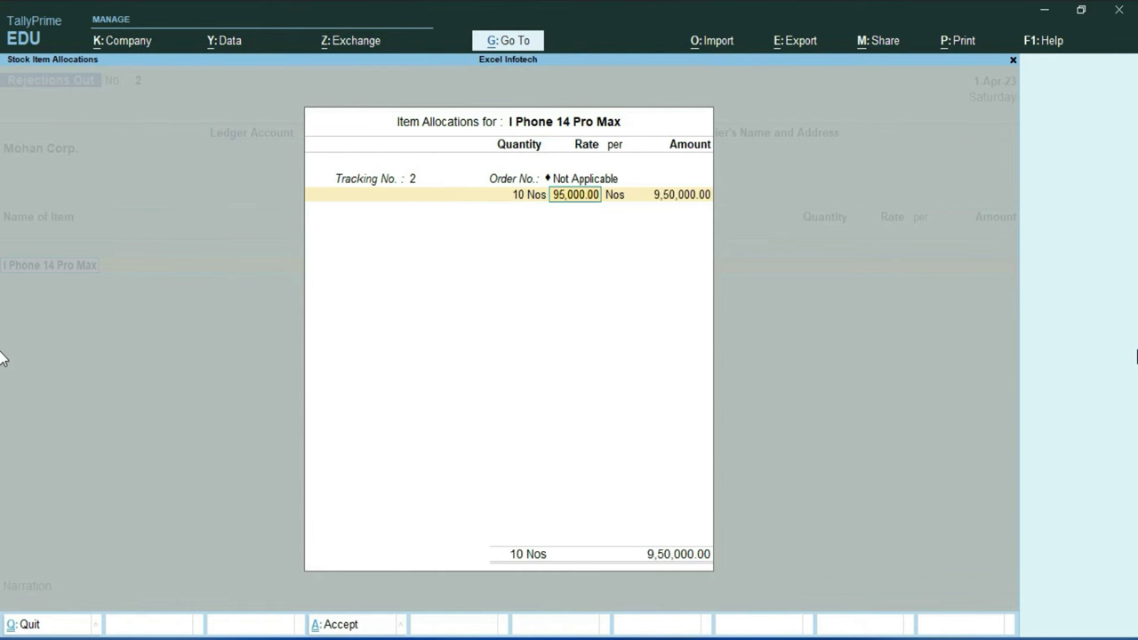
key(Return)
key(Return)
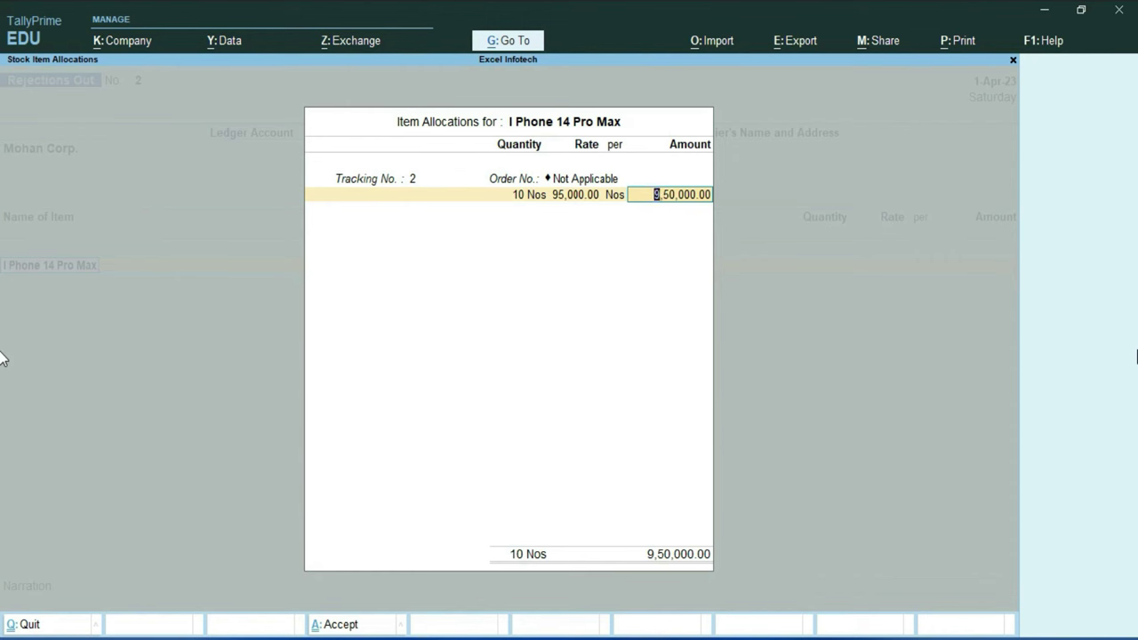
key(Return)
key(Return)
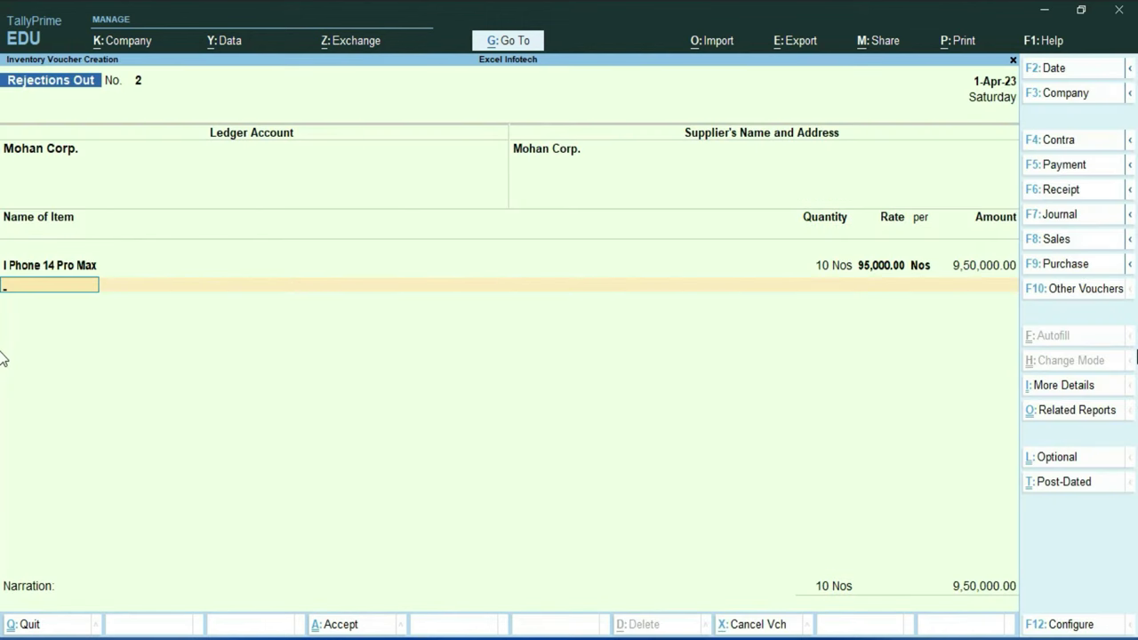
key(Return)
key(Return)
key(Return)
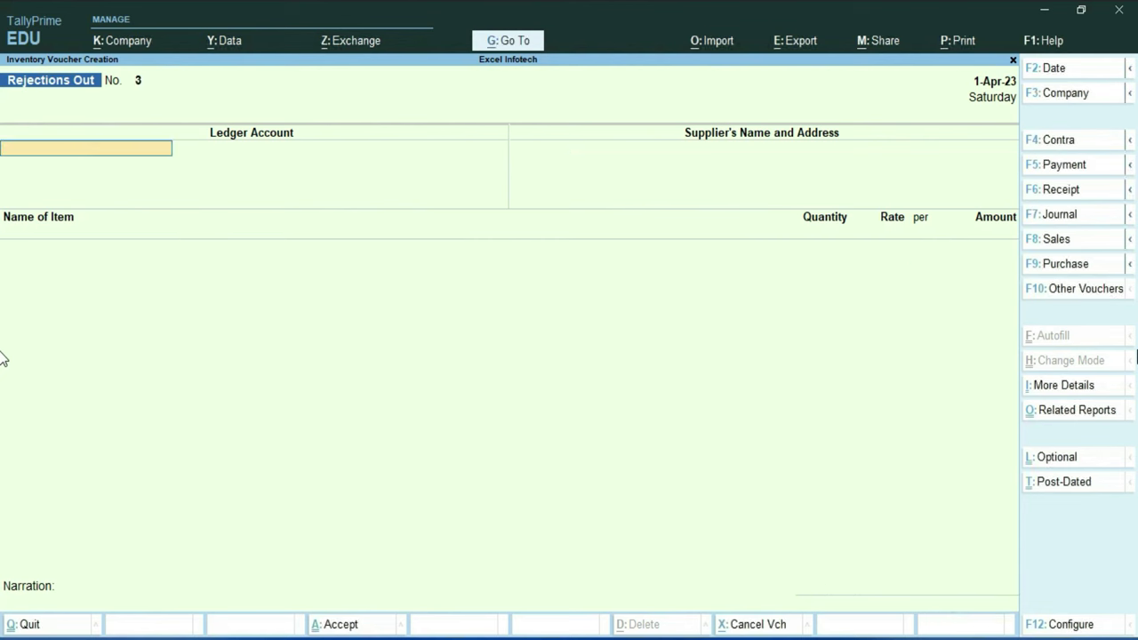
Quit voucher entry and check the Stock Summary report.
key(Escape)
key(Return)
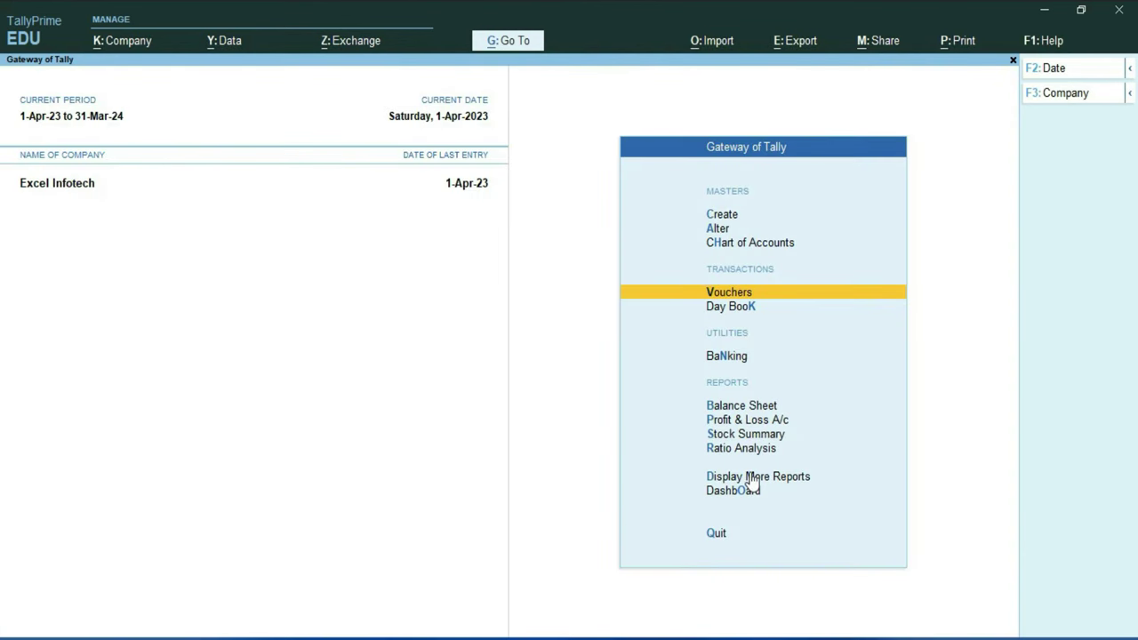
click(745, 434)
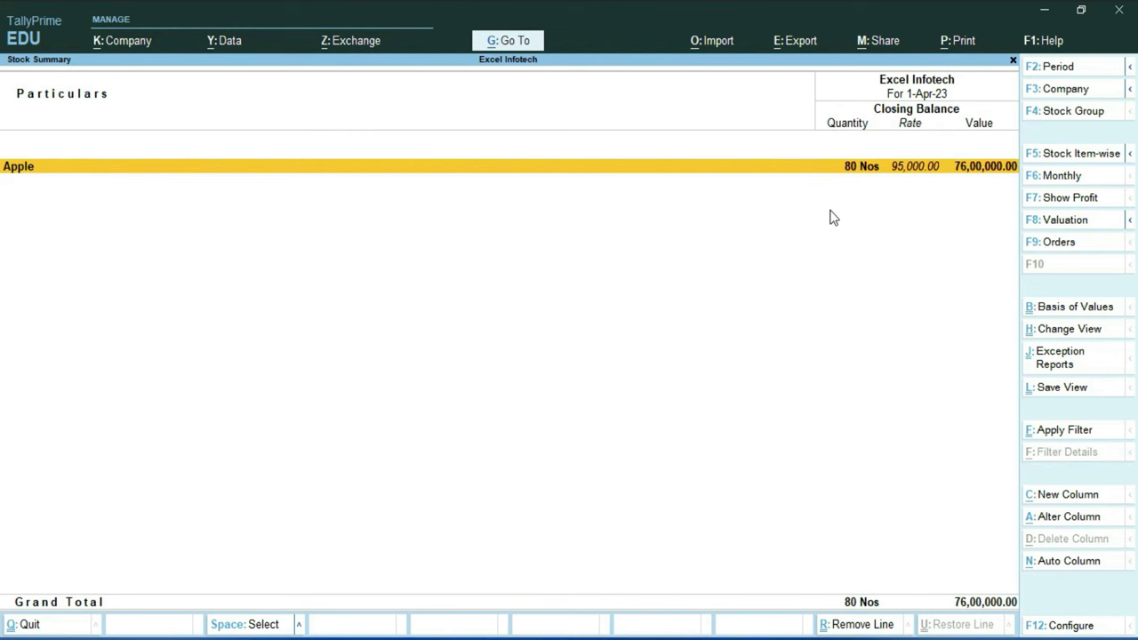
key(Escape)
In the Balance Sheet, drill through Current Liabilities to Sundry Creditors, showing Purchase Bills to Come (-)9,50,000.
key(b)
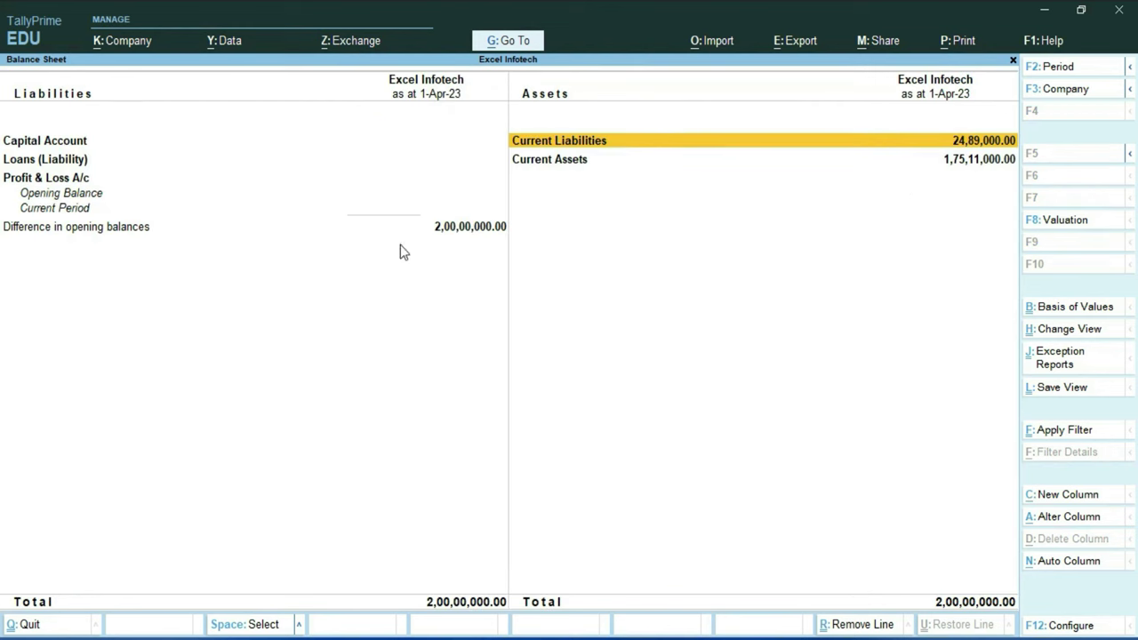
click(586, 151)
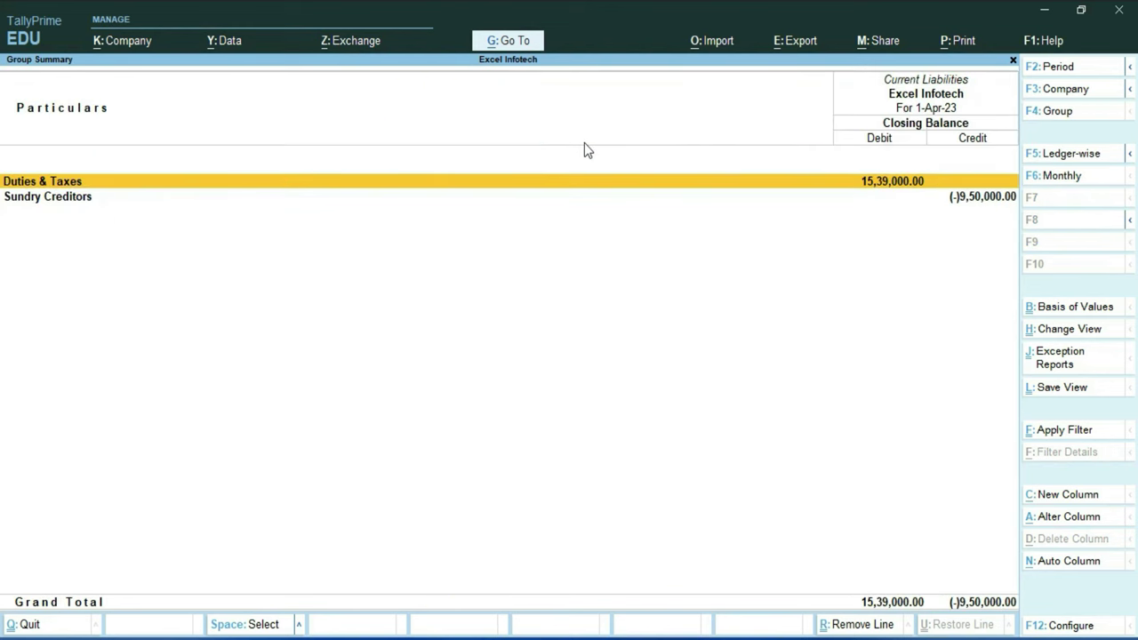
click(69, 181)
click(27, 199)
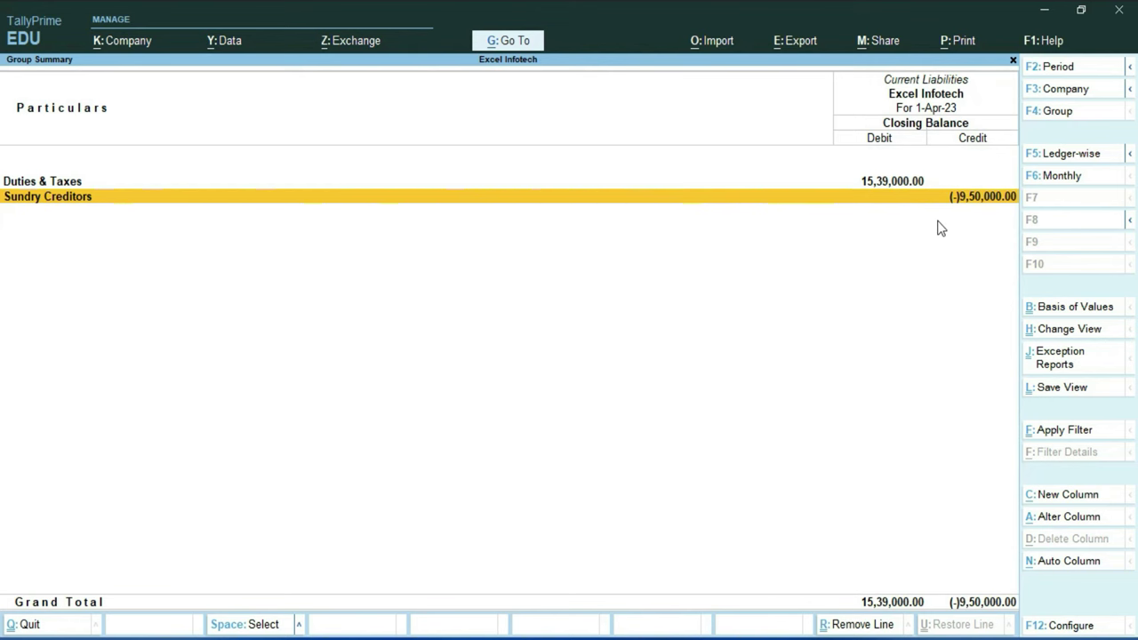
key(Return)
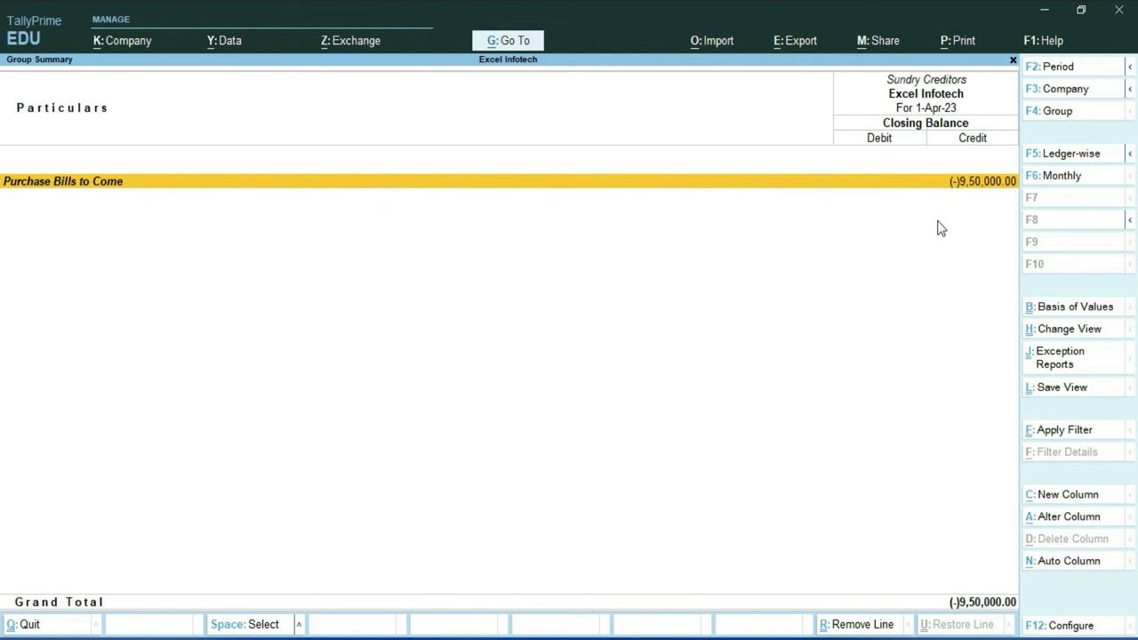
key(Escape)
key(Escape)
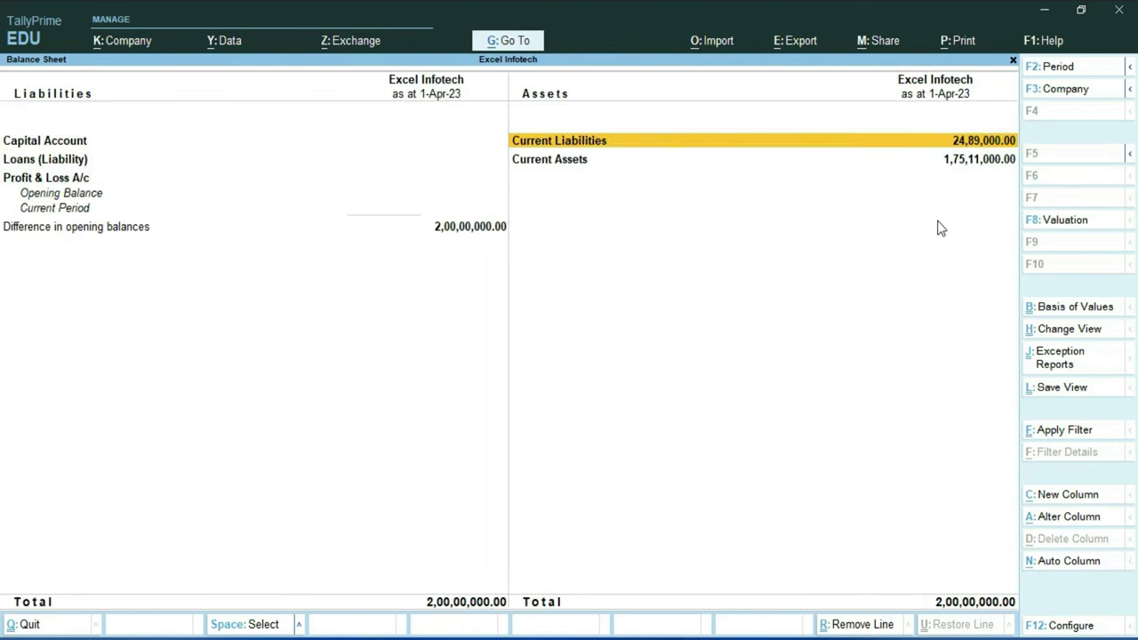